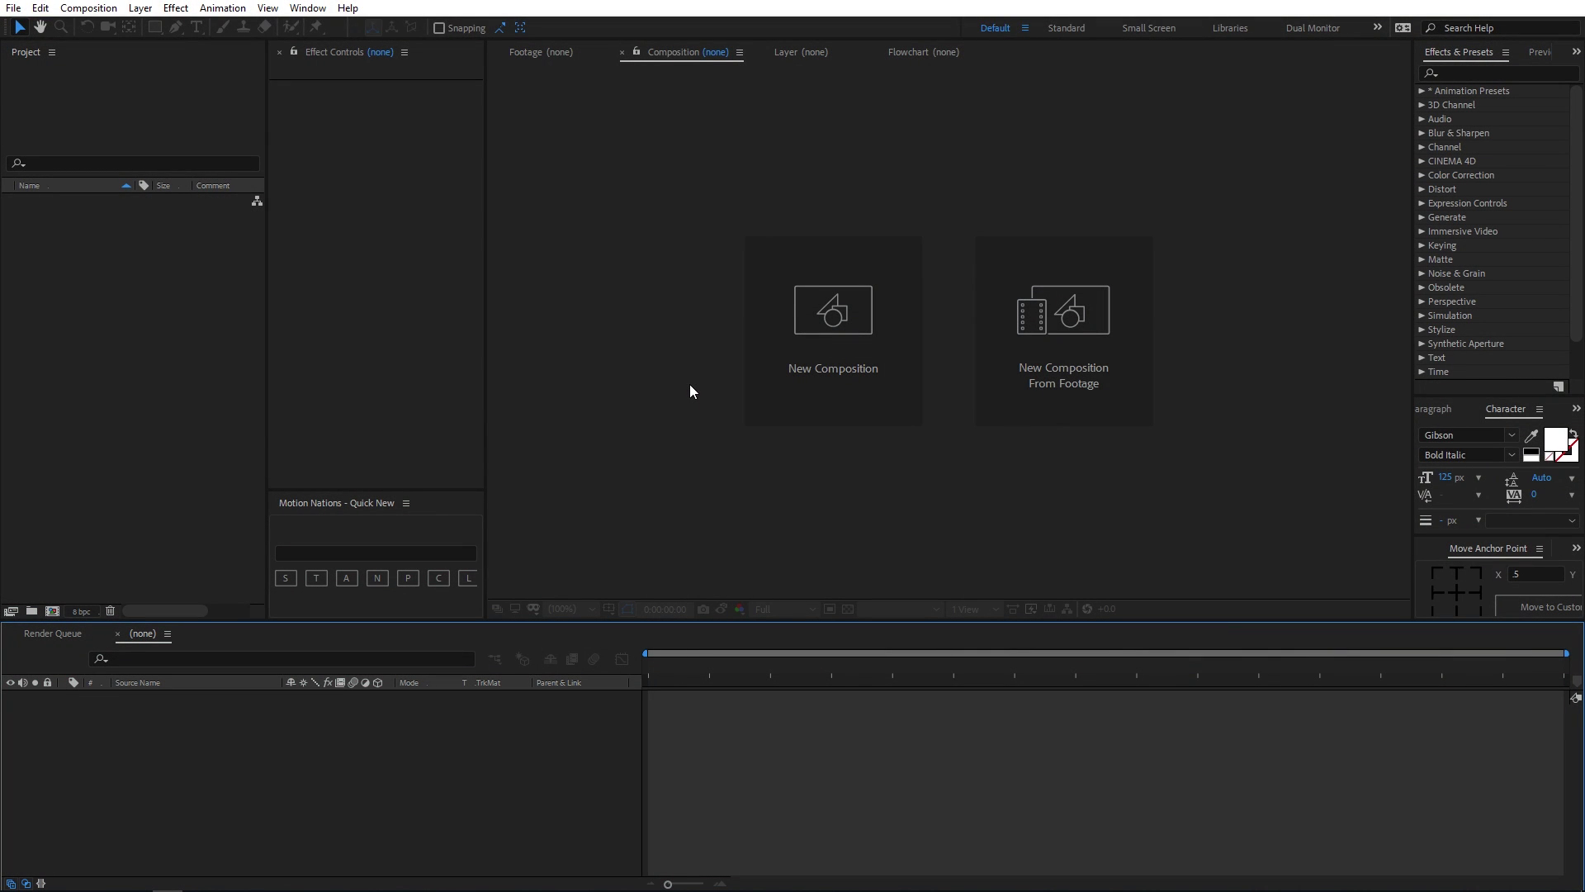
Create a composition named Main at 1920 x 1080 px, 60 frames per second and 10 seconds long.
click(89, 8)
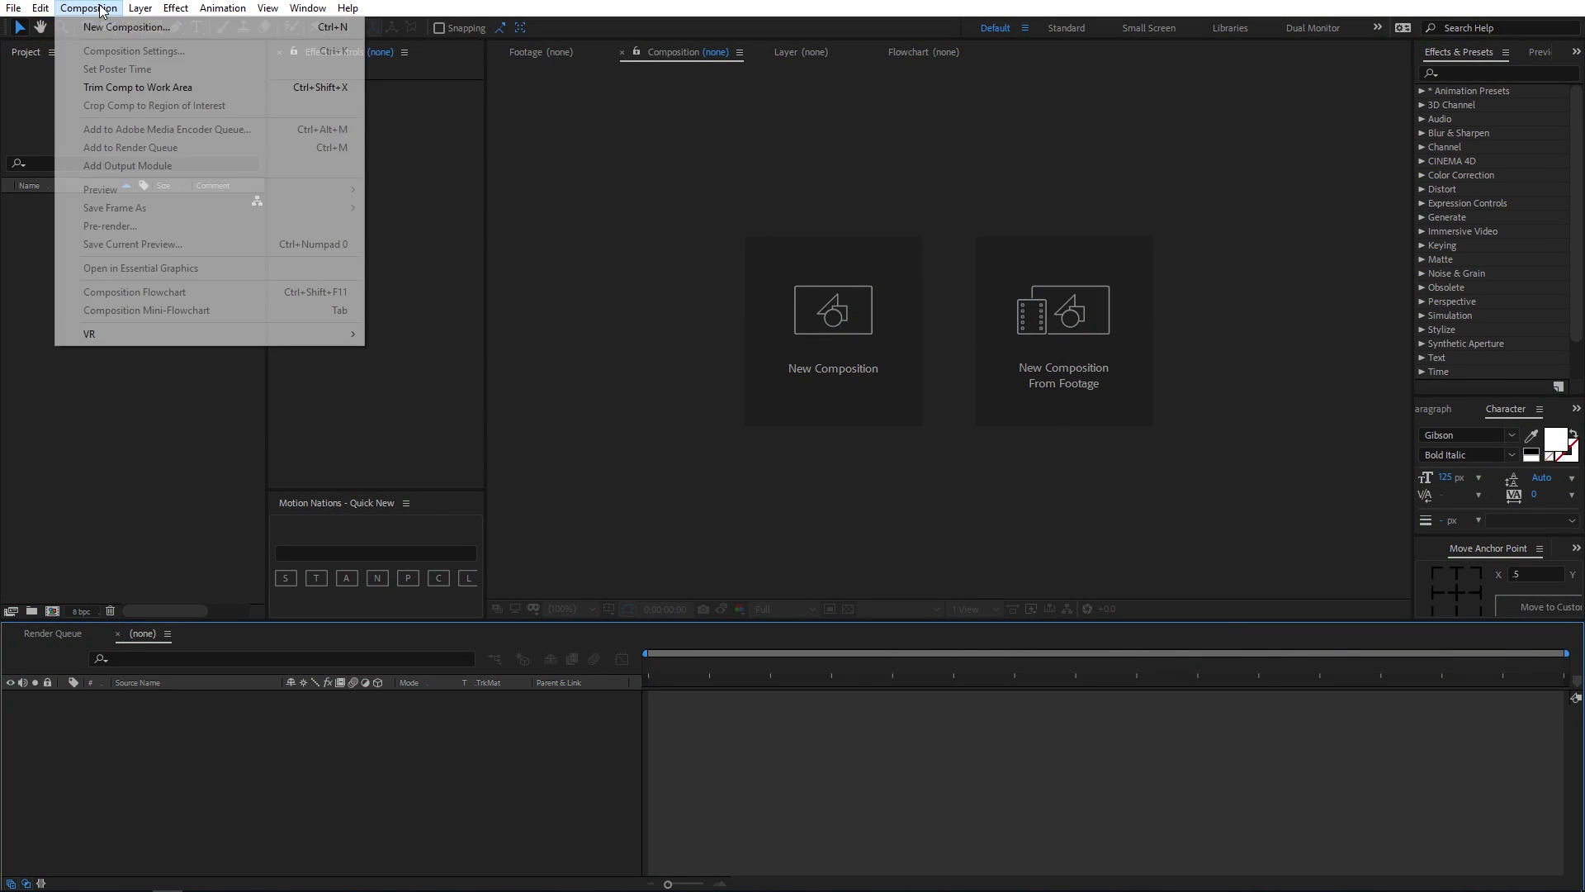
click(107, 26)
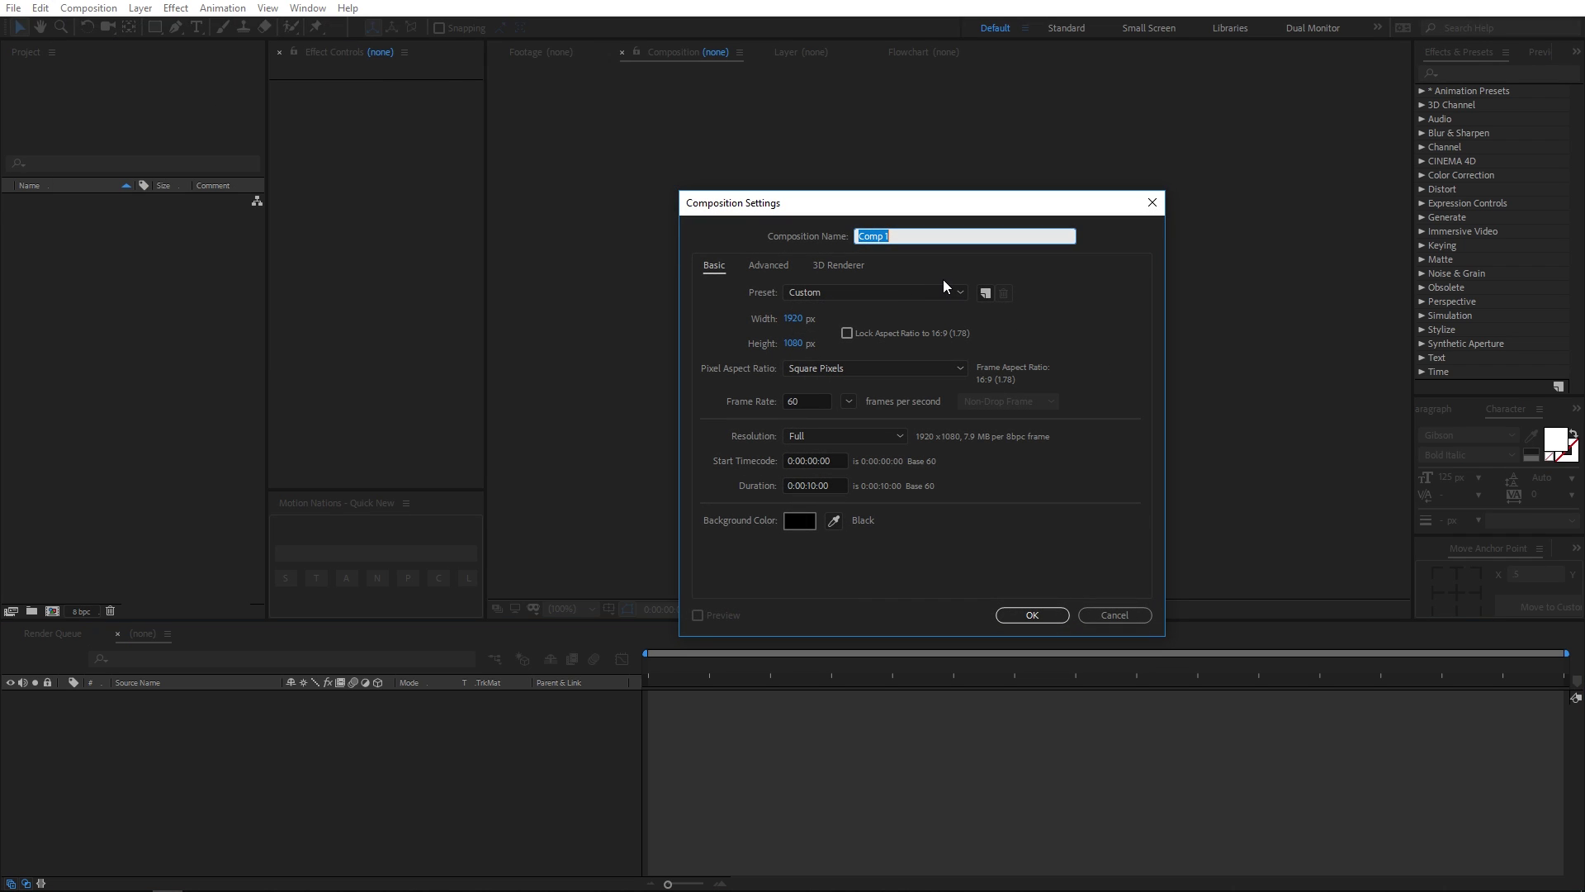
text(Main)
click(790, 400)
key(BackSpace)
click(807, 403)
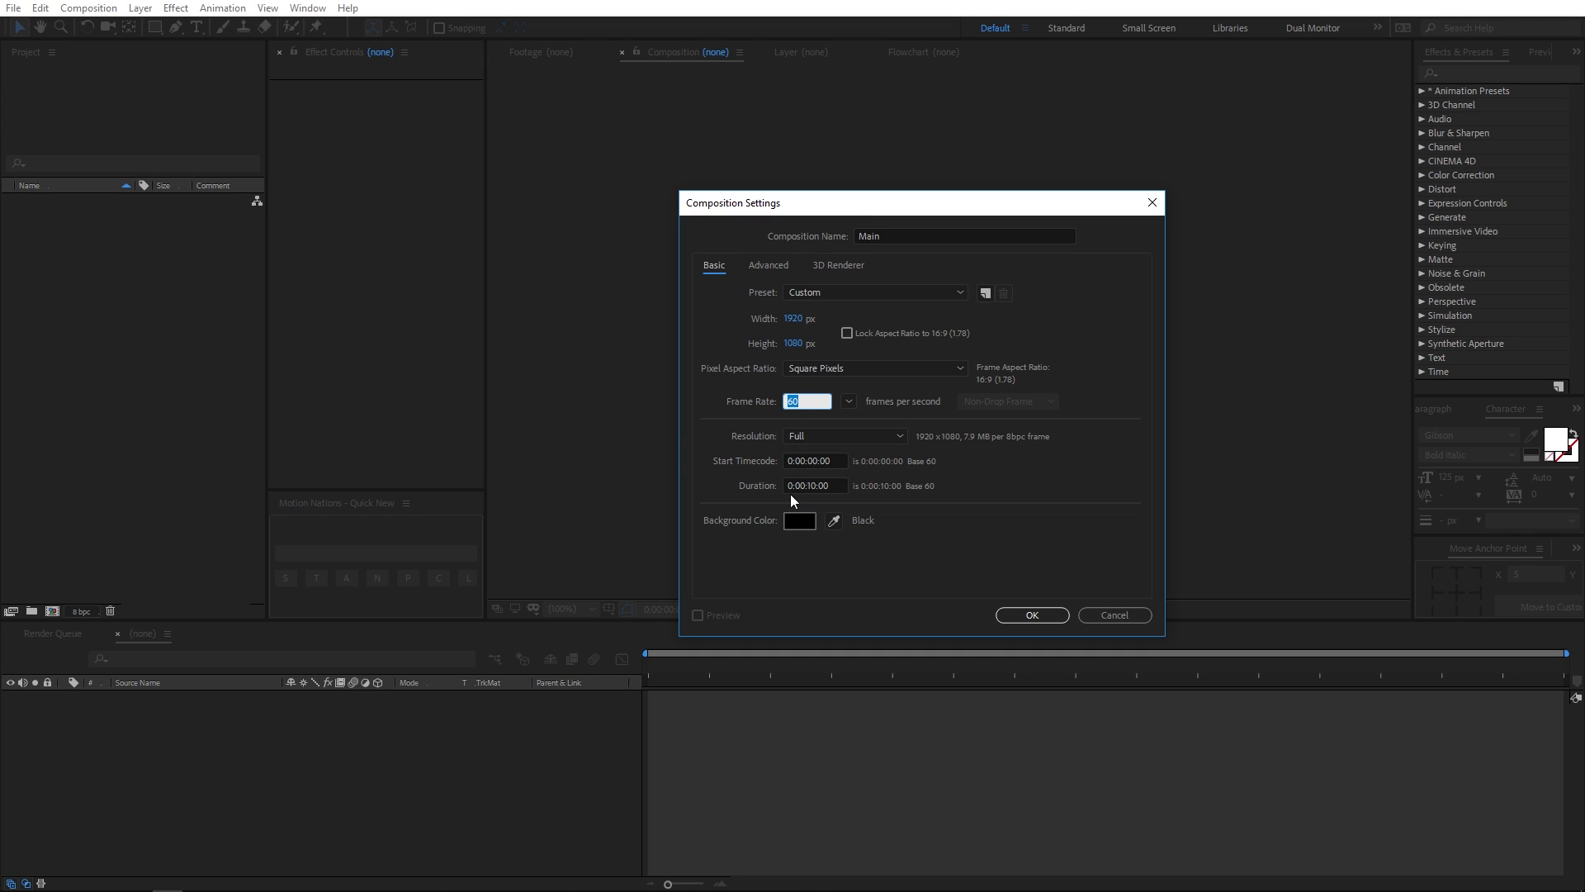
click(1011, 616)
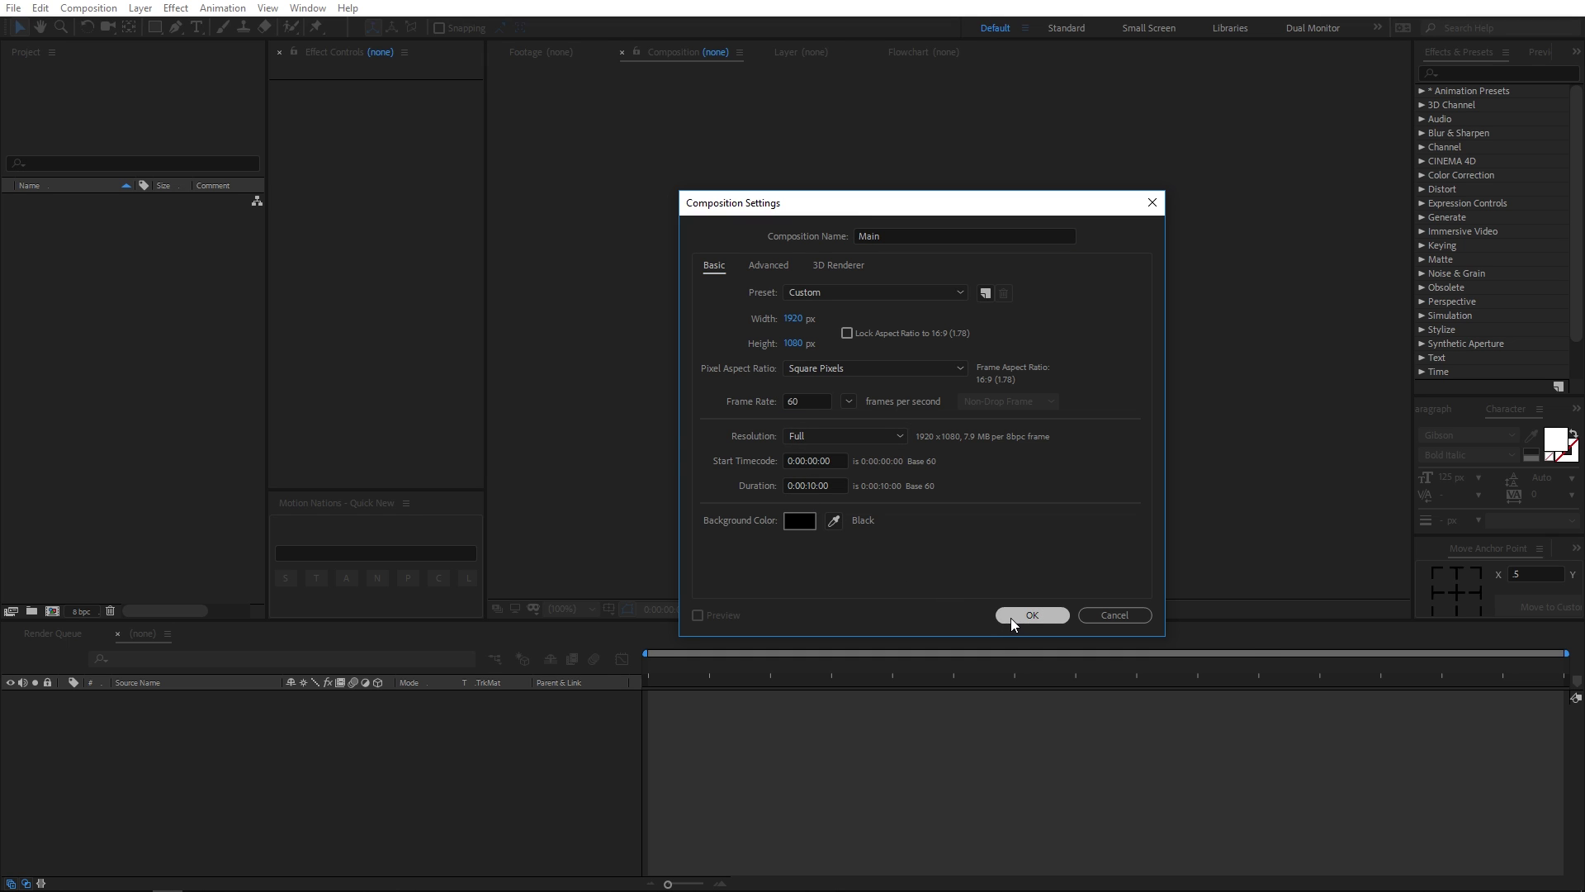
click(125, 406)
Create a second composition named Text 1, keeping the 1920 x 1080 px, 60 fps, 10-second settings.
click(88, 7)
click(99, 29)
text(Te)
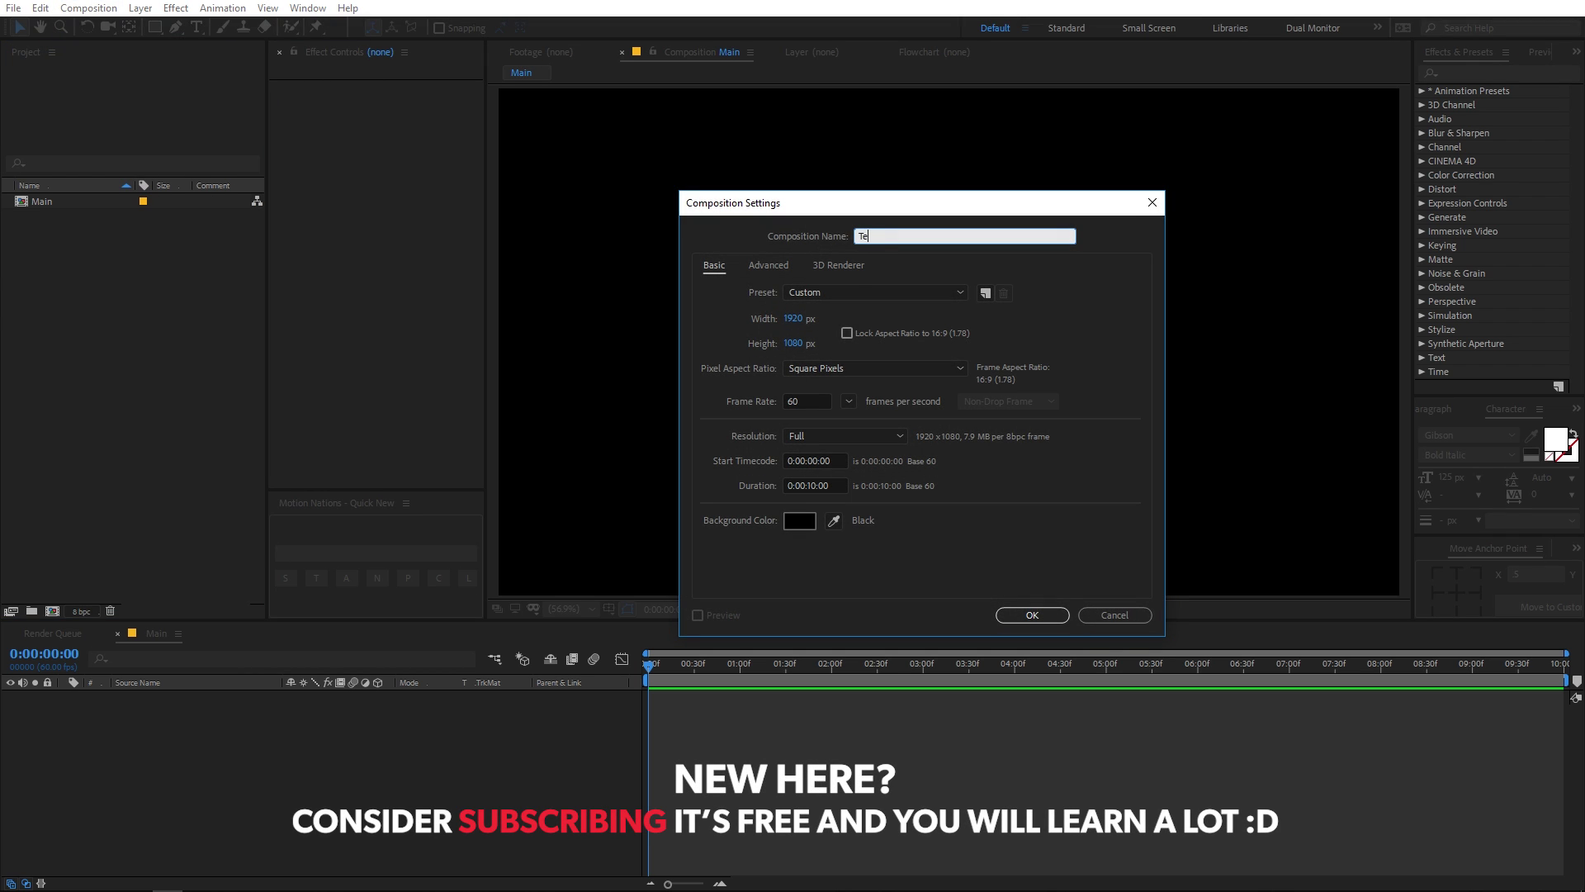
text(xt 1)
click(1028, 616)
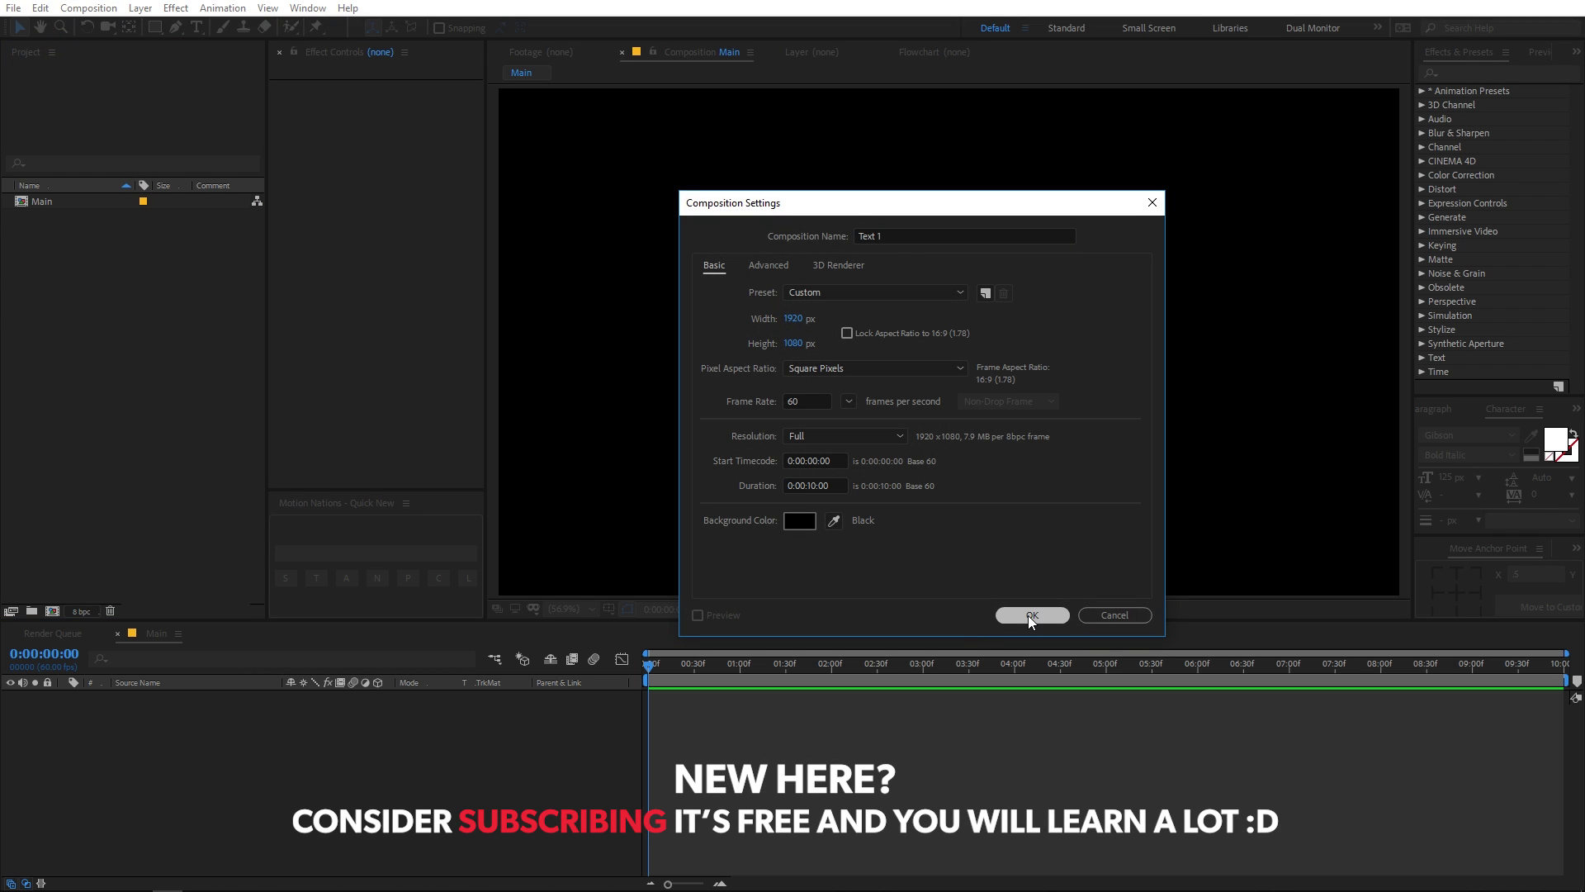
Duplicate the Text 1 composition in the project.
click(42, 218)
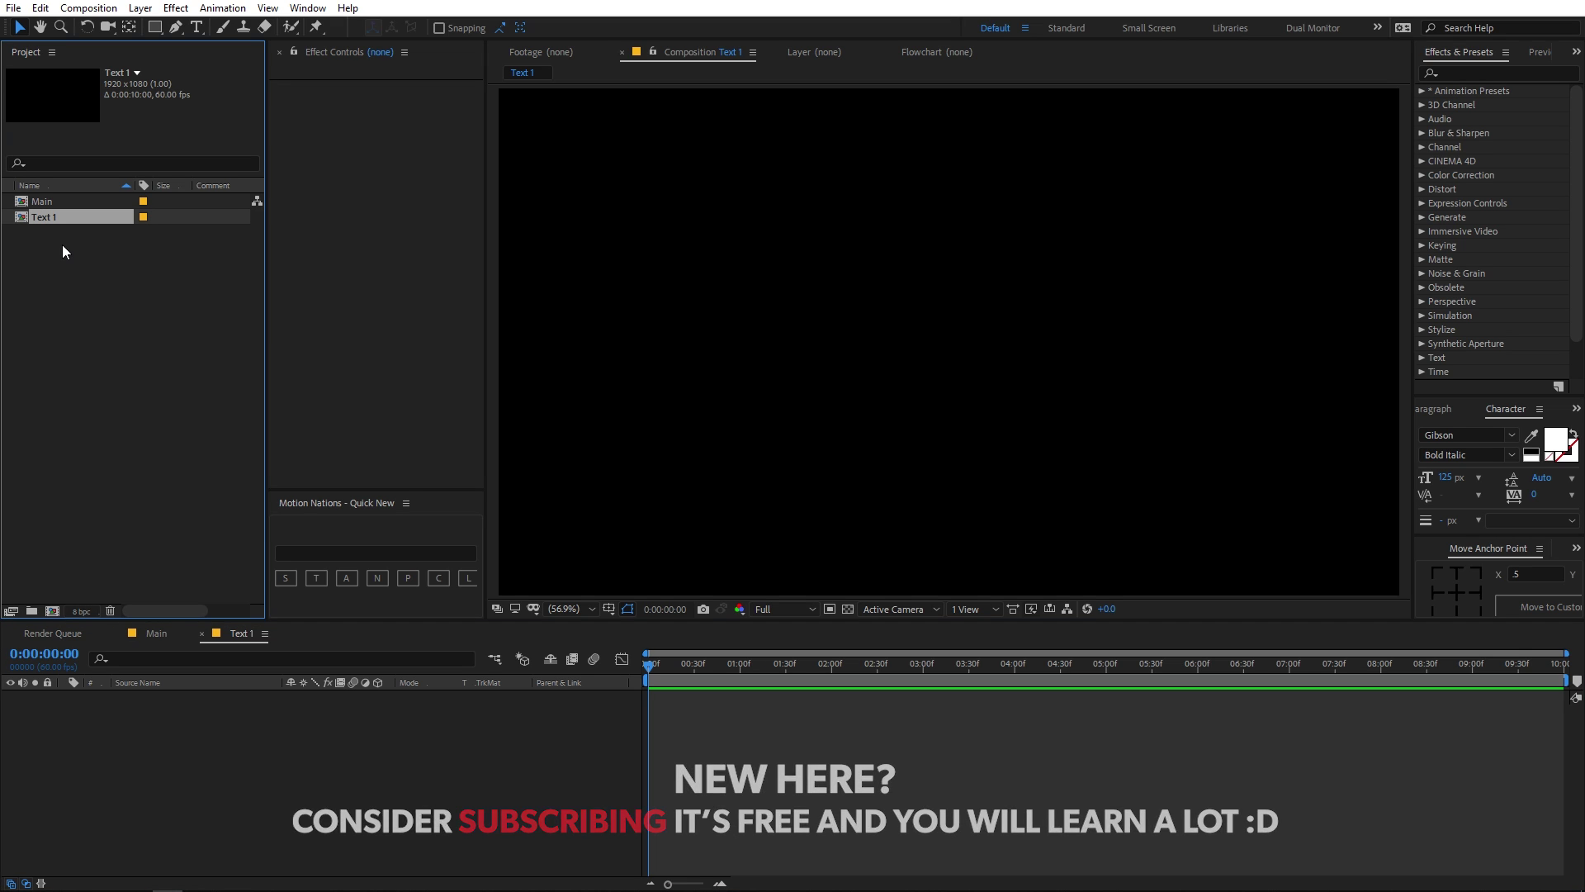
key(ctrl+d)
click(92, 294)
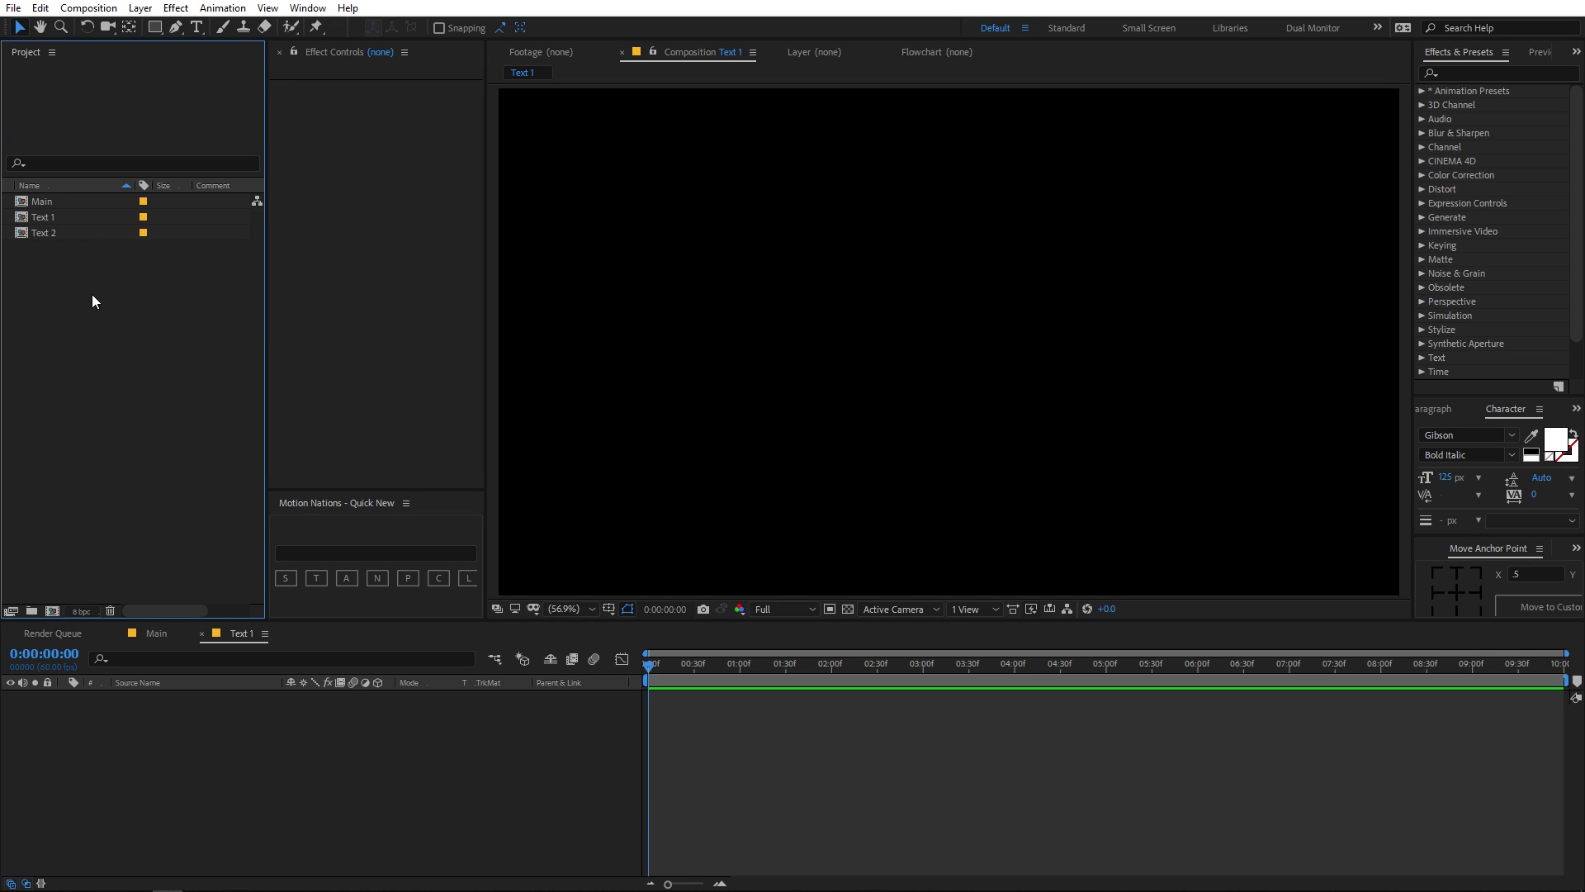
Add a text layer reading MOTION to the Text 1 composition.
click(42, 220)
click(196, 28)
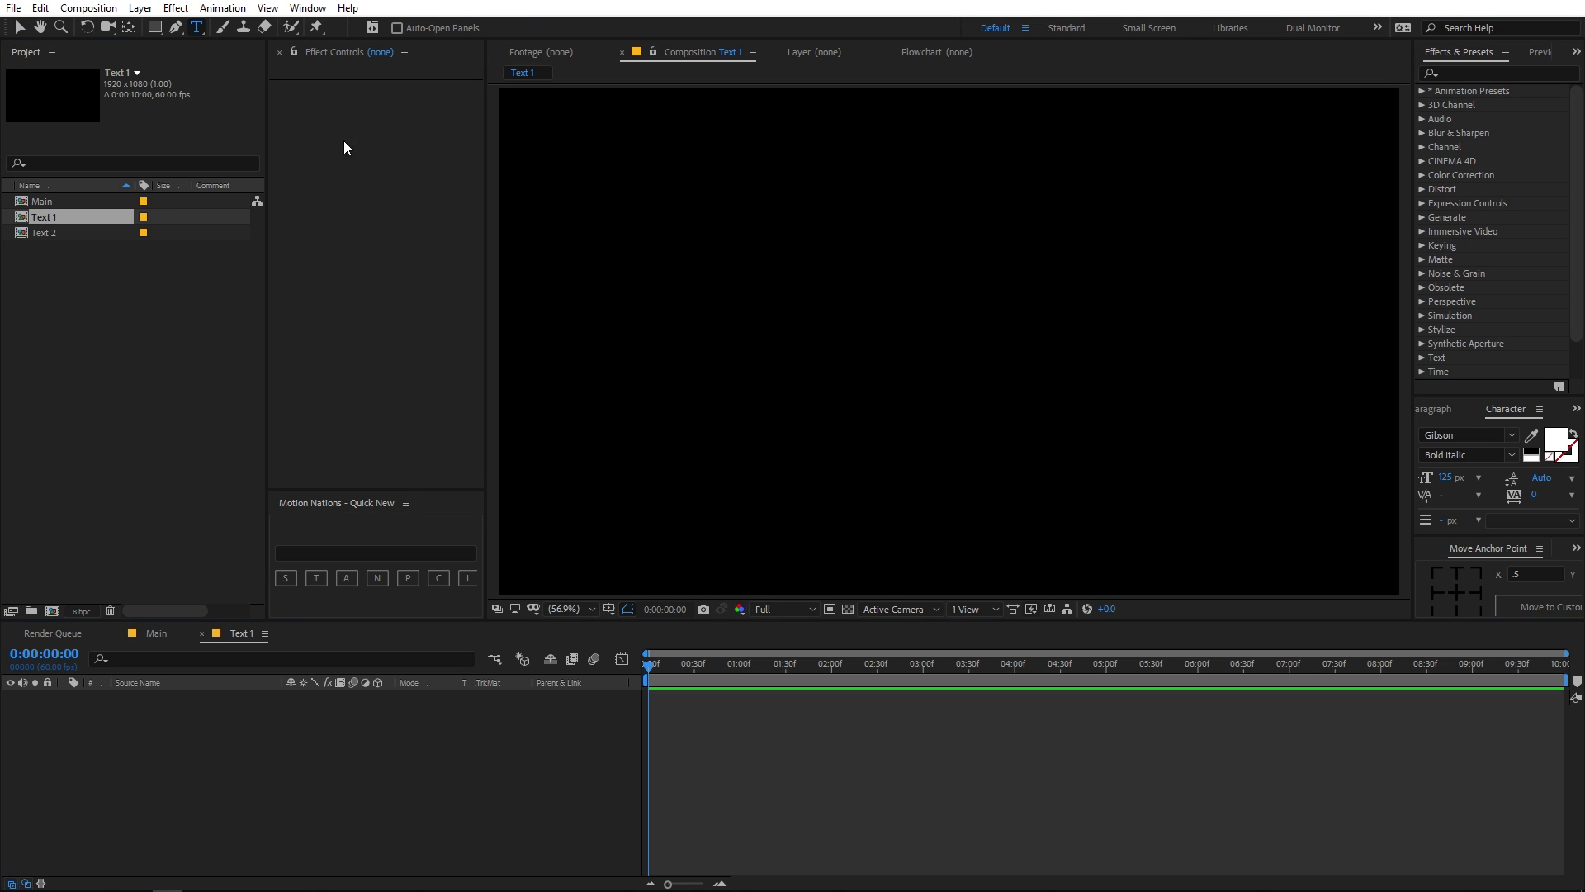
click(909, 344)
text(MOTION)
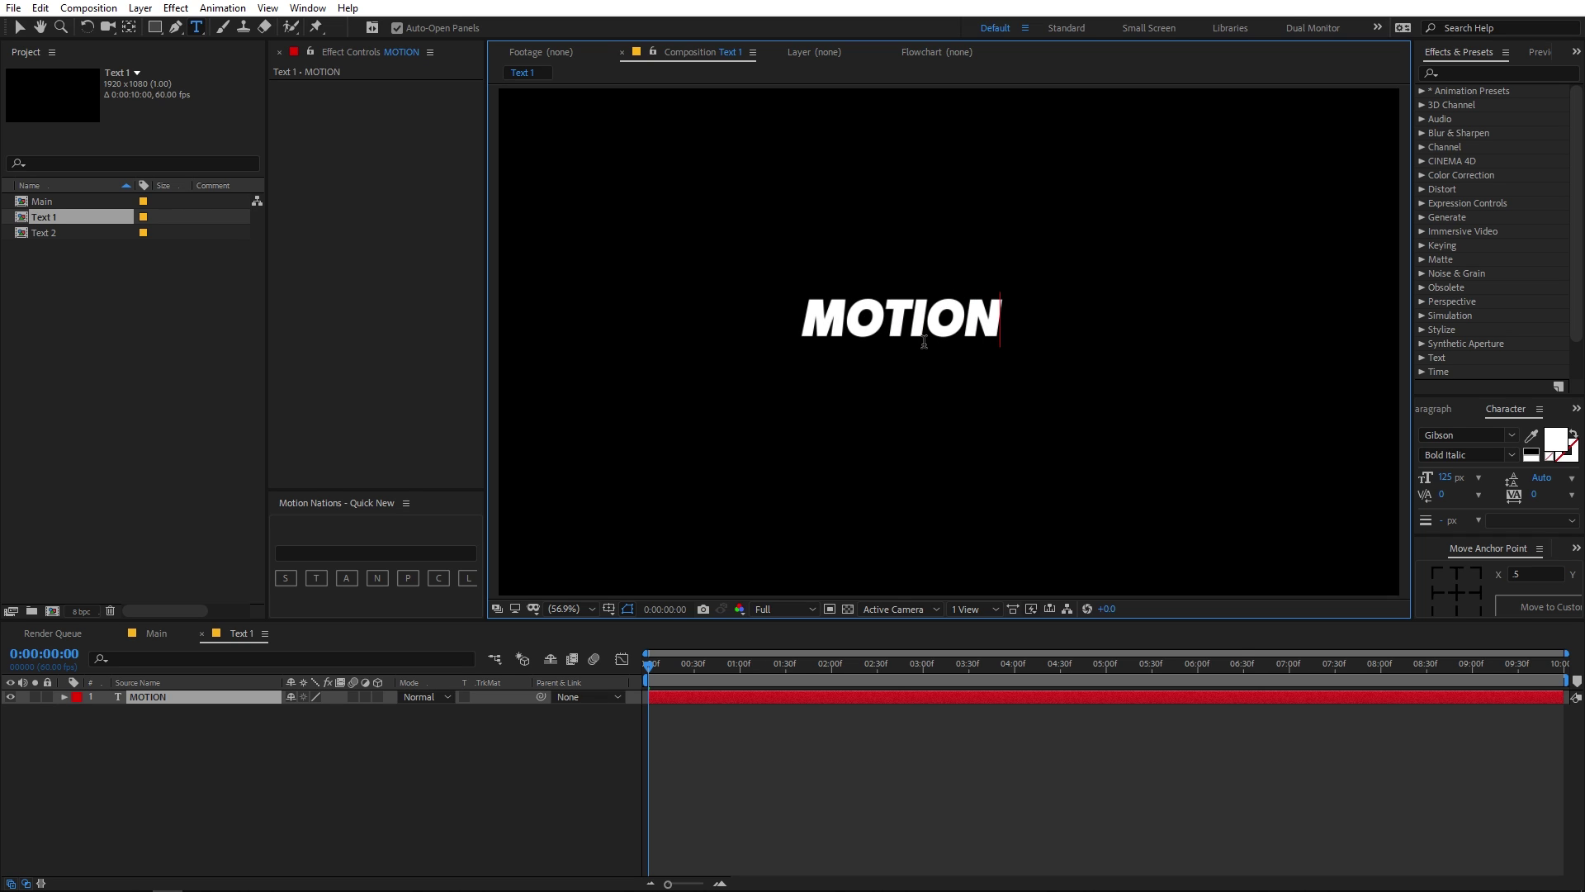
Center the MOTION layer's anchor point and align the layer to the composition's horizontal and vertical center.
click(890, 700)
click(1456, 592)
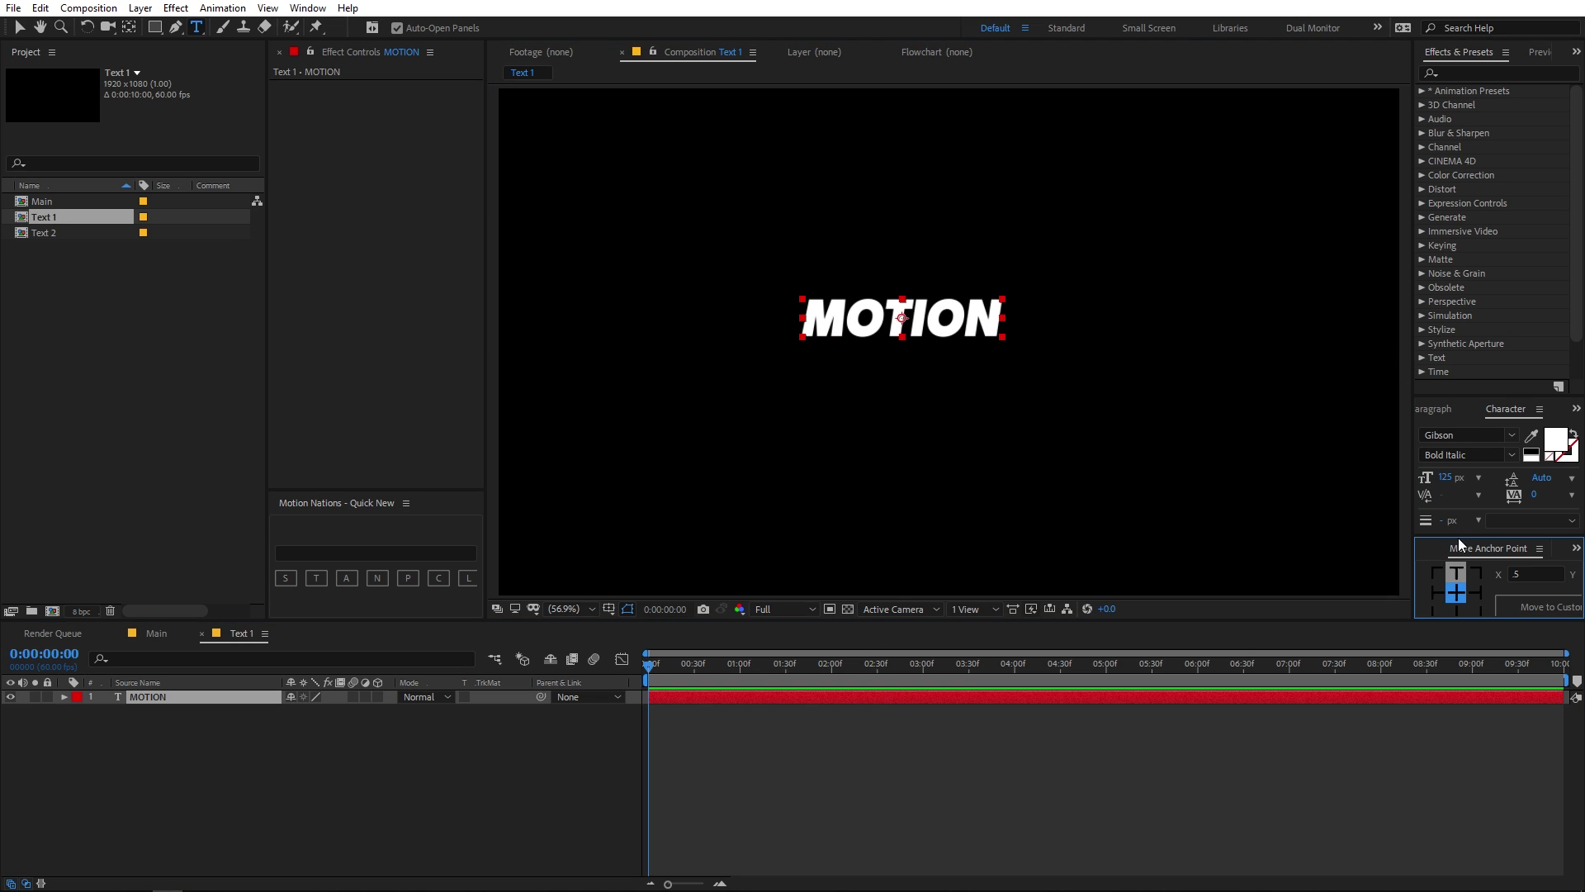
drag(1469, 538, 1474, 470)
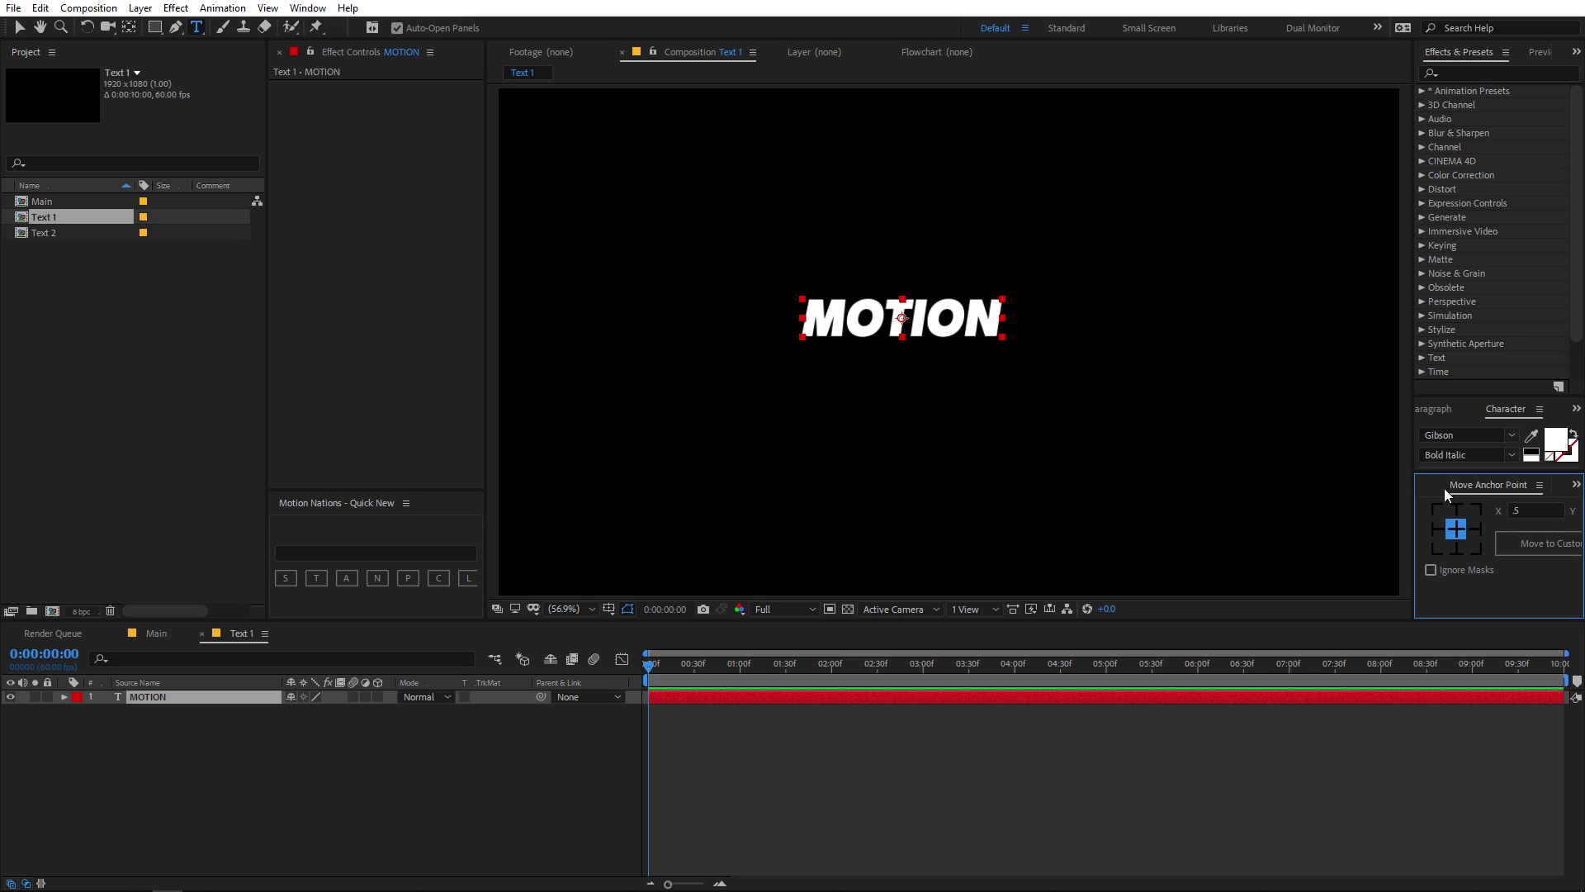
click(1437, 485)
click(1459, 526)
click(1543, 526)
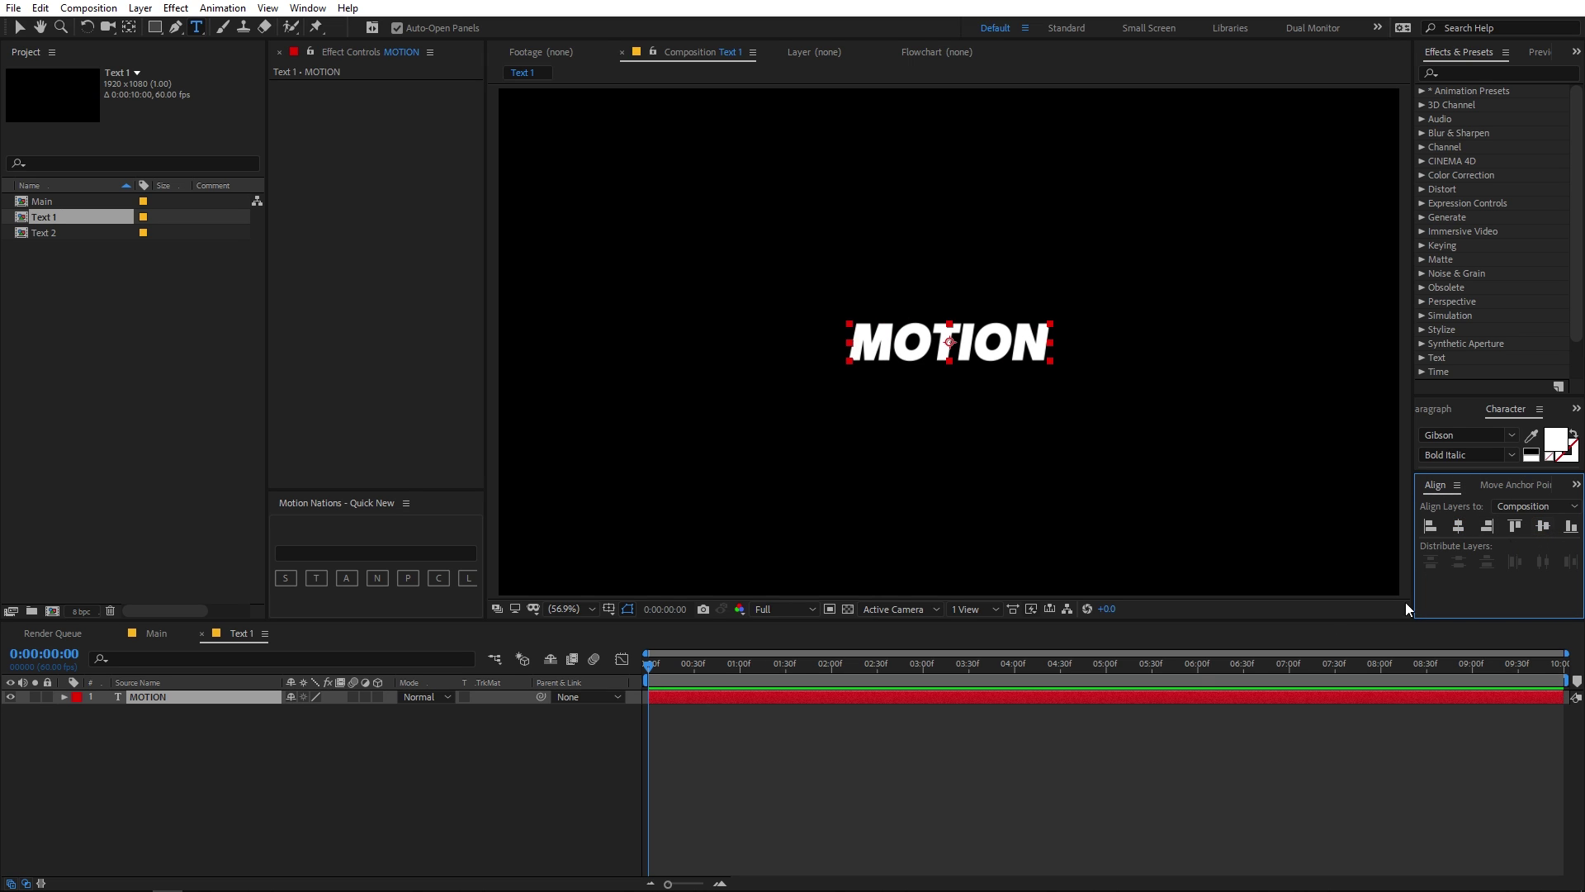
click(1051, 739)
Add a text layer reading GRAPHICS to the Text 2 composition.
double_click(47, 235)
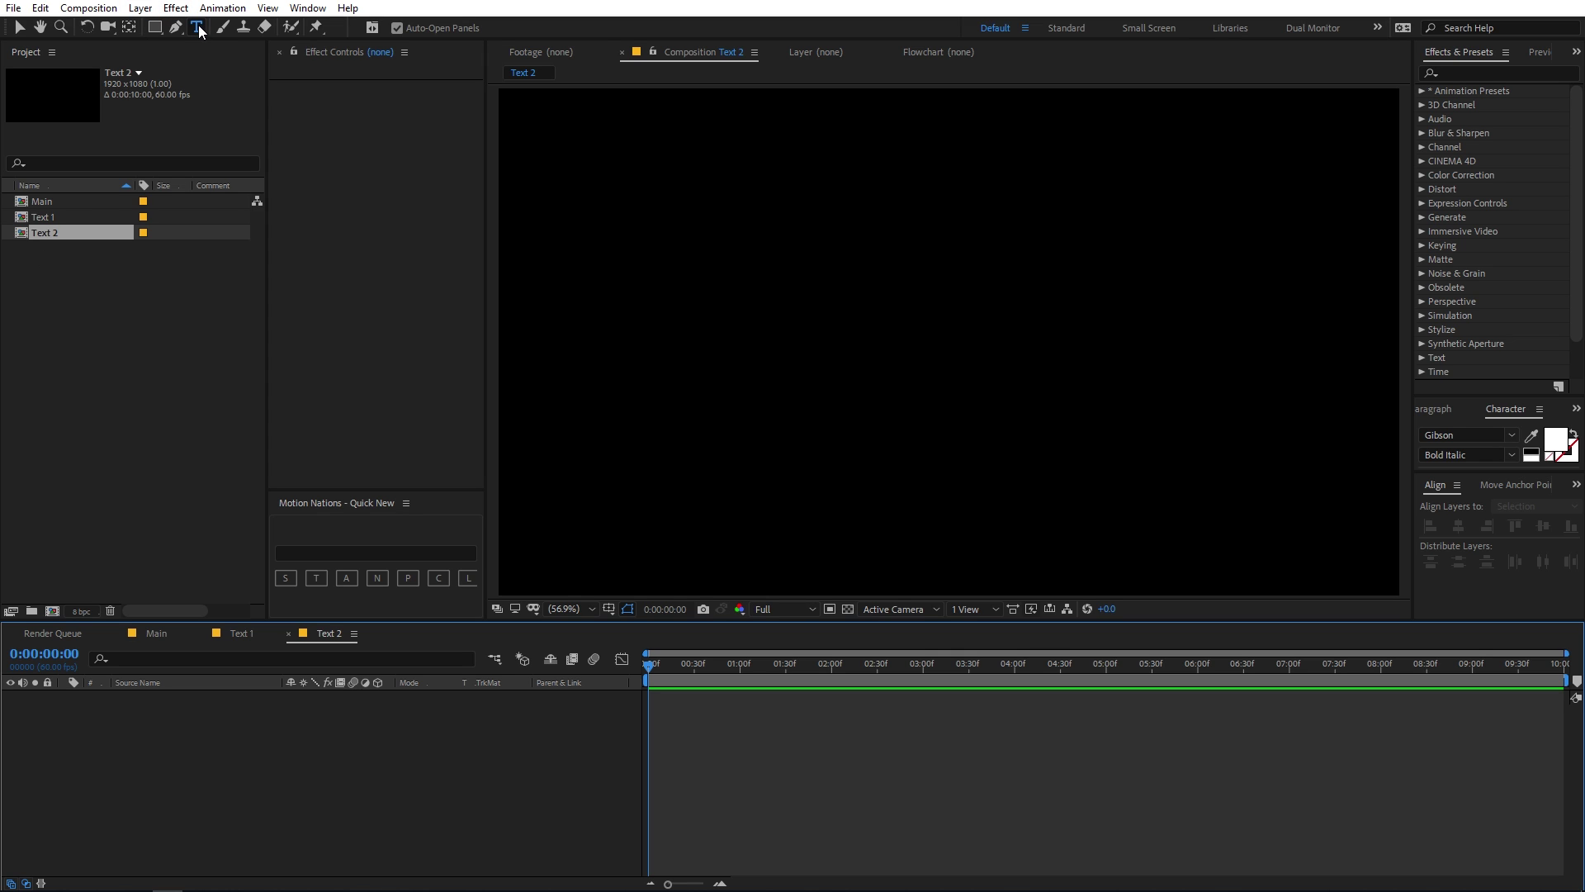
click(865, 325)
text(G)
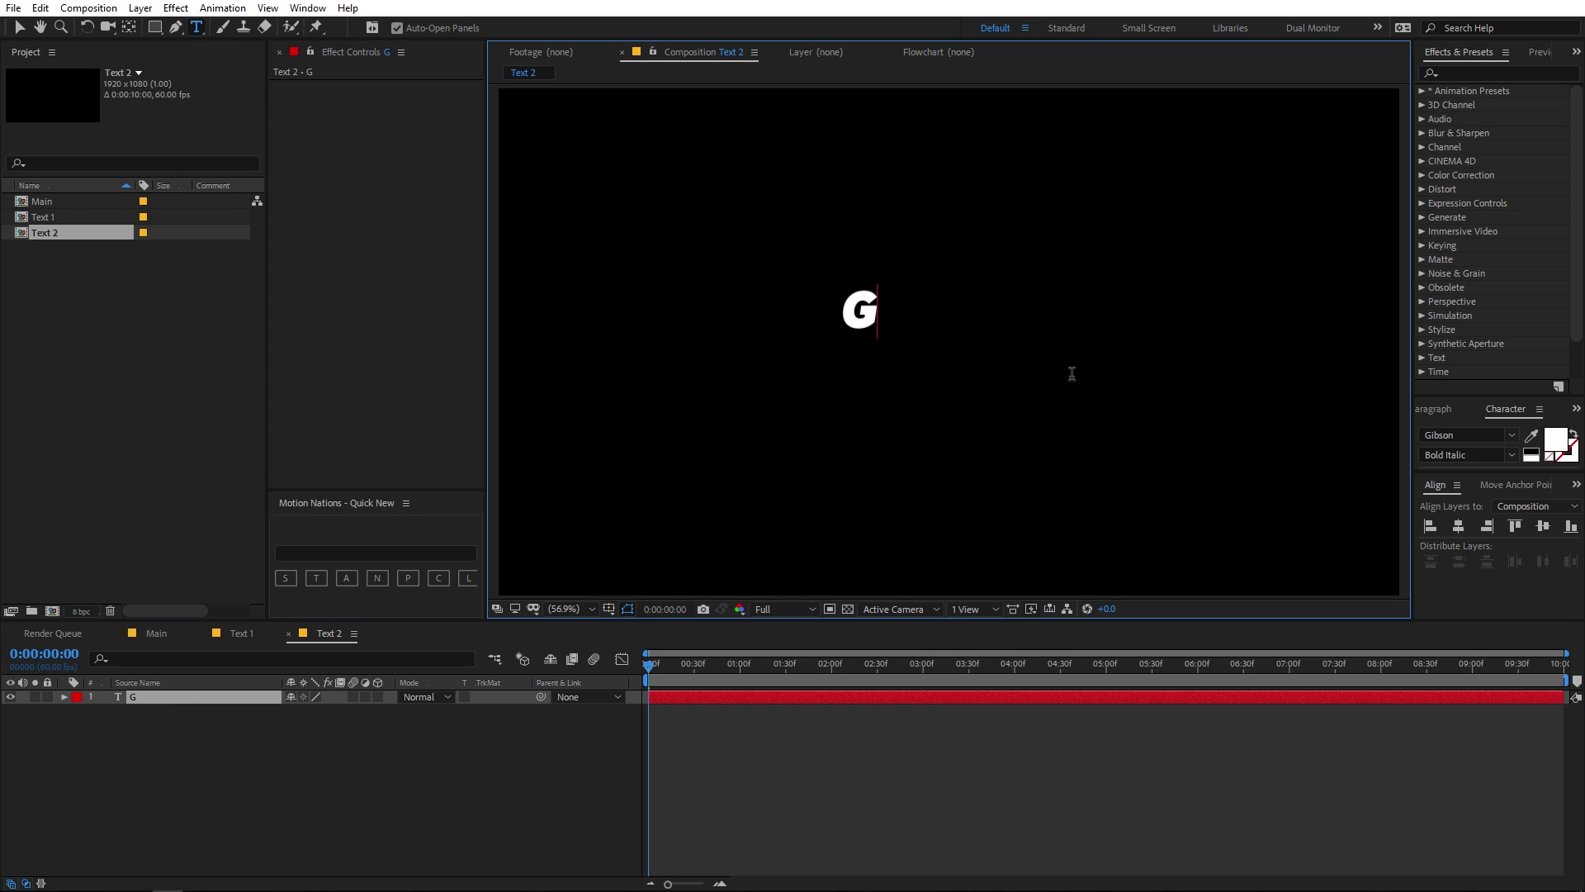
text(RAPHICS)
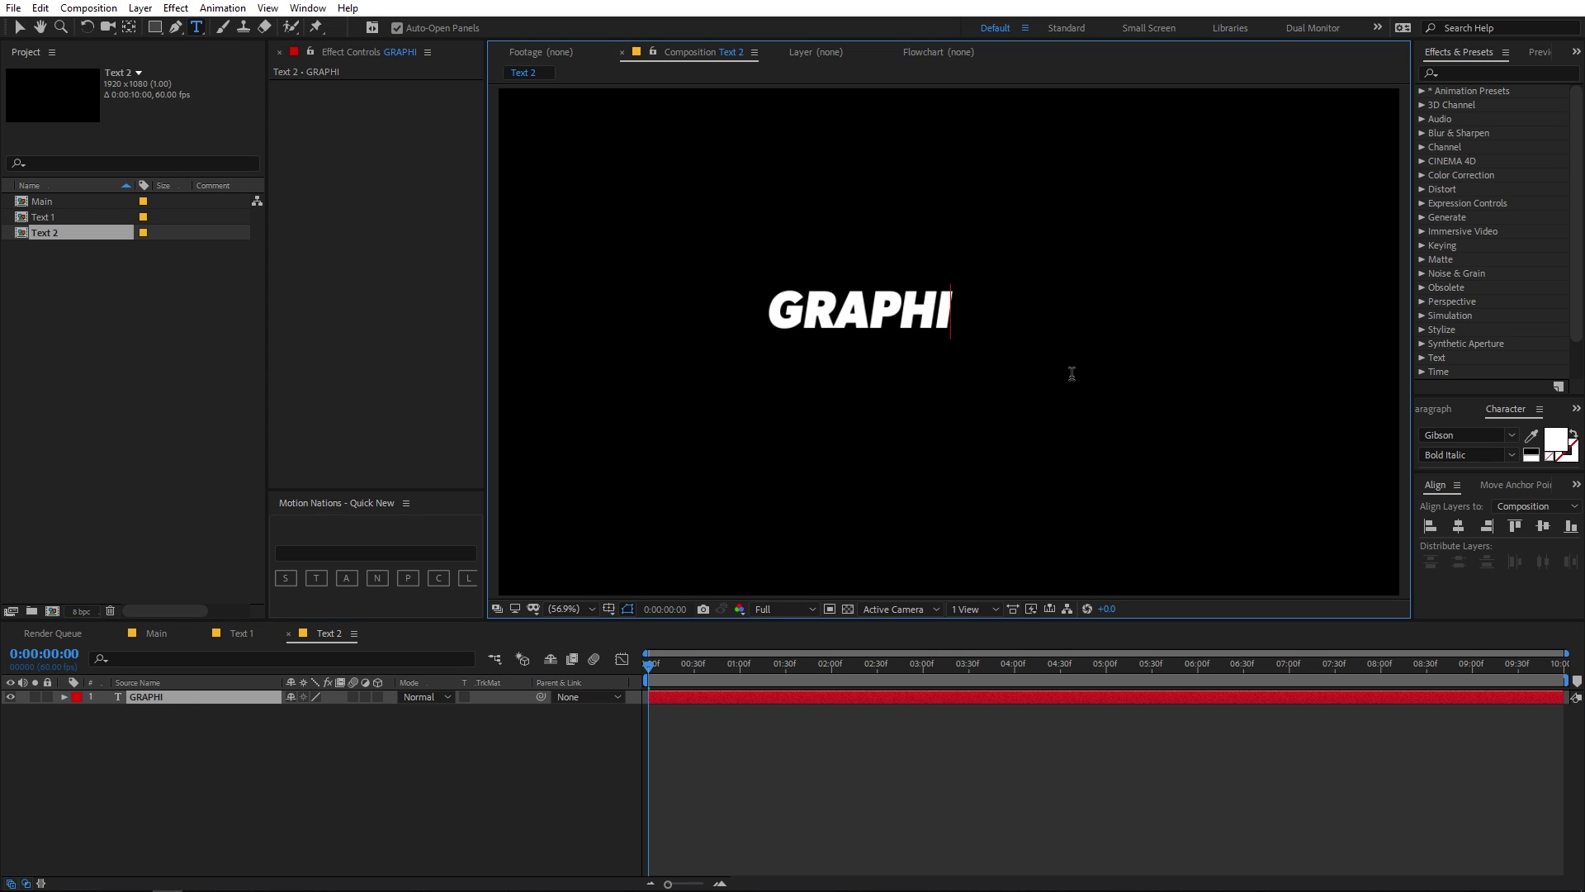
click(912, 743)
Align the GRAPHICS layer to the horizontal and vertical center of the Text 2 composition.
click(912, 698)
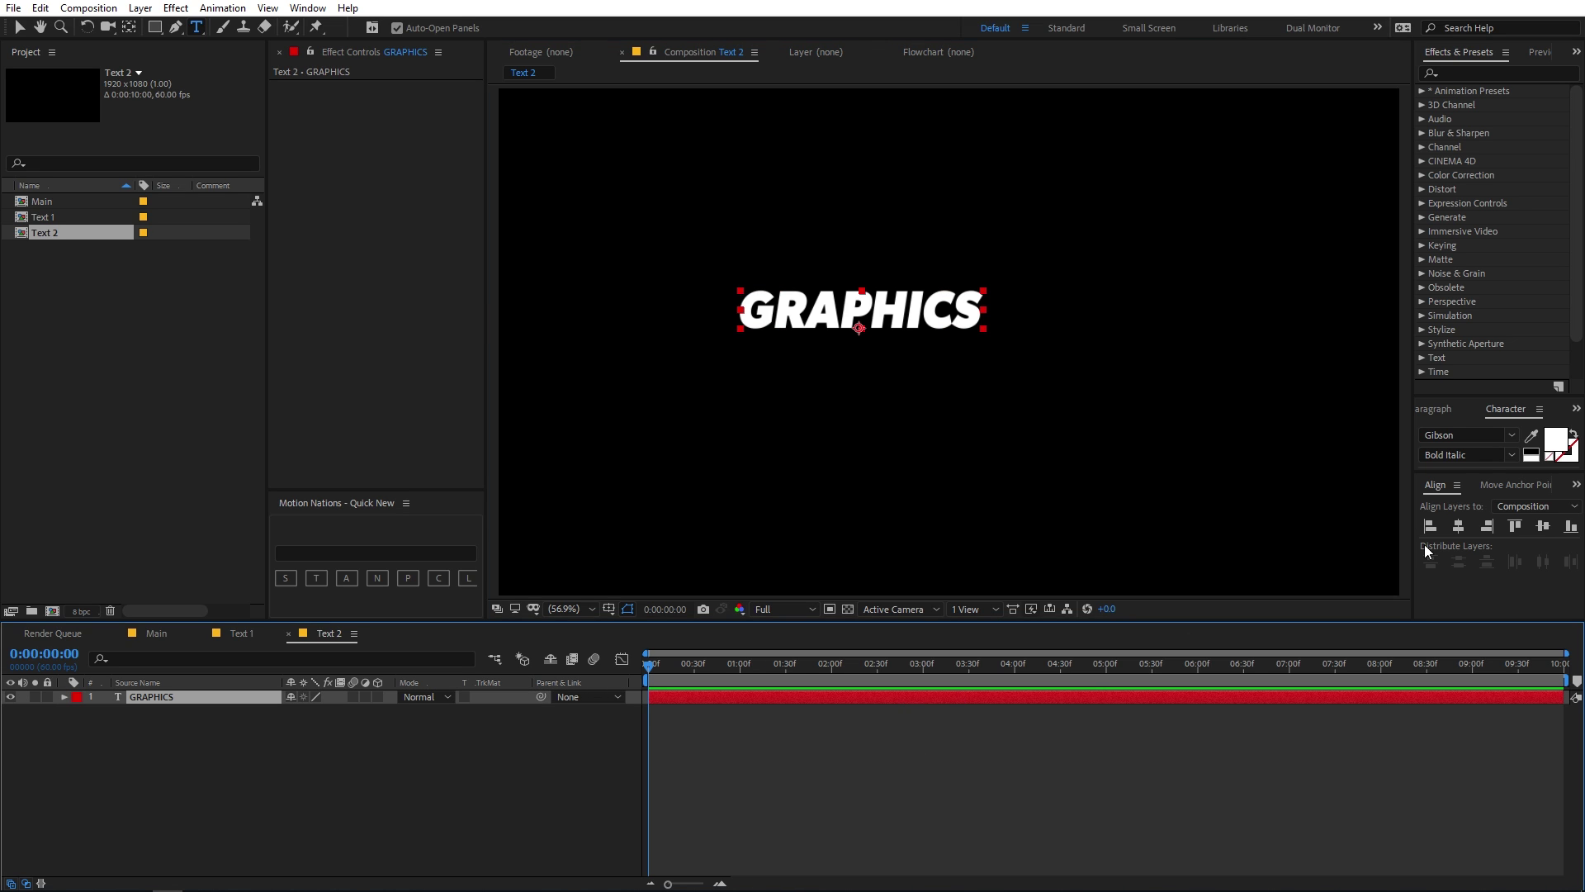
click(1459, 526)
click(1542, 526)
click(1187, 784)
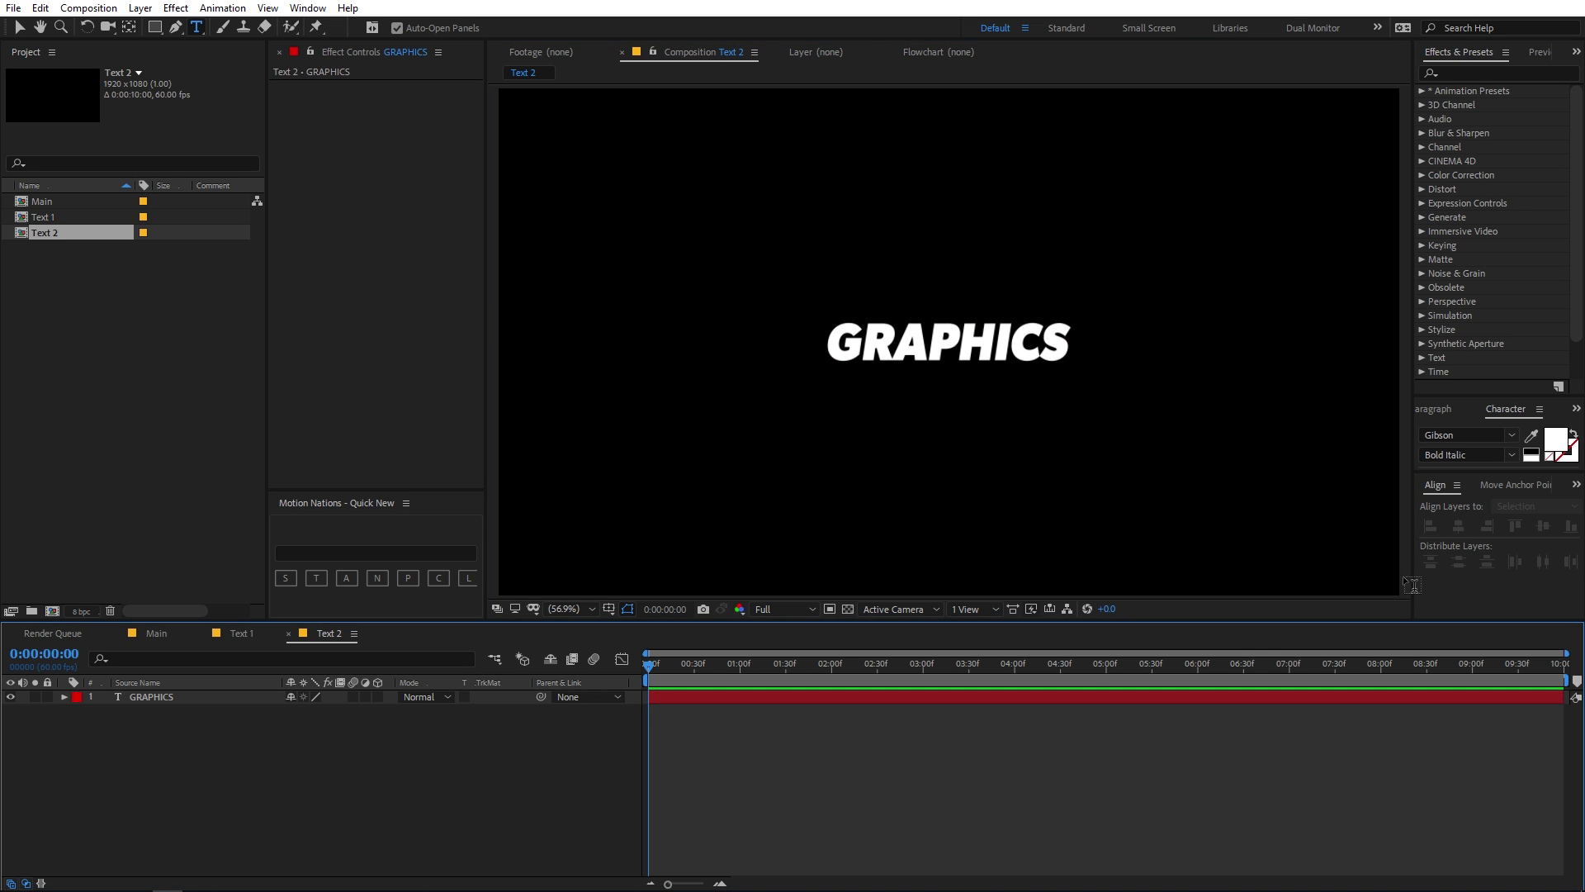
key(ctrl+a)
click(1188, 746)
click(243, 639)
click(319, 636)
click(251, 632)
click(306, 634)
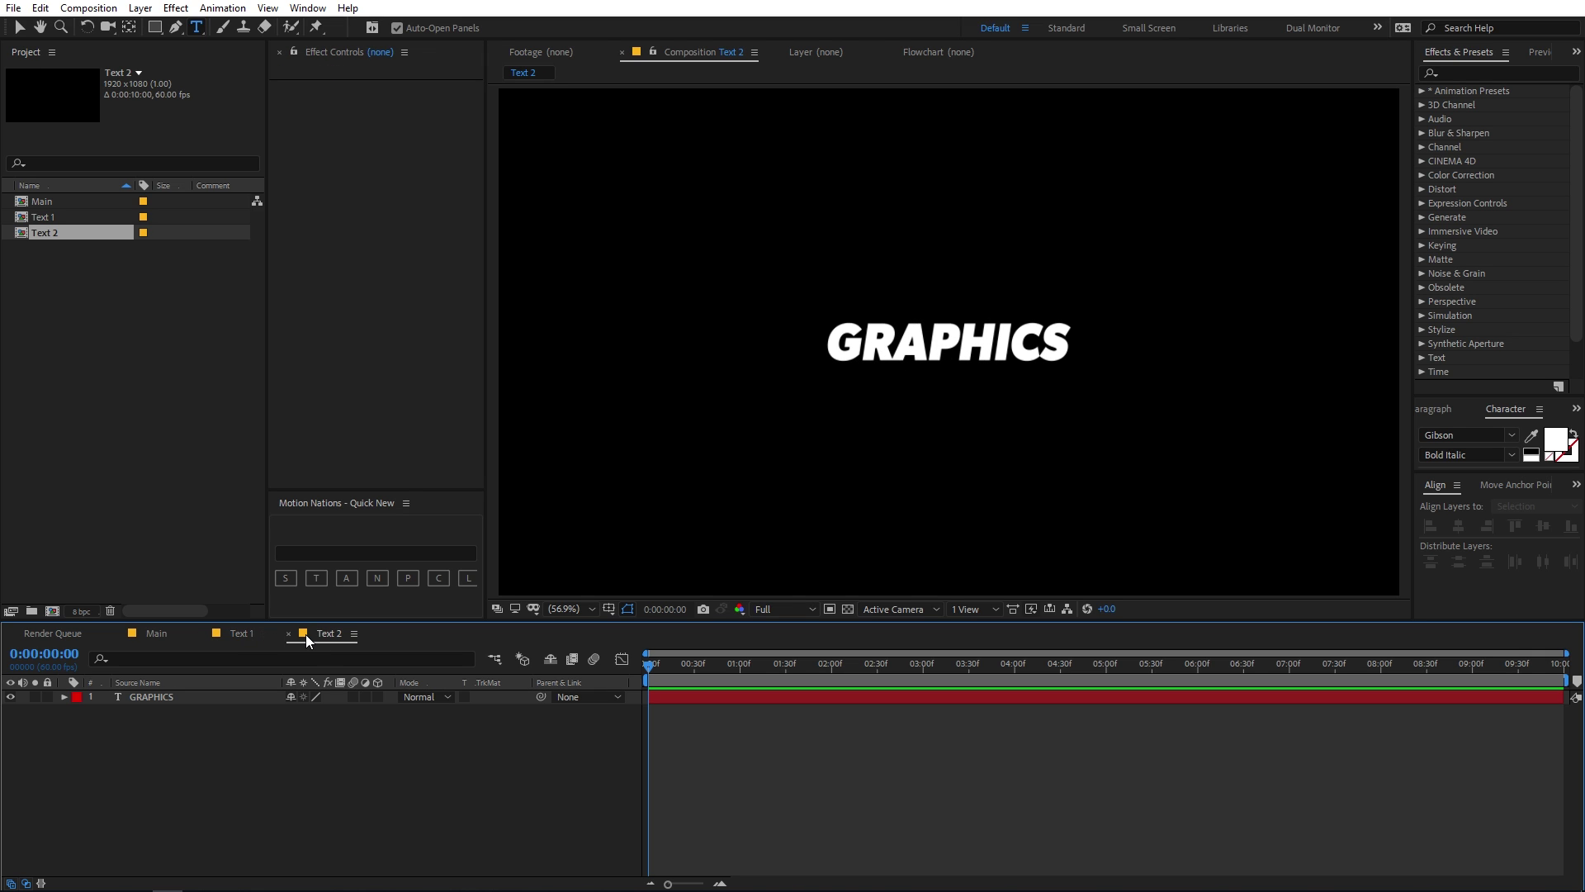
Place the Text 1 and Text 2 compositions as layers in the Main composition.
click(155, 636)
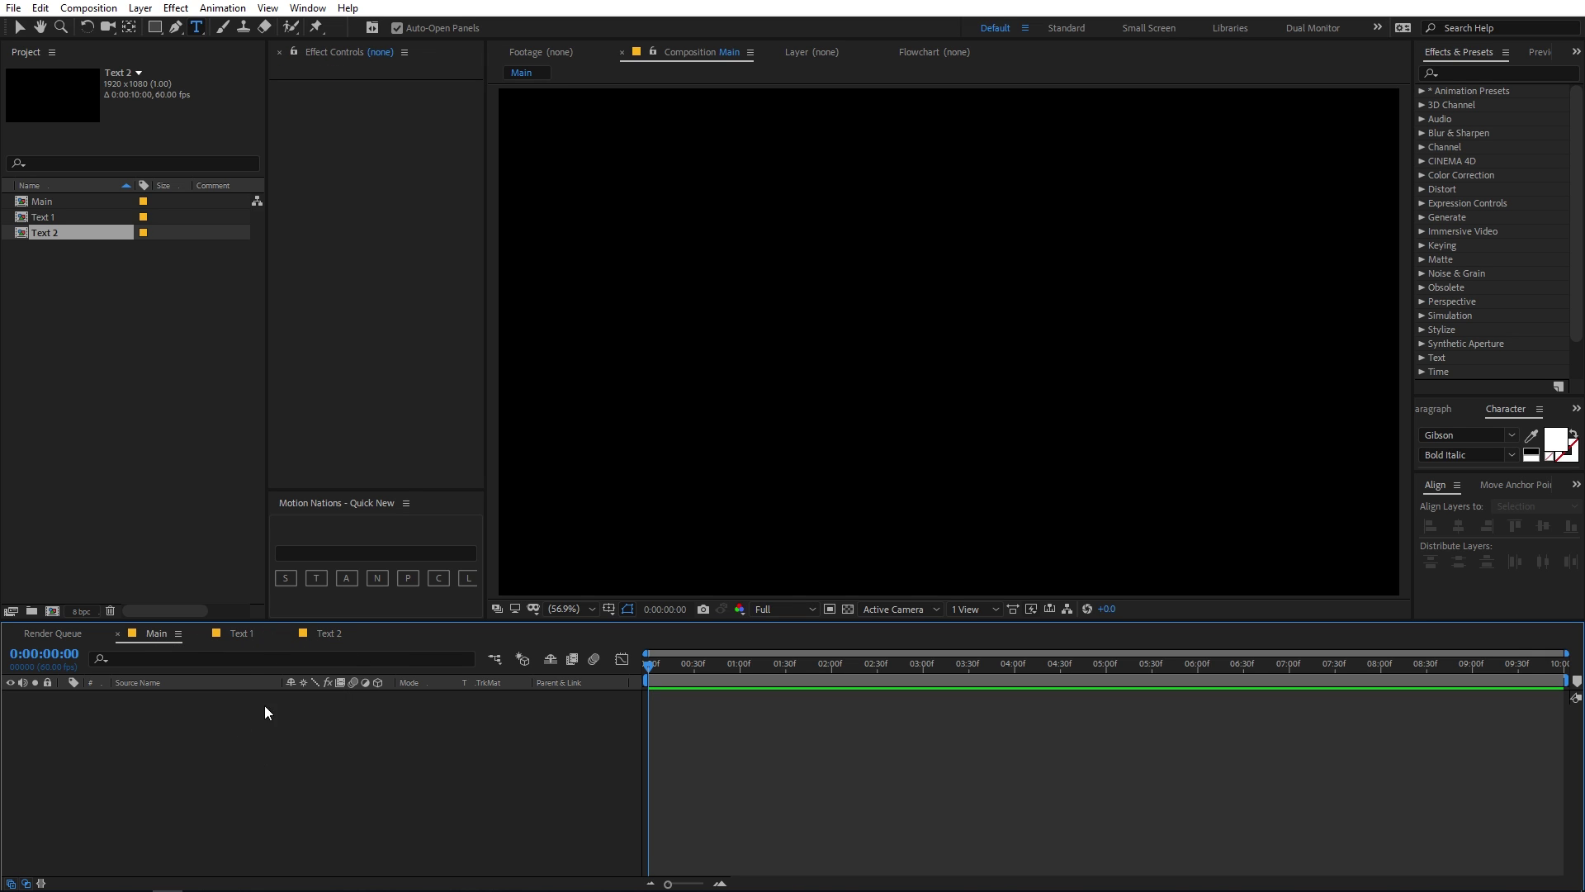
click(63, 277)
click(49, 217)
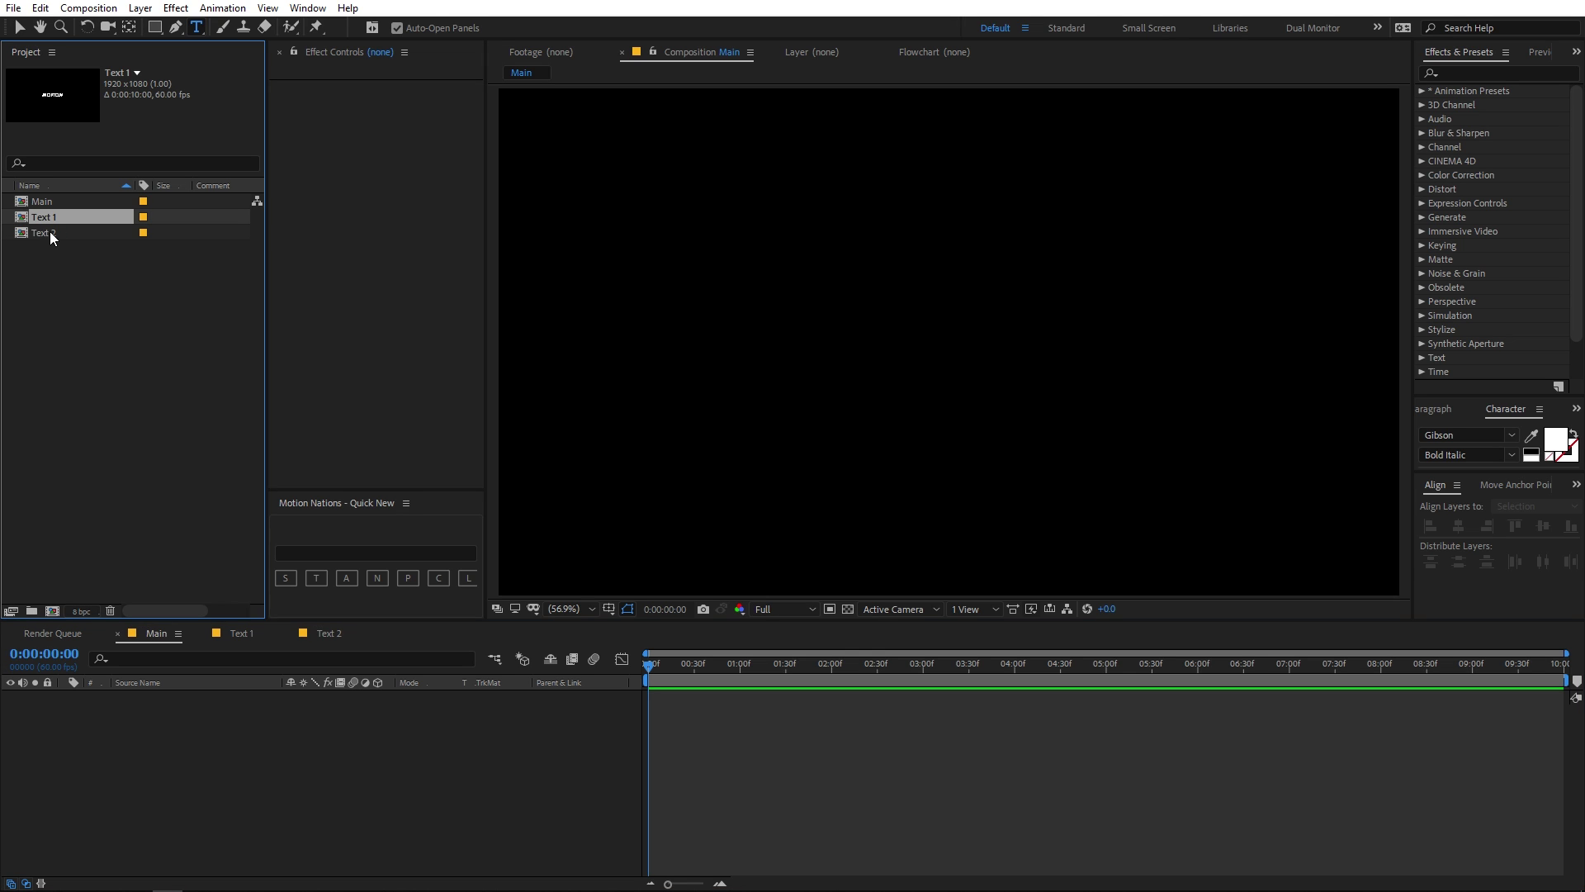
shift+click(50, 232)
drag(68, 233, 236, 754)
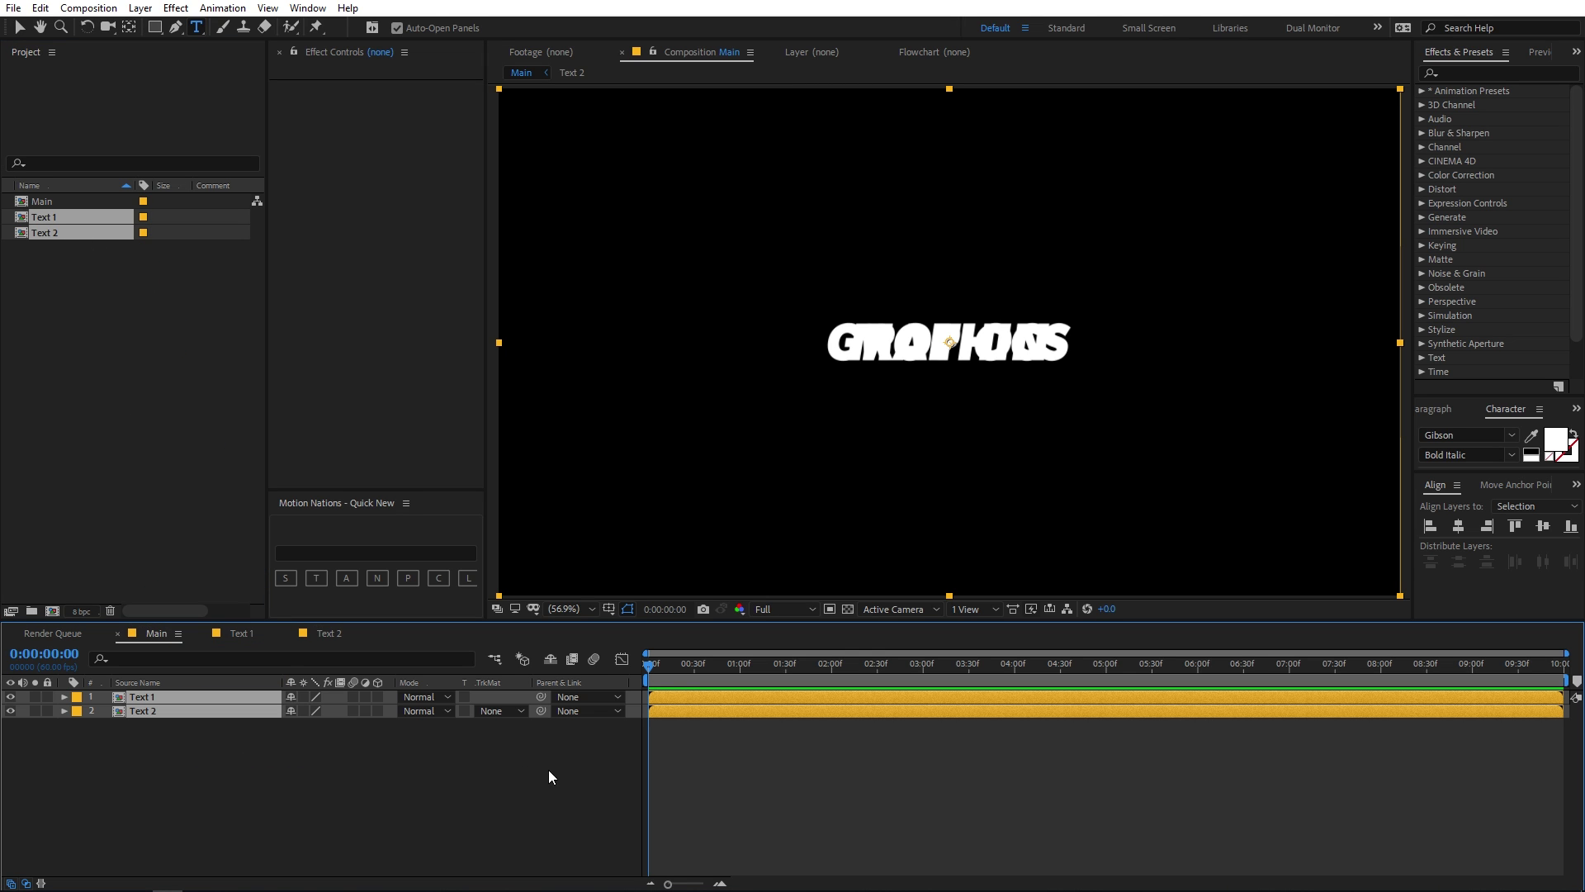
click(822, 789)
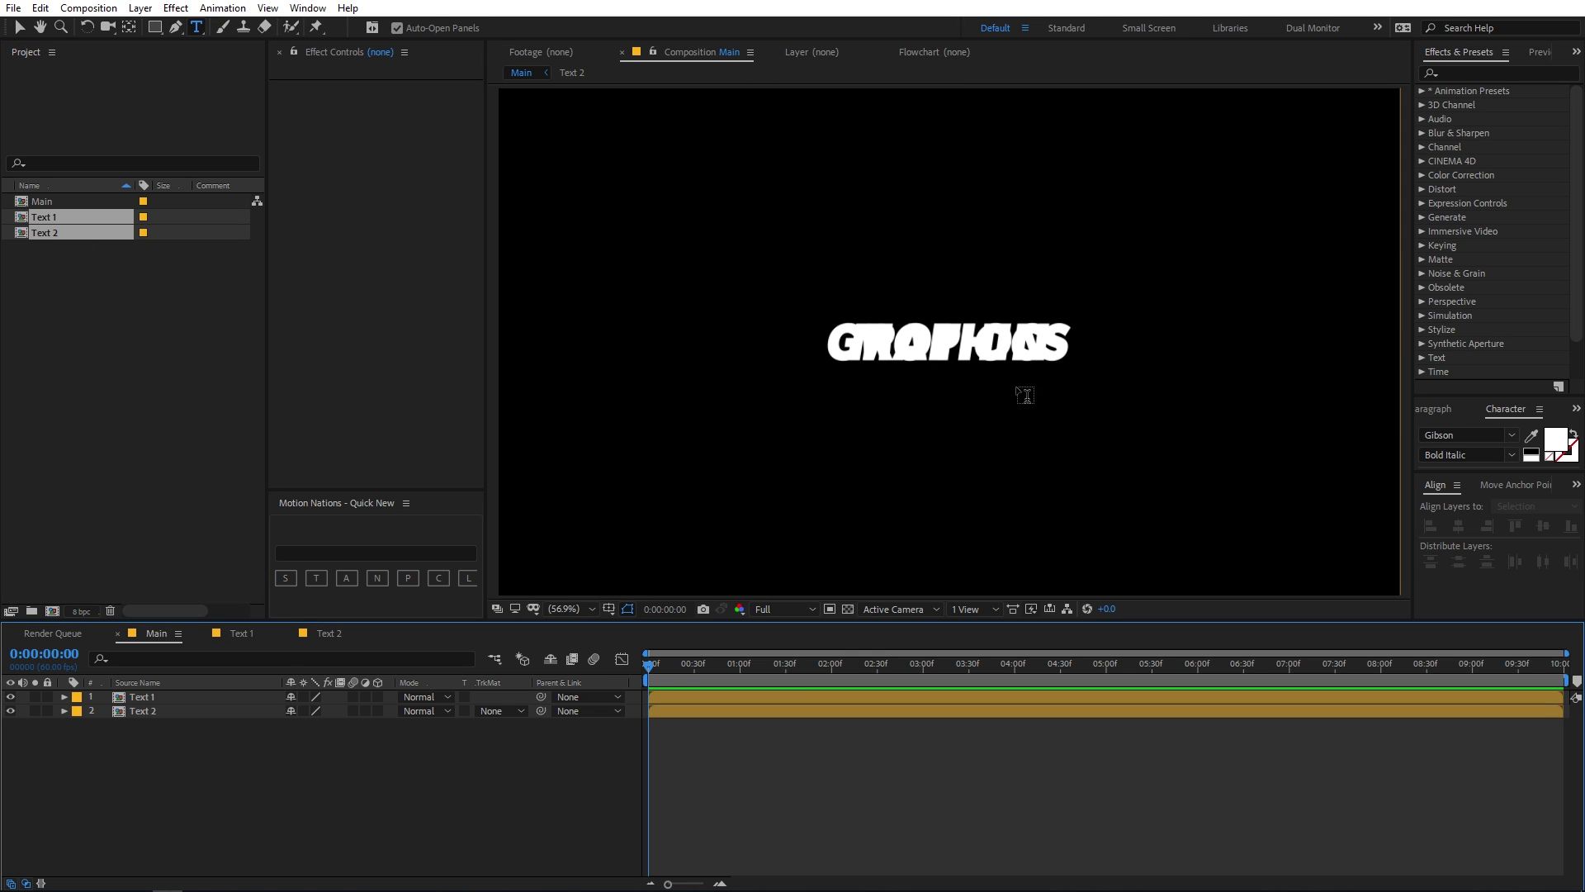
Add a text layer reading MOTION GRAPHICS above the overlapping words in the Main composition.
click(255, 75)
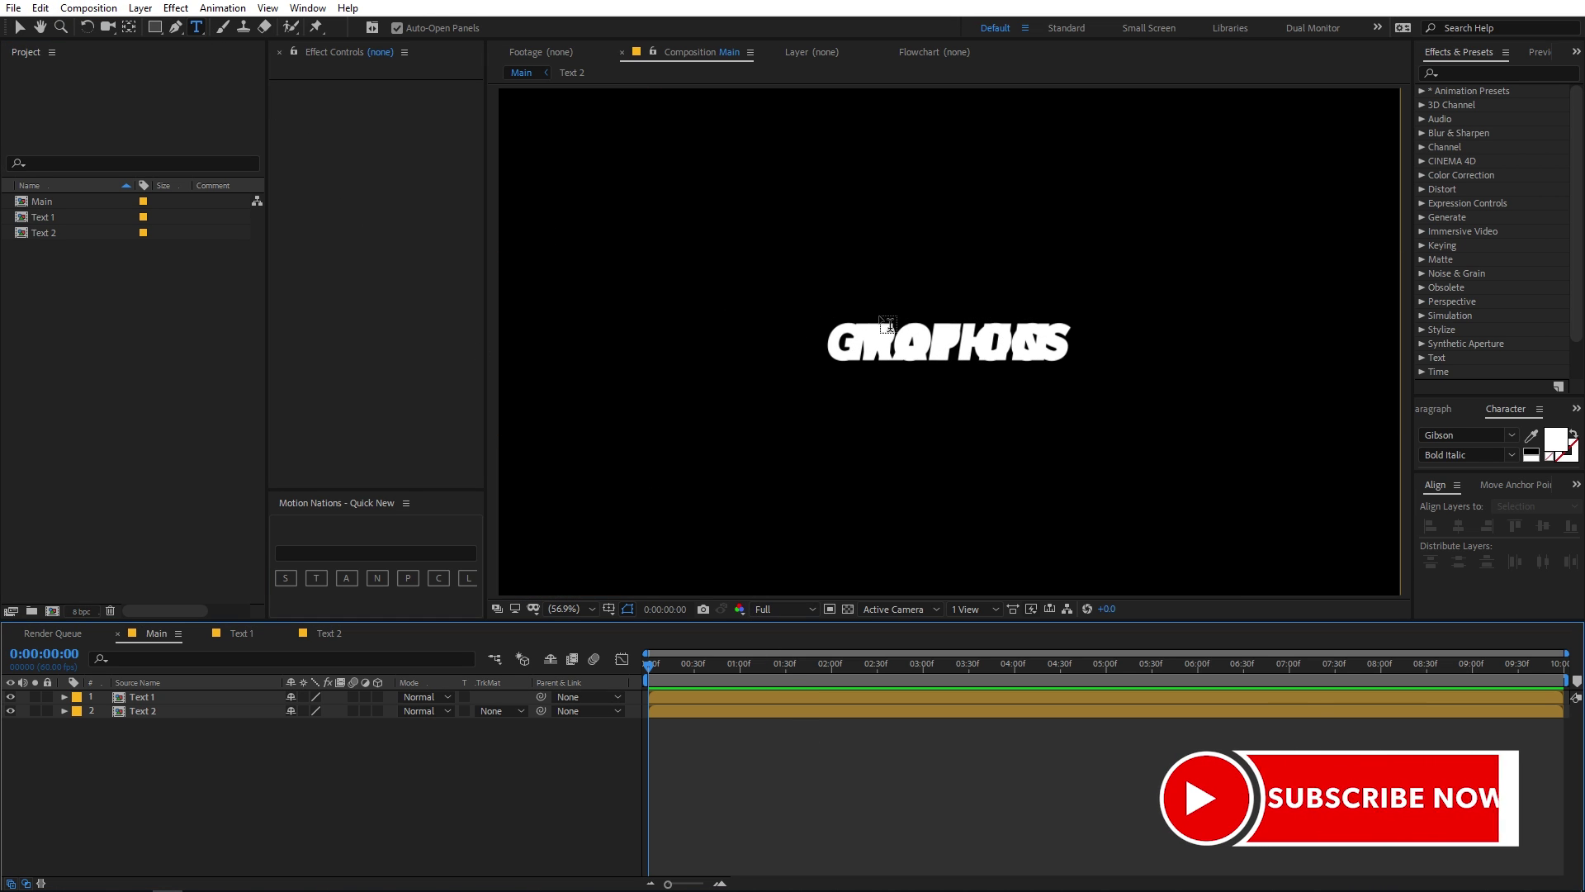
click(856, 285)
text(M)
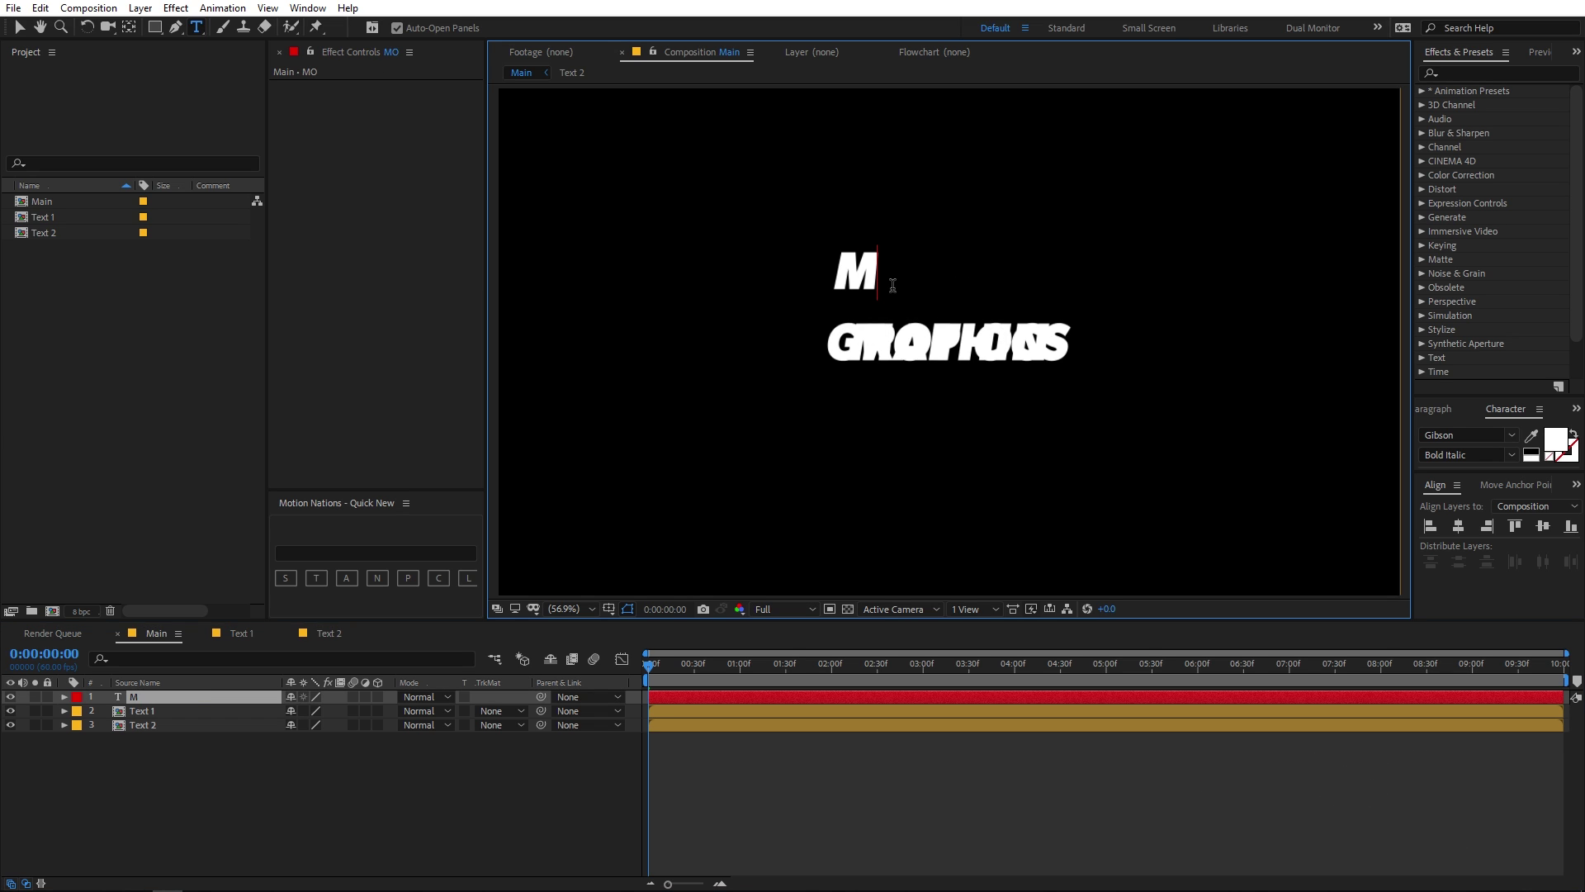
text(OTIOn GRAPHI)
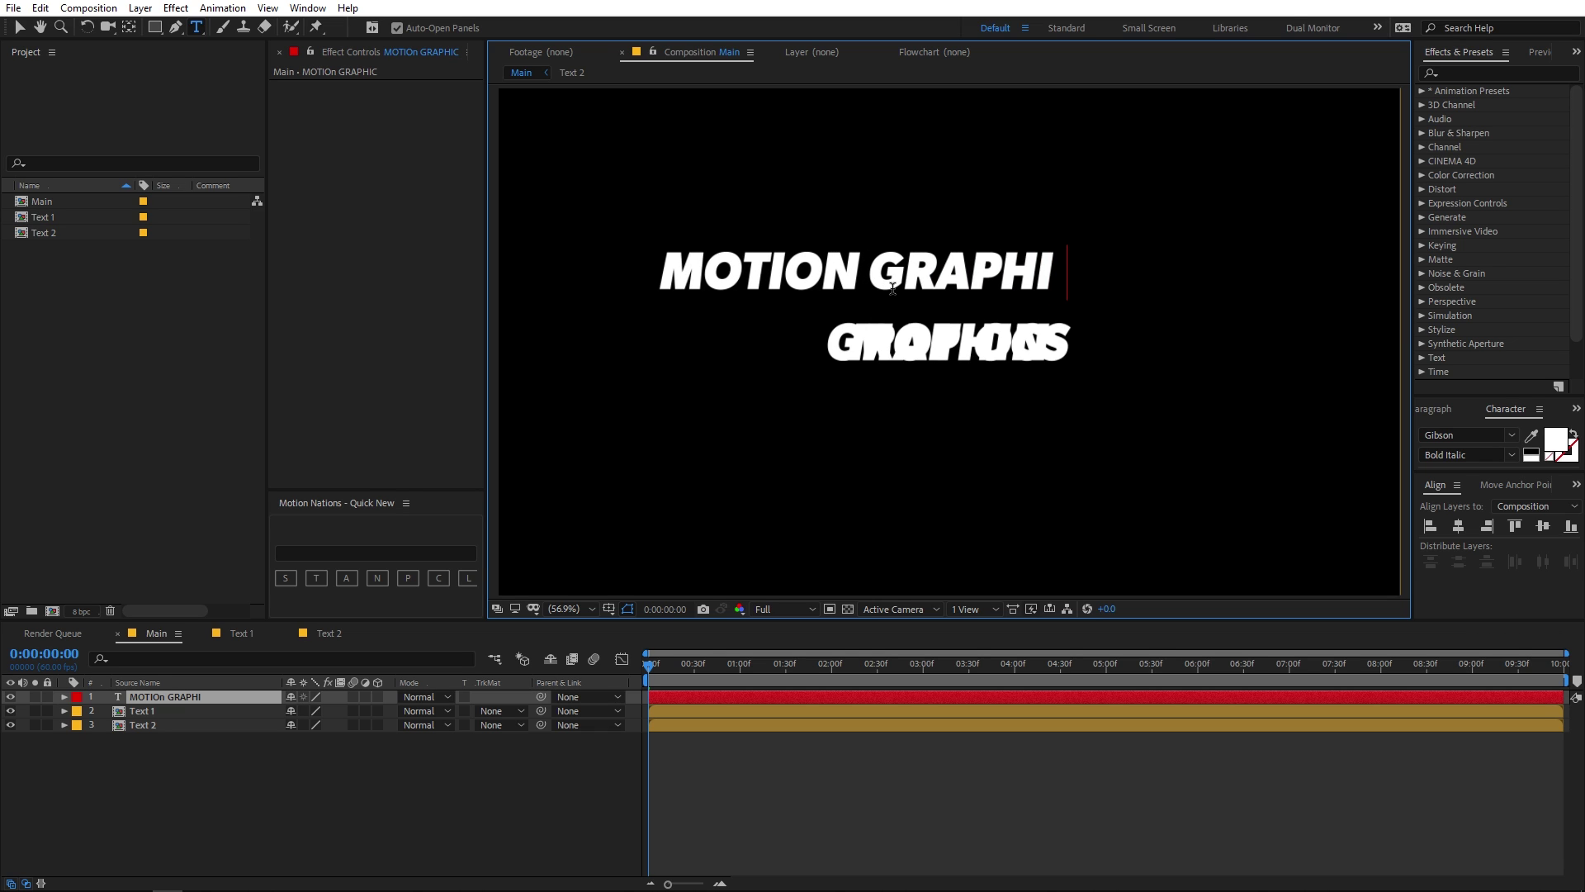
text(CS)
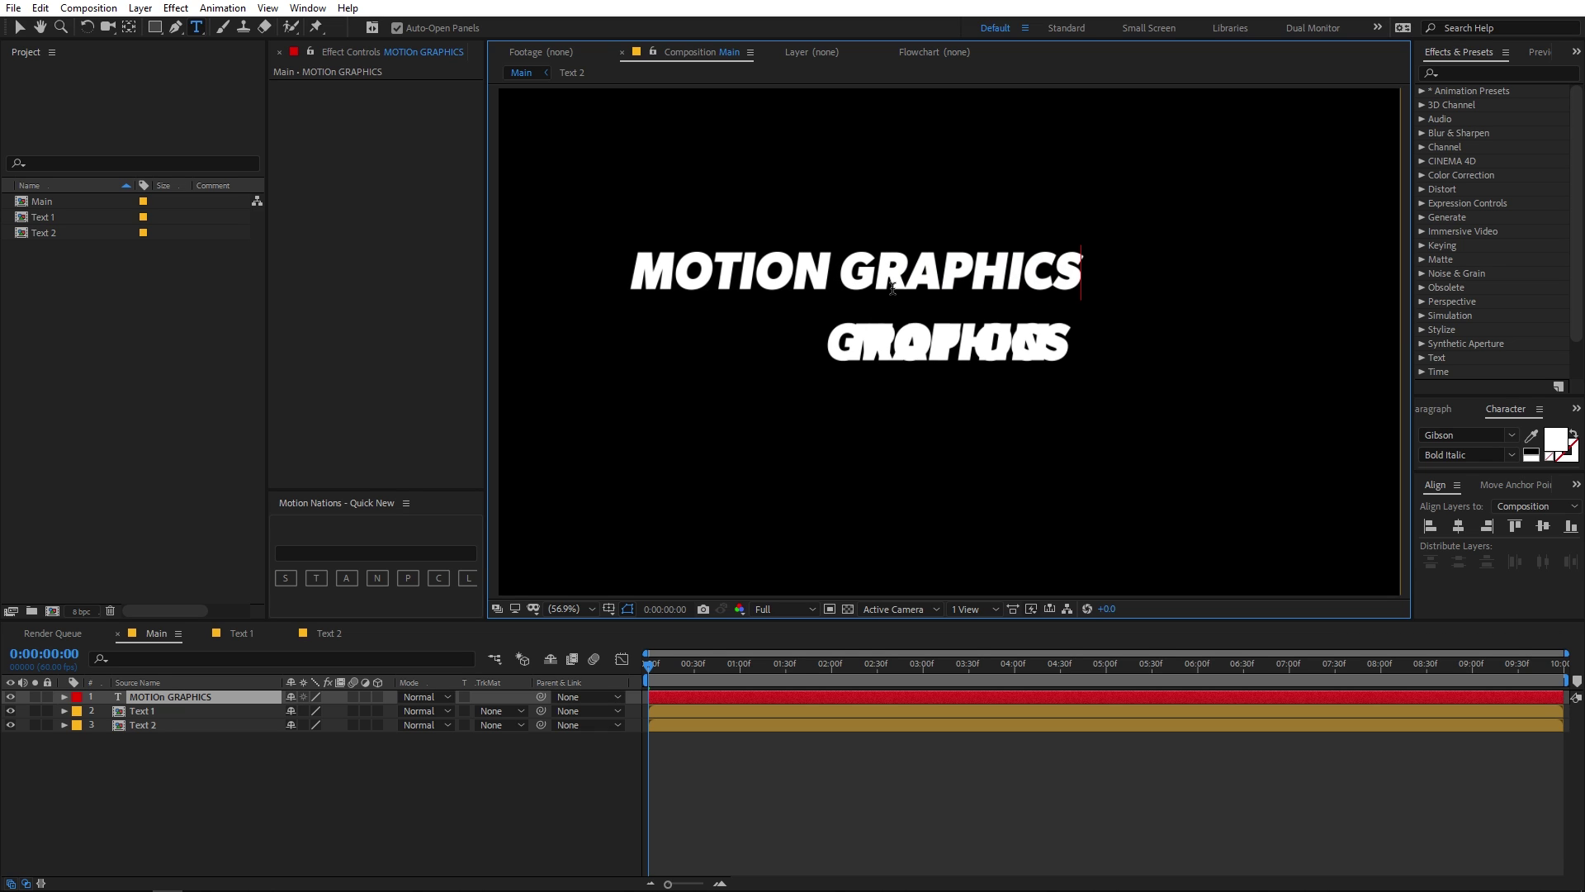
Center the MOTION GRAPHICS layer's anchor point and align the layer to the middle of the Main composition.
click(22, 30)
click(1543, 526)
click(1458, 526)
click(1458, 526)
click(1543, 526)
click(1493, 485)
click(1463, 531)
click(1417, 484)
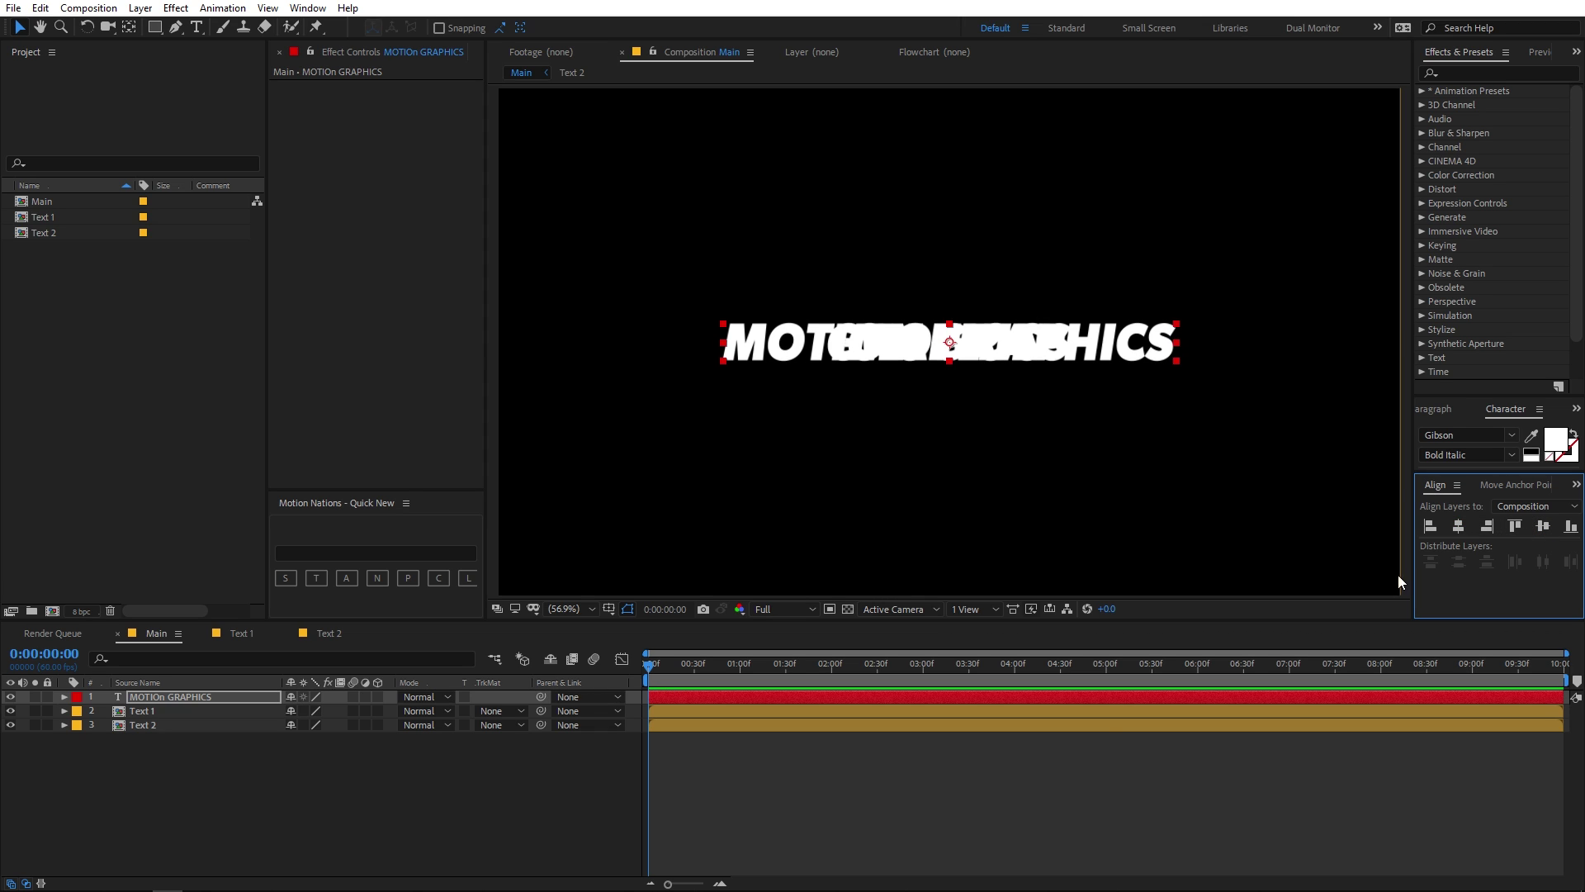
Send the MOTION GRAPHICS text layer to the bottom of the Main composition's layer stack.
click(1037, 772)
click(201, 700)
key(ctrl+shift+bracketleft)
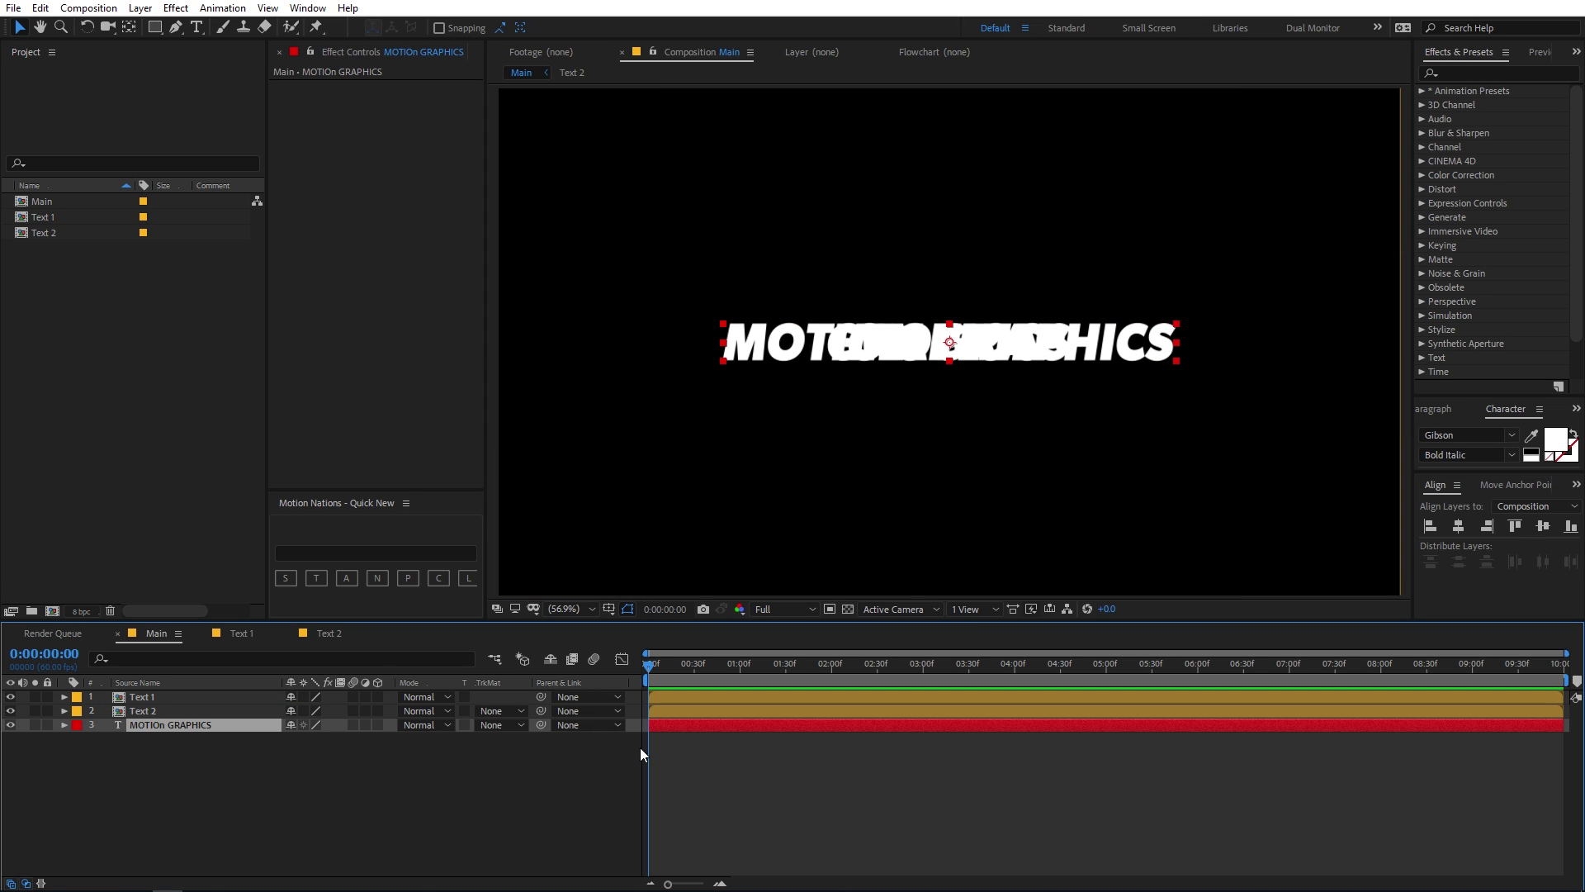
click(622, 796)
Apply the Fill effect with its default red color to the MOTION GRAPHICS layer.
click(156, 725)
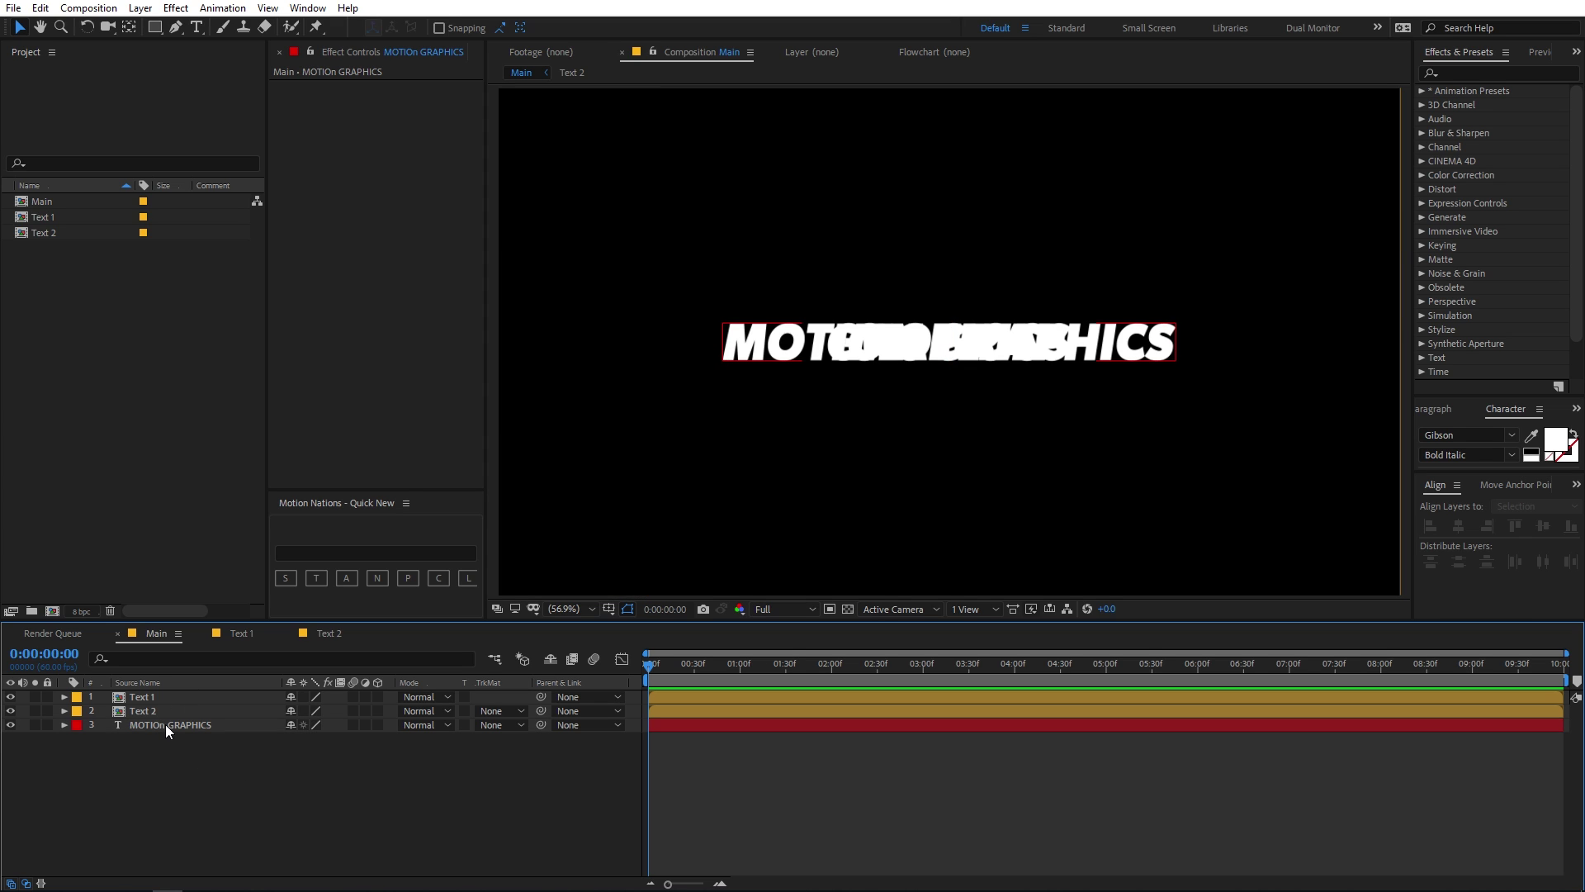
click(165, 725)
click(1485, 71)
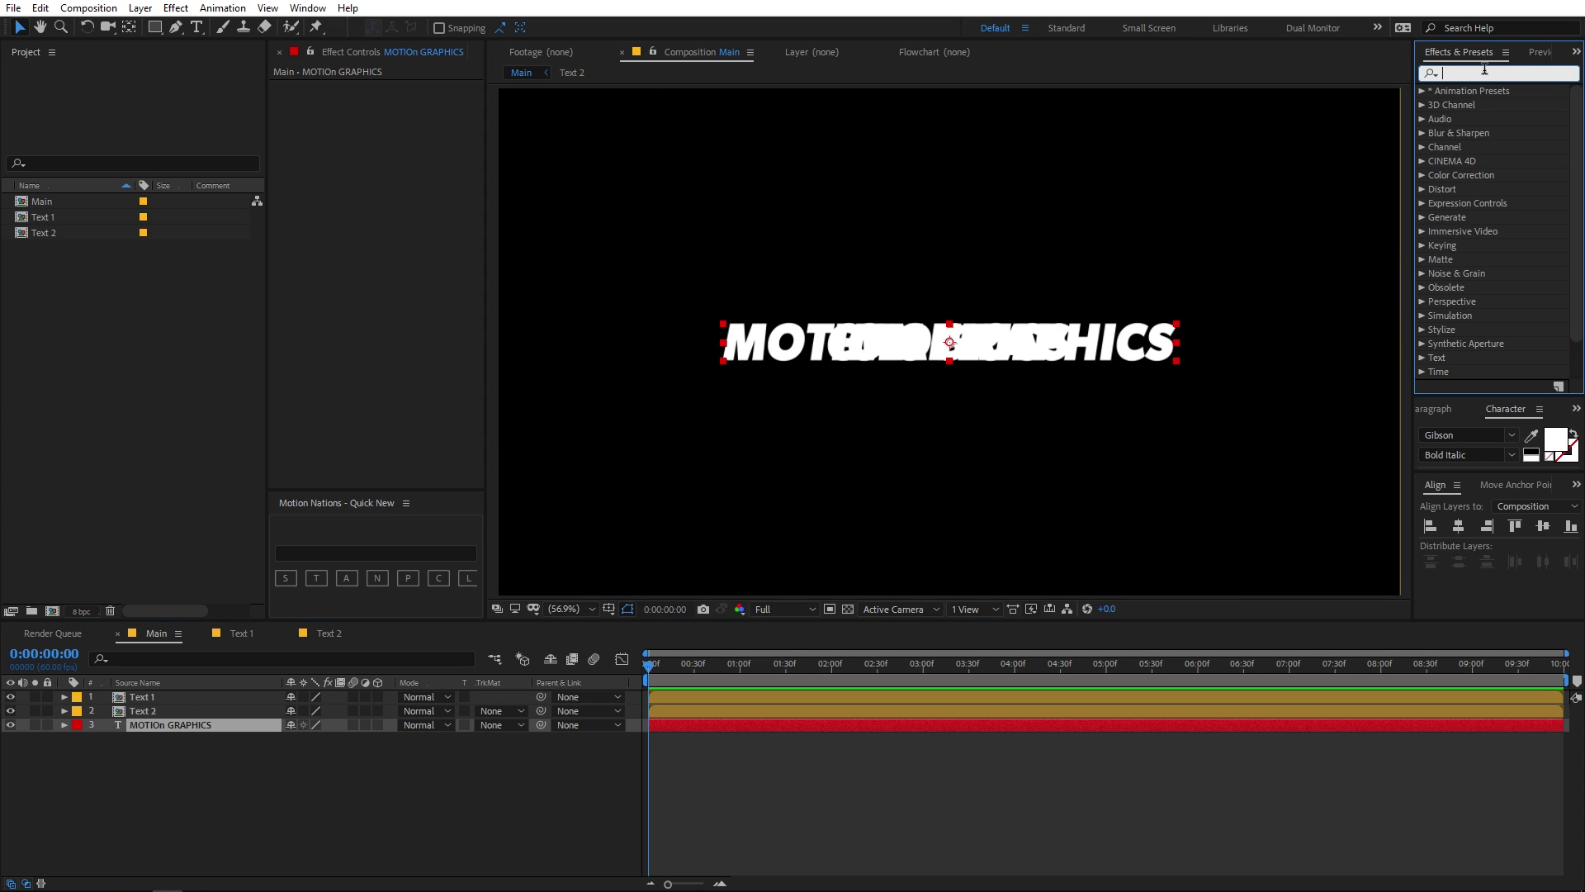
text(fil)
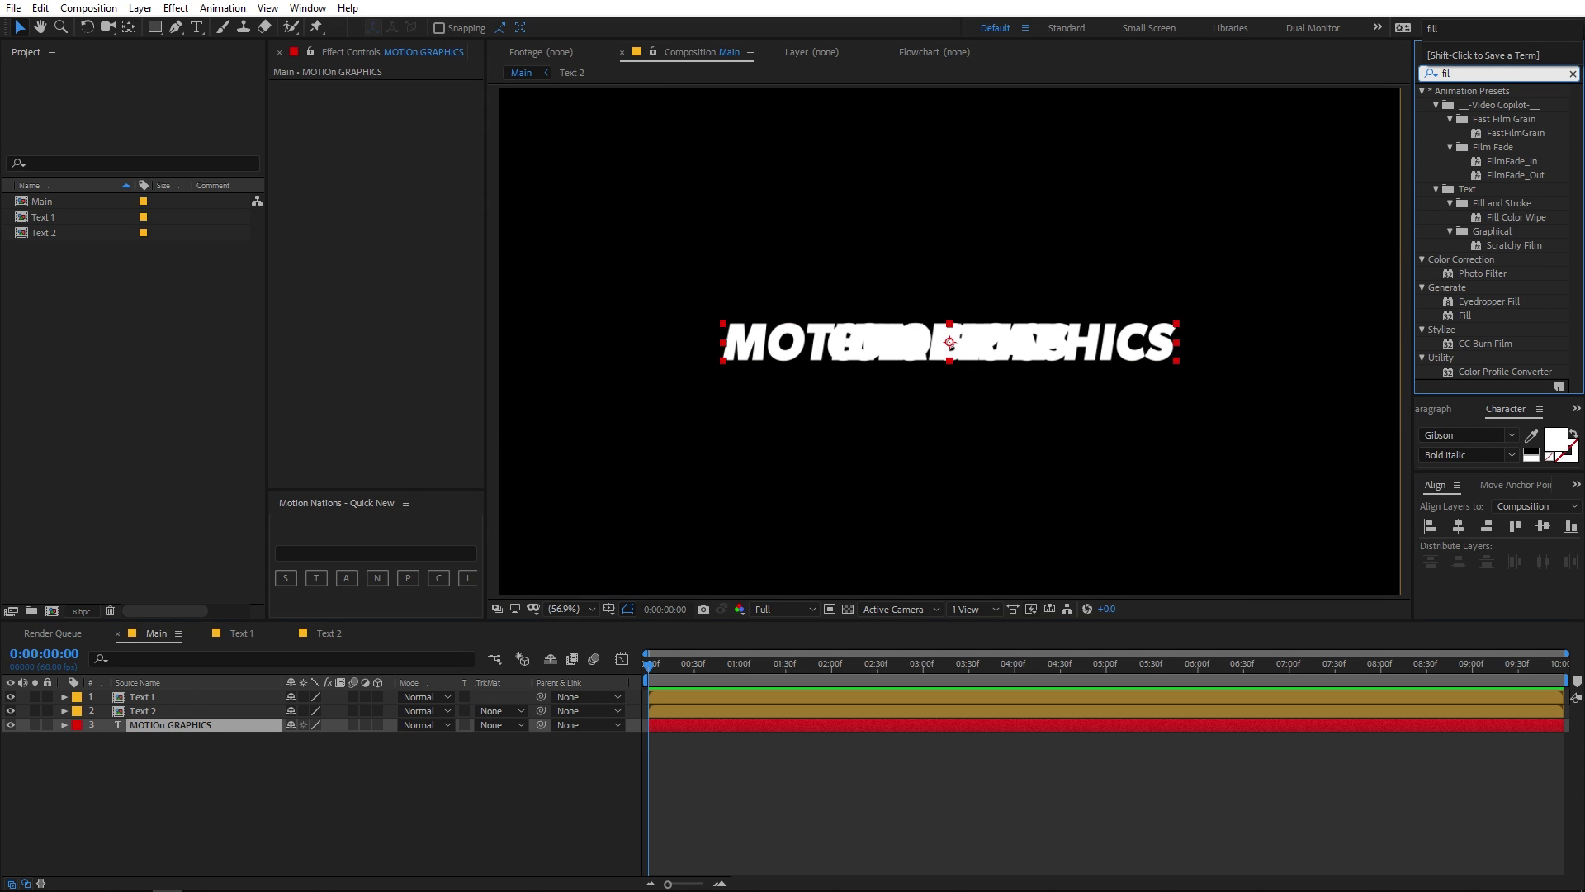
drag(1467, 315, 186, 730)
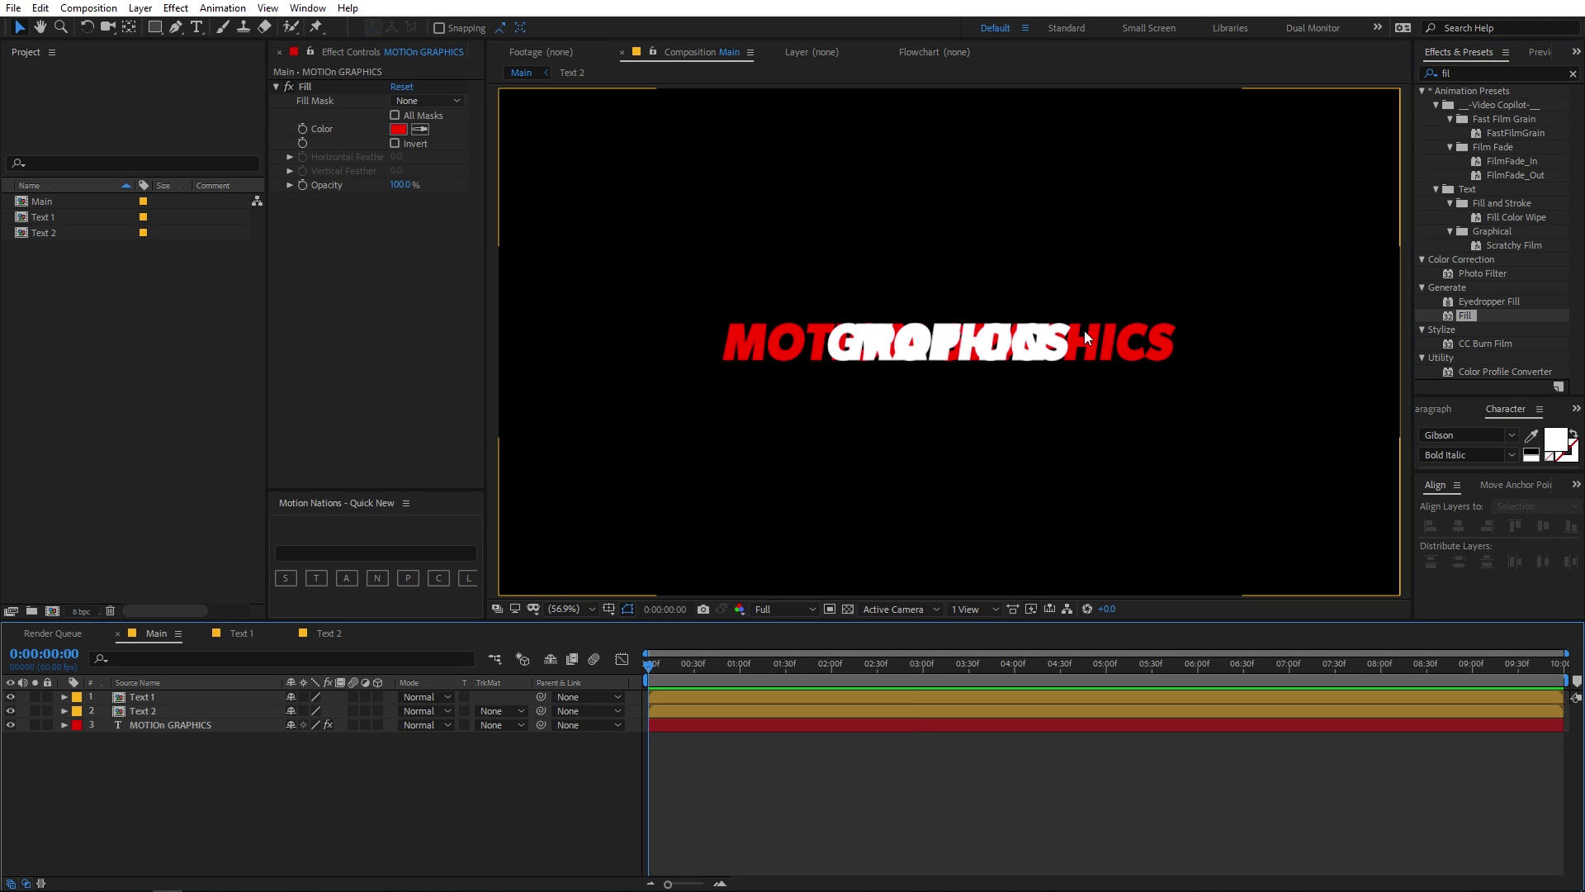
Move the Text 1 layer sideways so its word MOTION covers the same word in the red MOTION GRAPHICS text.
click(149, 702)
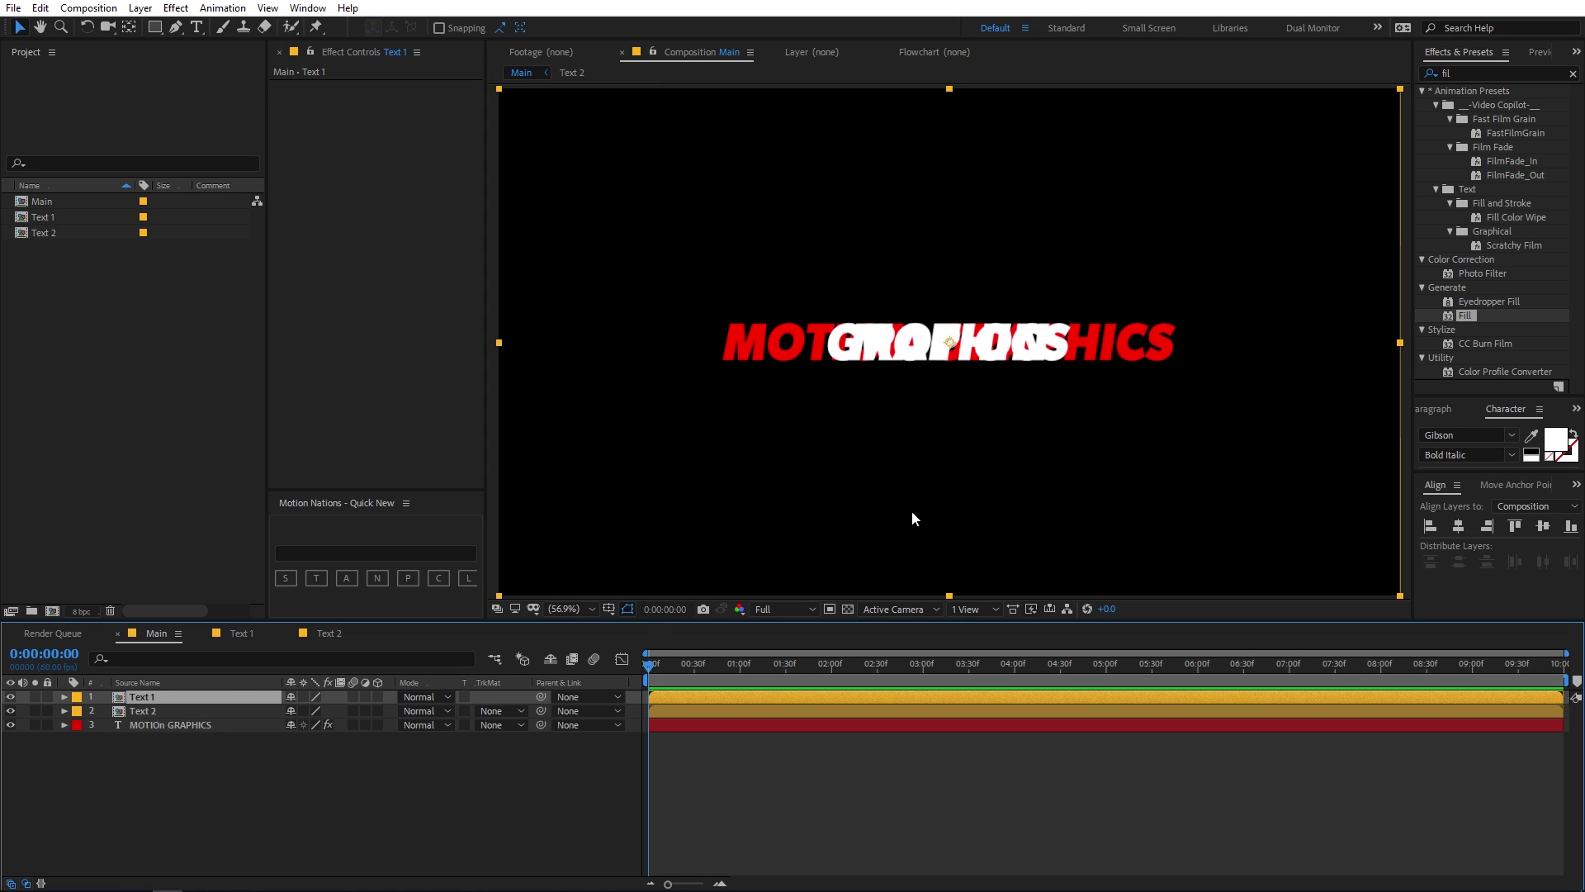
scroll(948, 340, up, 2)
key(space)
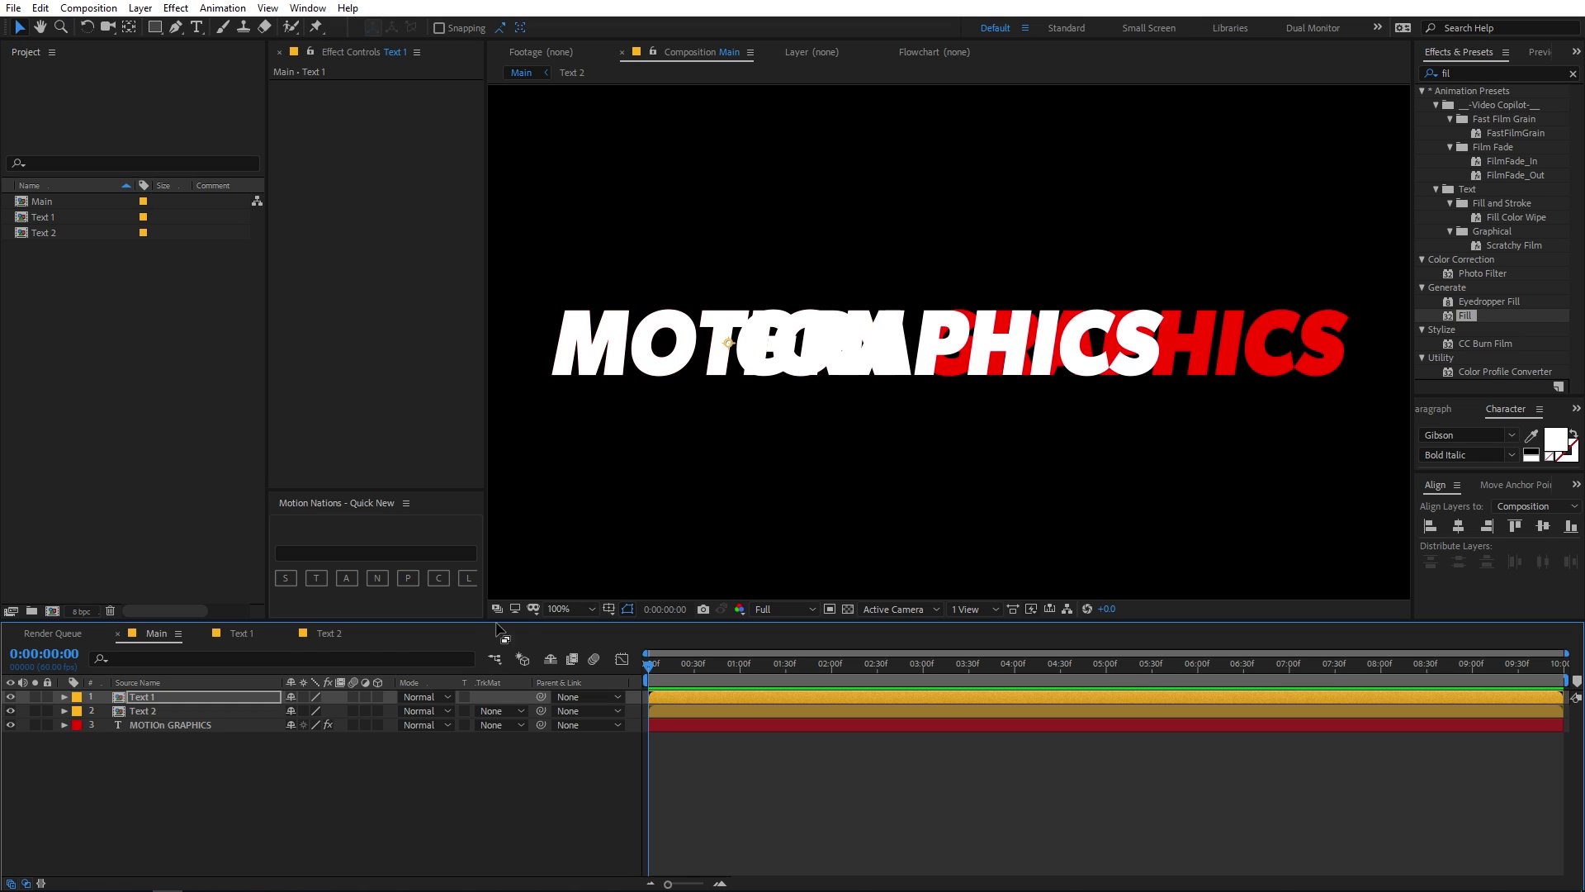
Move the Text 2 layer sideways so its word GRAPHICS covers the same word in the red MOTION GRAPHICS text.
click(171, 712)
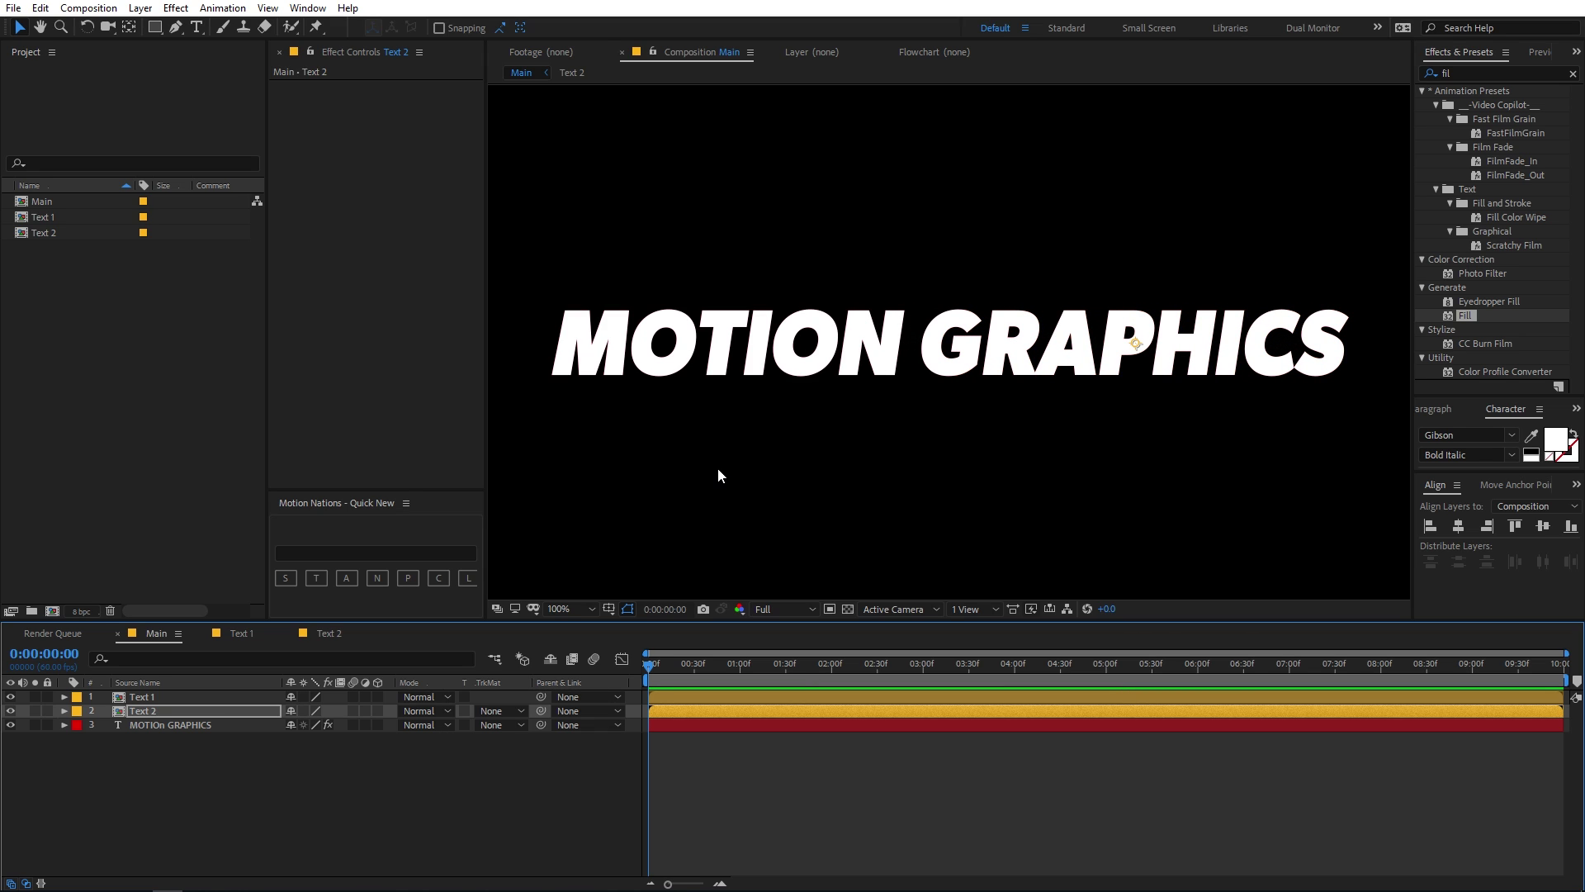
key(comma)
key(comma)
key(comma)
key(comma)
click(569, 608)
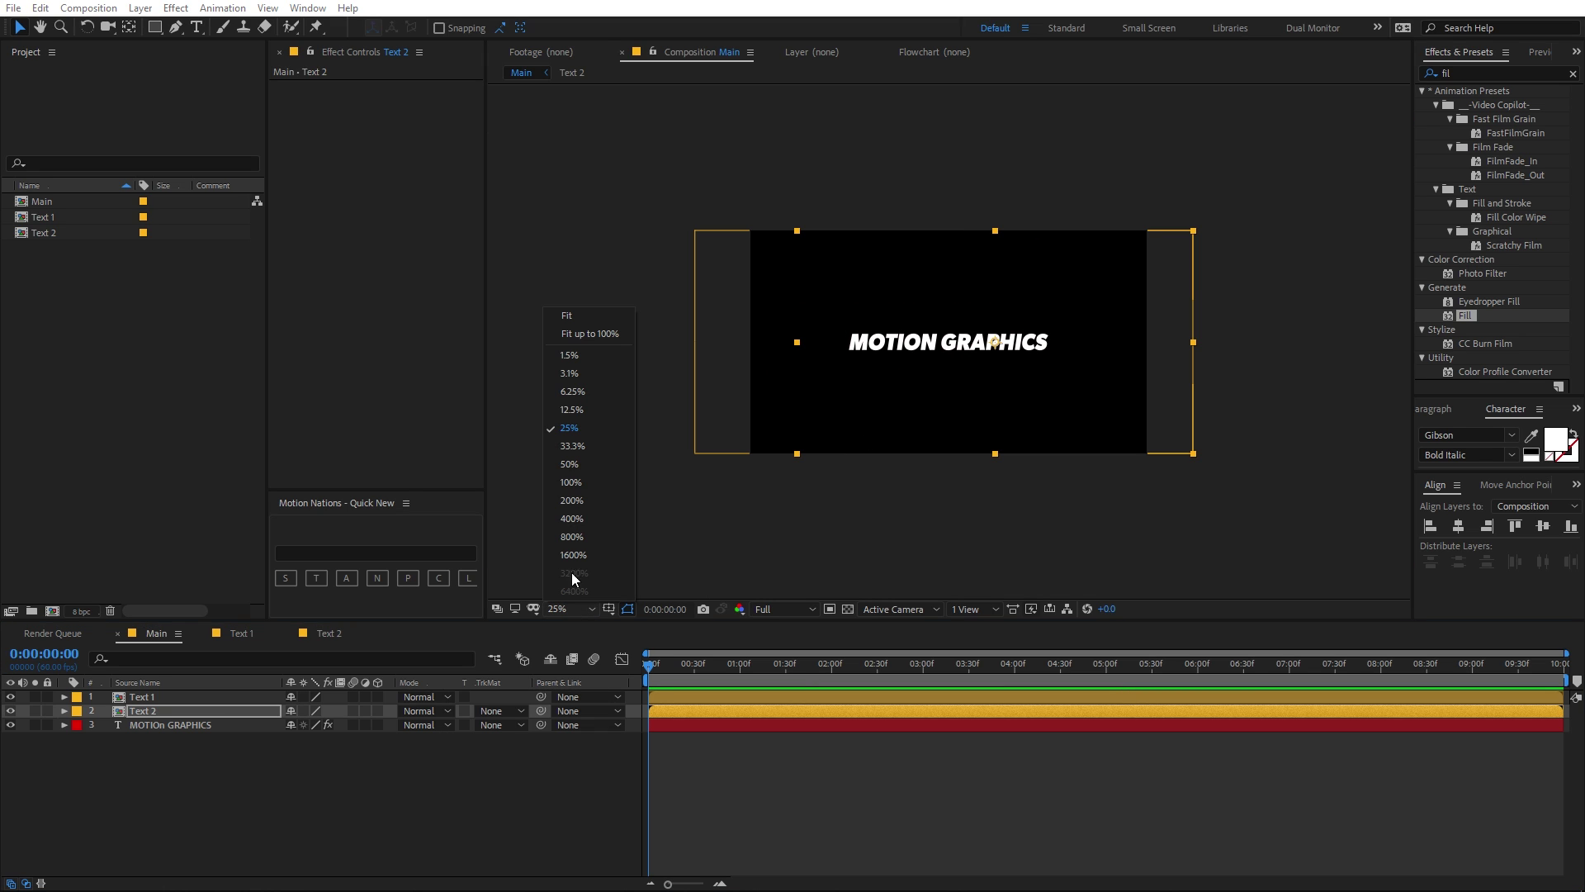
click(572, 334)
click(454, 732)
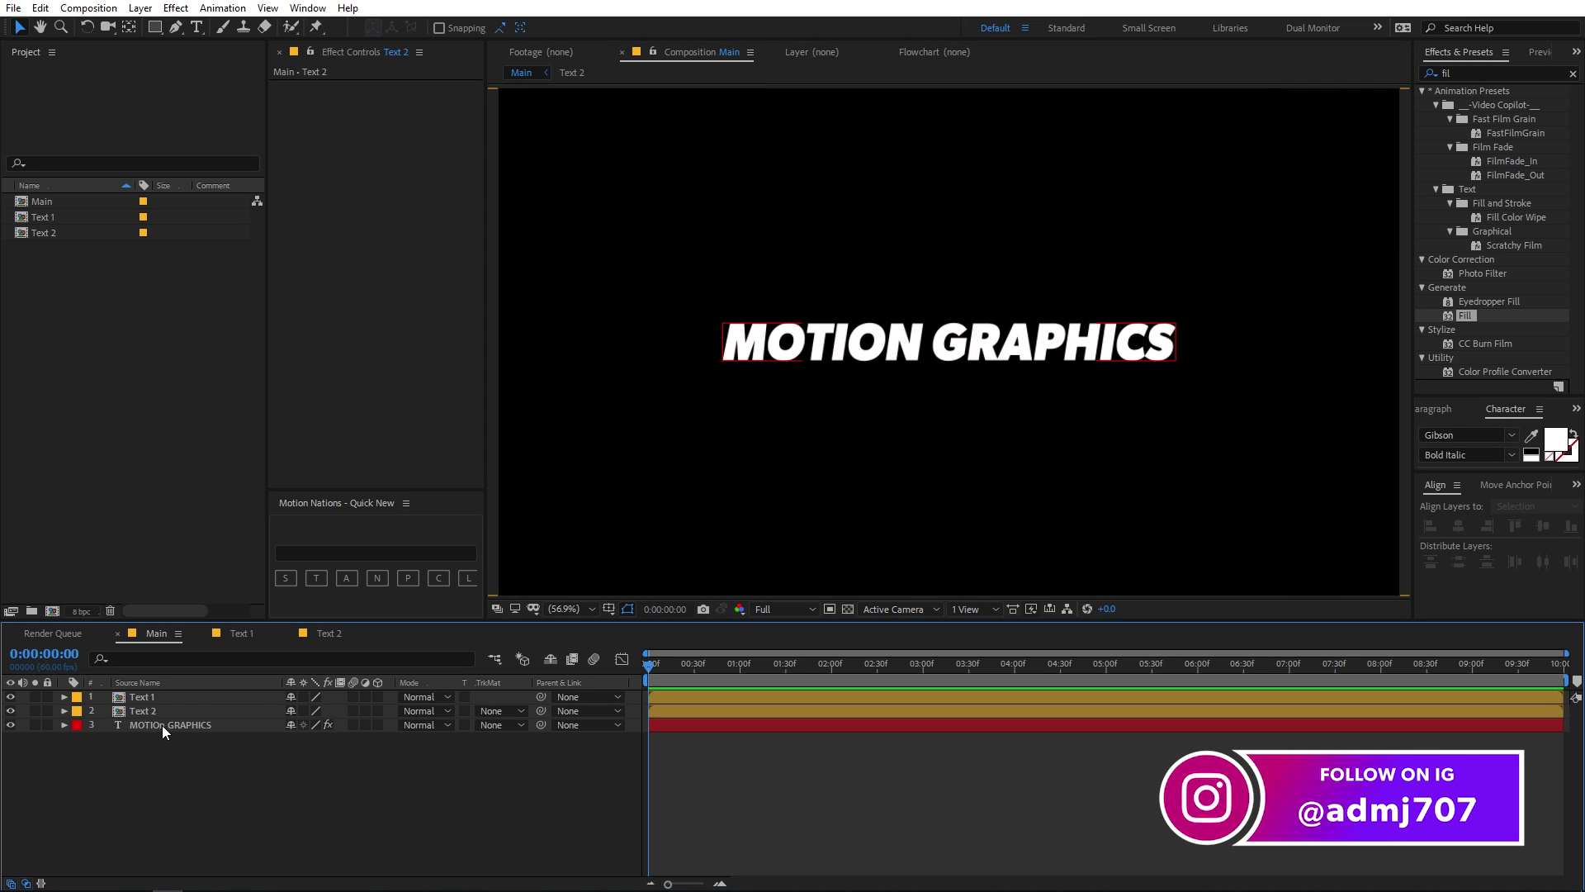
Delete the MOTION GRAPHICS guide layer from the Main composition.
click(138, 726)
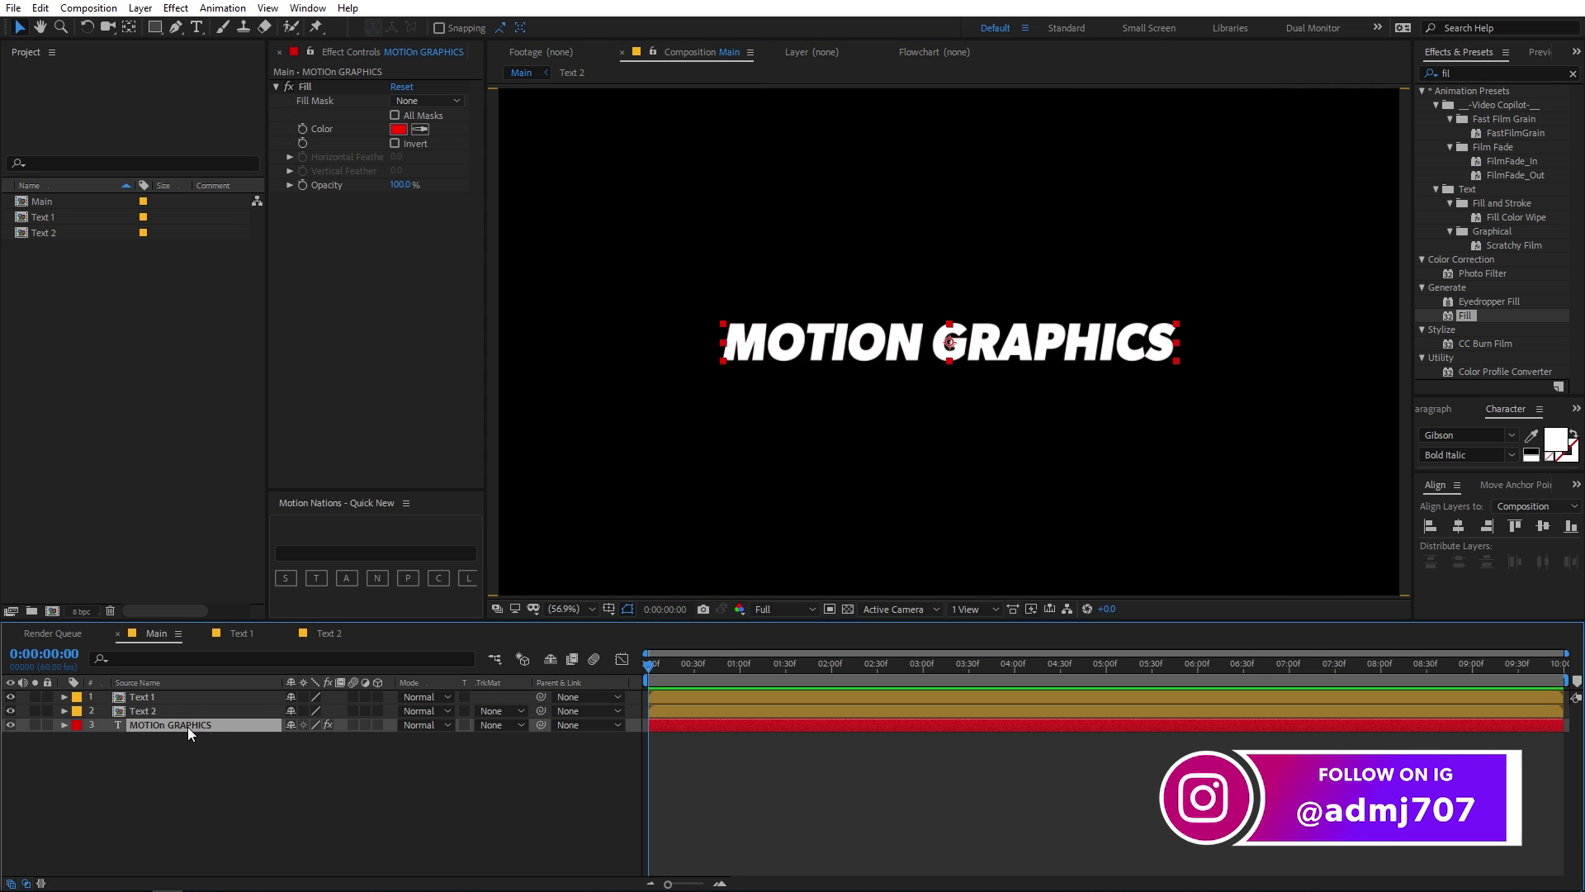
click(10, 724)
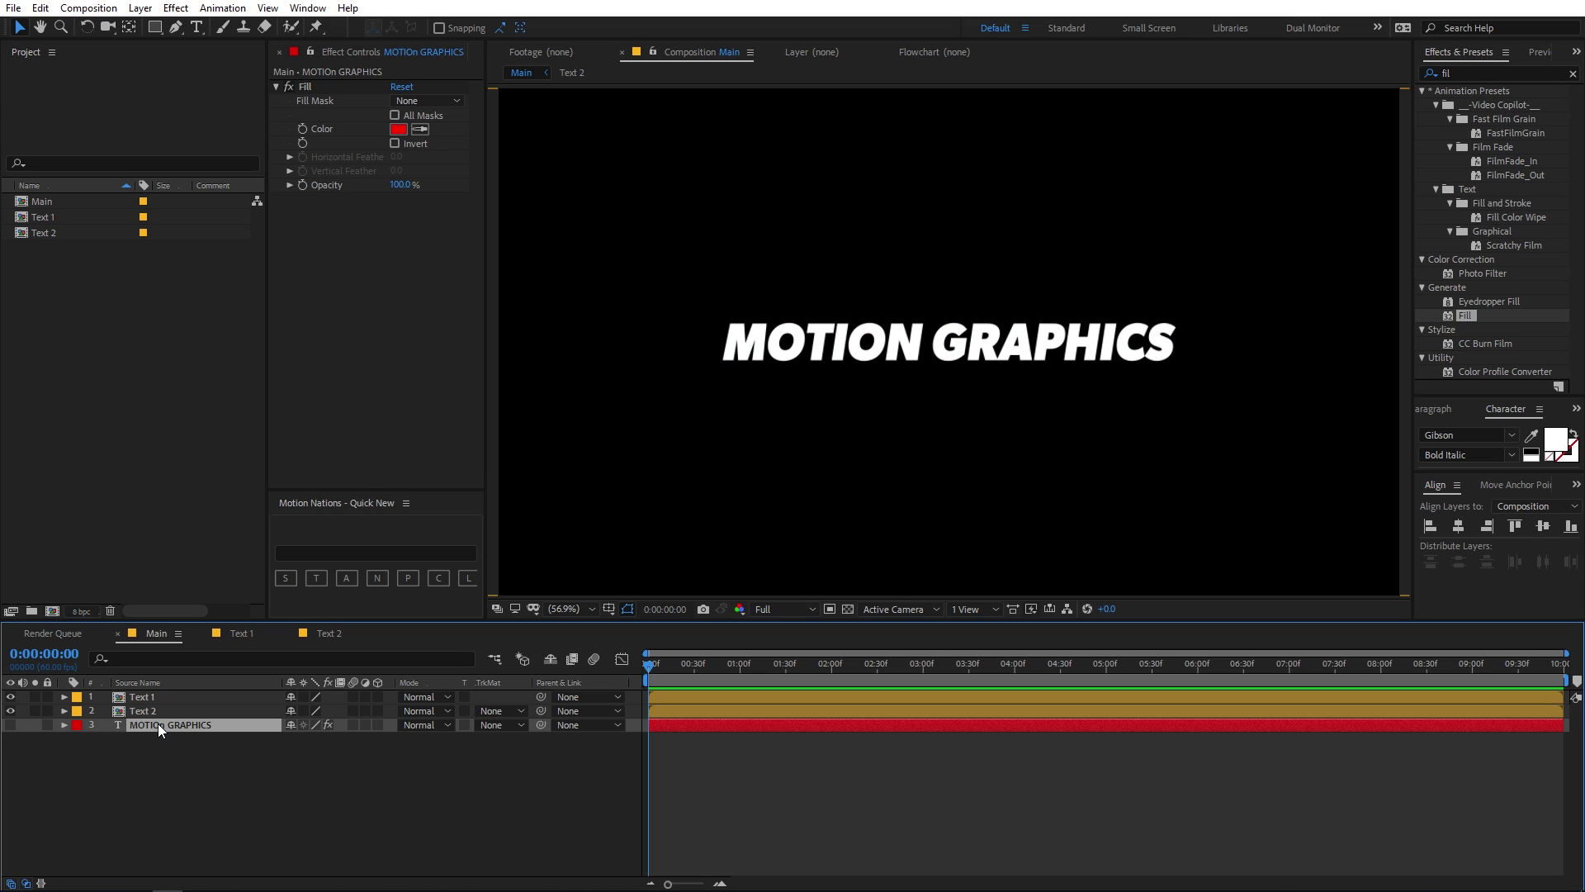
key(Delete)
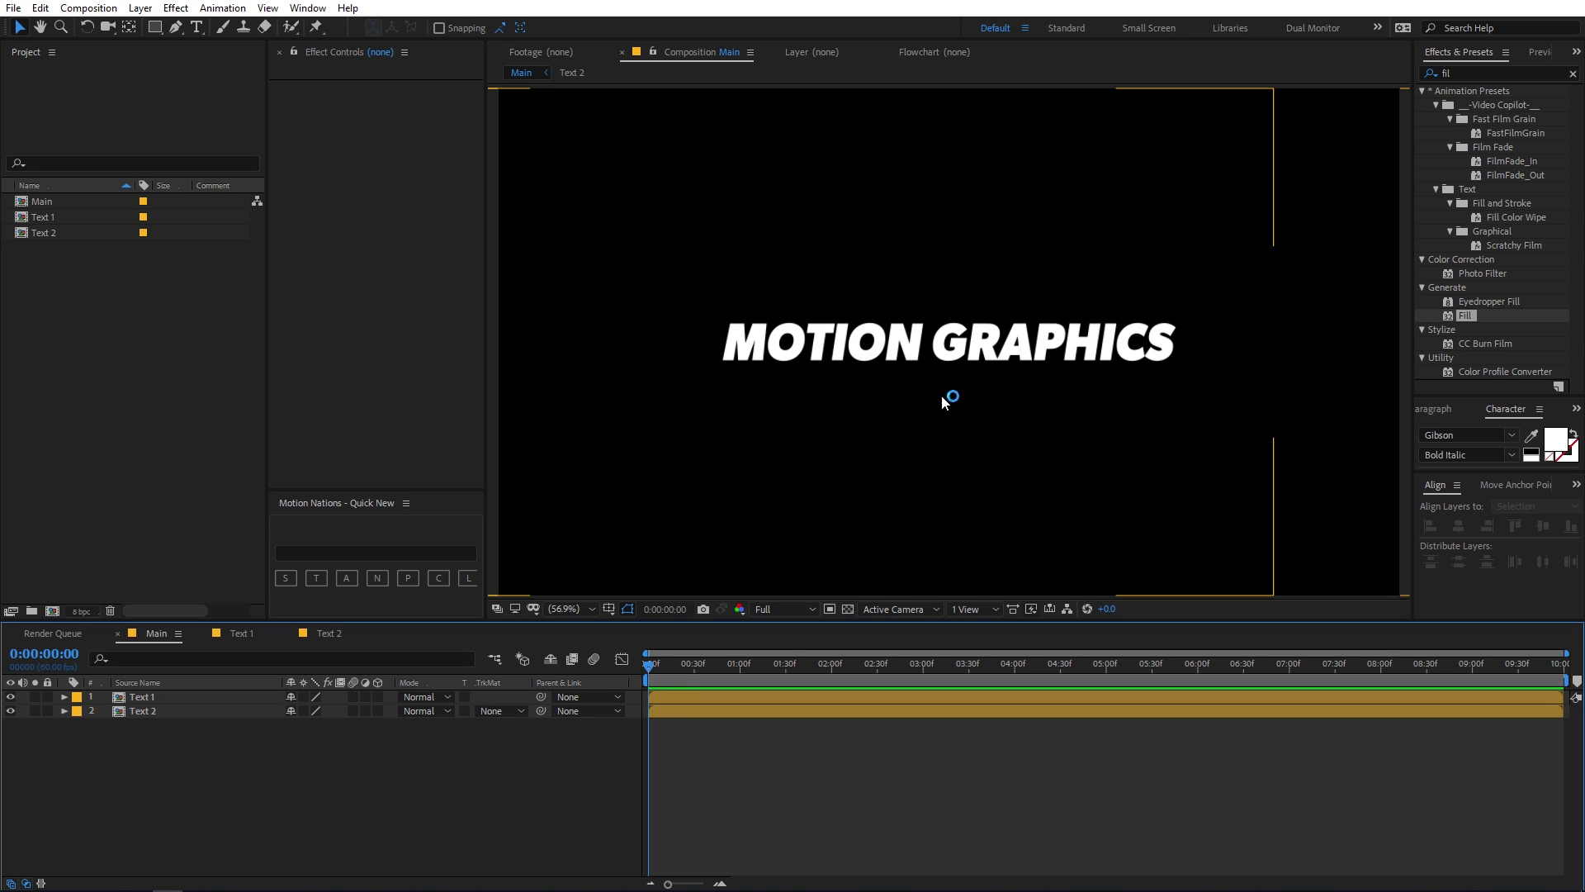
click(142, 8)
mouse_move(165, 37)
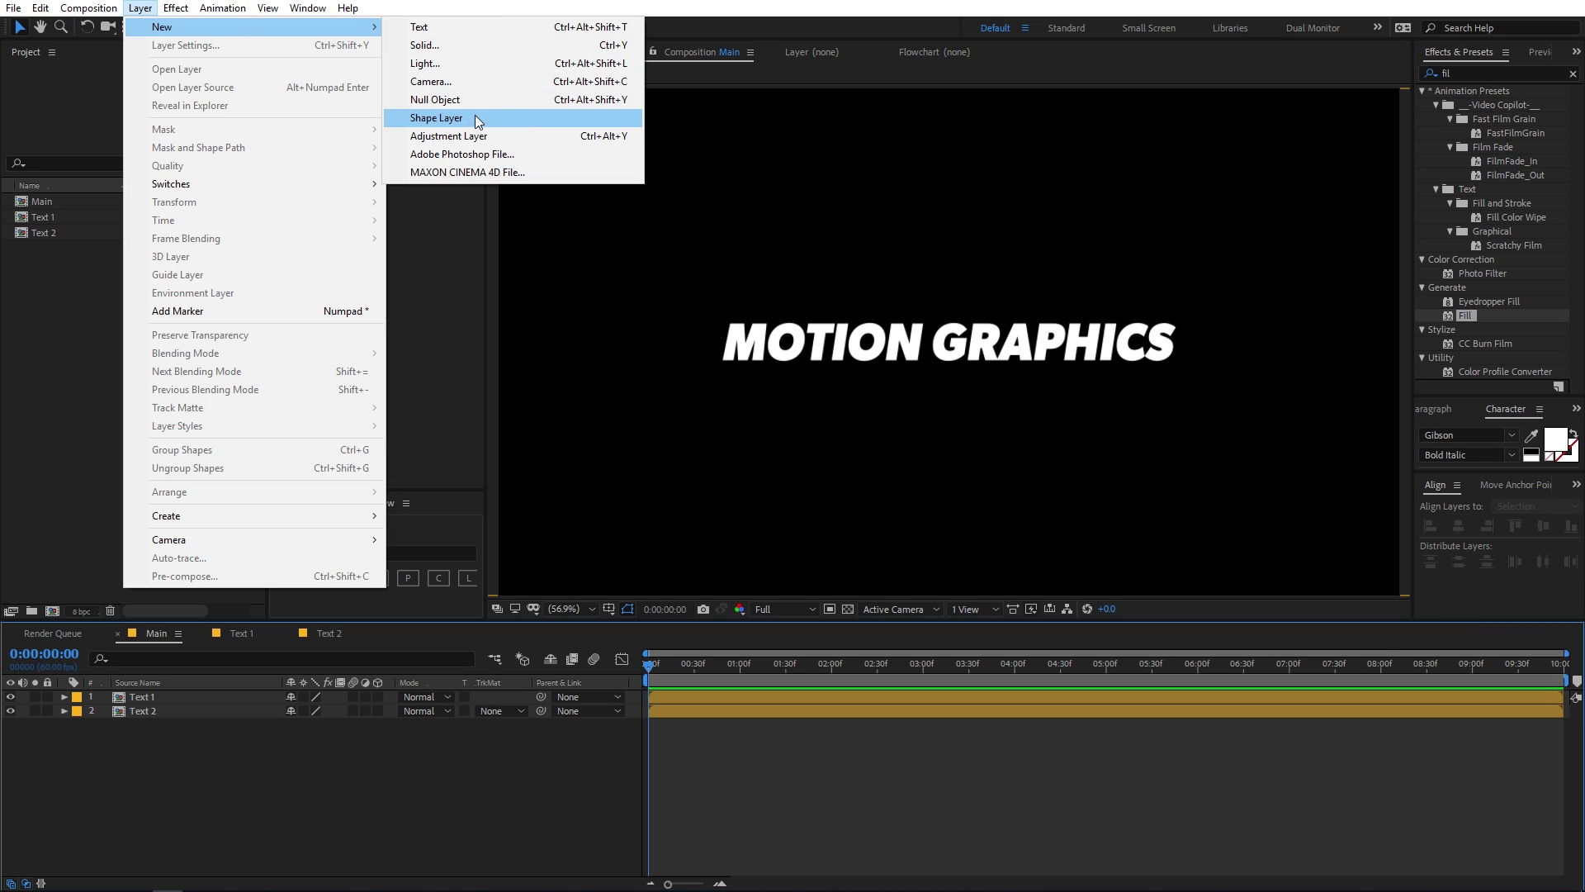
click(449, 102)
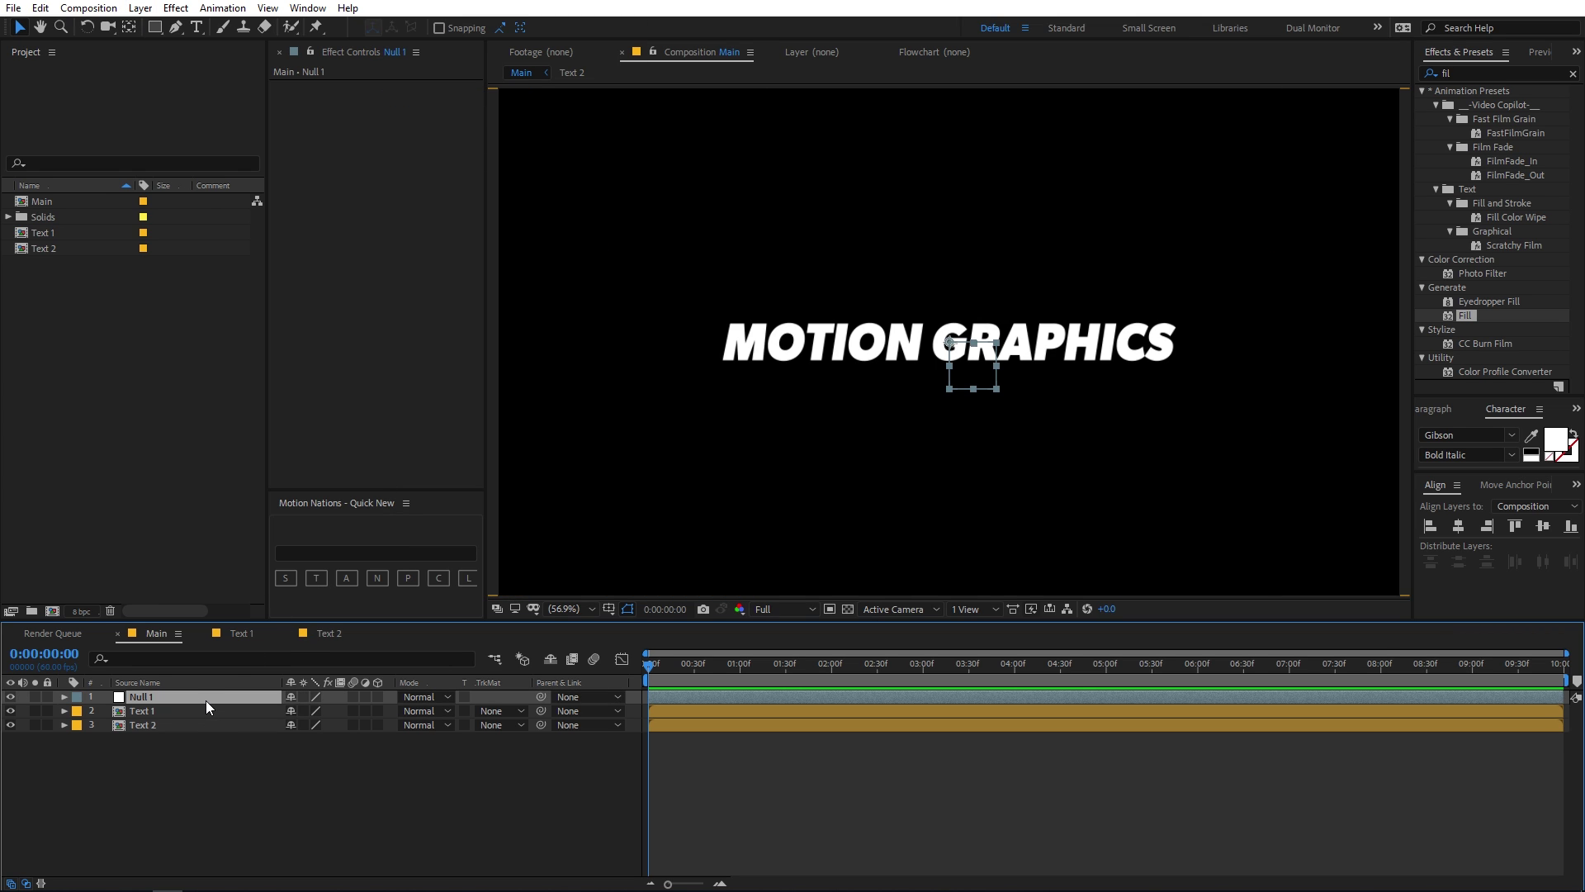
key(Delete)
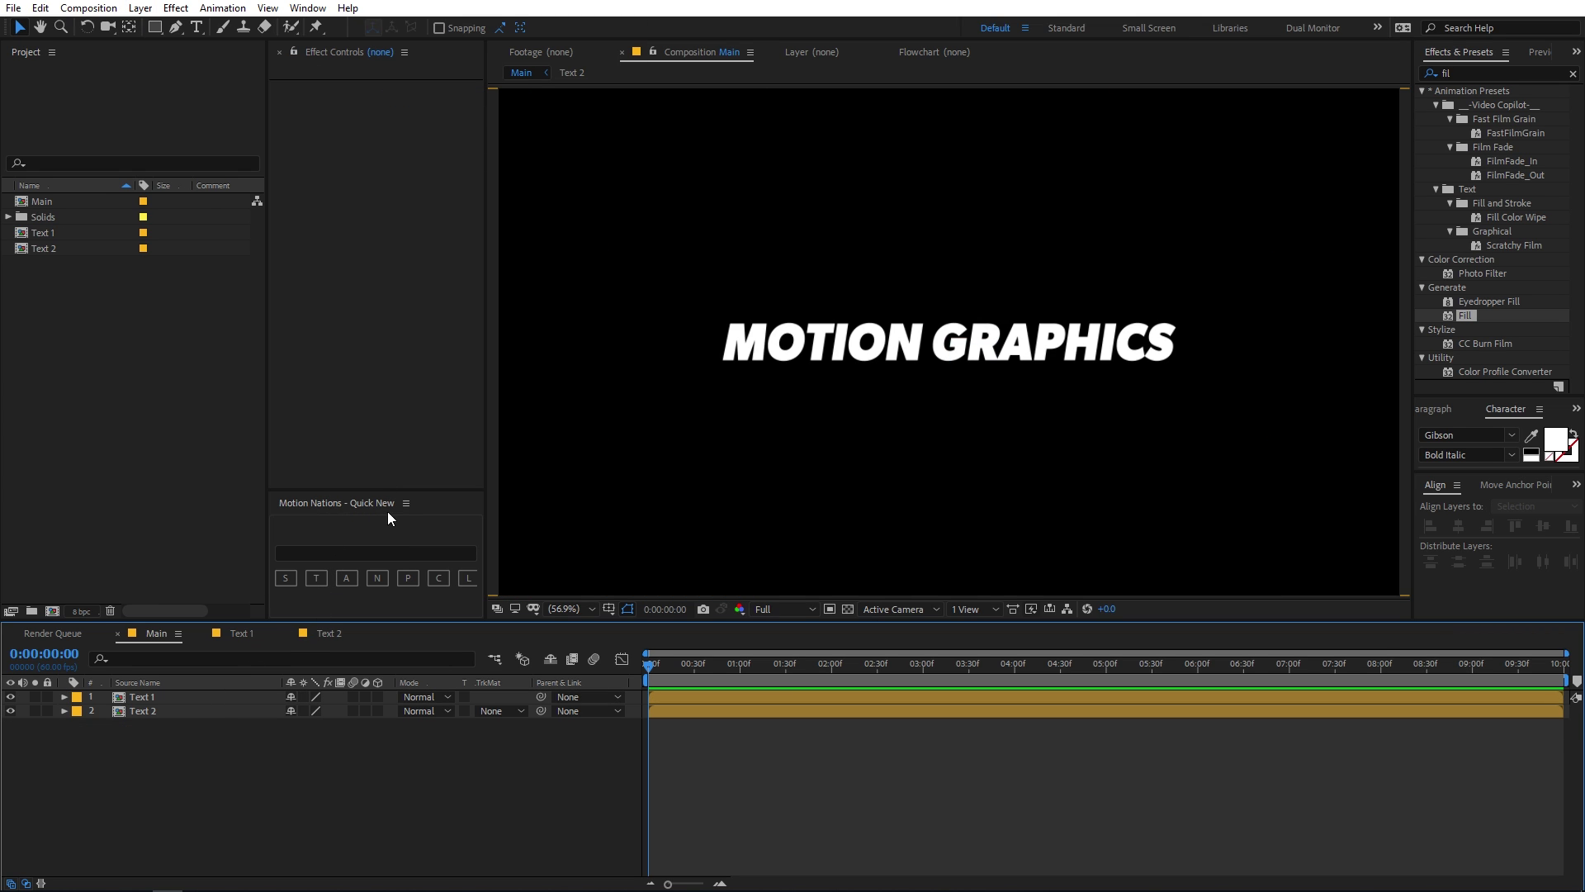
Add a null object to the Main composition and make it and both text layers 3D.
click(376, 578)
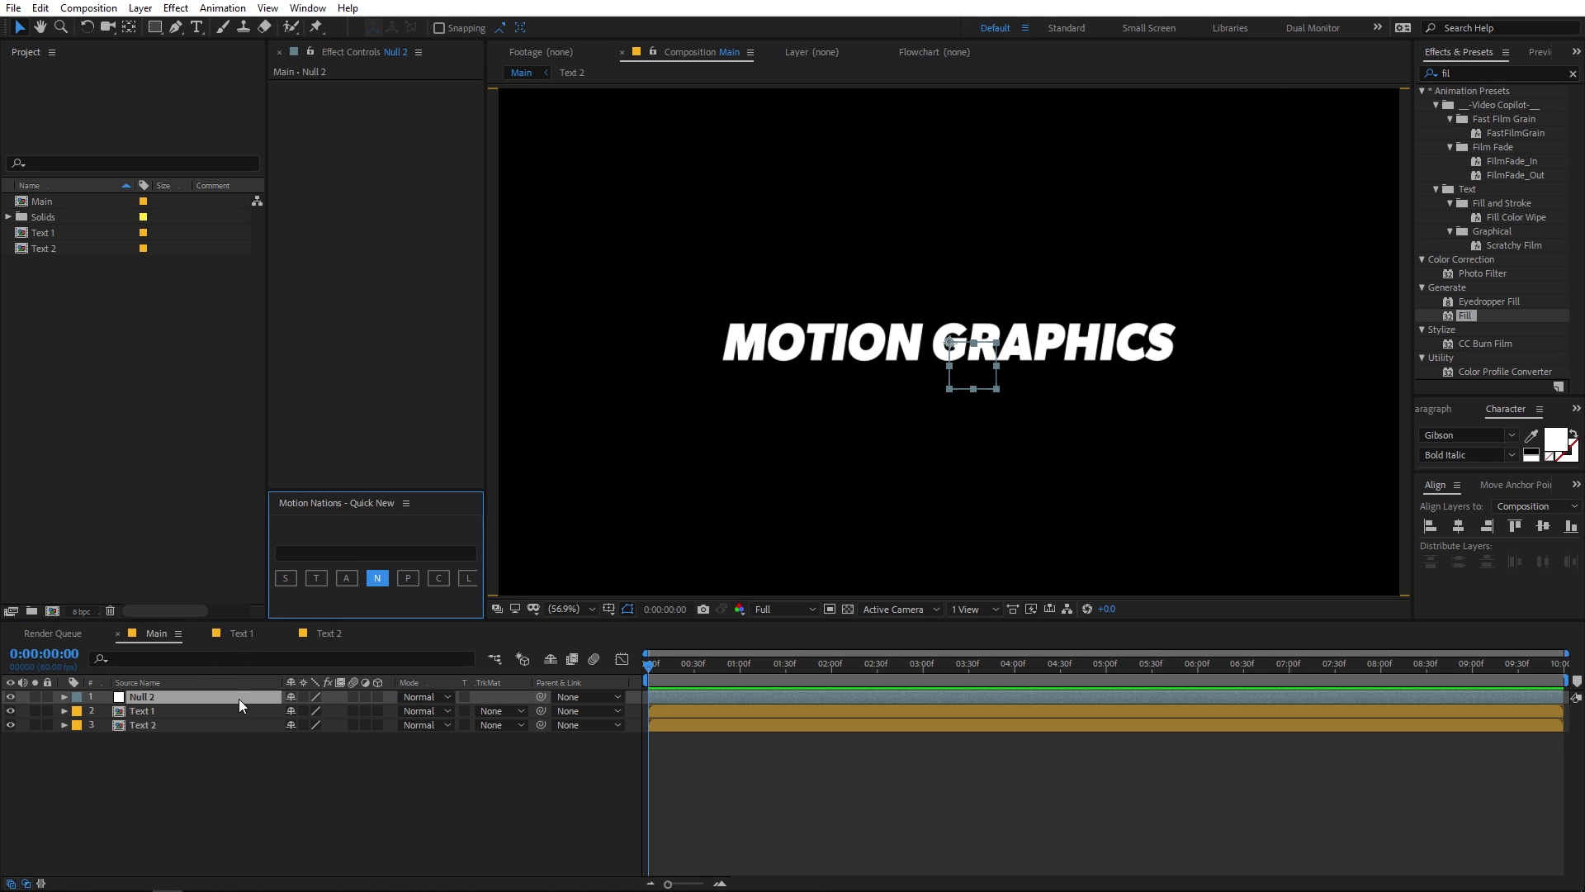
drag(377, 697, 376, 727)
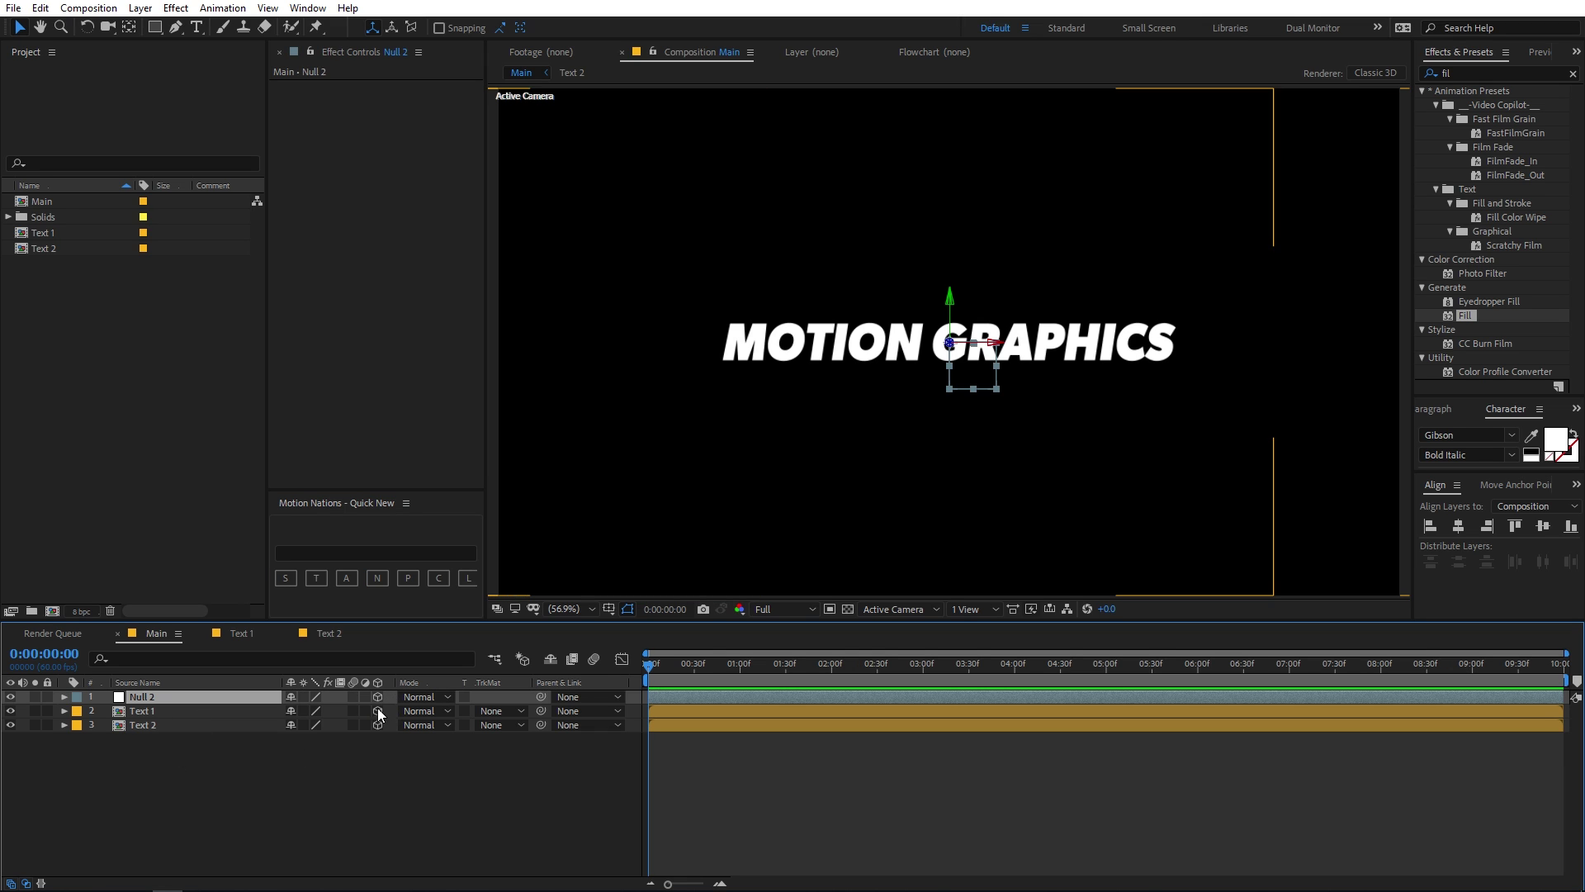
click(25, 883)
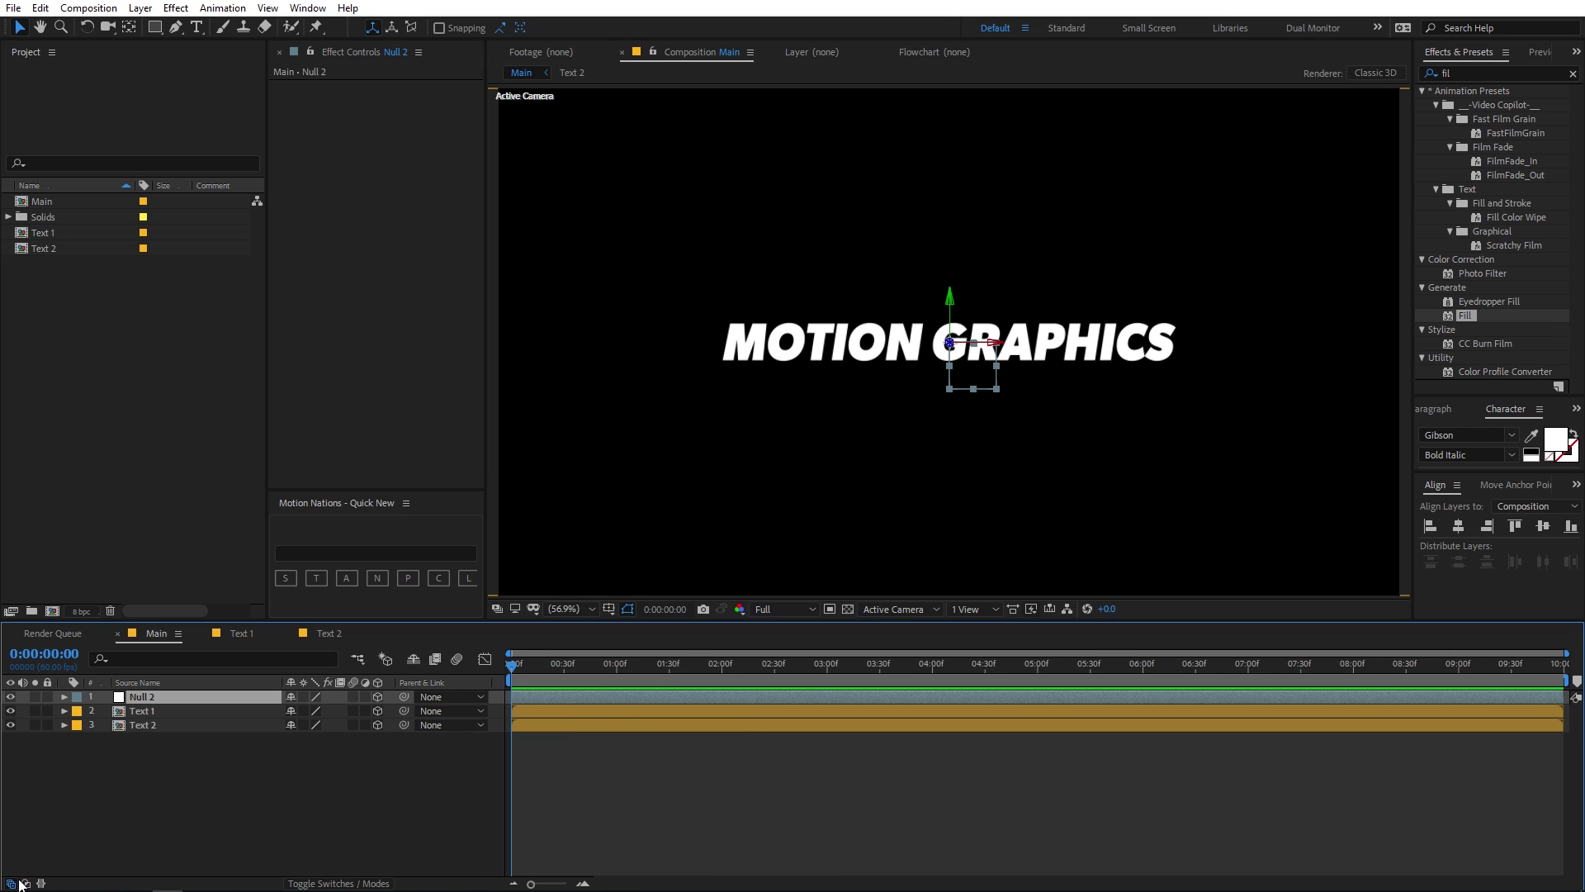
click(28, 883)
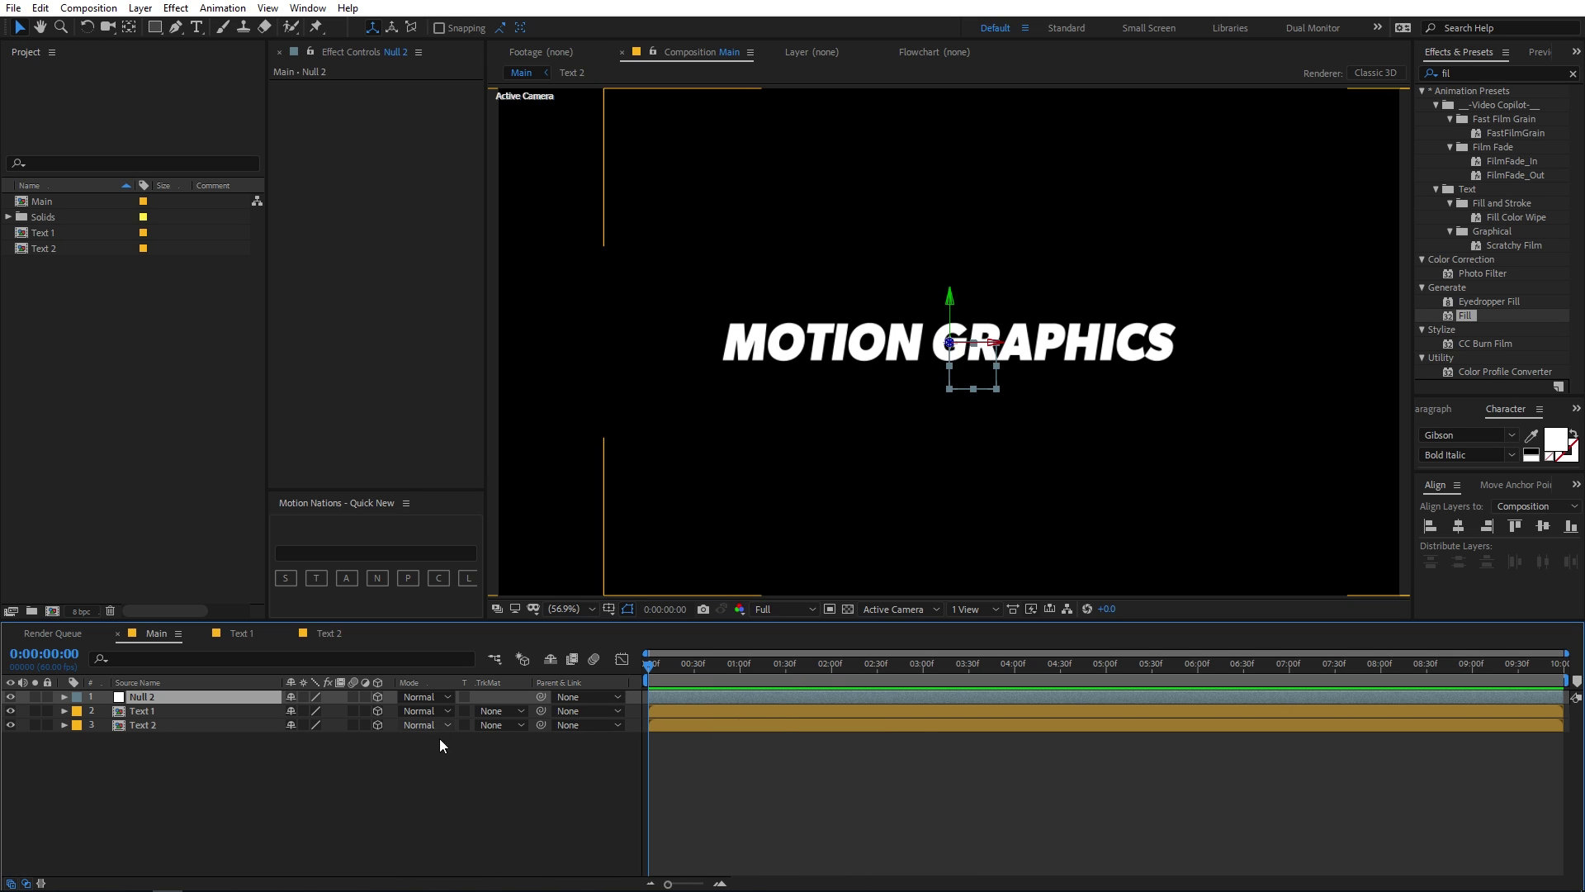
click(377, 711)
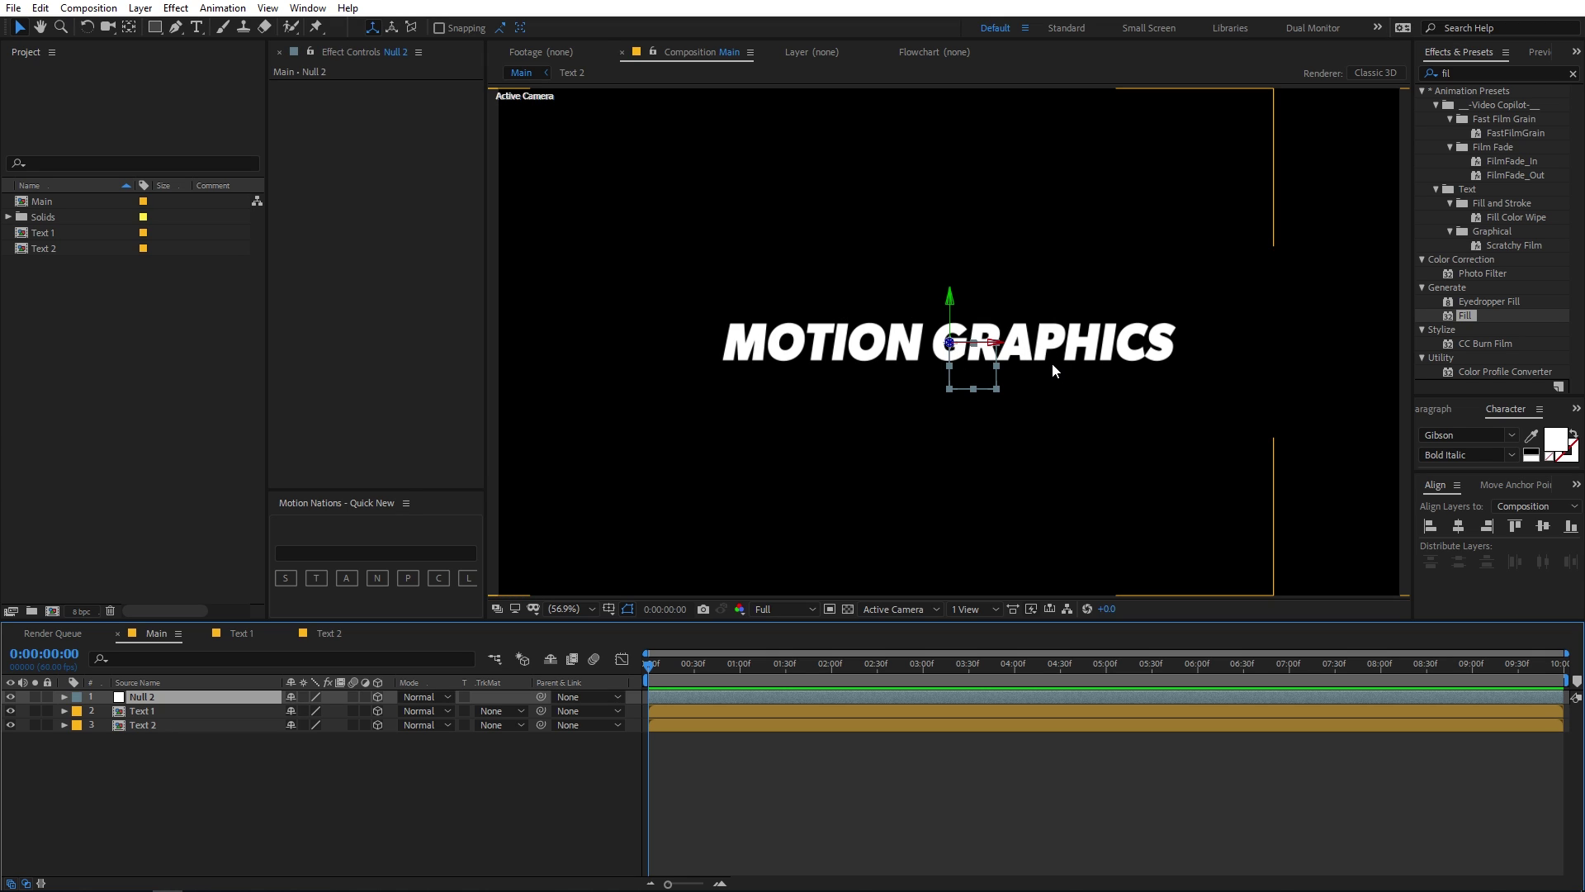
Show the Main composition from the Top view with the transparency grid turned on.
click(896, 607)
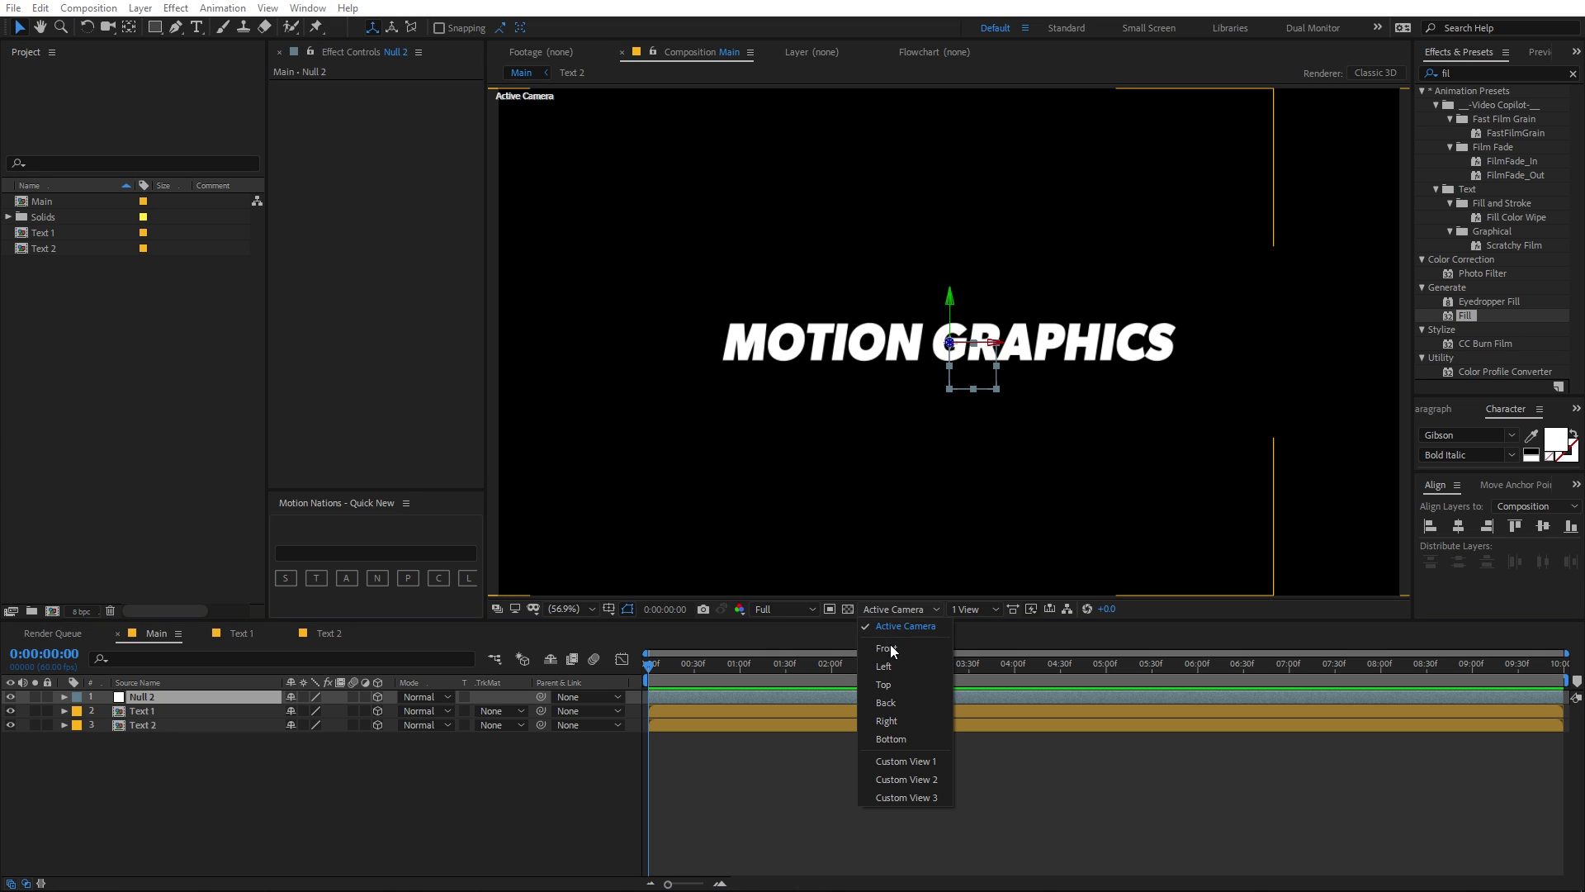
click(885, 690)
key(comma)
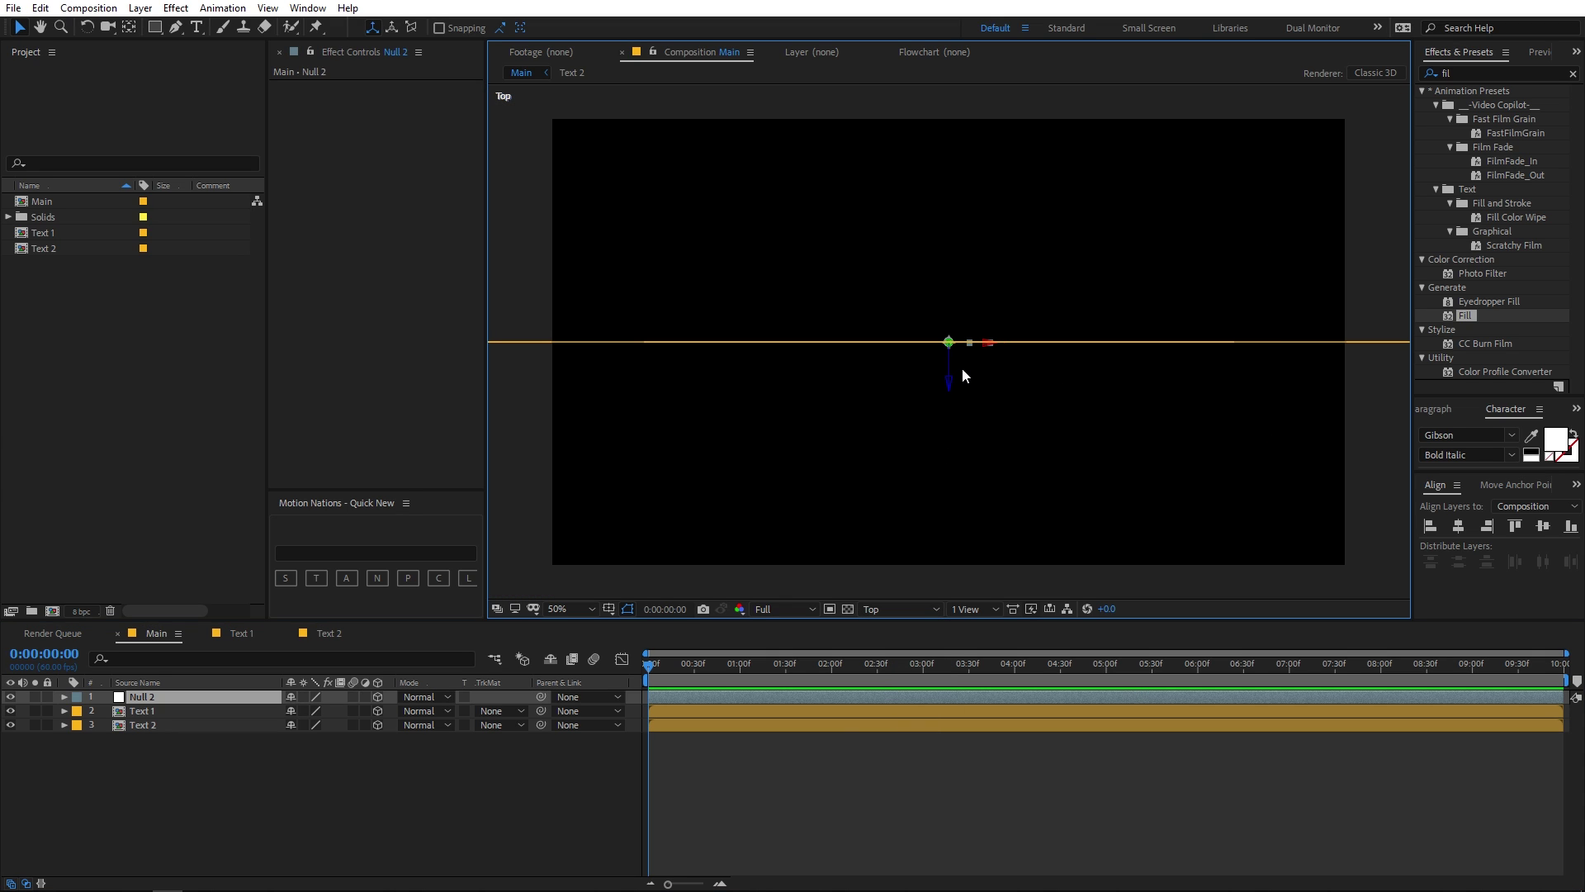
key(comma)
key(comma)
key(period)
key(period)
click(849, 613)
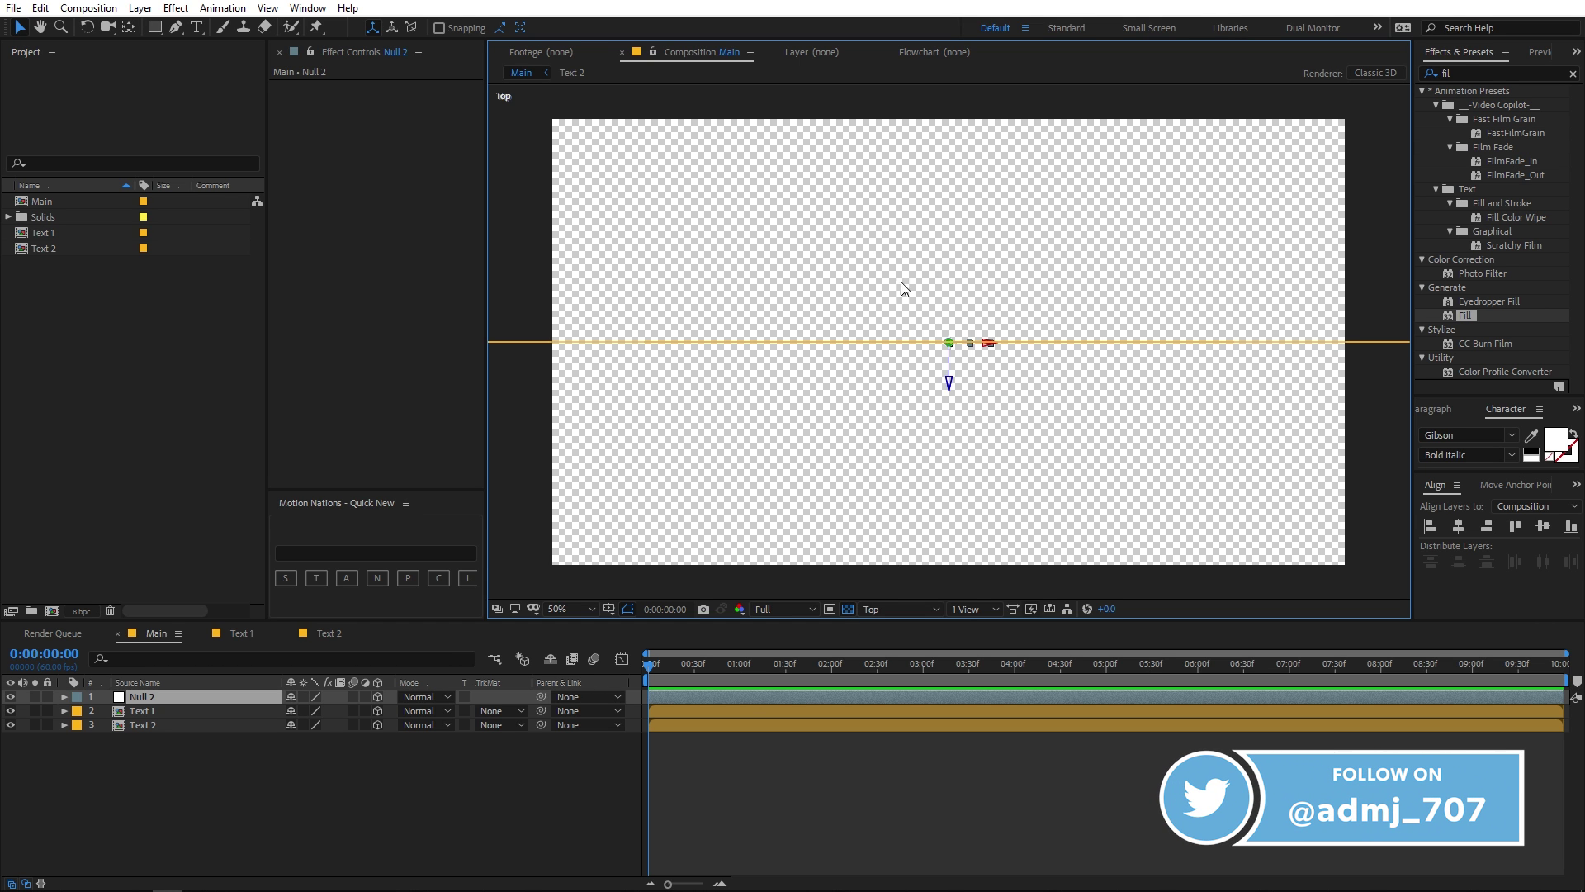
Move the null object back along its Z axis to the far edge of the composition frame.
click(299, 761)
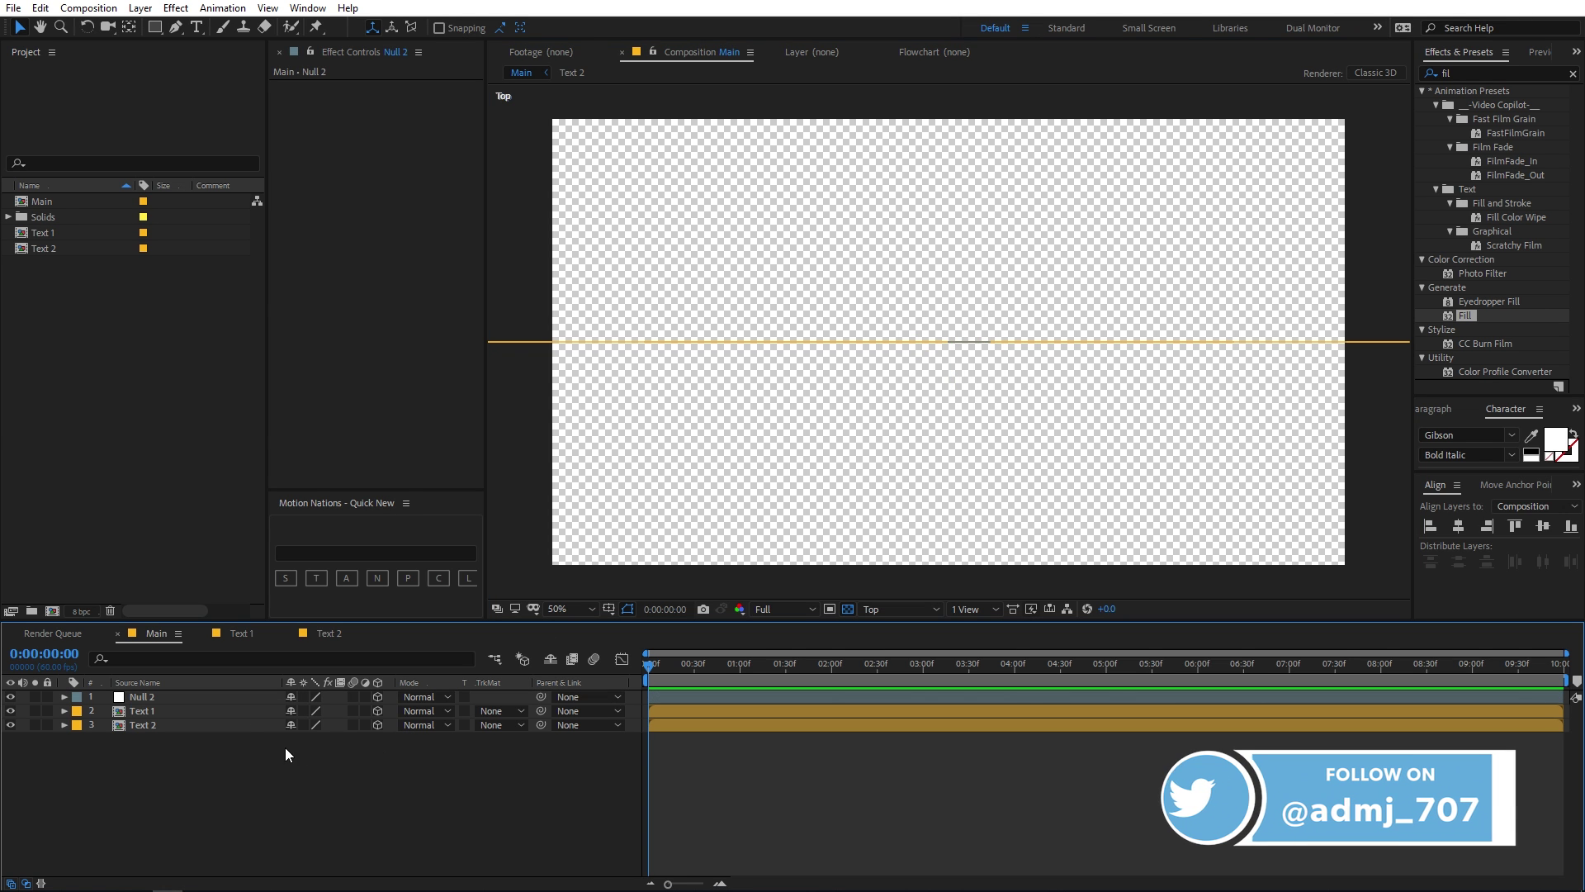
click(145, 698)
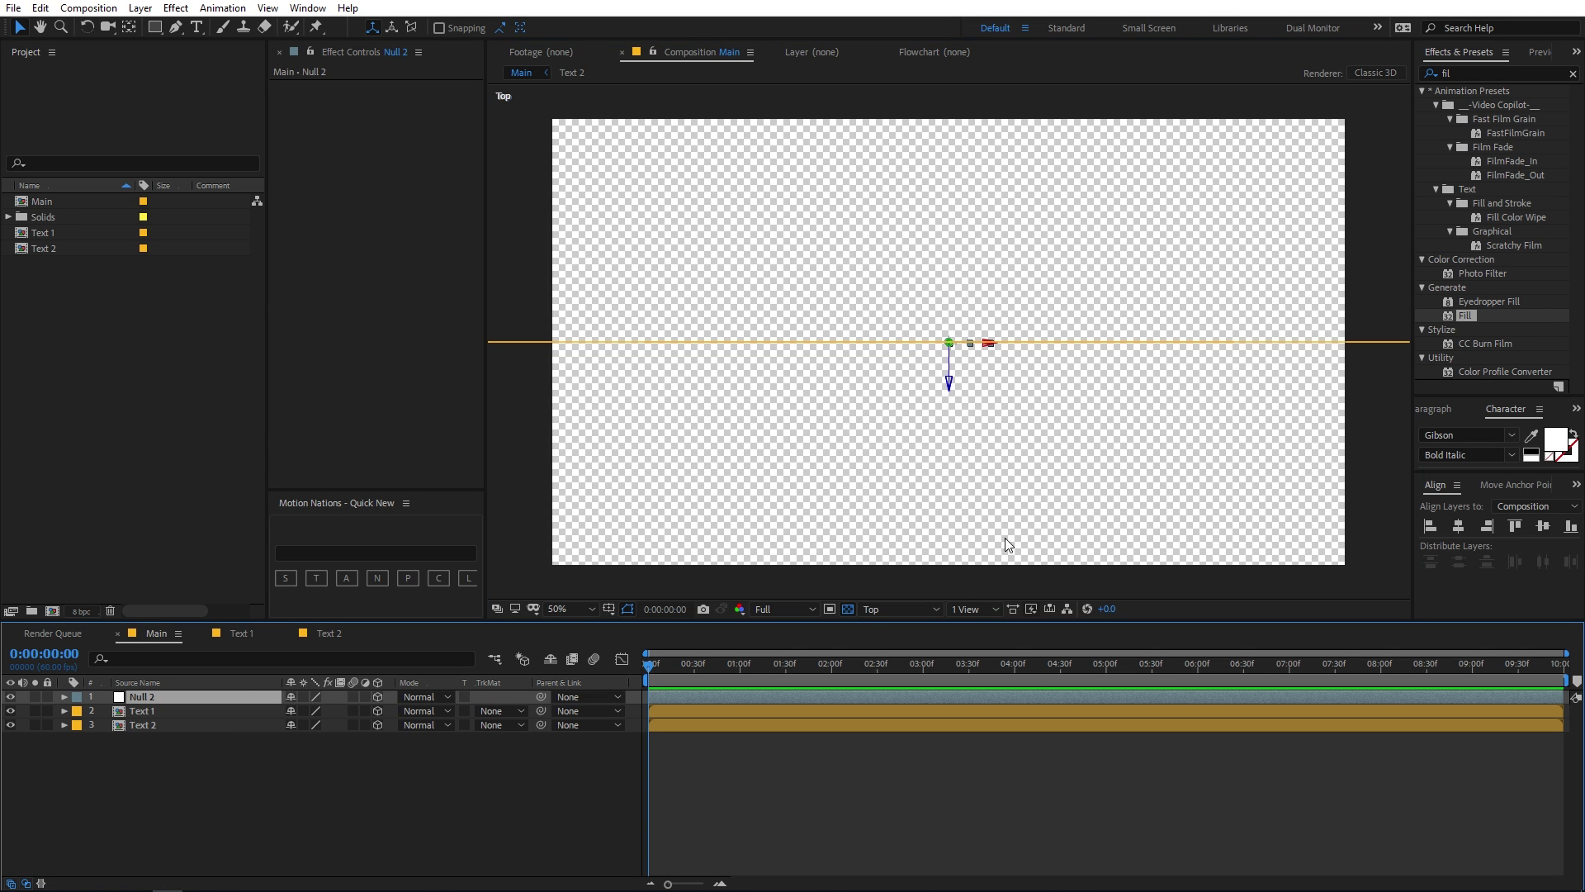
drag(950, 382, 958, 348)
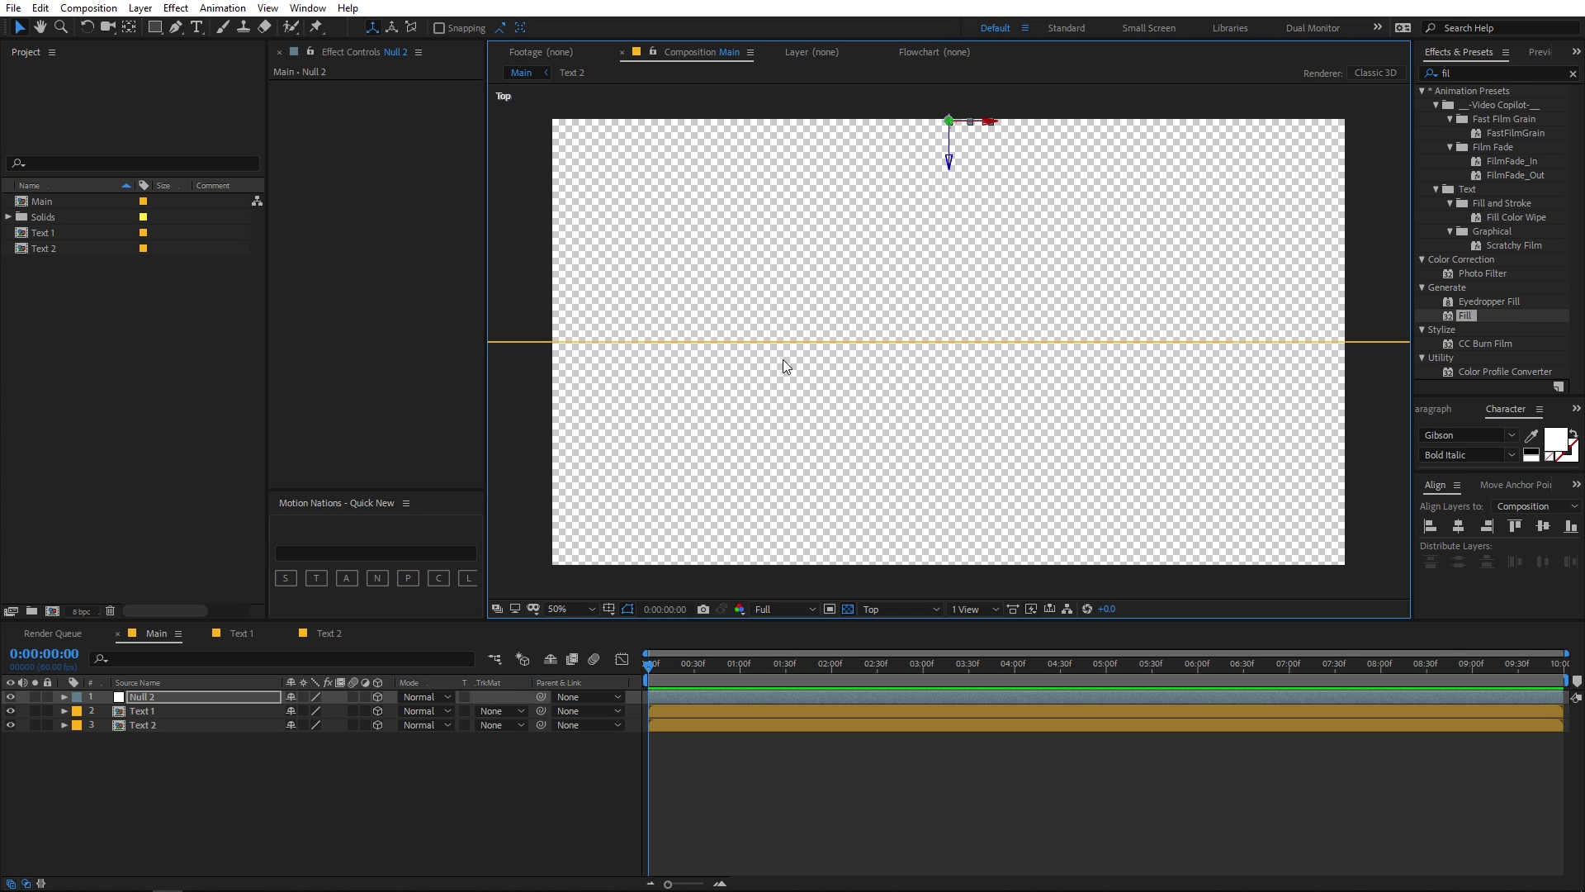
Duplicate the null object and rename the copy Null 1.
click(201, 696)
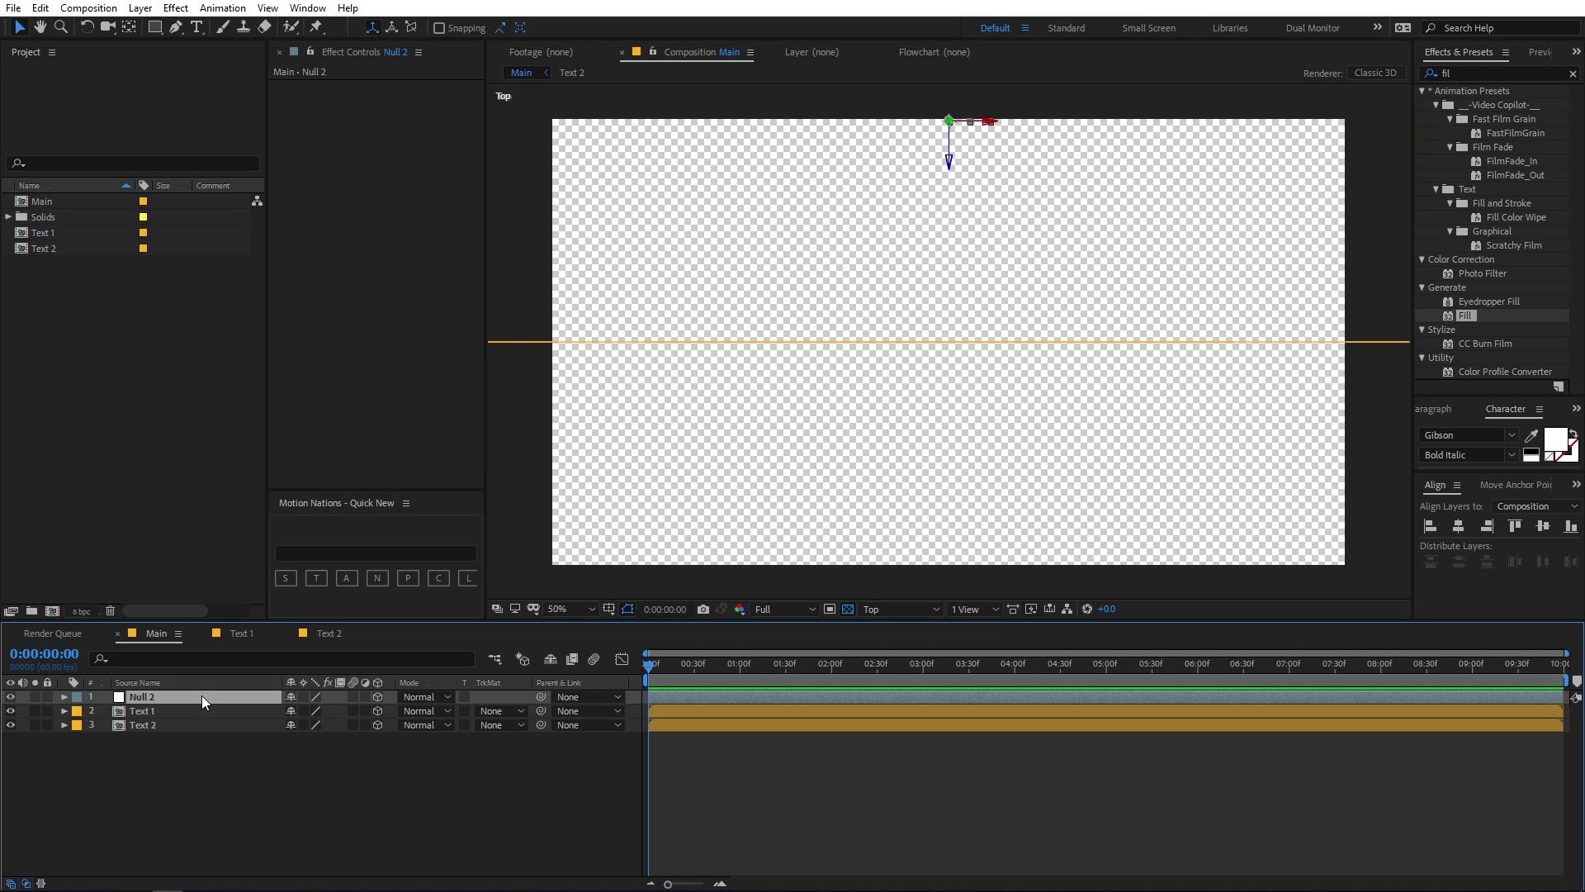
key(ctrl+d)
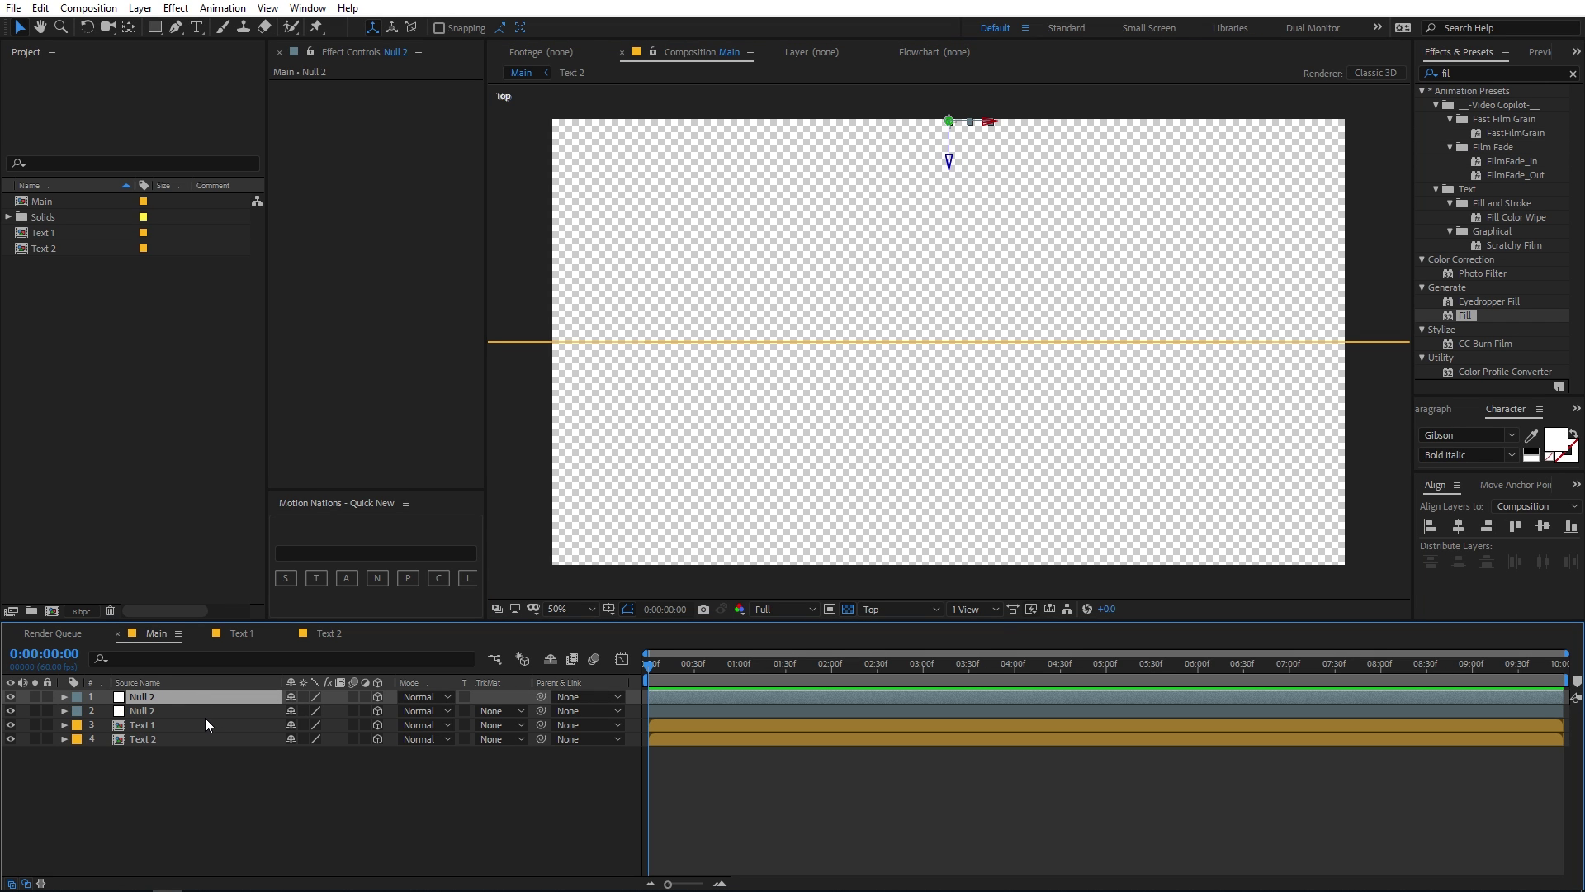
key(Return)
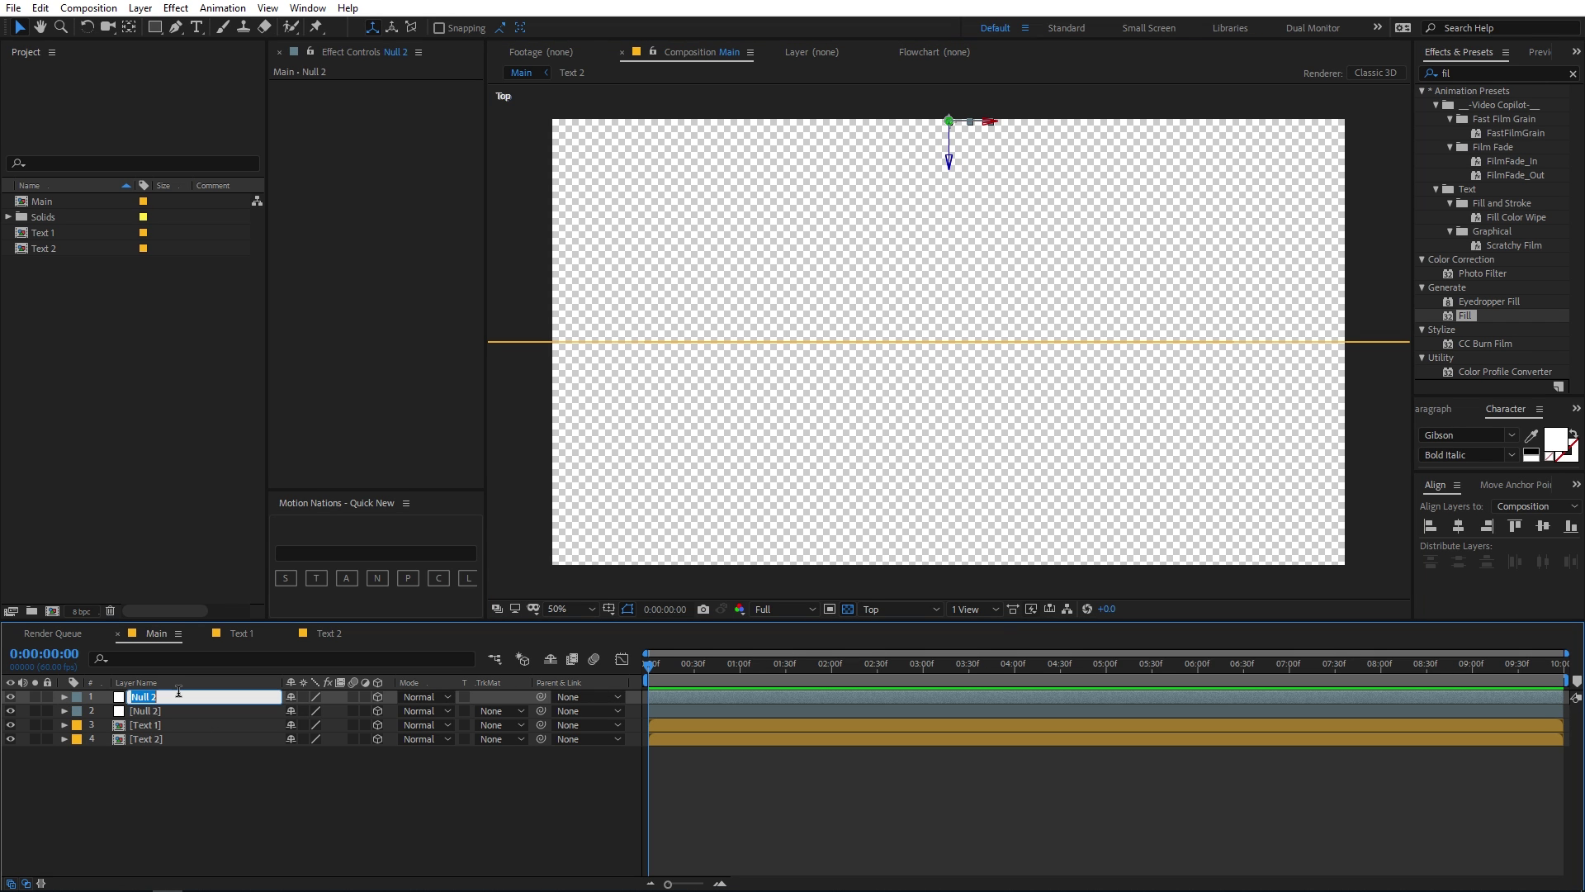
click(178, 693)
text(1)
click(177, 800)
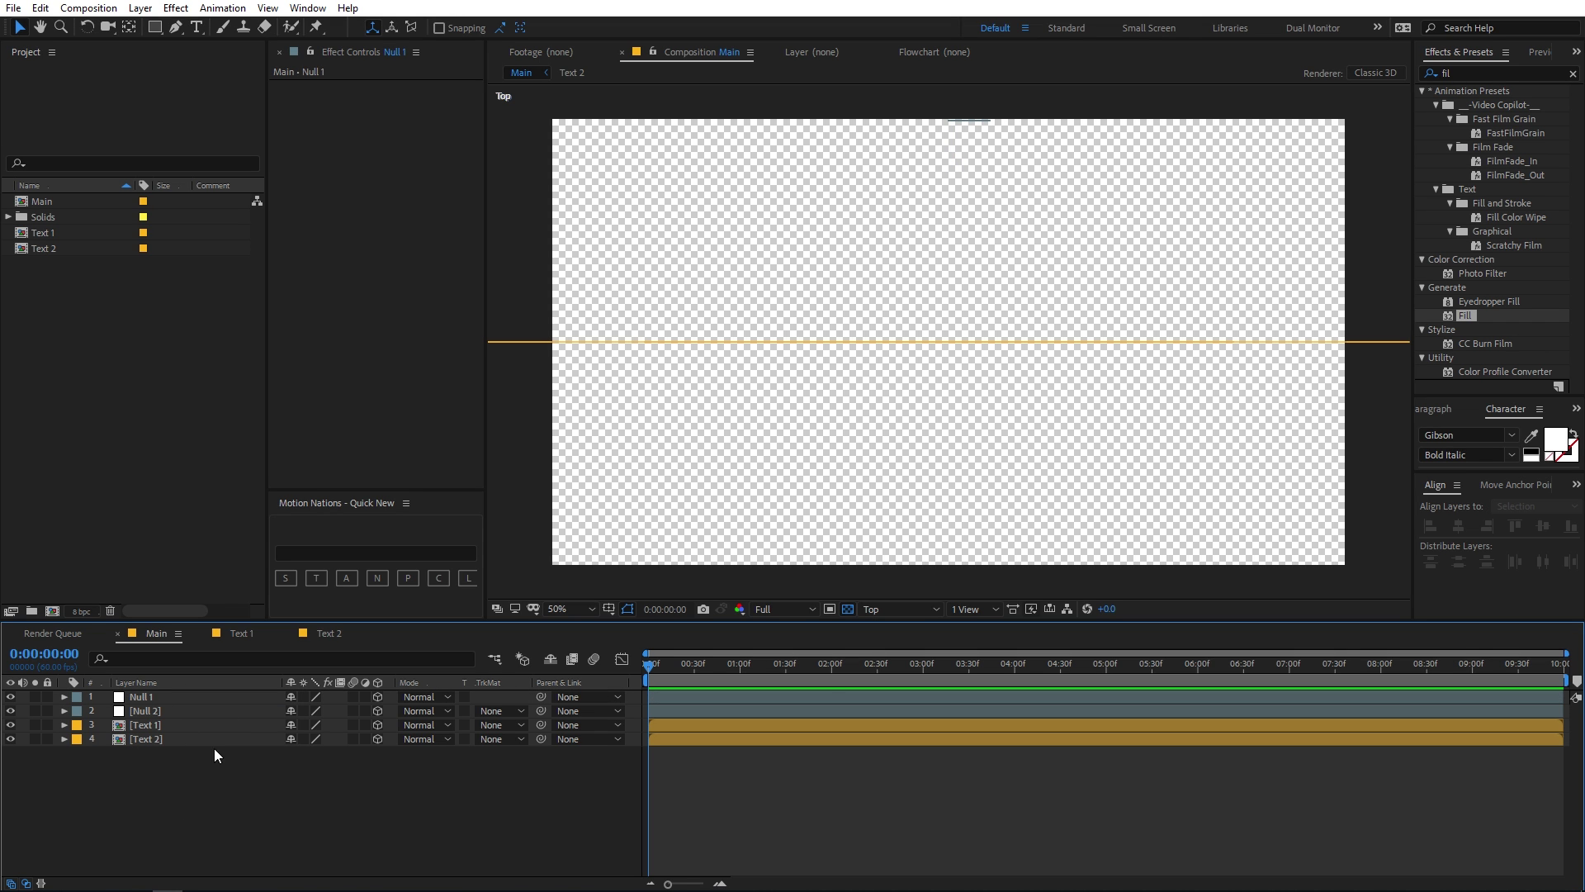
Return the composition to the Active Camera view and turn off the transparency grid.
click(967, 608)
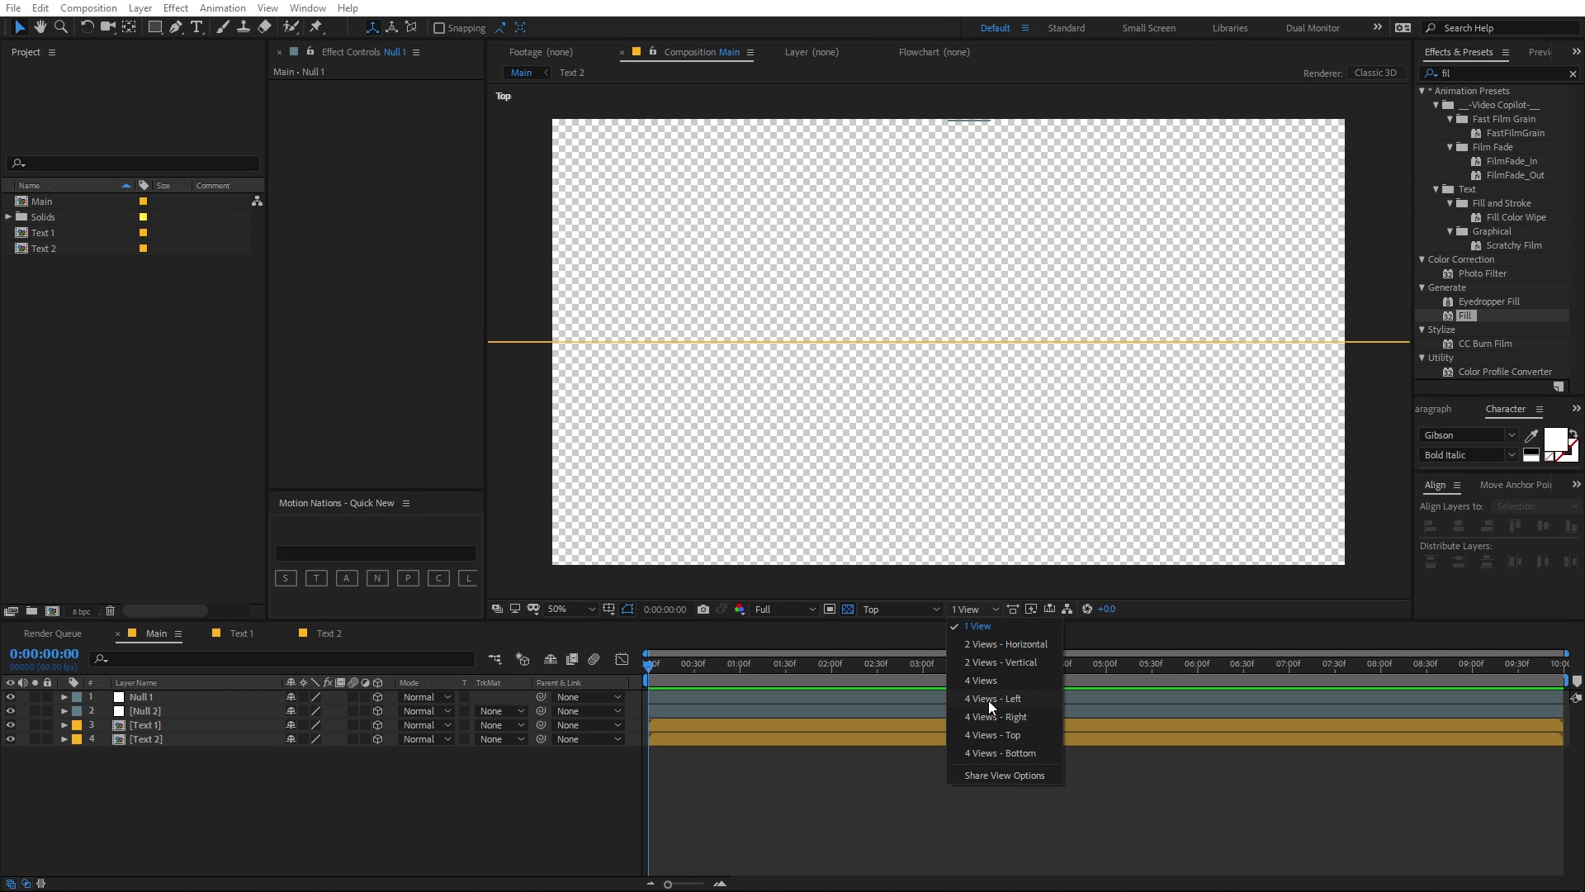
click(909, 608)
click(899, 627)
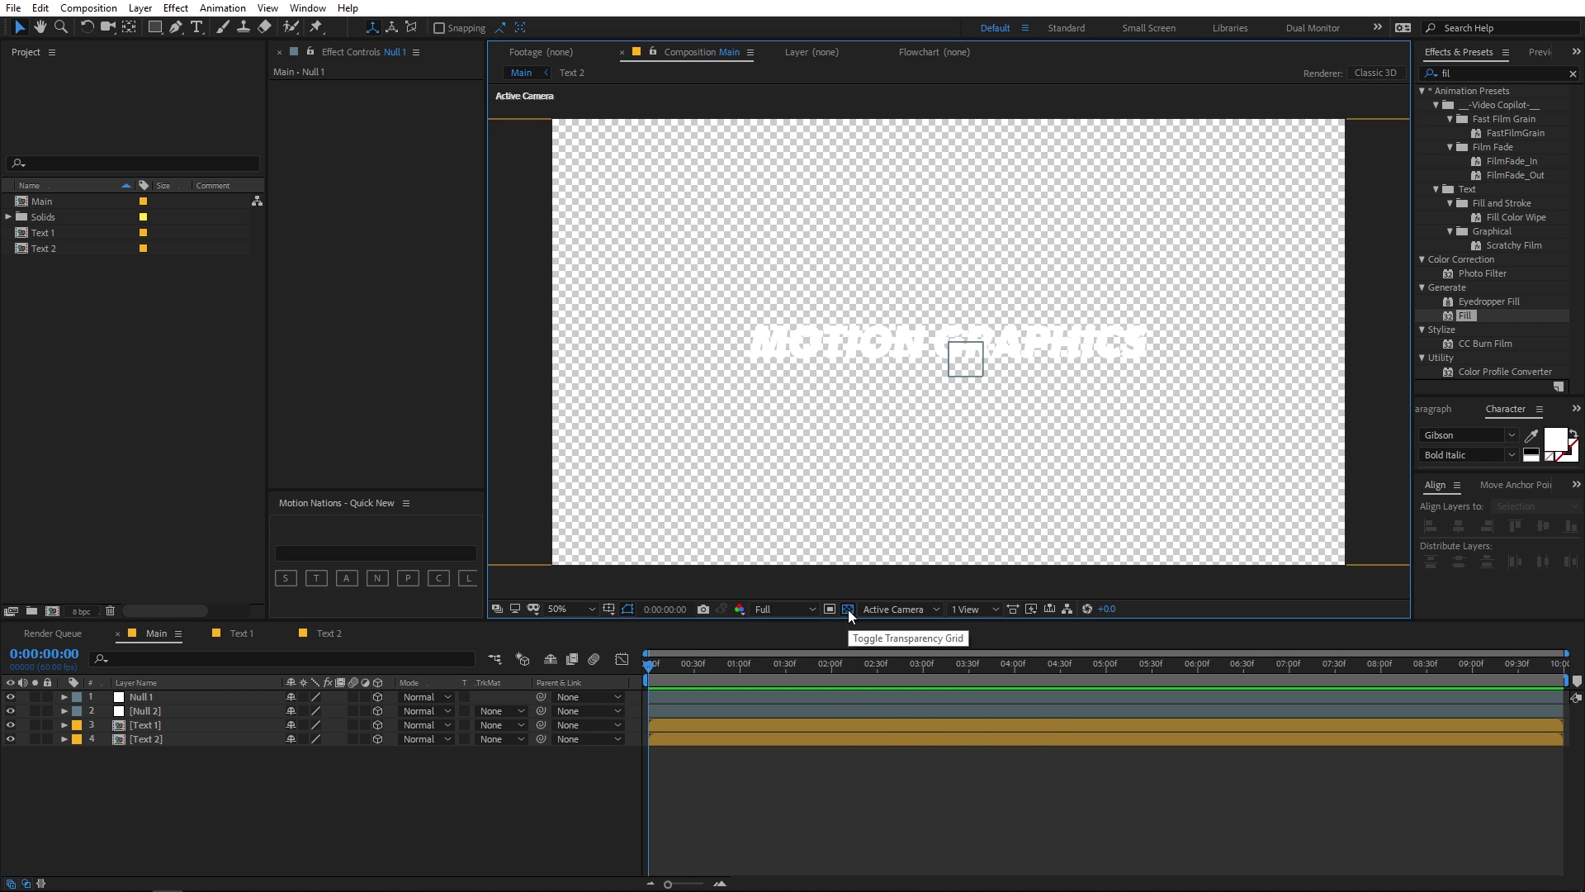
click(848, 609)
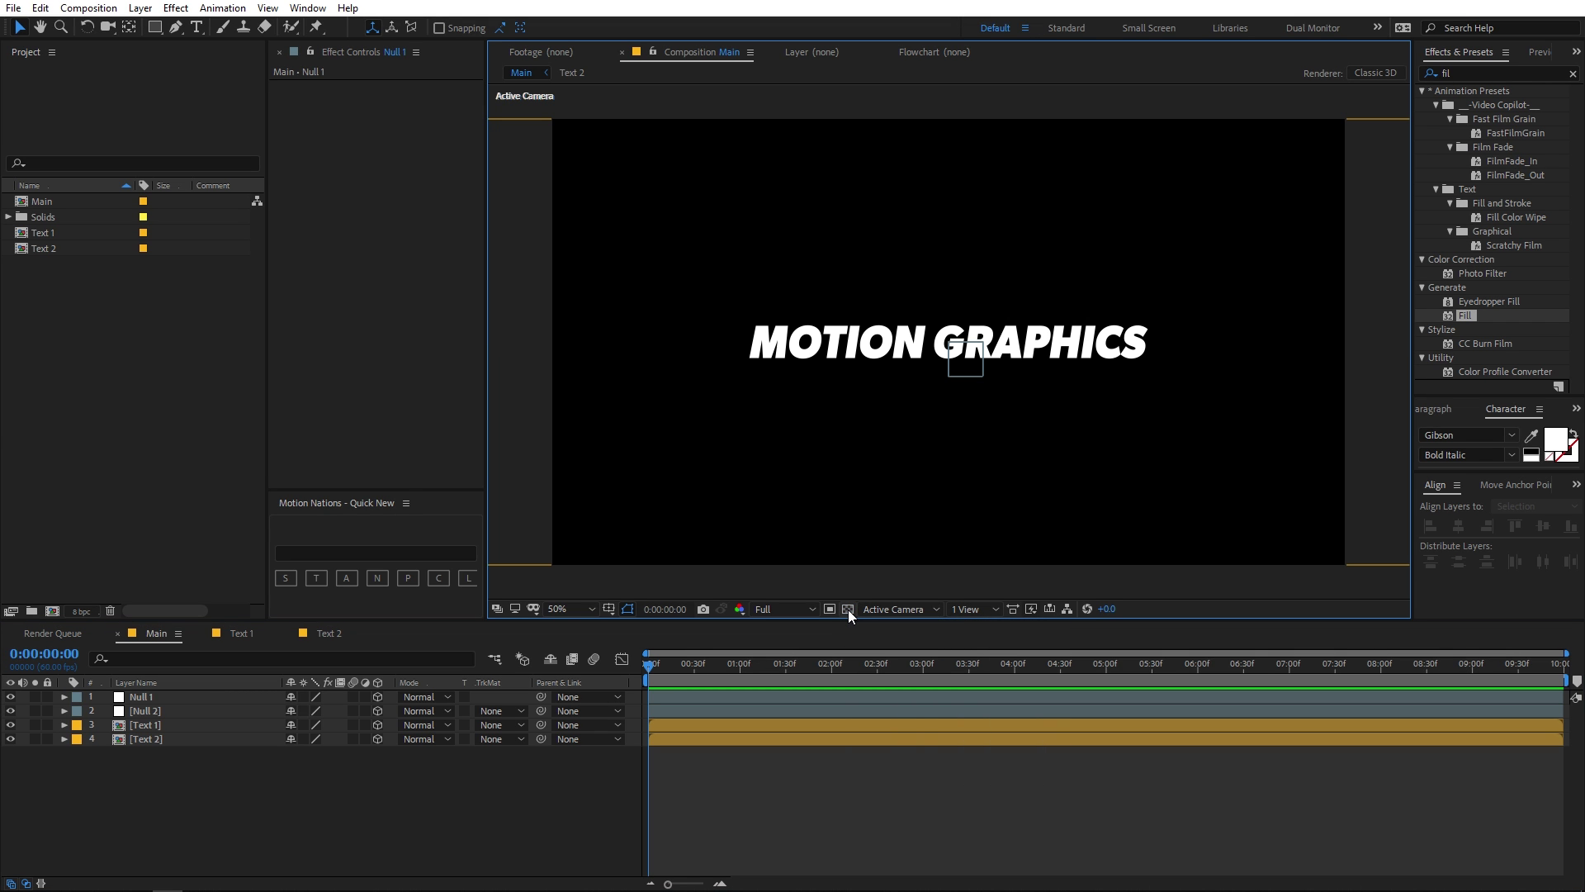
Assign the Green label color to the Null 2 and Text 2 layers.
click(147, 708)
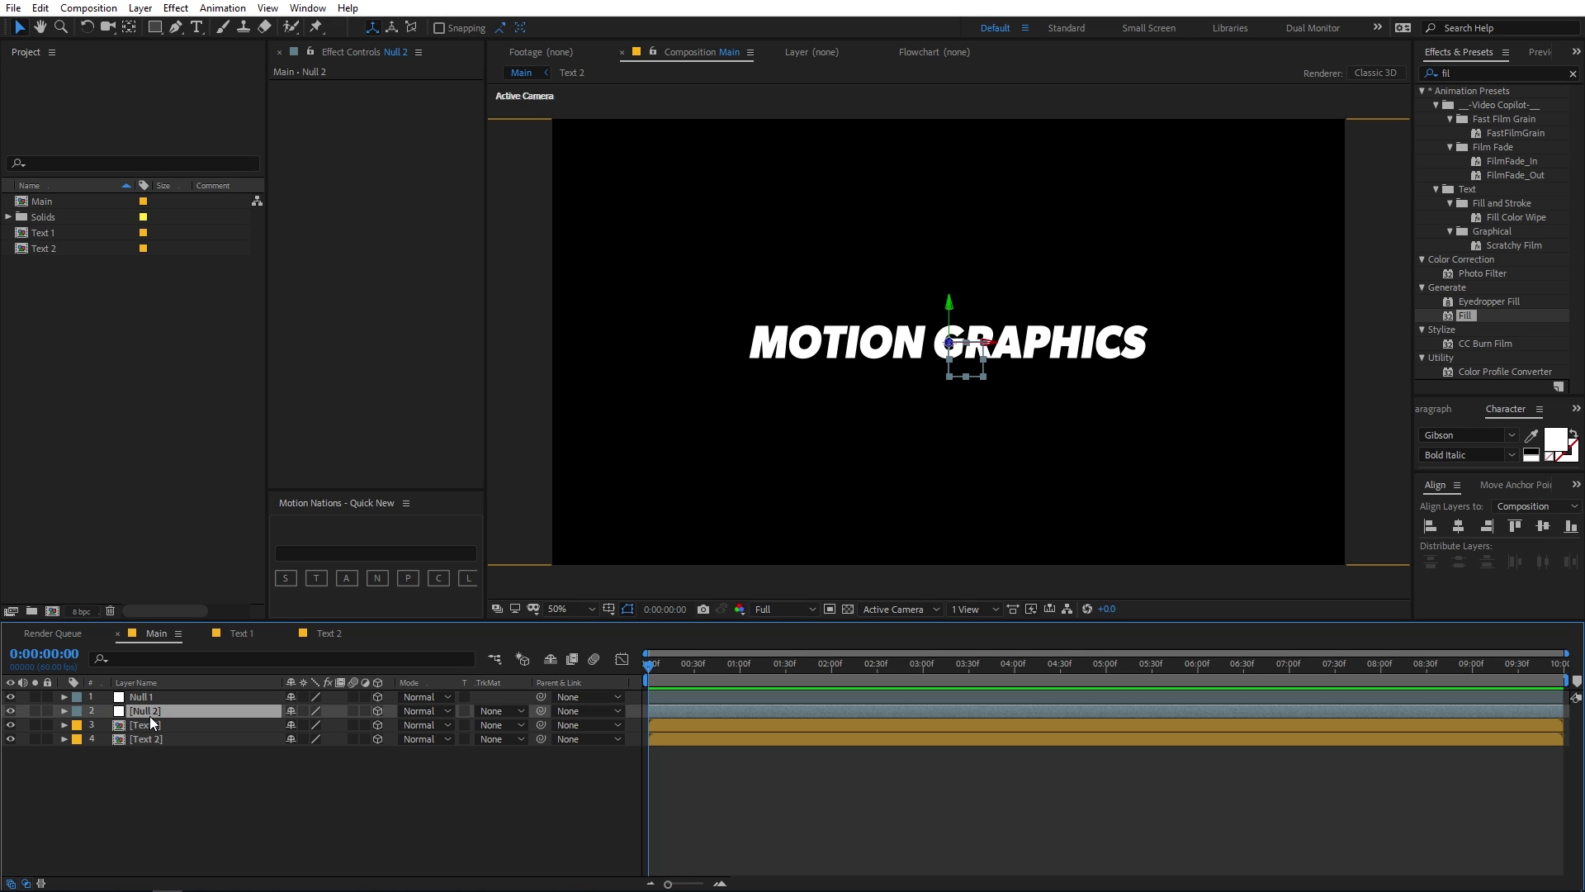
ctrl+click(145, 740)
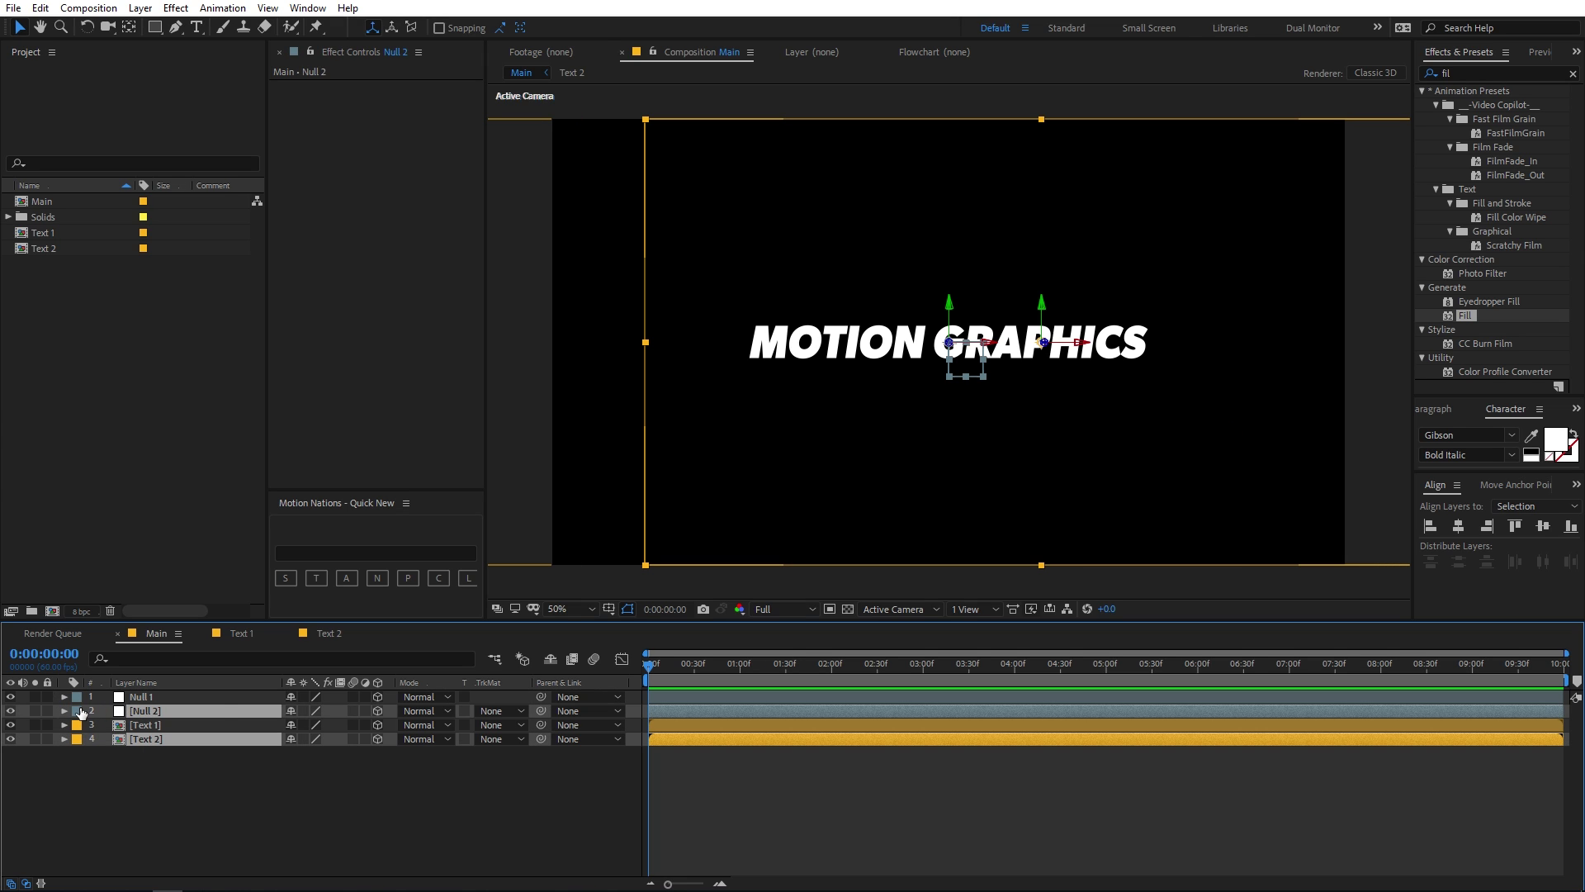
click(77, 710)
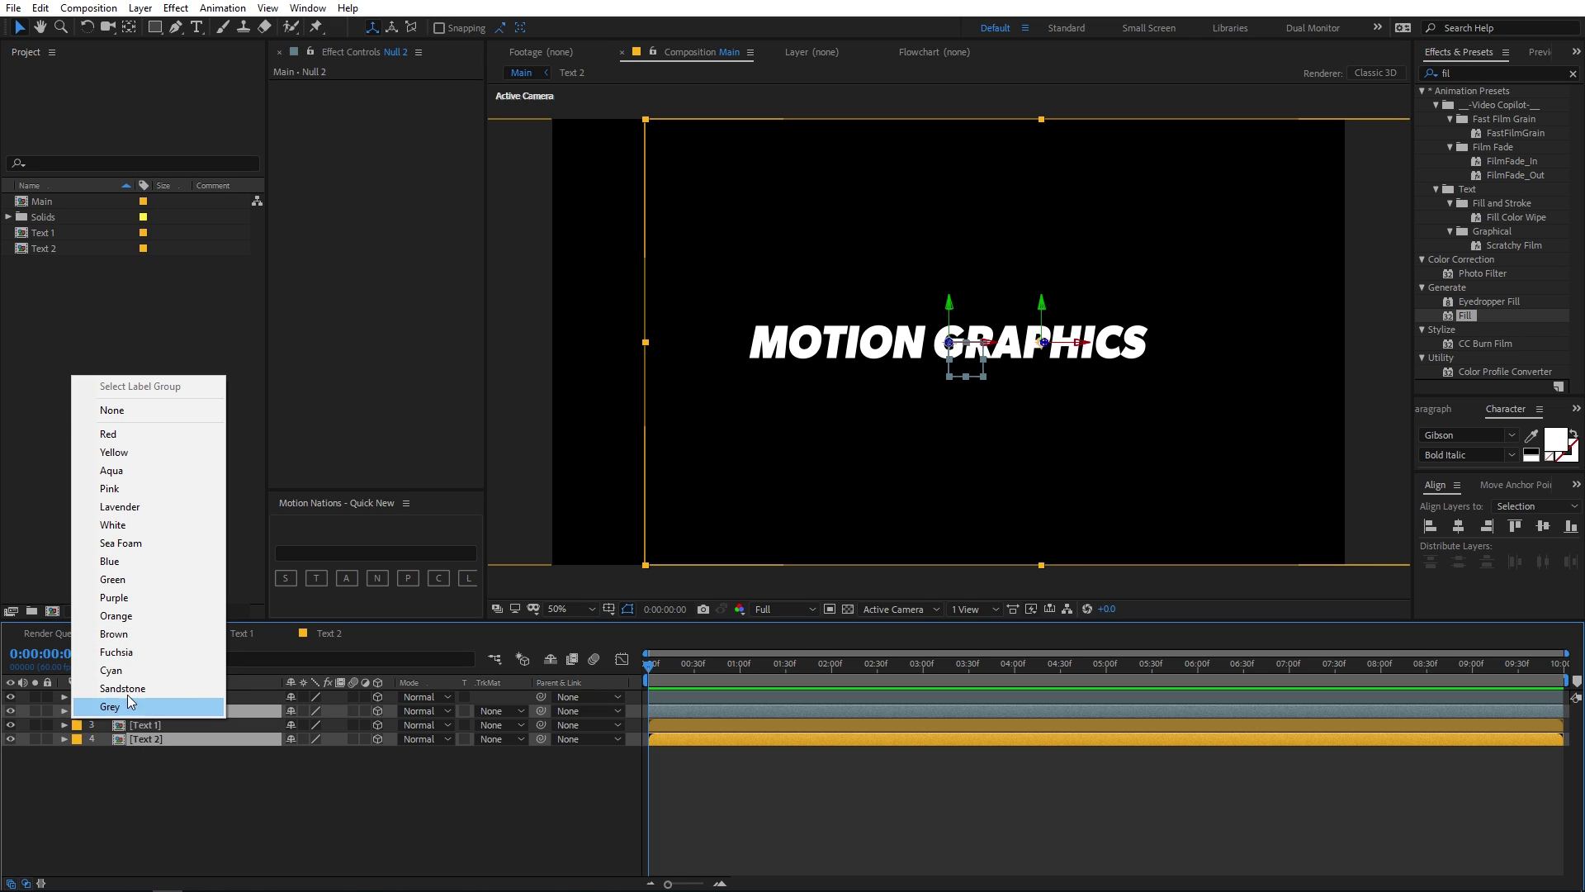
click(113, 579)
Assign the Pink label color to the Null 1 and Text 1 layers.
click(146, 696)
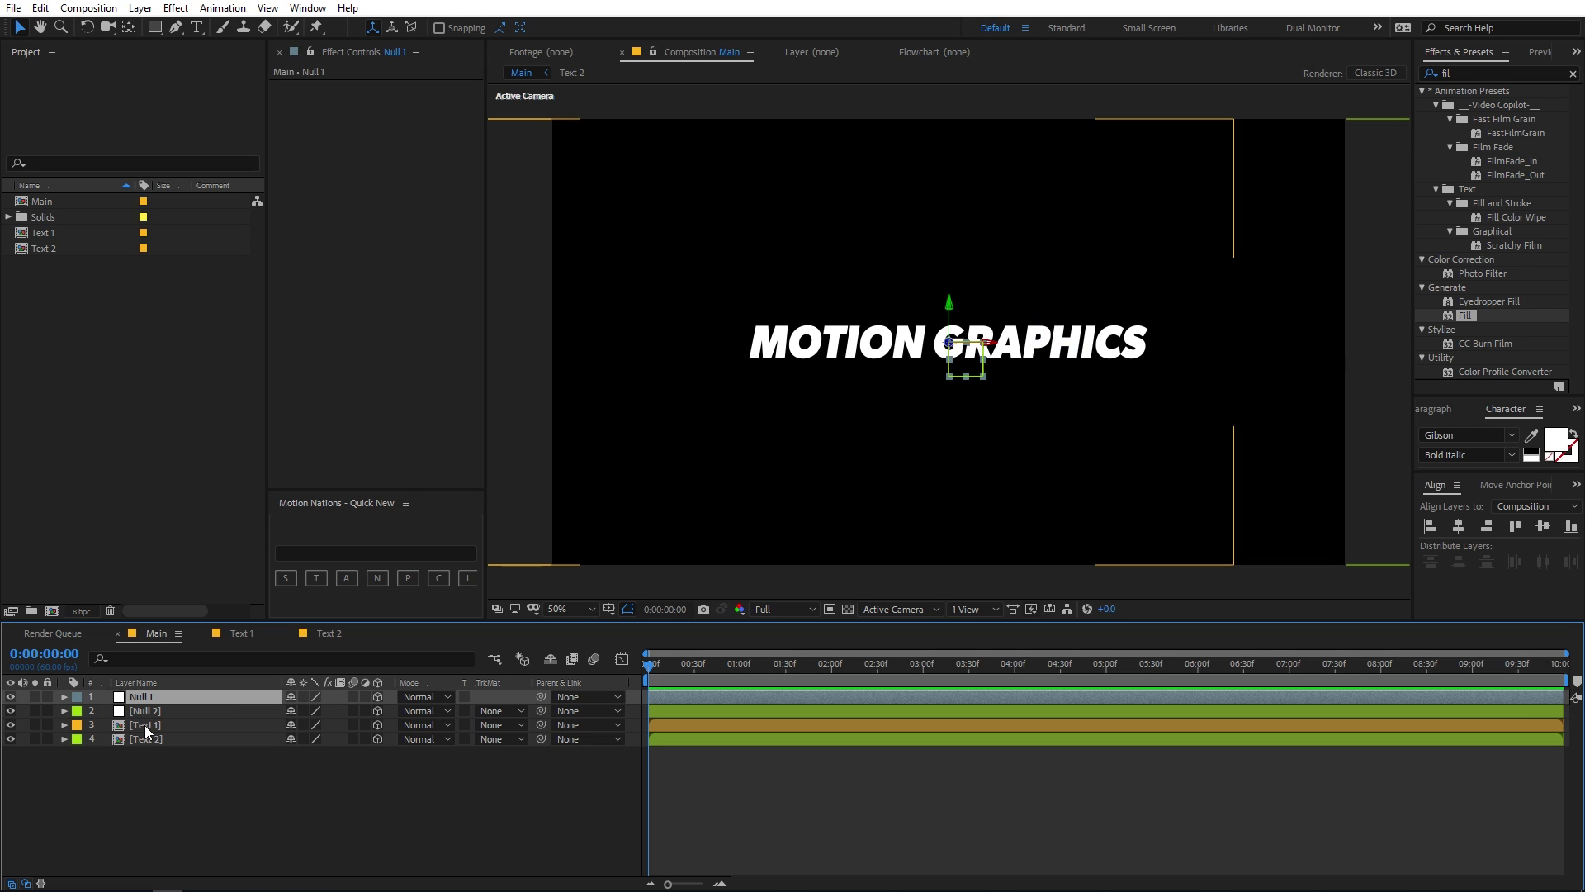
ctrl+click(145, 725)
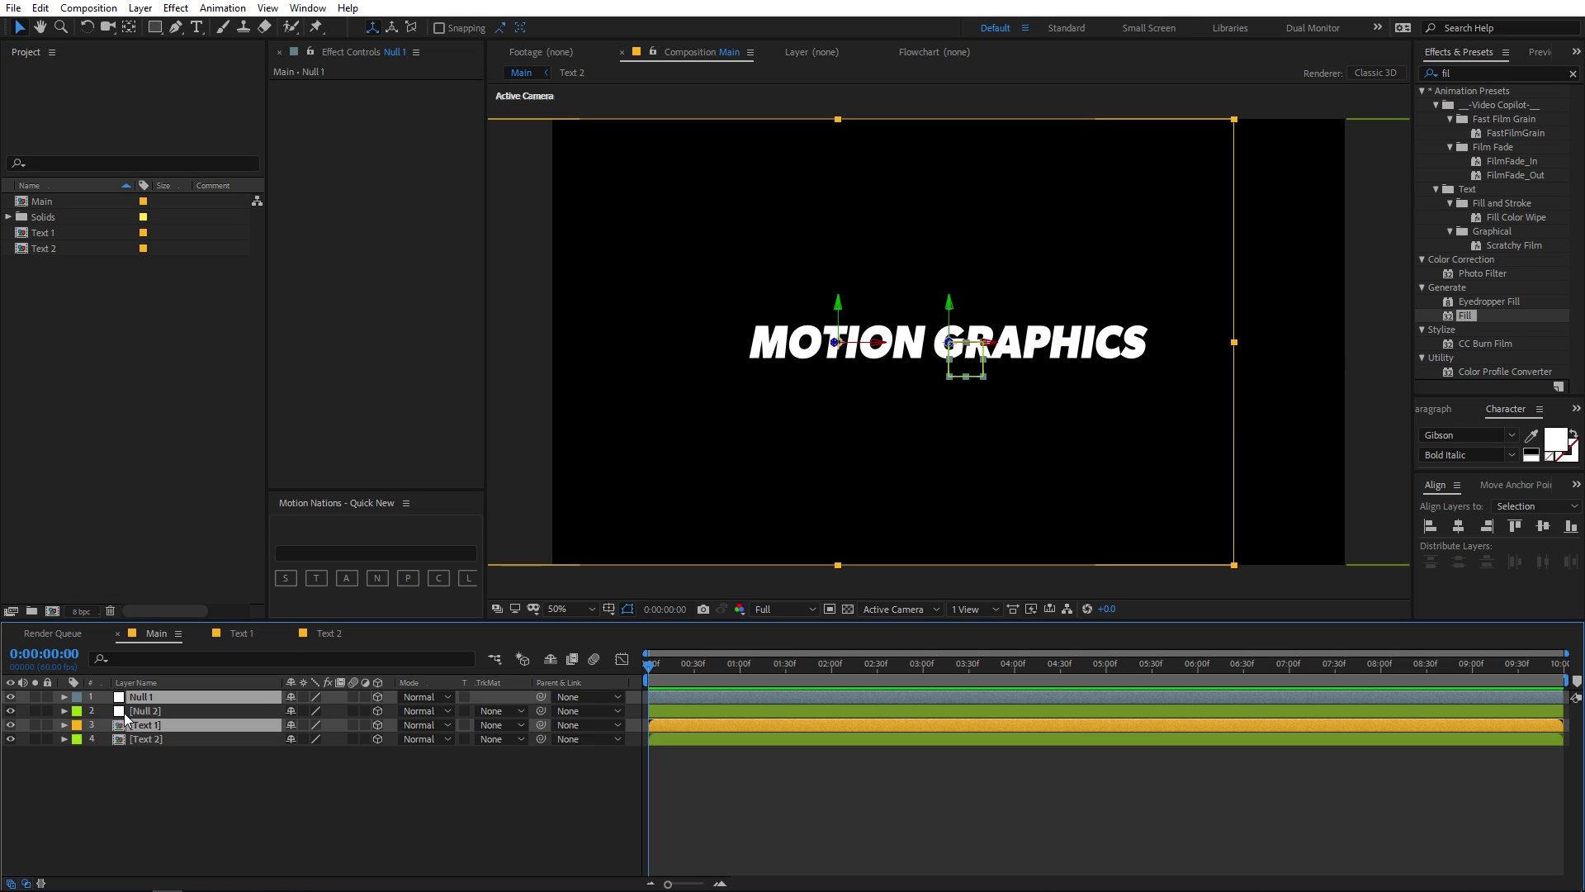
click(77, 697)
click(132, 472)
click(594, 753)
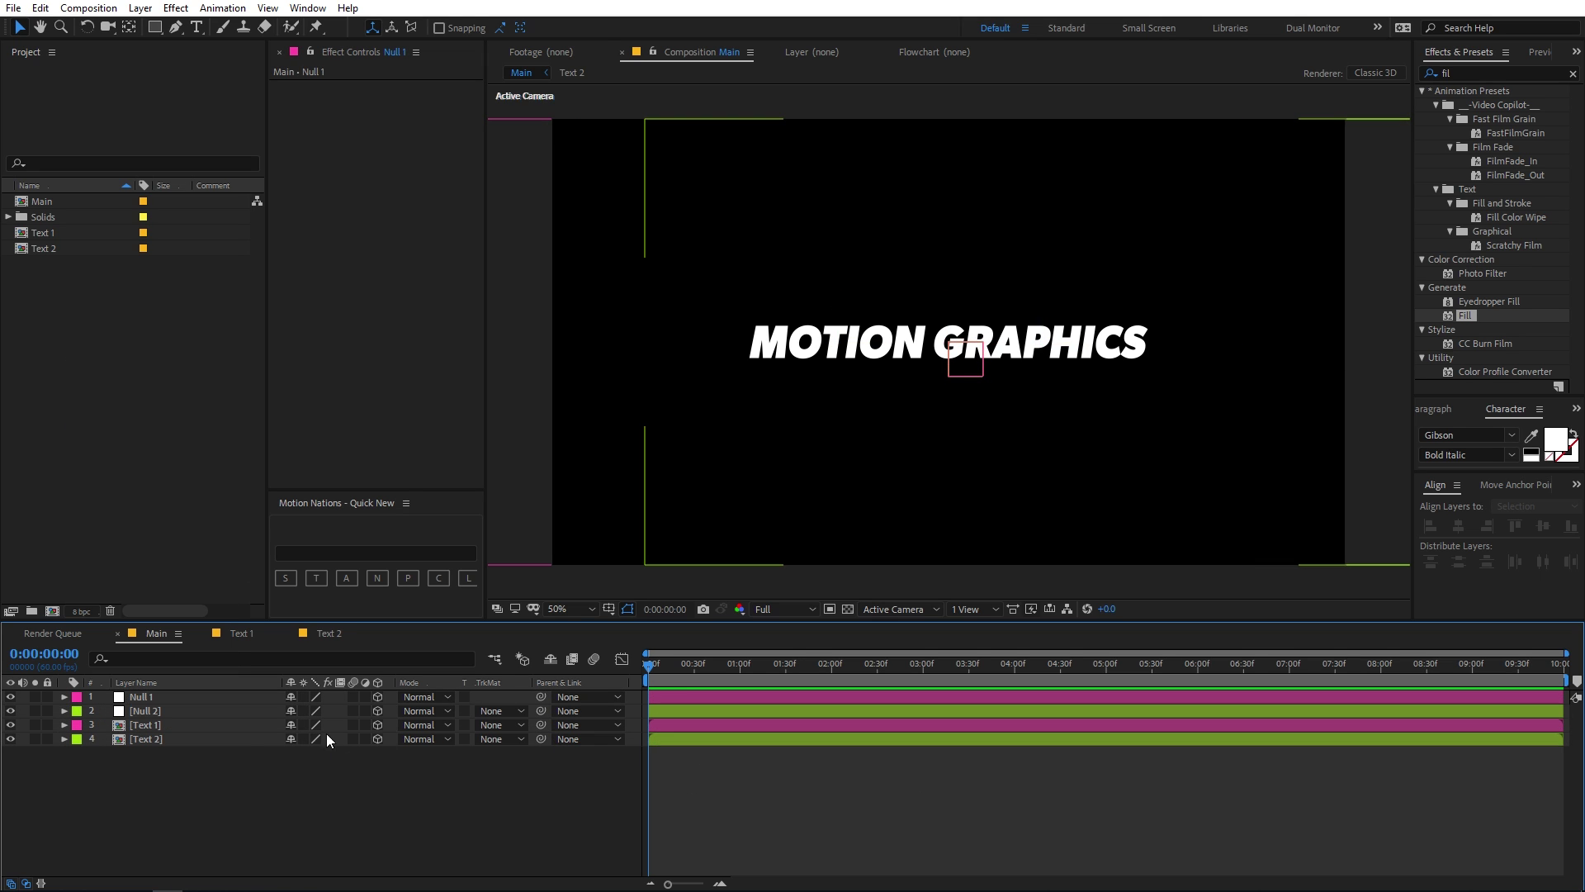
click(157, 697)
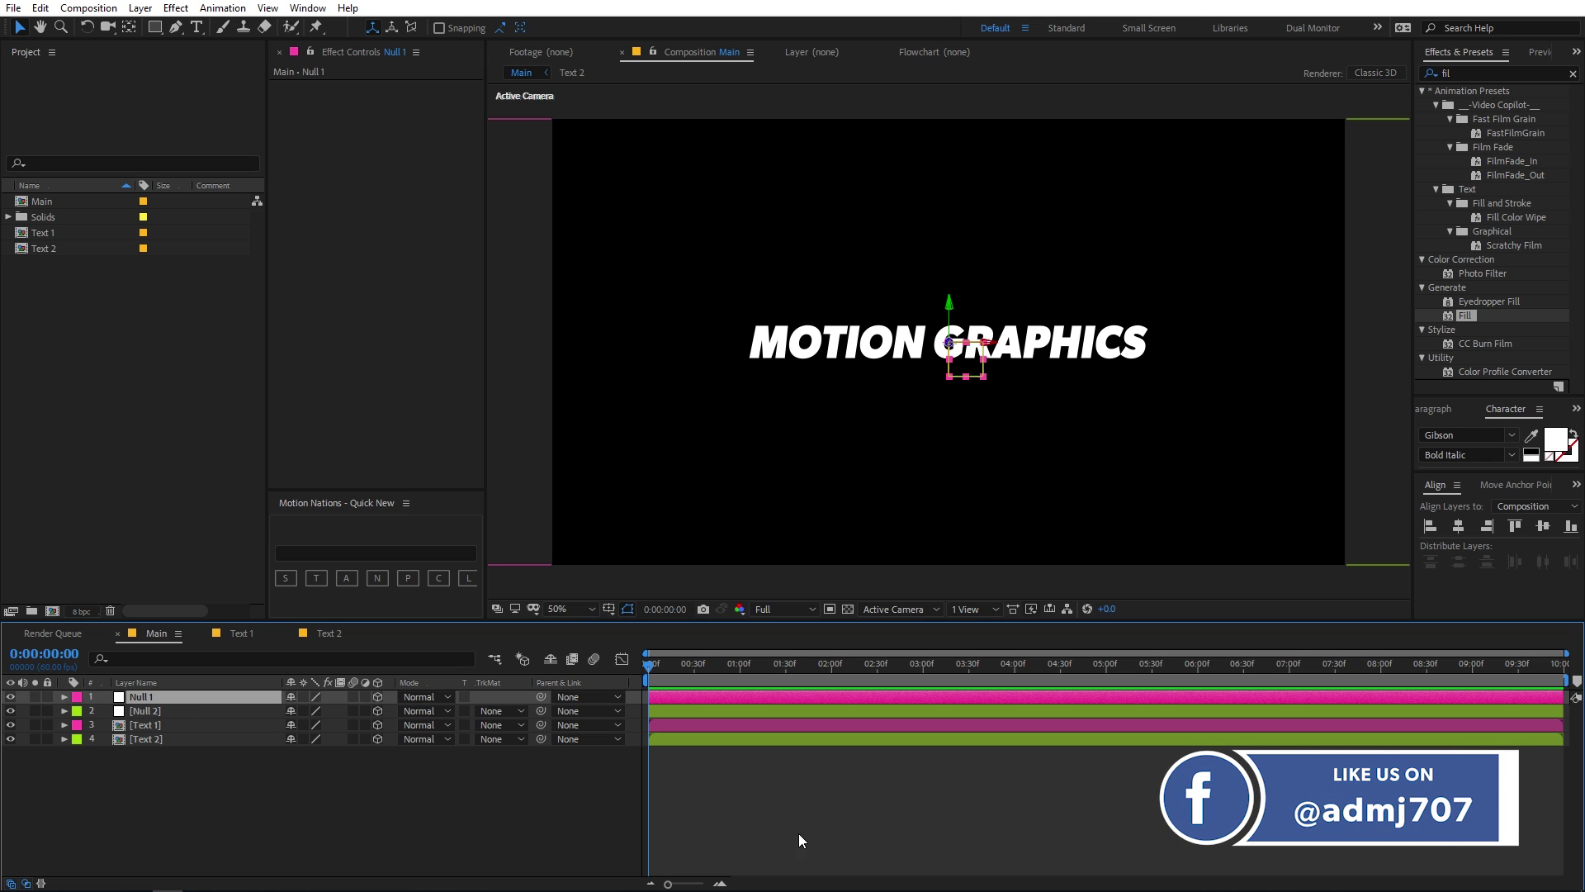
click(589, 776)
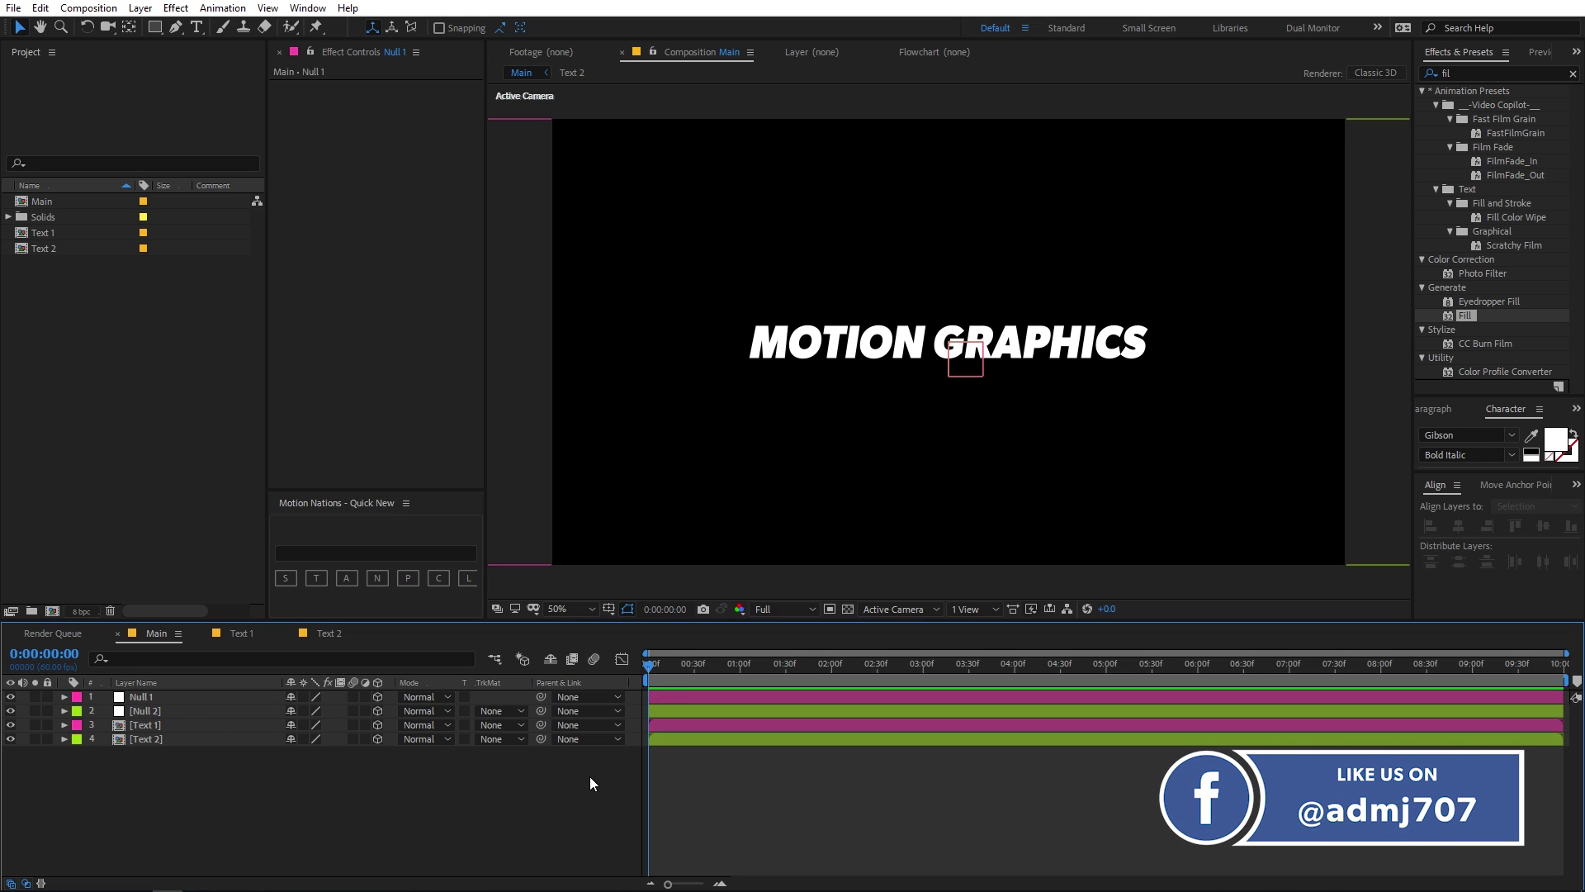
Parent the Text 1 layer to Null 1 and the Text 2 layer to Null 2.
click(154, 725)
drag(538, 725, 157, 695)
click(176, 740)
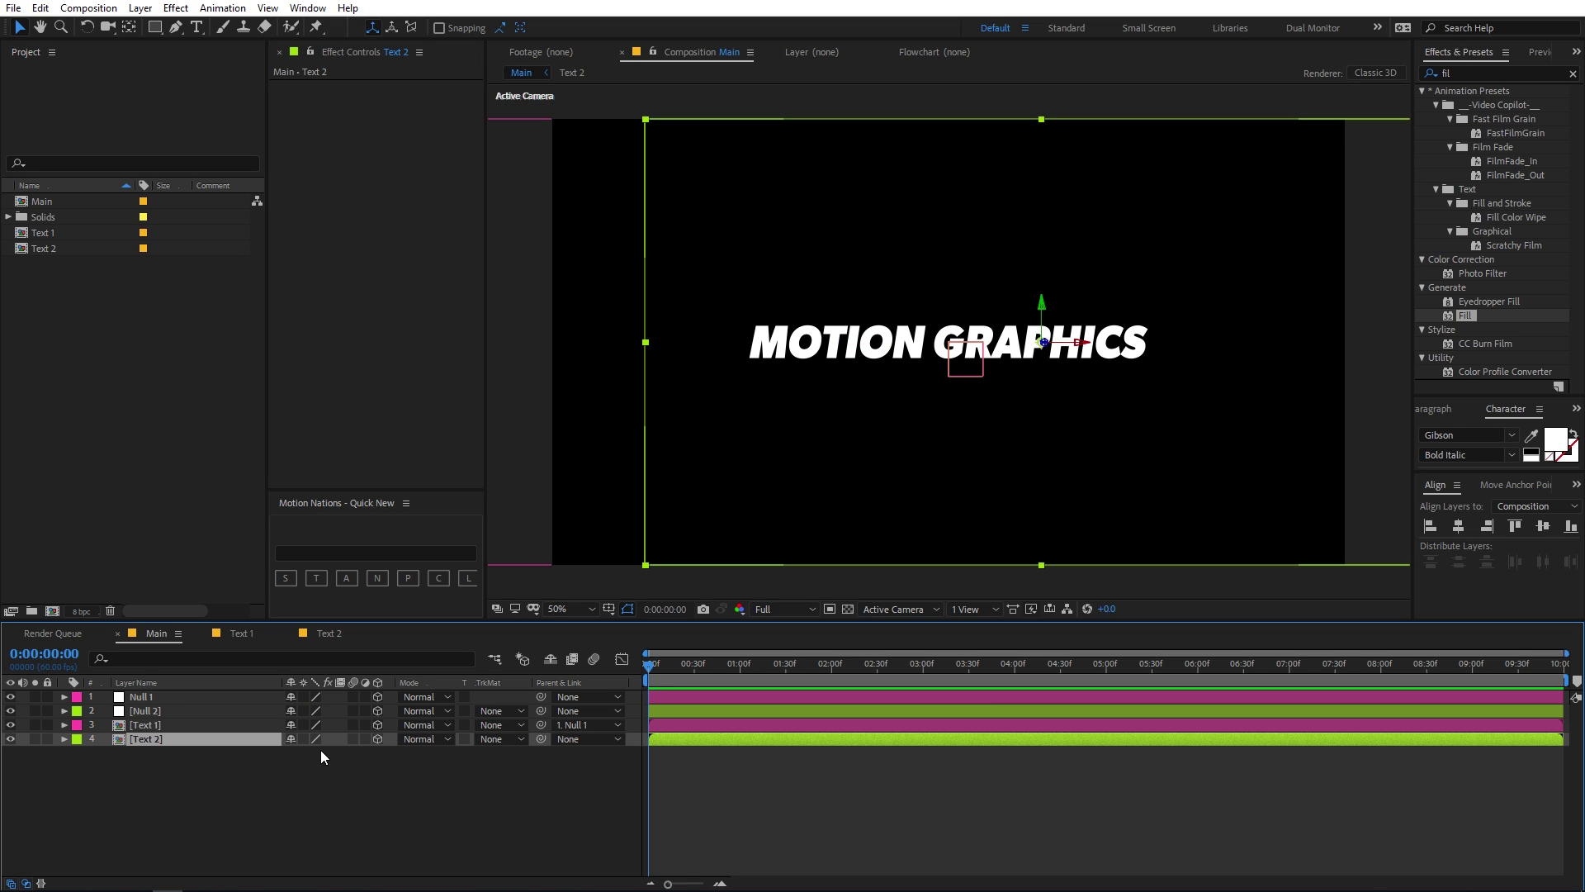
drag(539, 739, 164, 710)
click(496, 768)
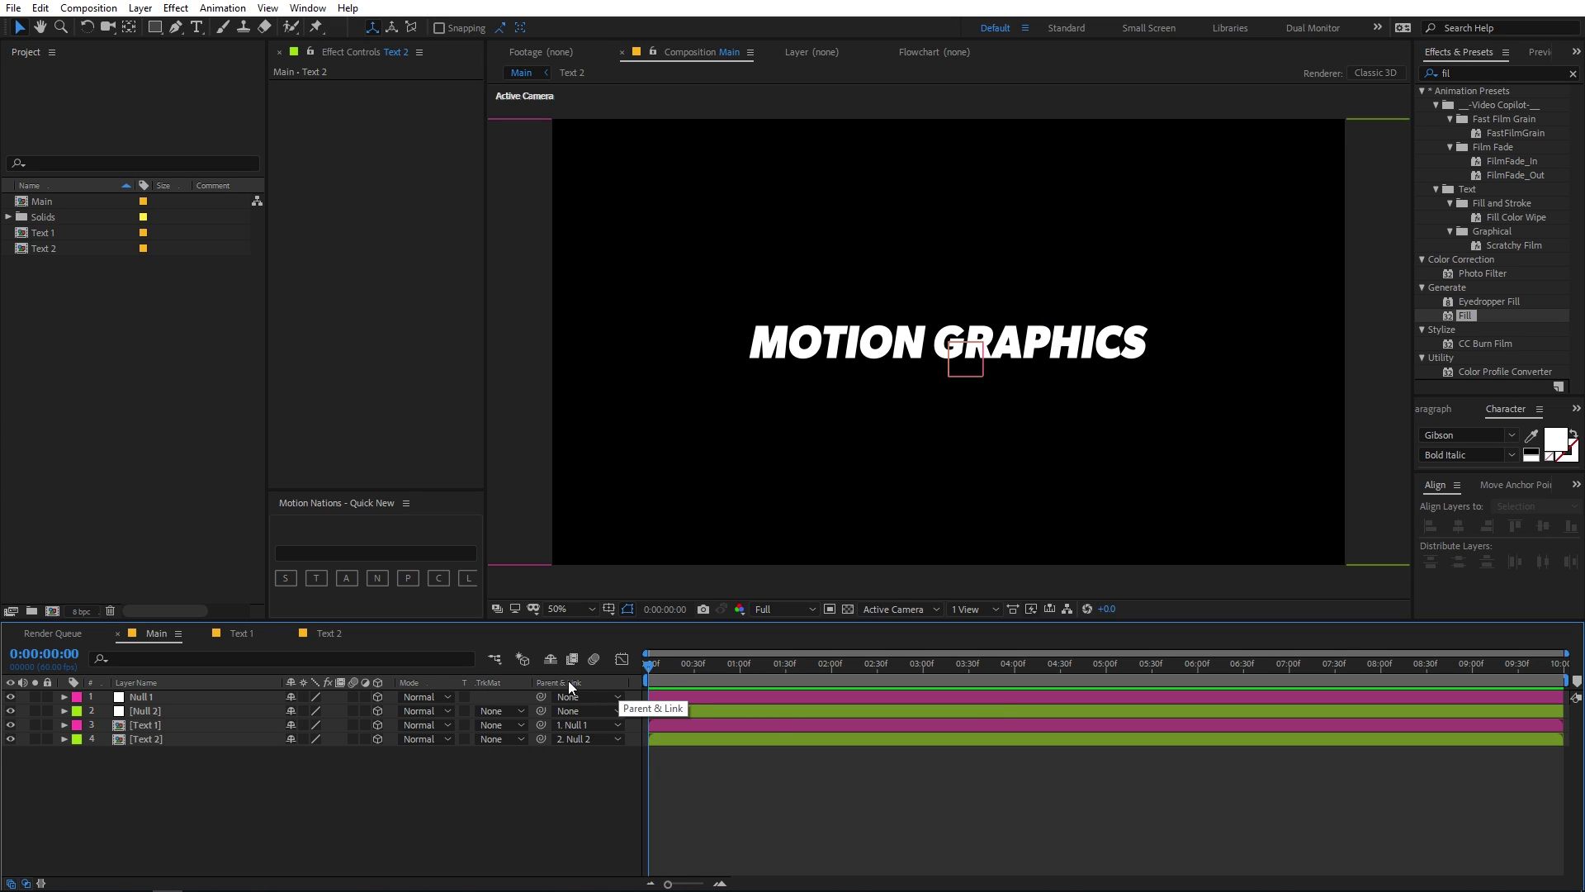
right_click(604, 680)
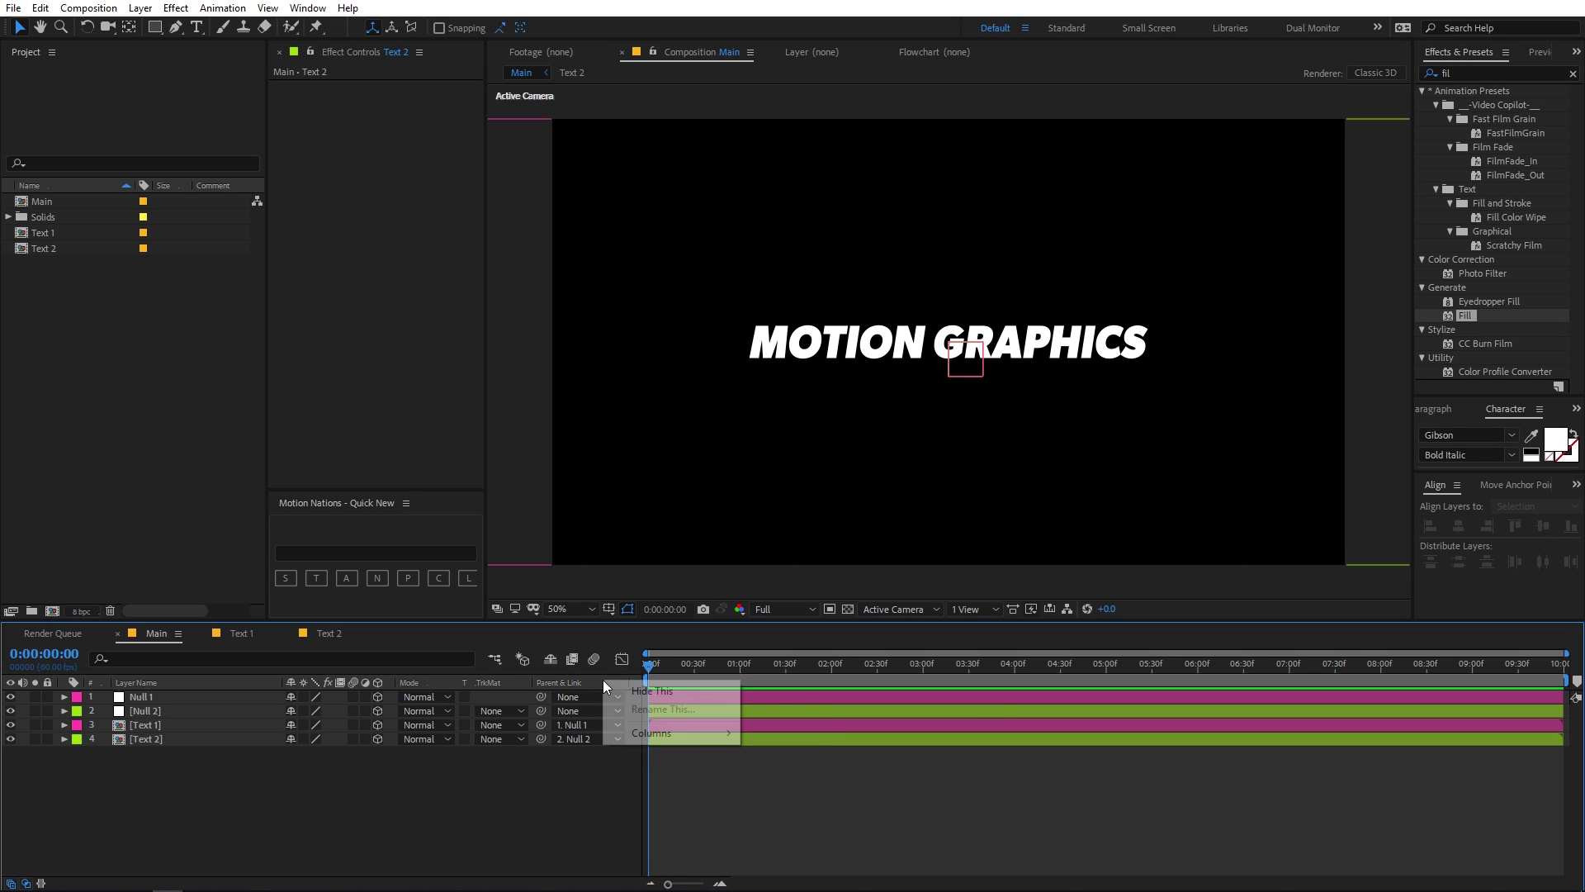
mouse_move(656, 734)
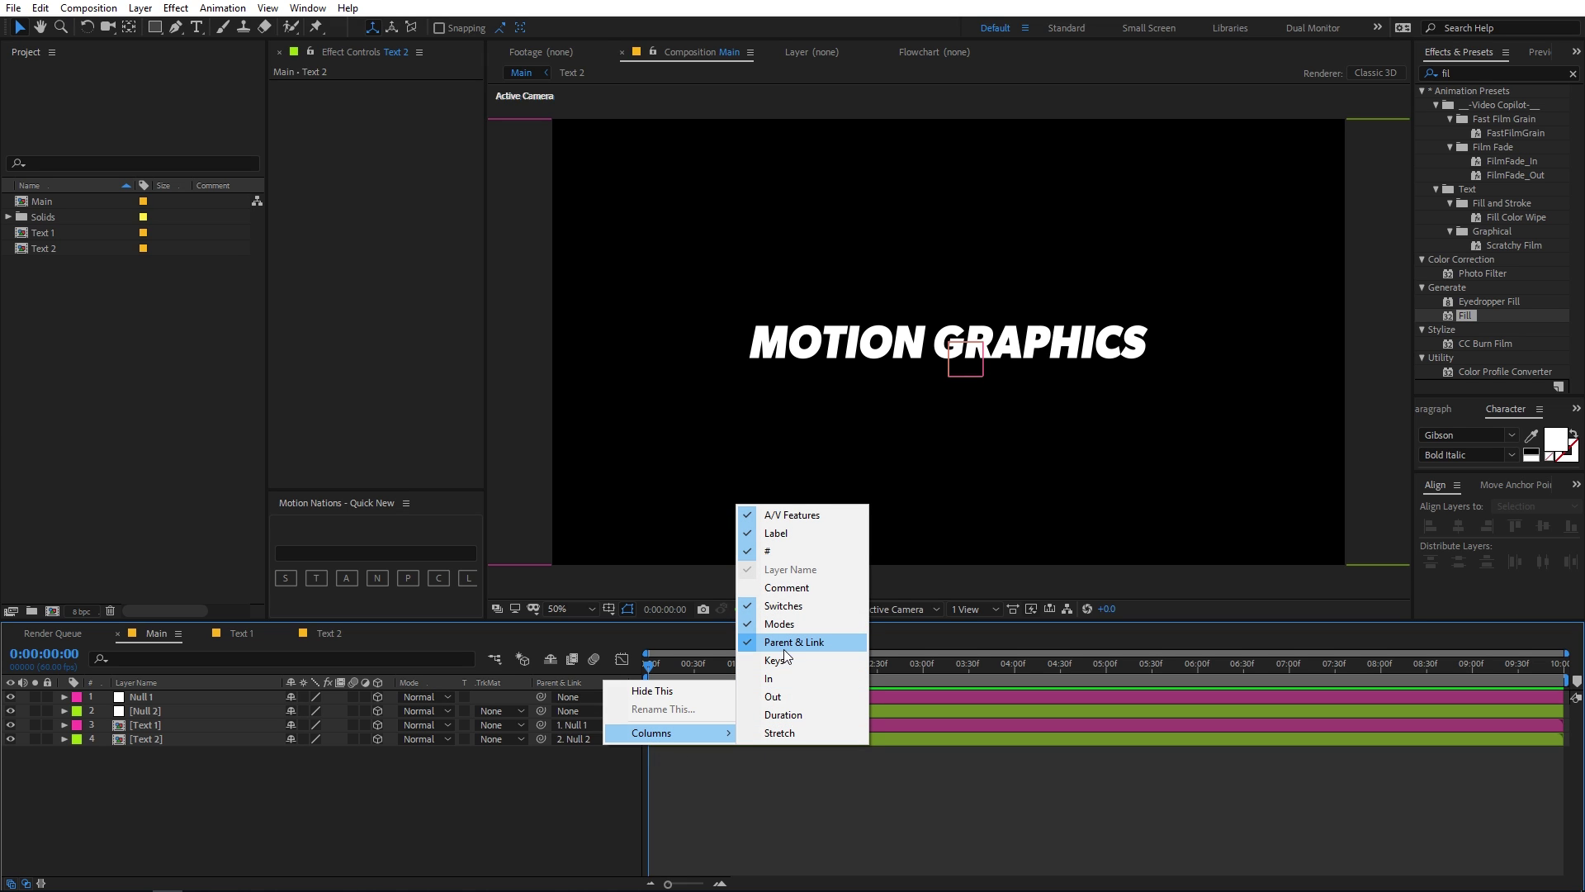
click(955, 500)
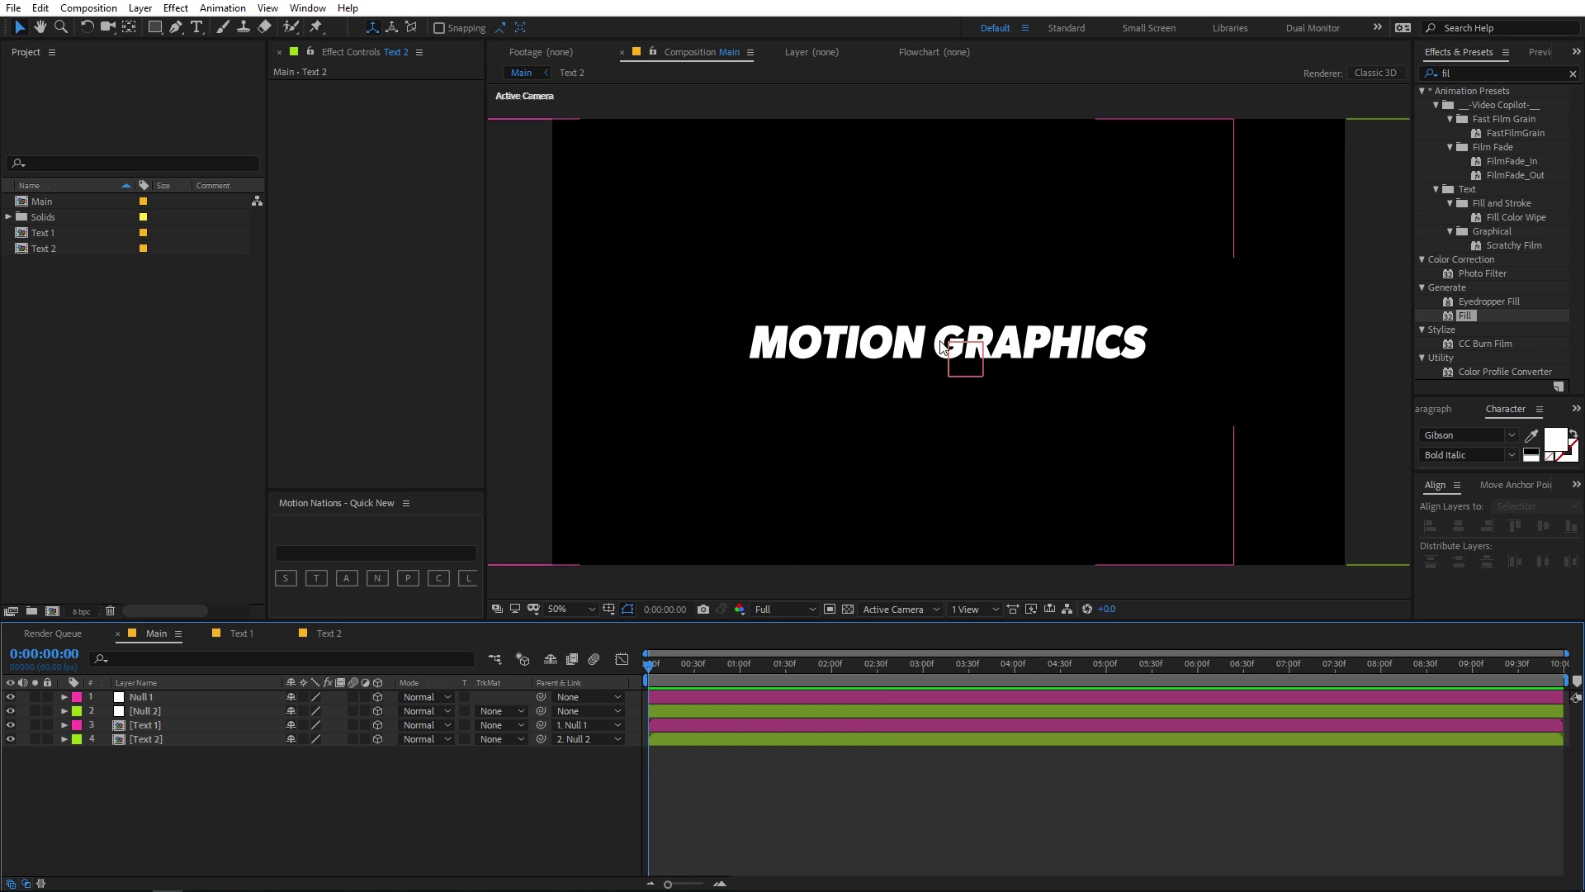
Add a Y Rotation keyframe to both Null 1 and Null 2 at the start of the Main composition.
click(159, 696)
ctrl+click(155, 707)
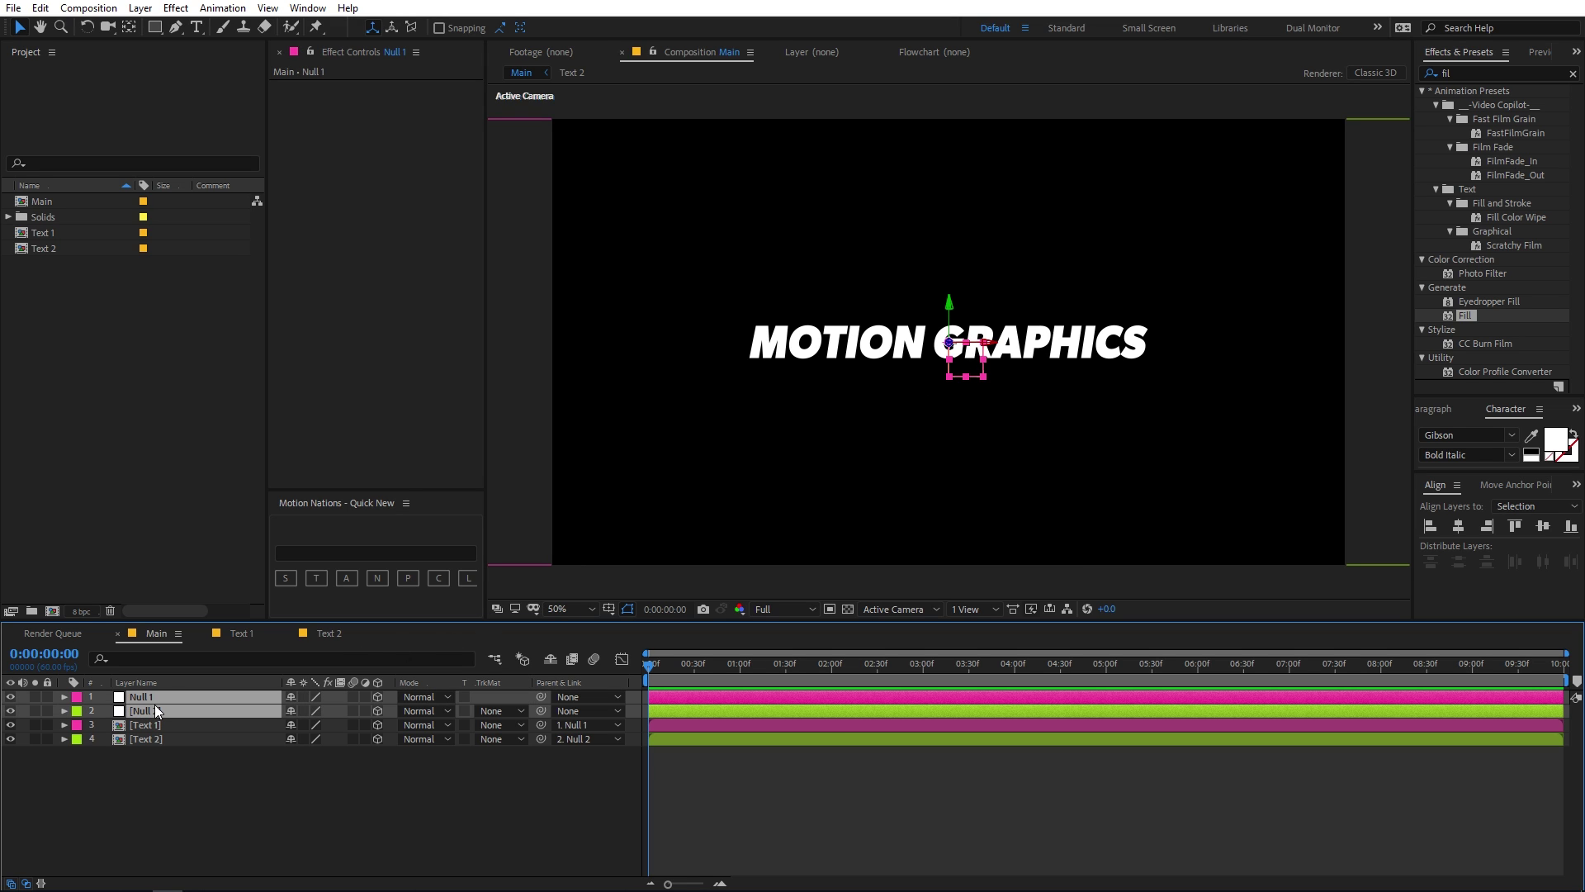
key(r)
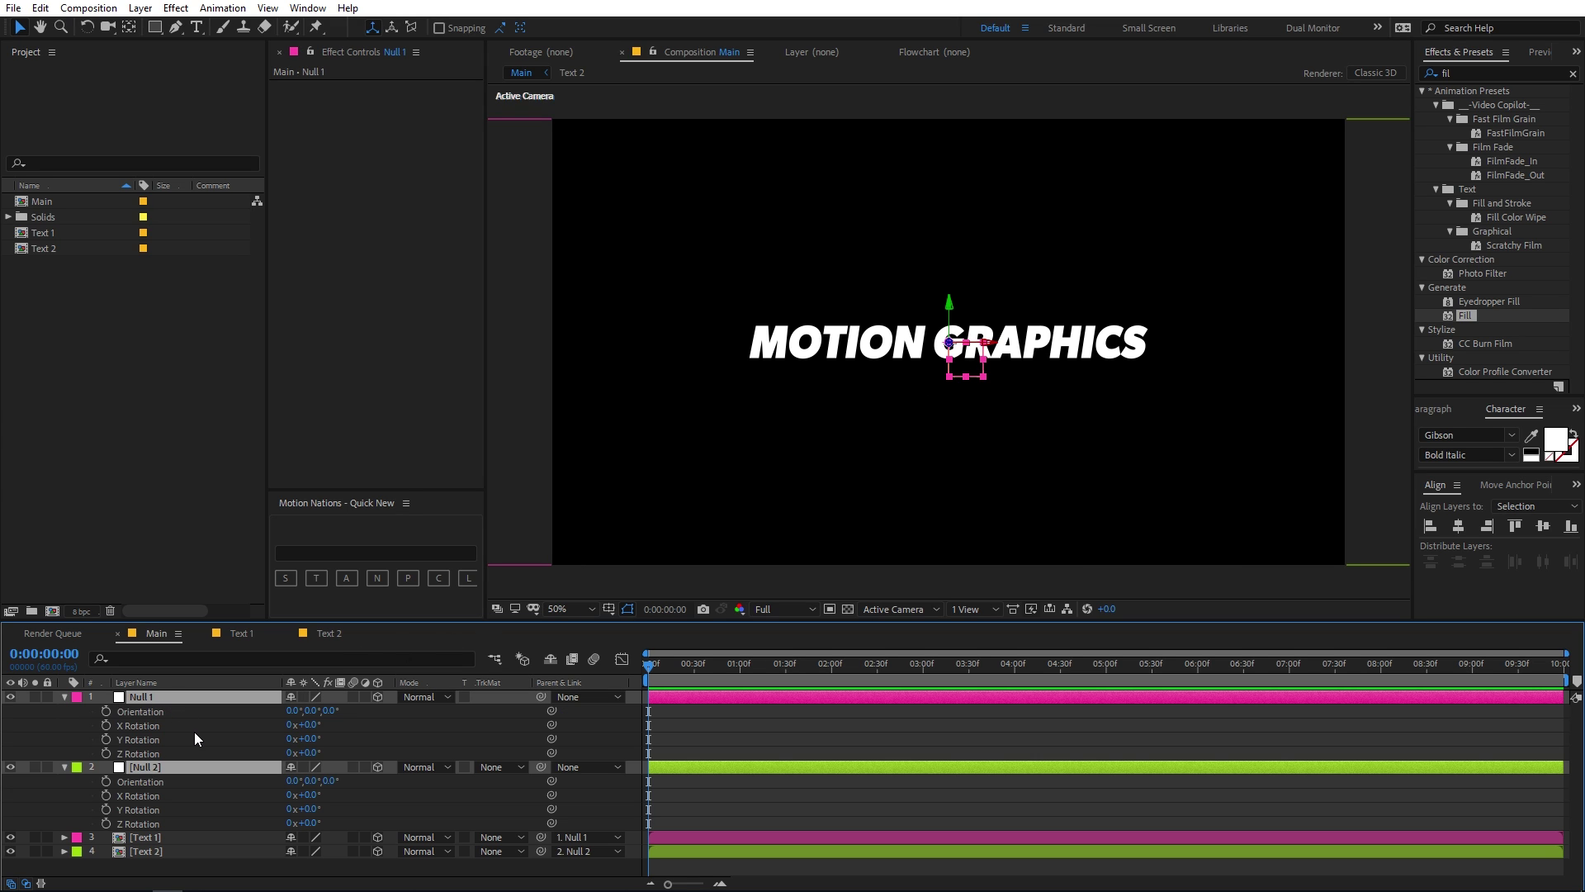
click(144, 739)
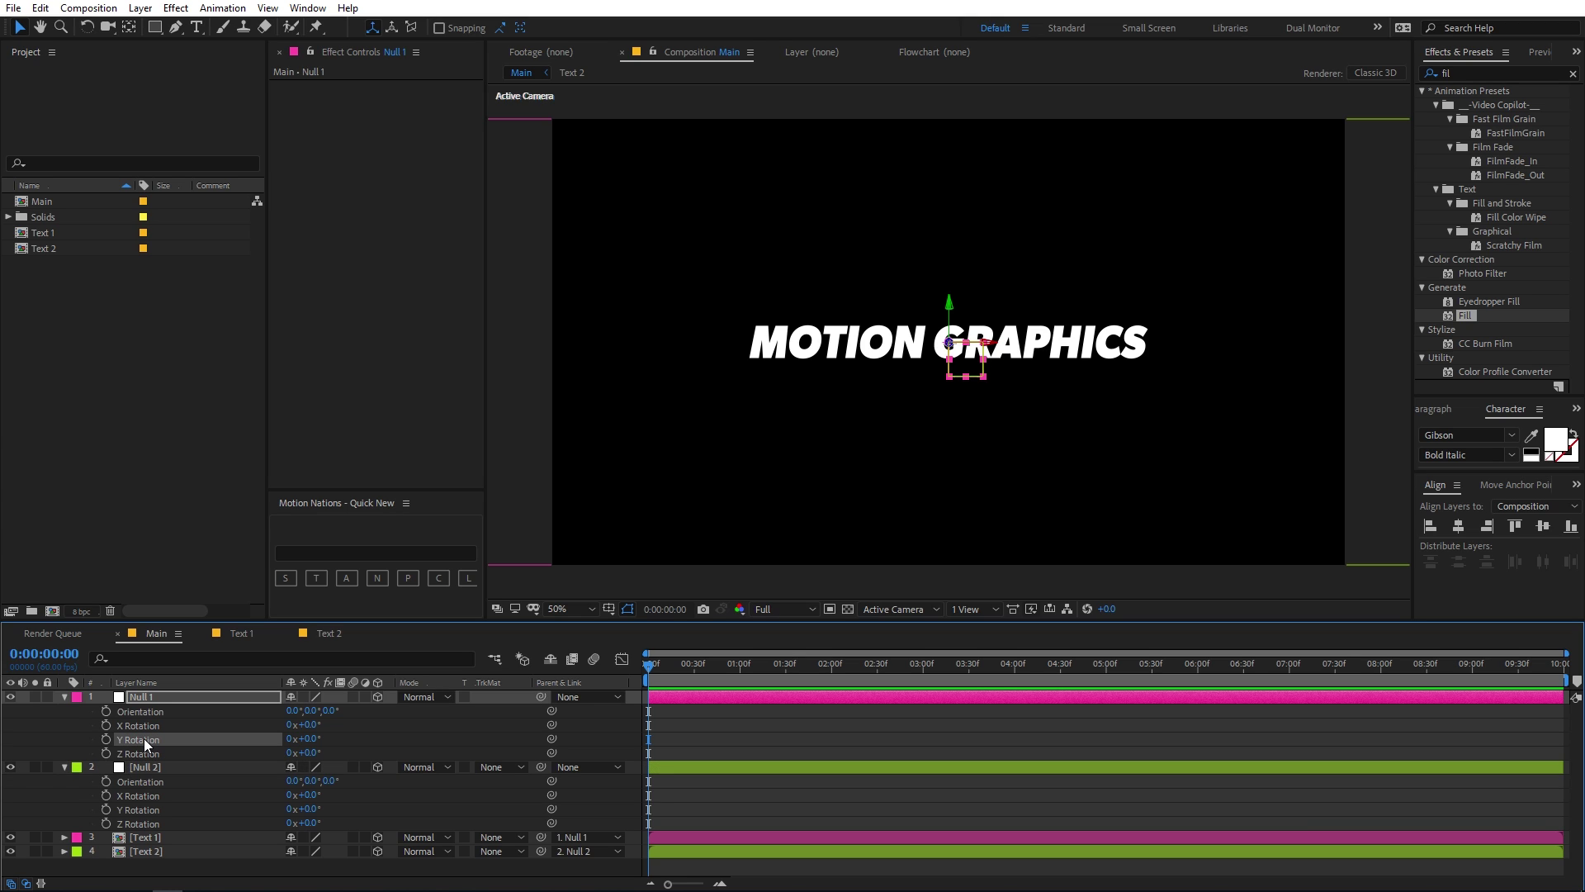
ctrl+click(144, 808)
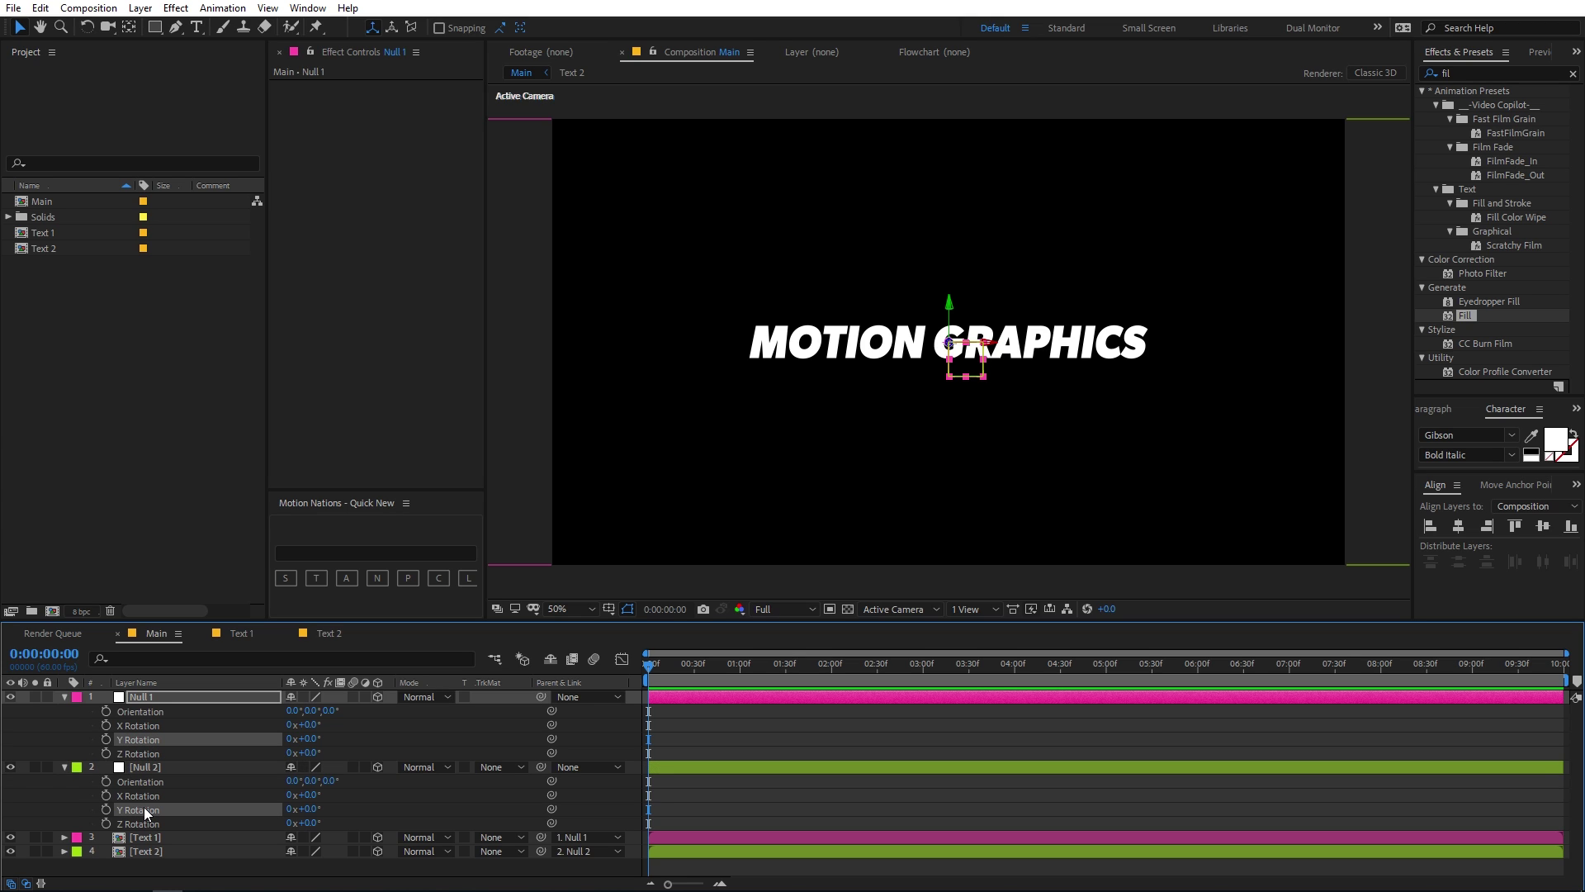
click(105, 738)
drag(666, 740, 690, 812)
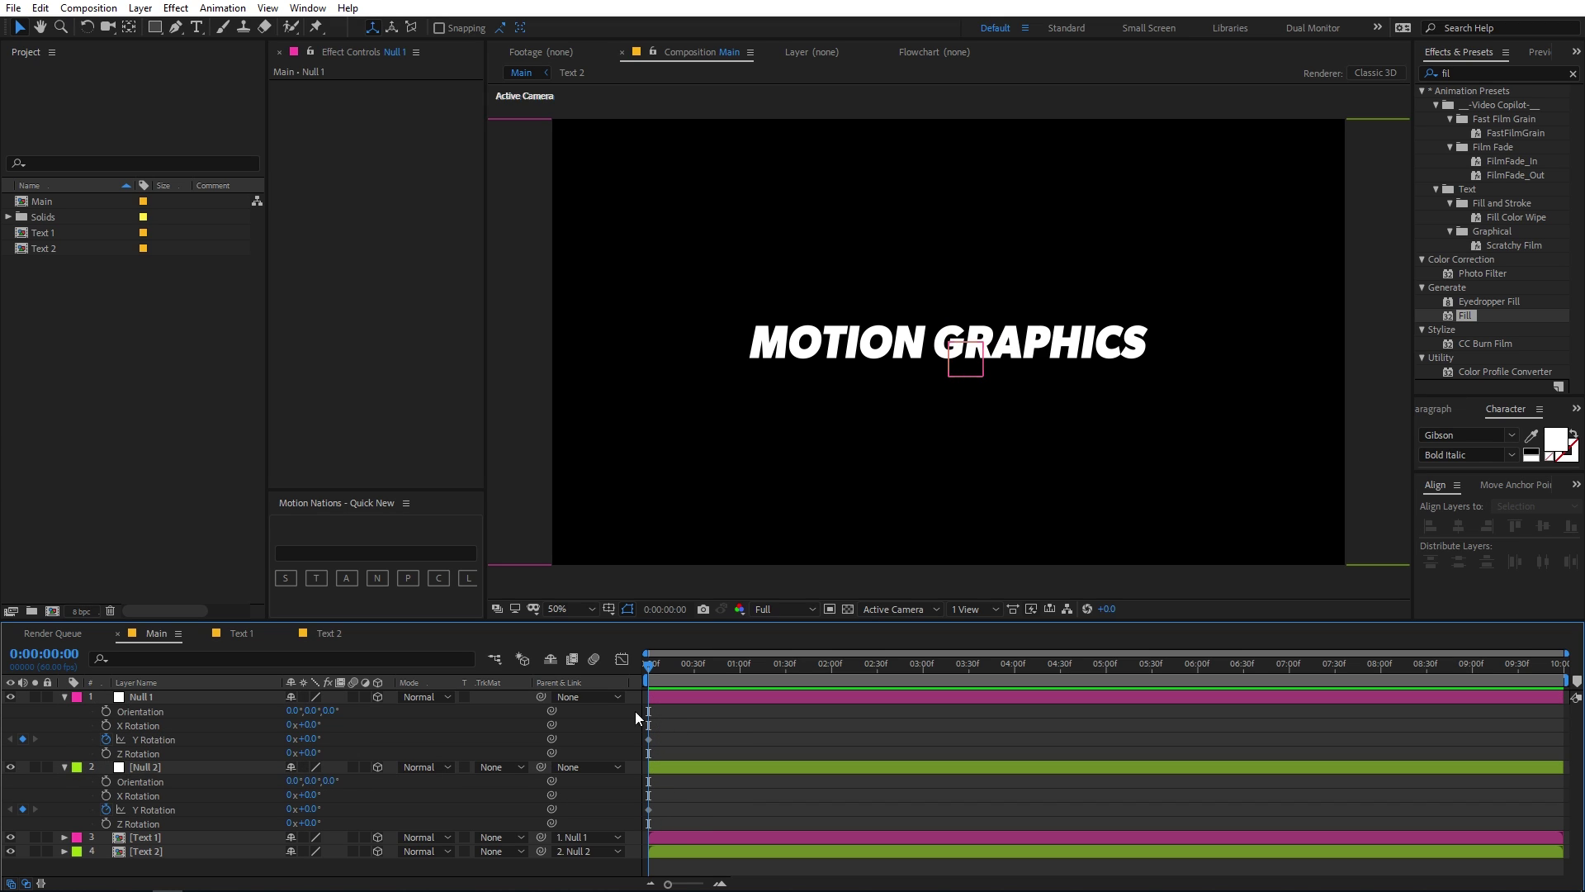
Show only the keyframed properties of both nulls and move their Y Rotation keyframes to about 0:00:00:39.
click(145, 696)
shift+click(161, 766)
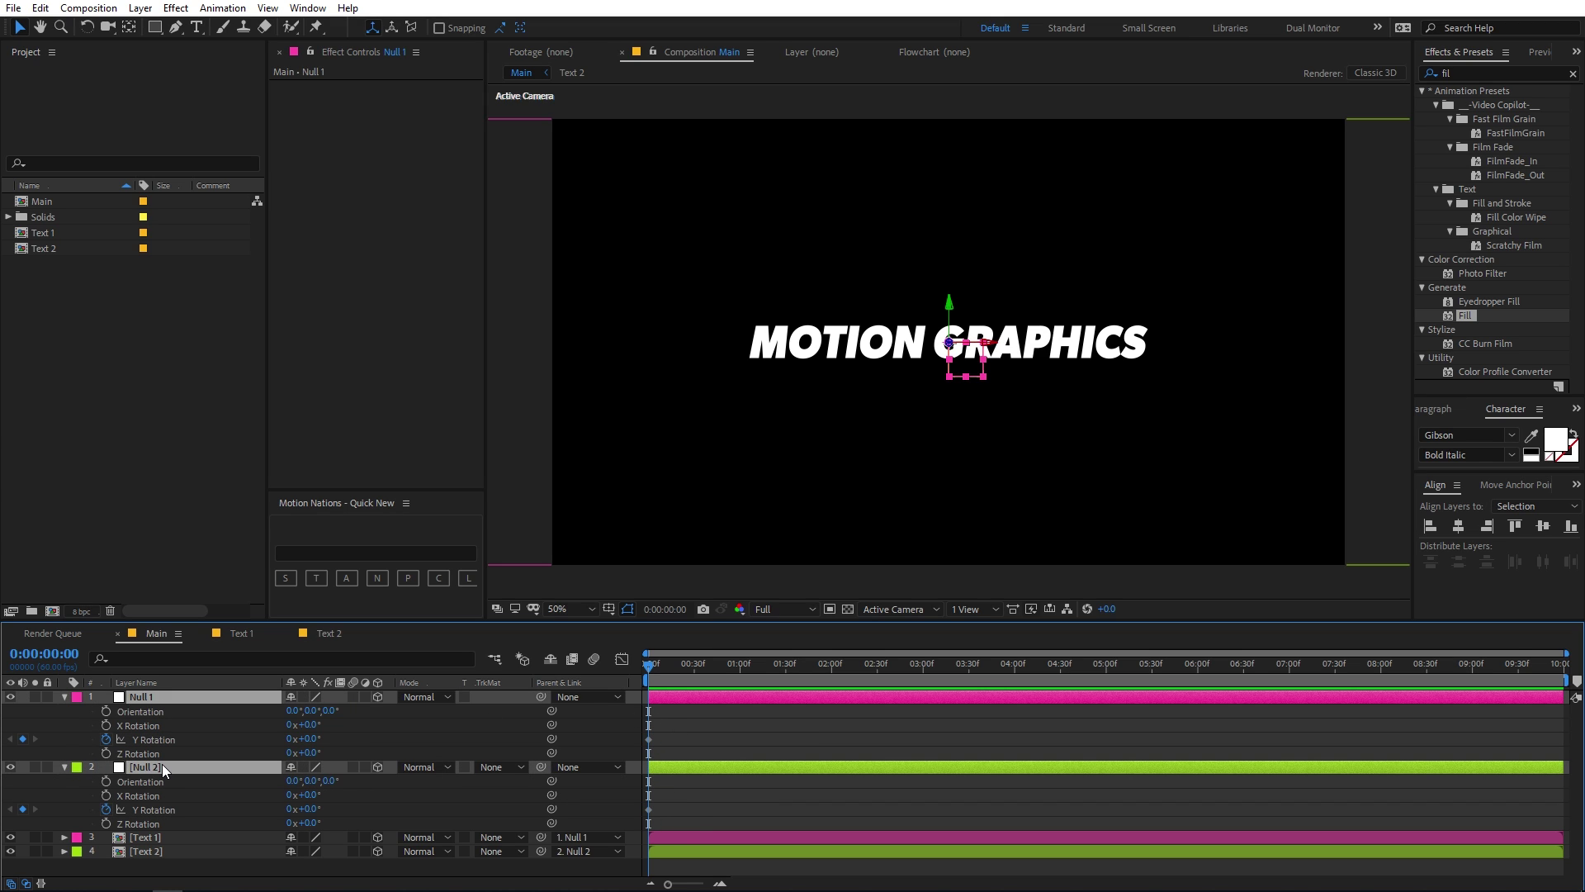
key(r)
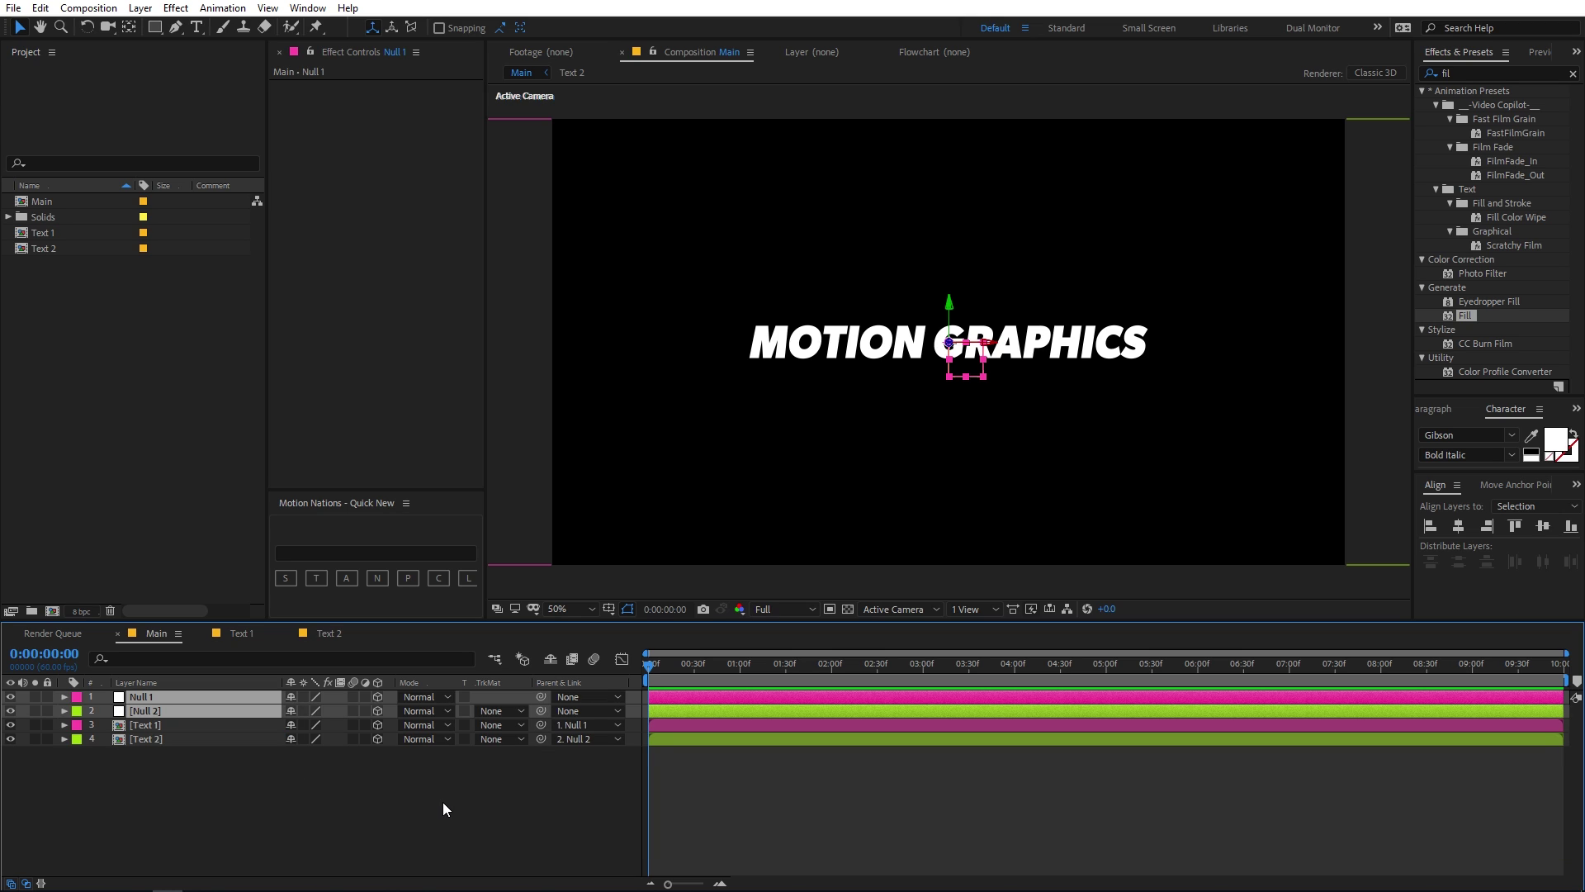
key(u)
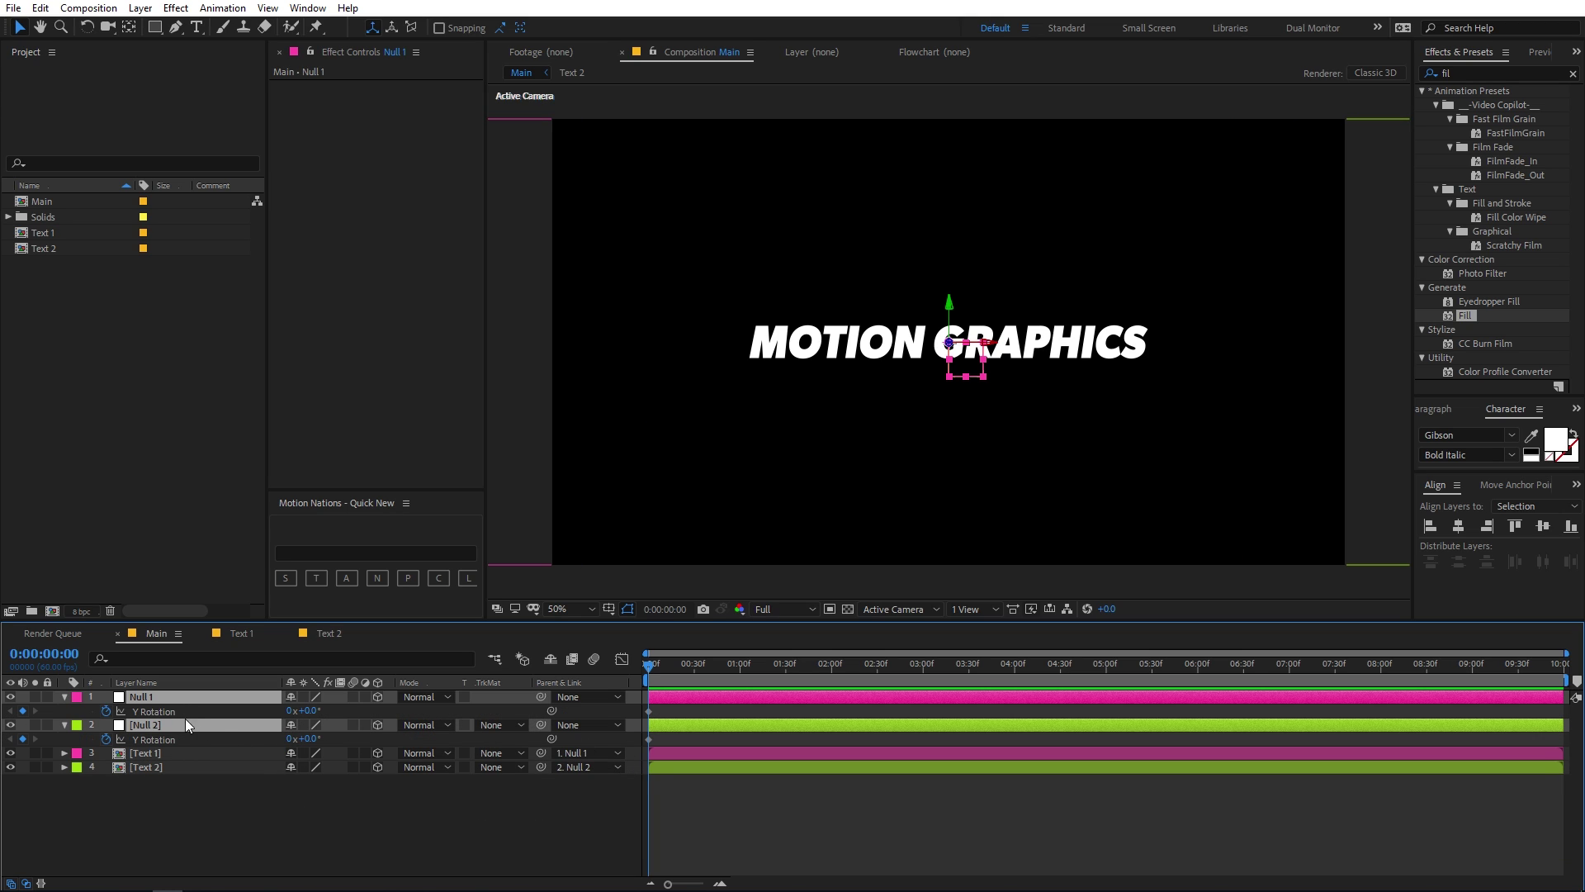
drag(739, 842, 707, 739)
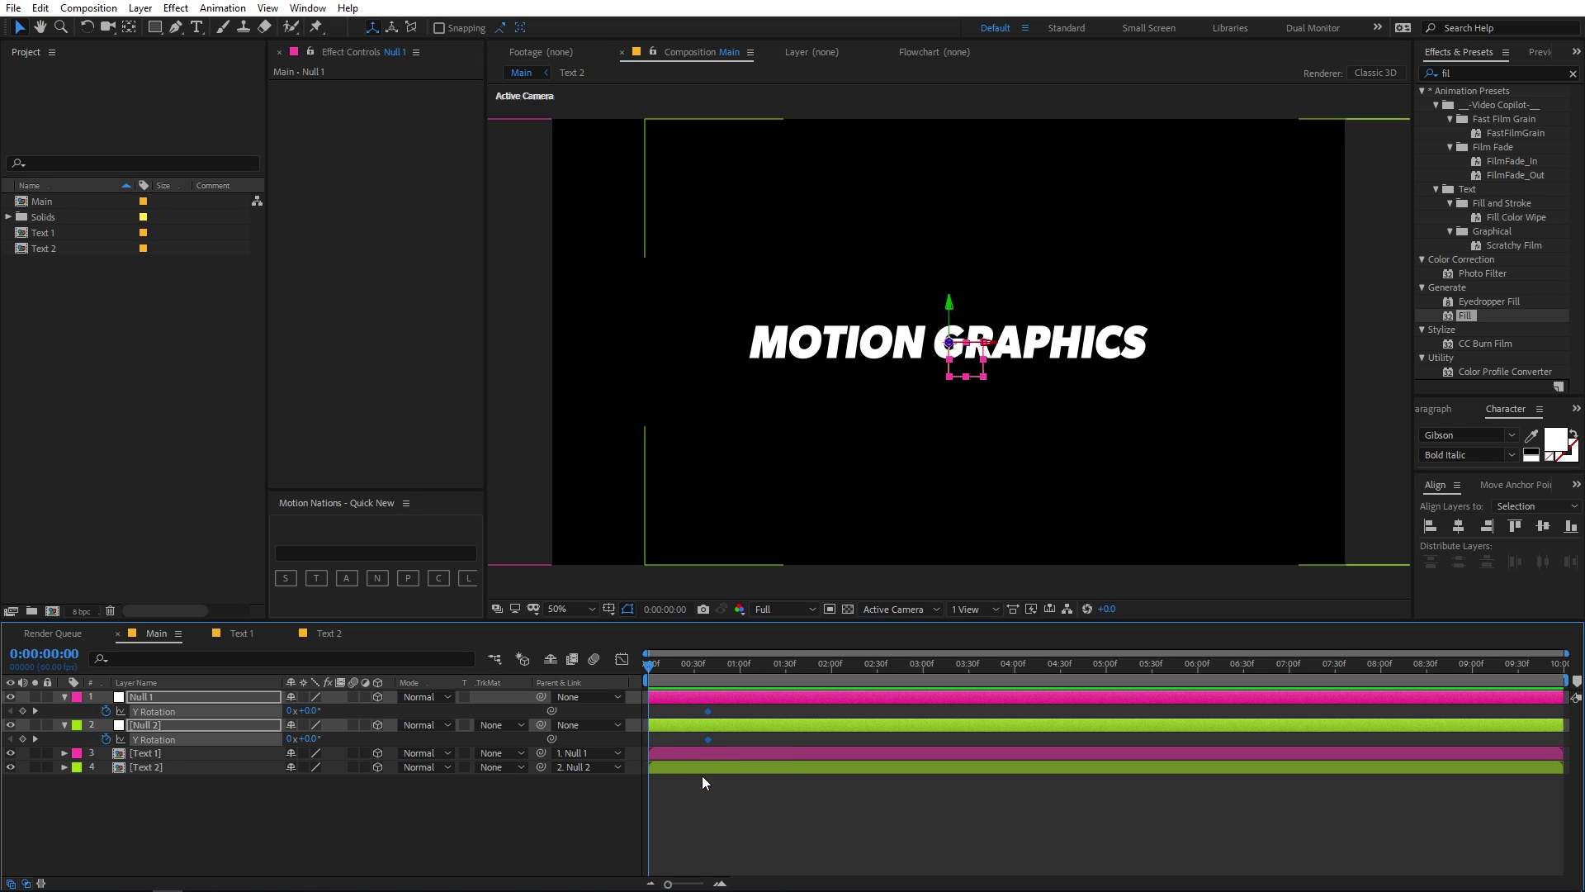
click(705, 776)
Set Null 1's Y Rotation to 80° at the first frame.
click(195, 696)
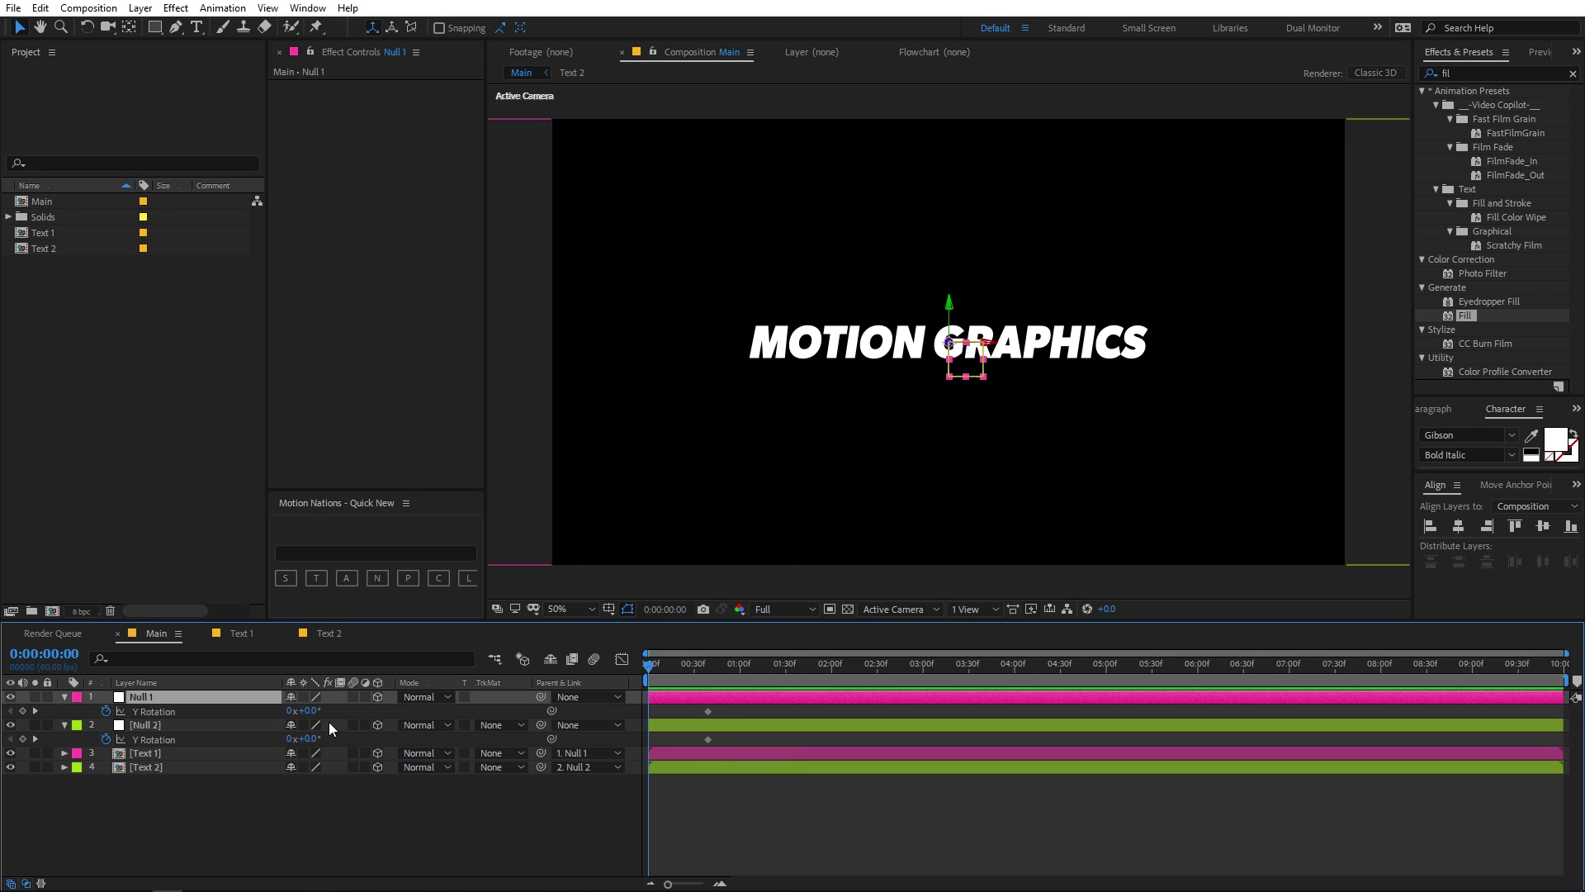
drag(313, 718, 374, 710)
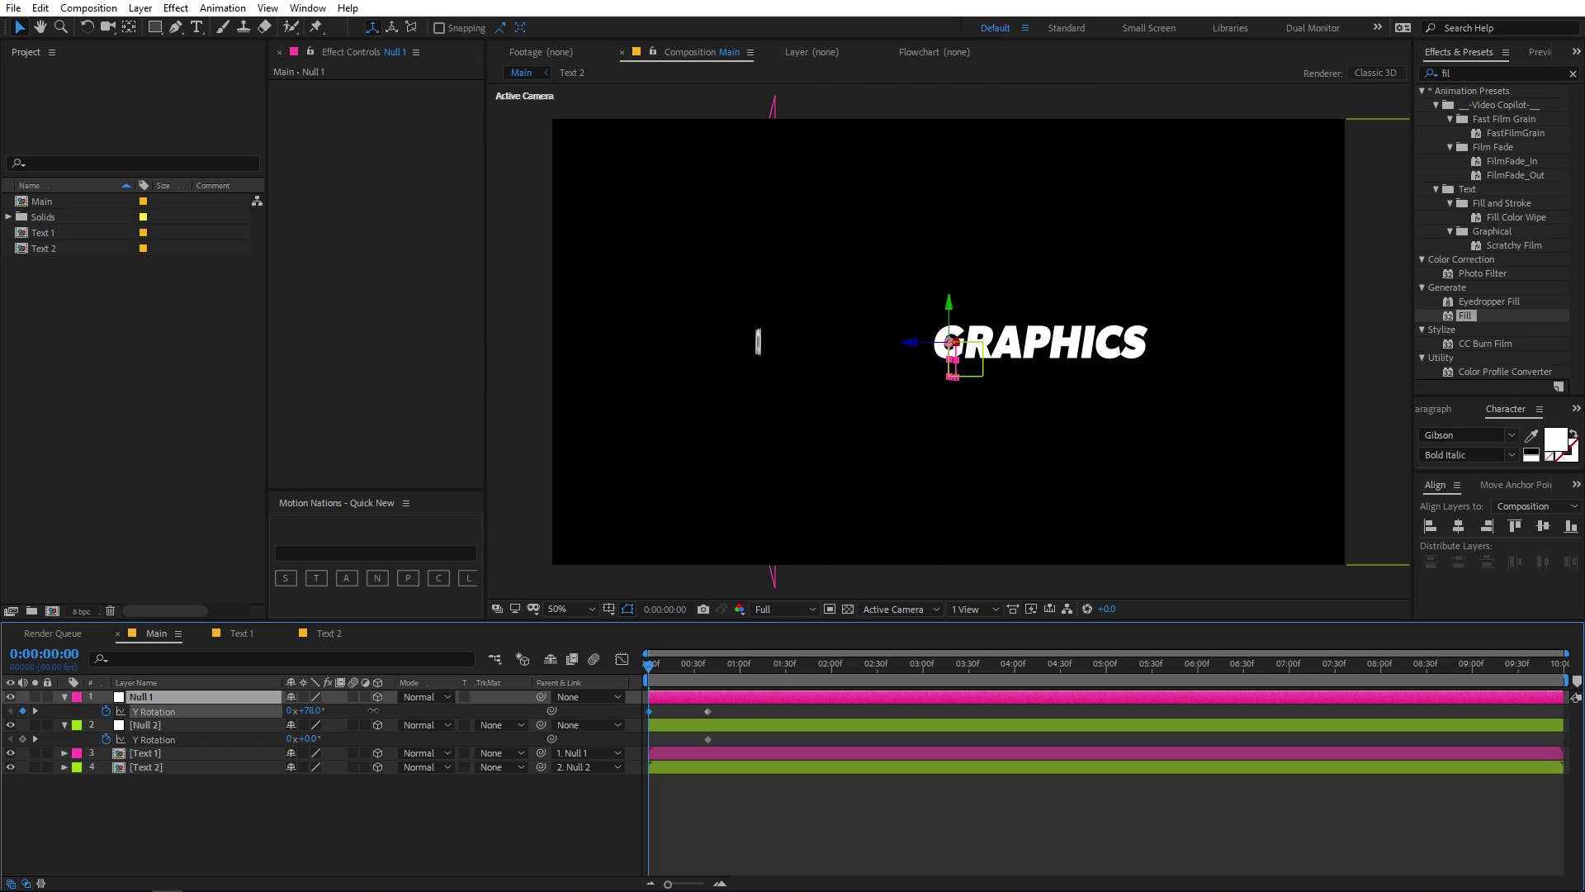
drag(310, 713, 312, 715)
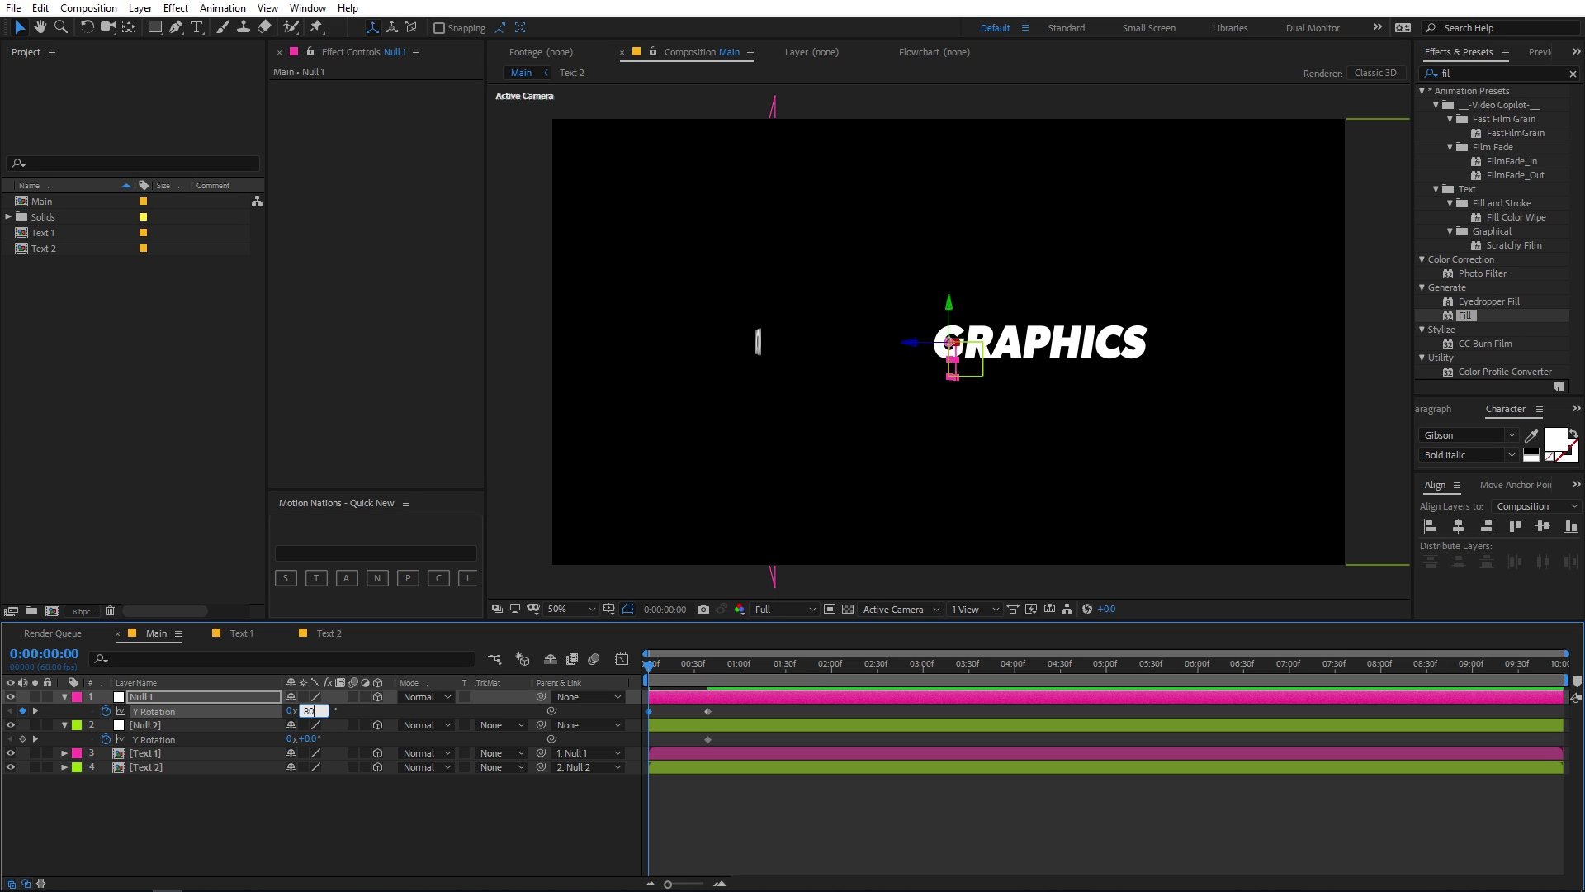
click(345, 746)
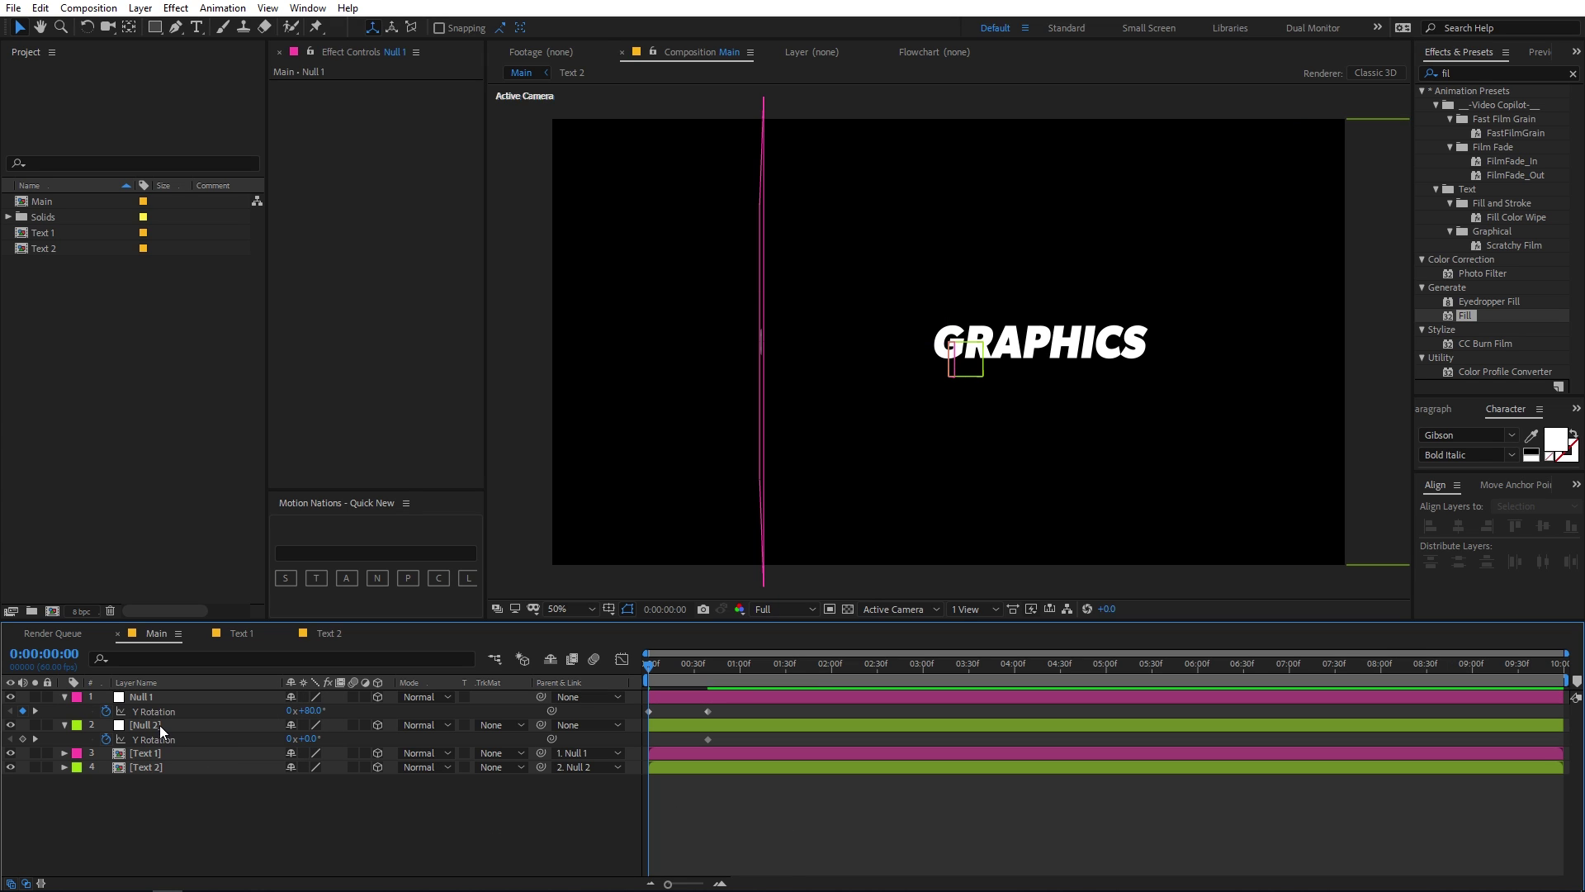
Set Null 2's Y Rotation to -80° at the first frame.
click(160, 725)
drag(310, 741, 315, 738)
click(318, 738)
text(-8)
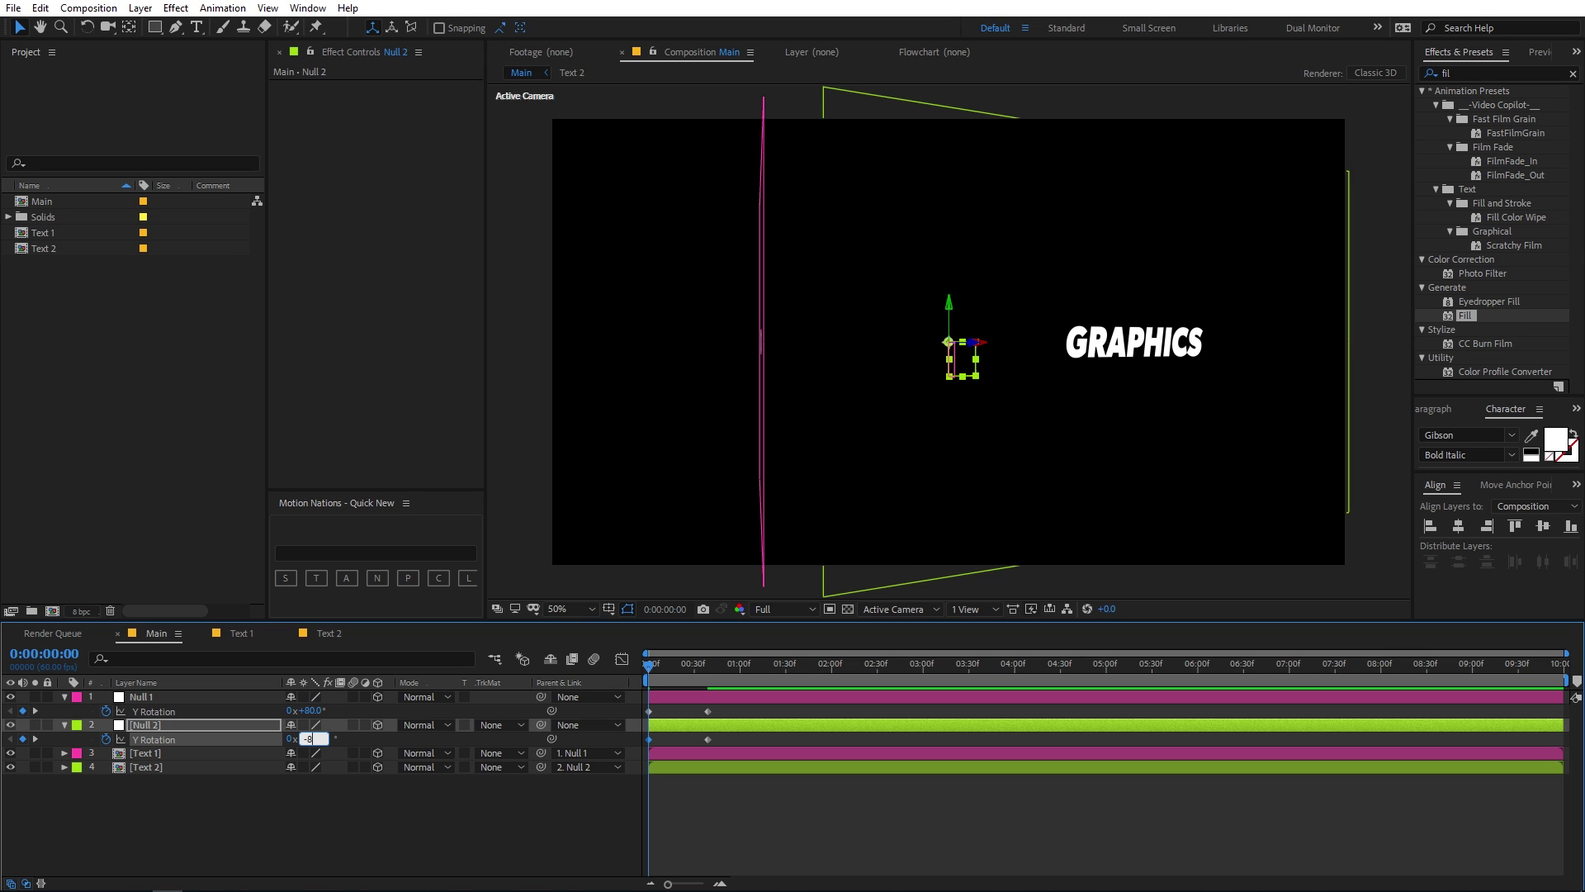
text(0)
key(Return)
click(744, 816)
Preview the rotation animation of both text layers from the start of the composition.
mouse_move(648, 666)
mouse_down()
mouse_move(713, 655)
mouse_move(626, 665)
mouse_up()
key(space)
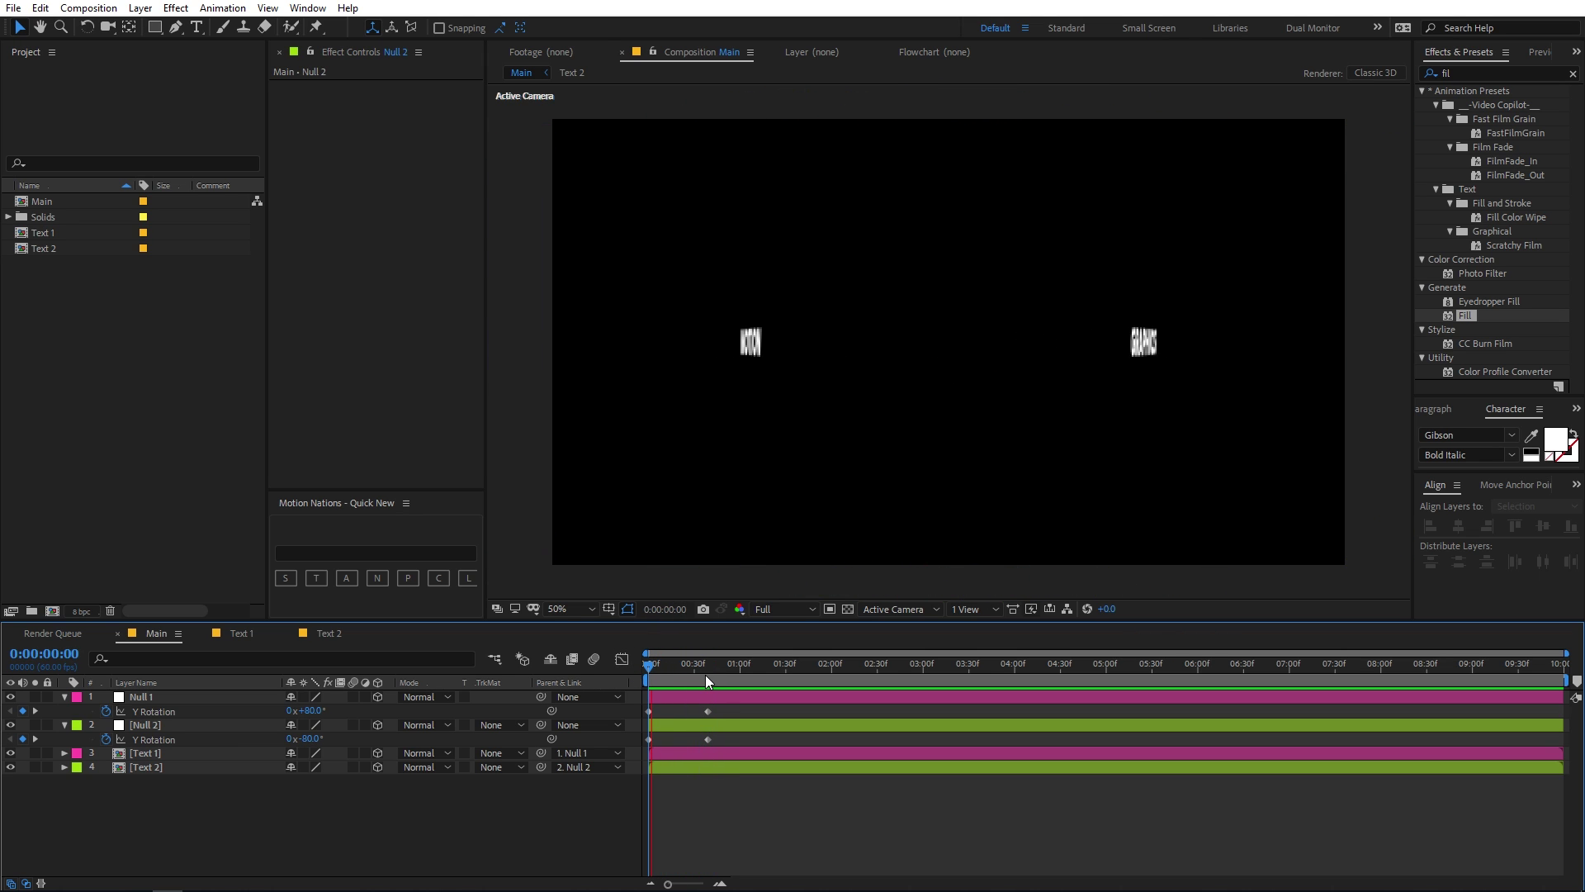
key(space)
key(space)
key(space)
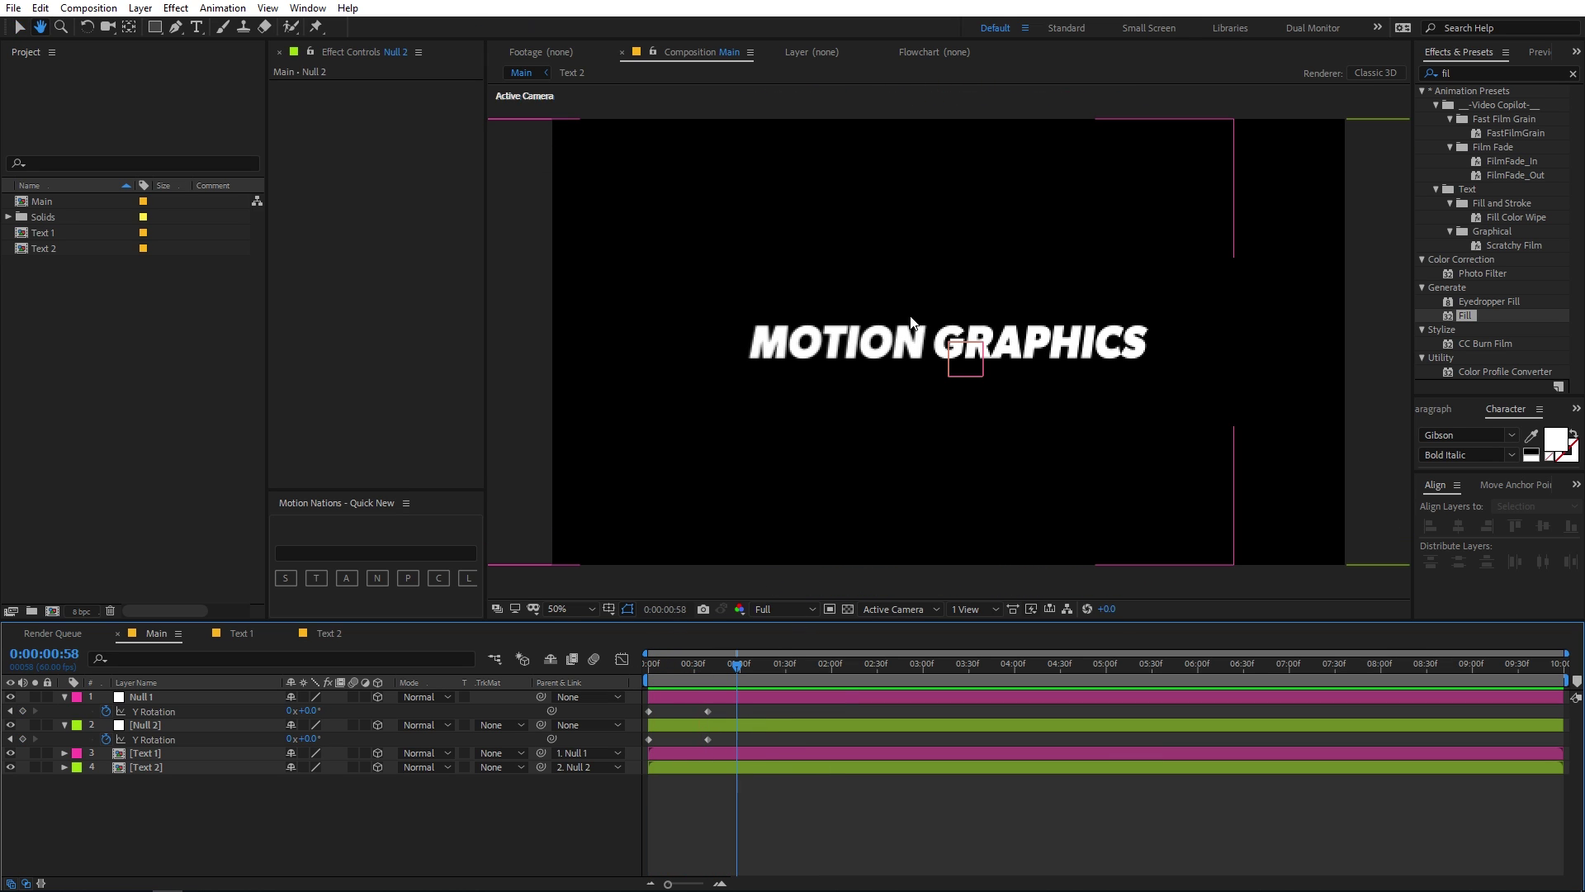
Try extra Y Rotation keyframes on Null 1 and Null 2: 25° and -13° at 0:00:00:54, 7° and 1° at 0:00:01:07.
drag(706, 680, 730, 681)
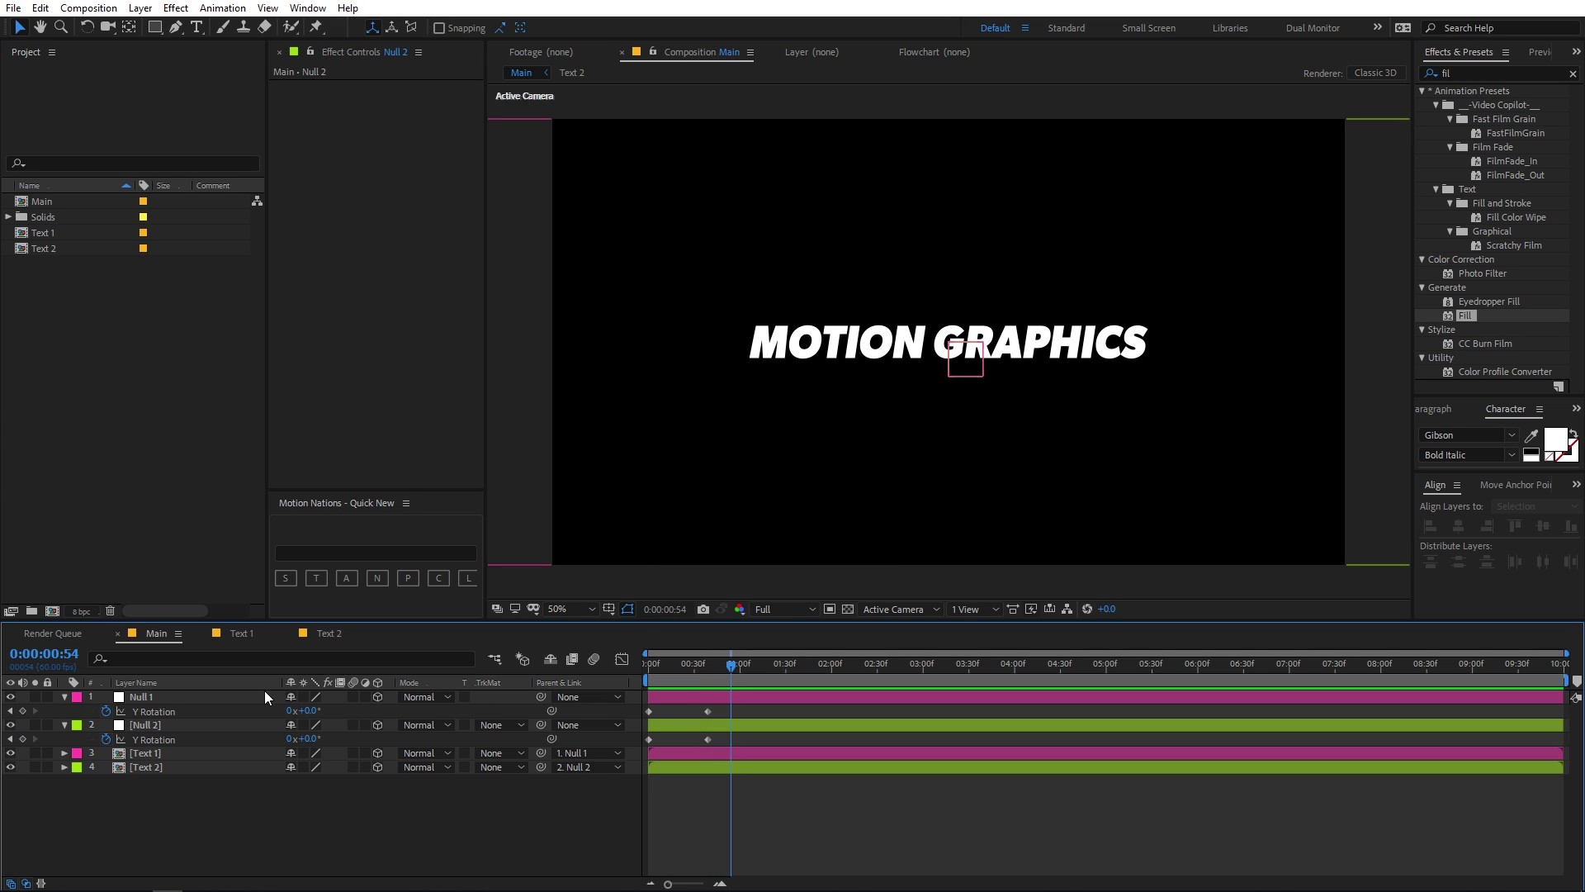
drag(309, 712, 340, 726)
key(space)
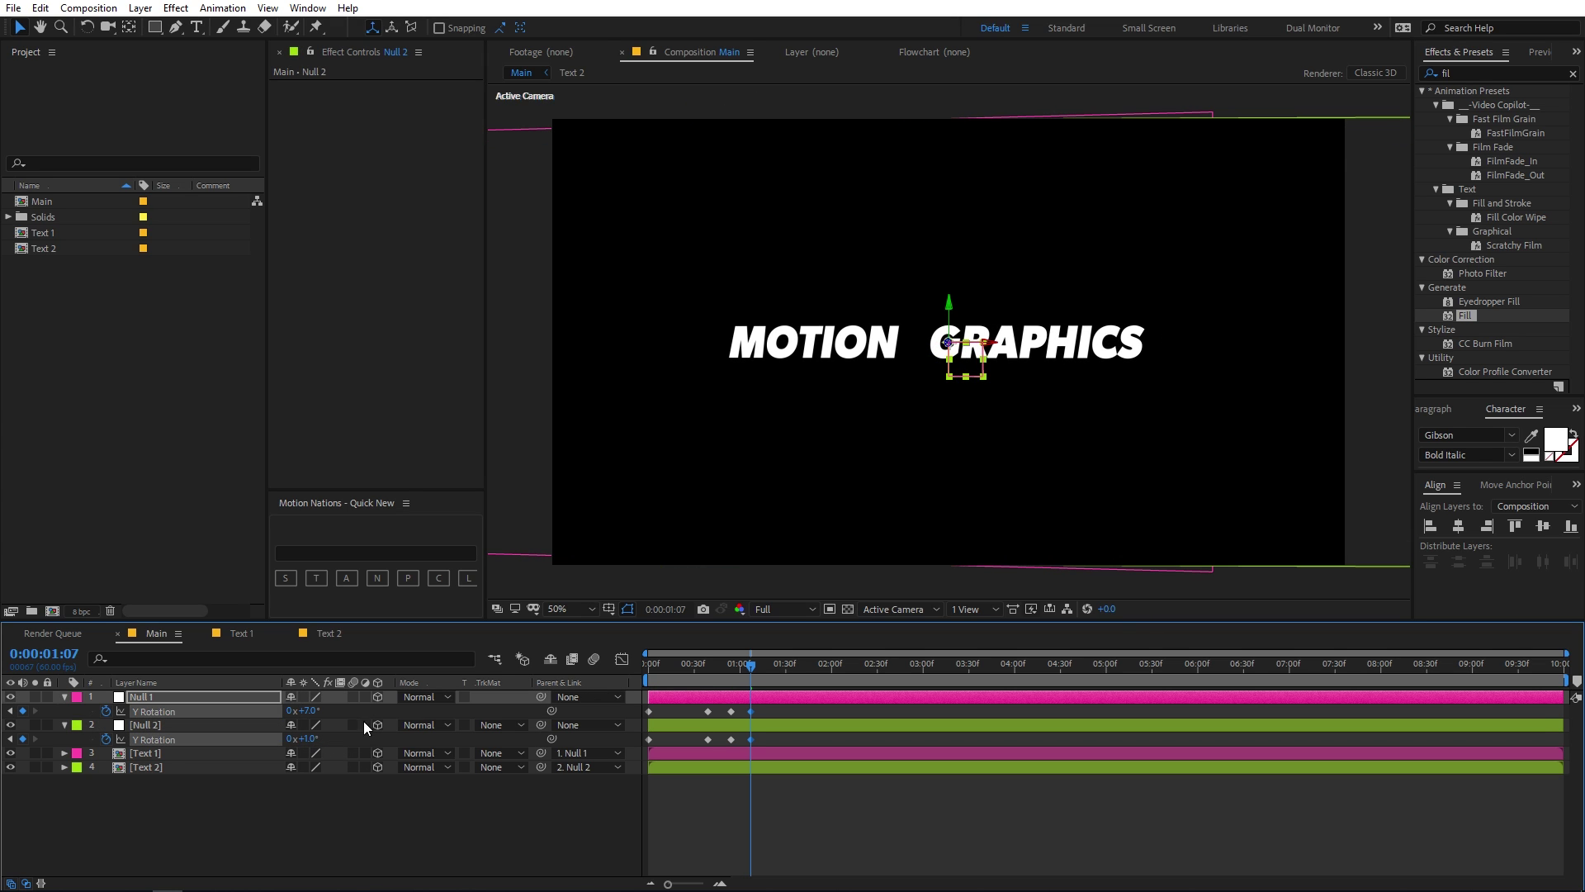
mouse_move(745, 671)
mouse_down()
mouse_move(824, 675)
mouse_move(683, 685)
mouse_move(787, 700)
mouse_move(690, 690)
mouse_move(757, 699)
mouse_up()
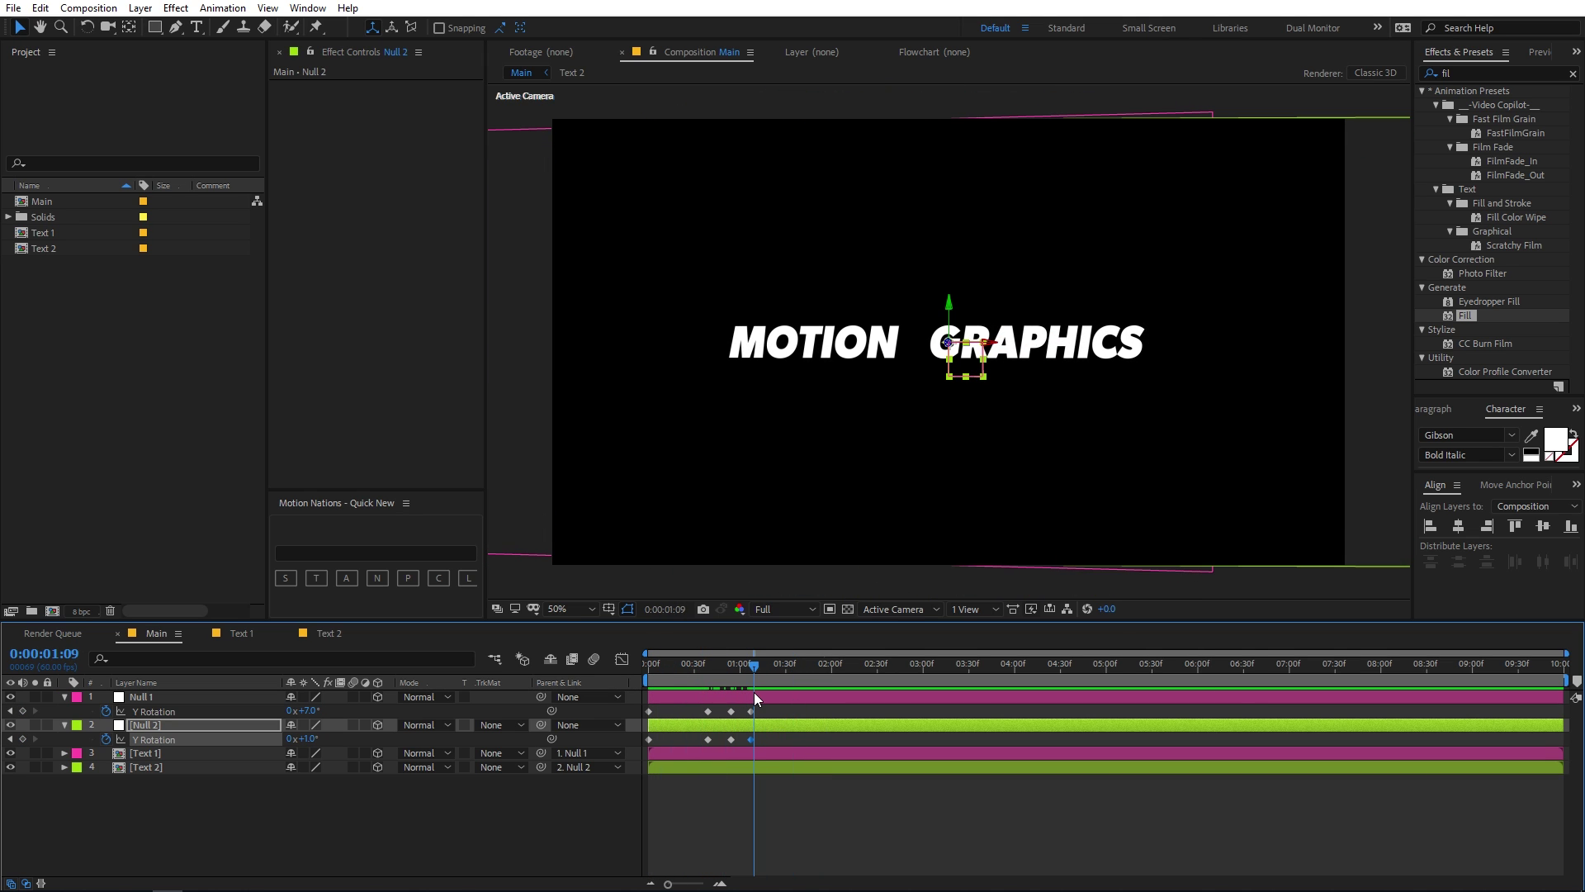
Undo the extra Y Rotation keyframes on both nulls and go to 0:00:00:39.
key(ctrl+z)
key(ctrl+z)
key(ctrl+z)
key(ctrl+z)
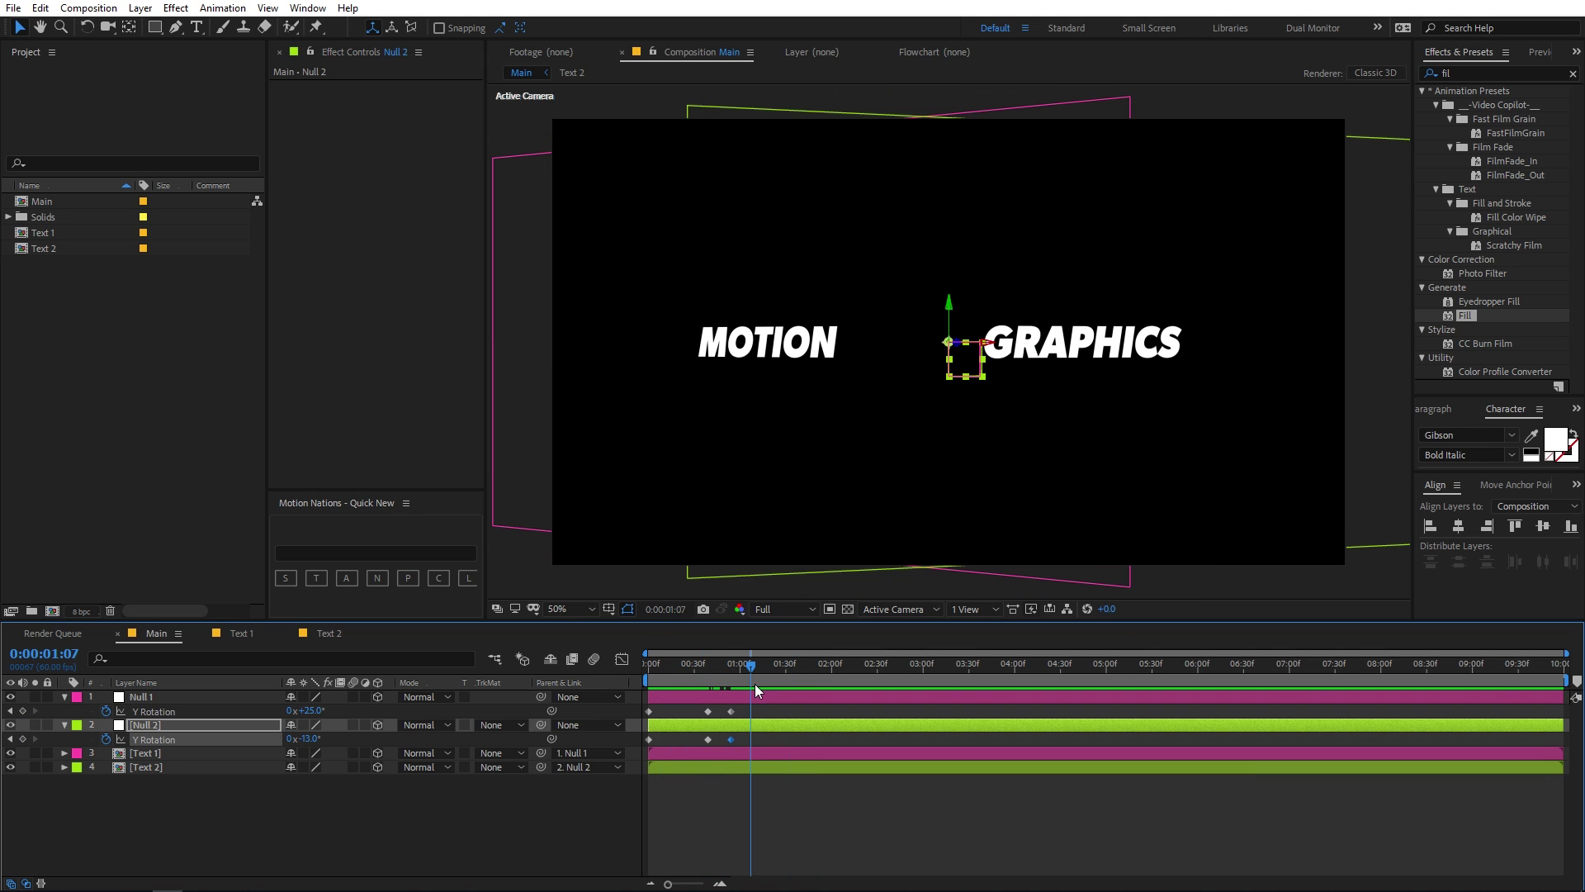
key(ctrl+z)
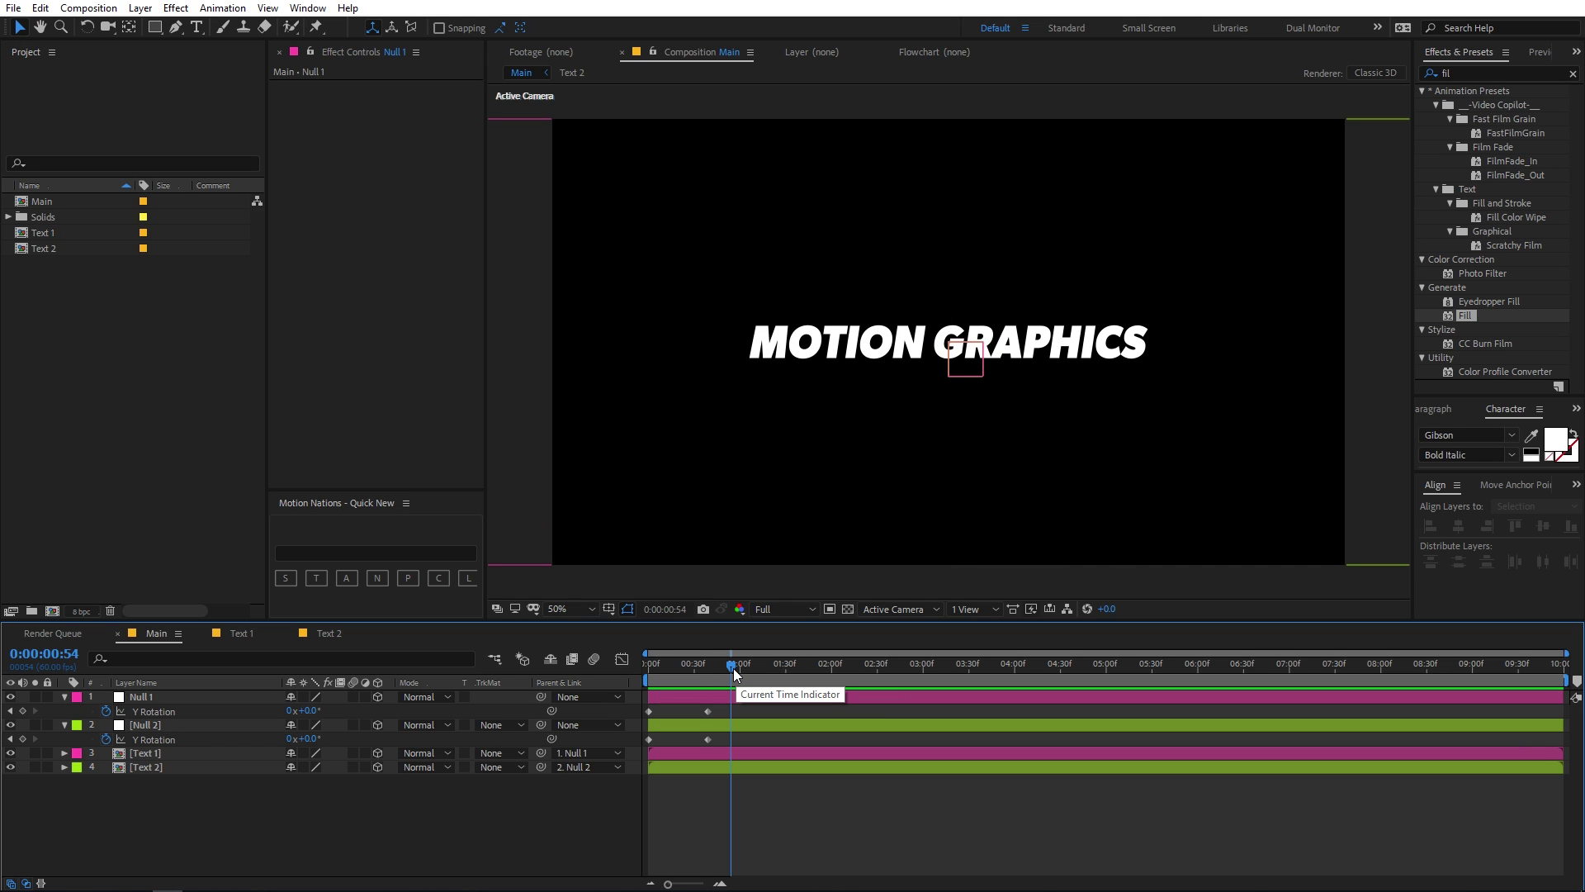
mouse_move(724, 668)
mouse_down()
mouse_move(647, 668)
mouse_move(710, 668)
mouse_up()
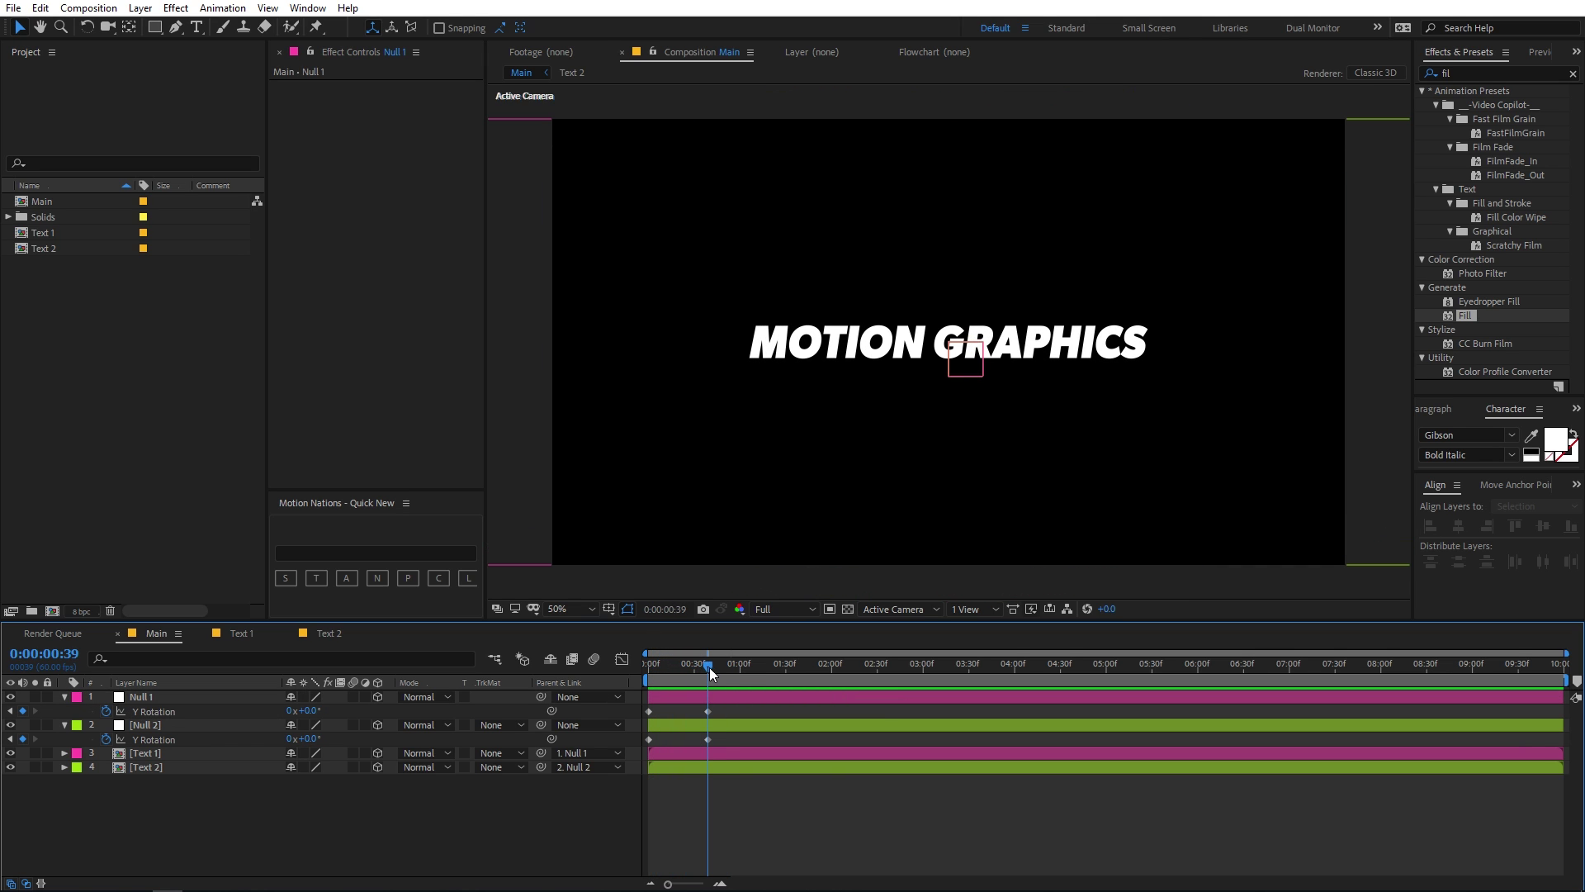
Switch to the browser and find the Keyframe Bounce Back expression in the Realistic Bounce and Overshoot article.
key(alt+Tab)
key(alt+Tab)
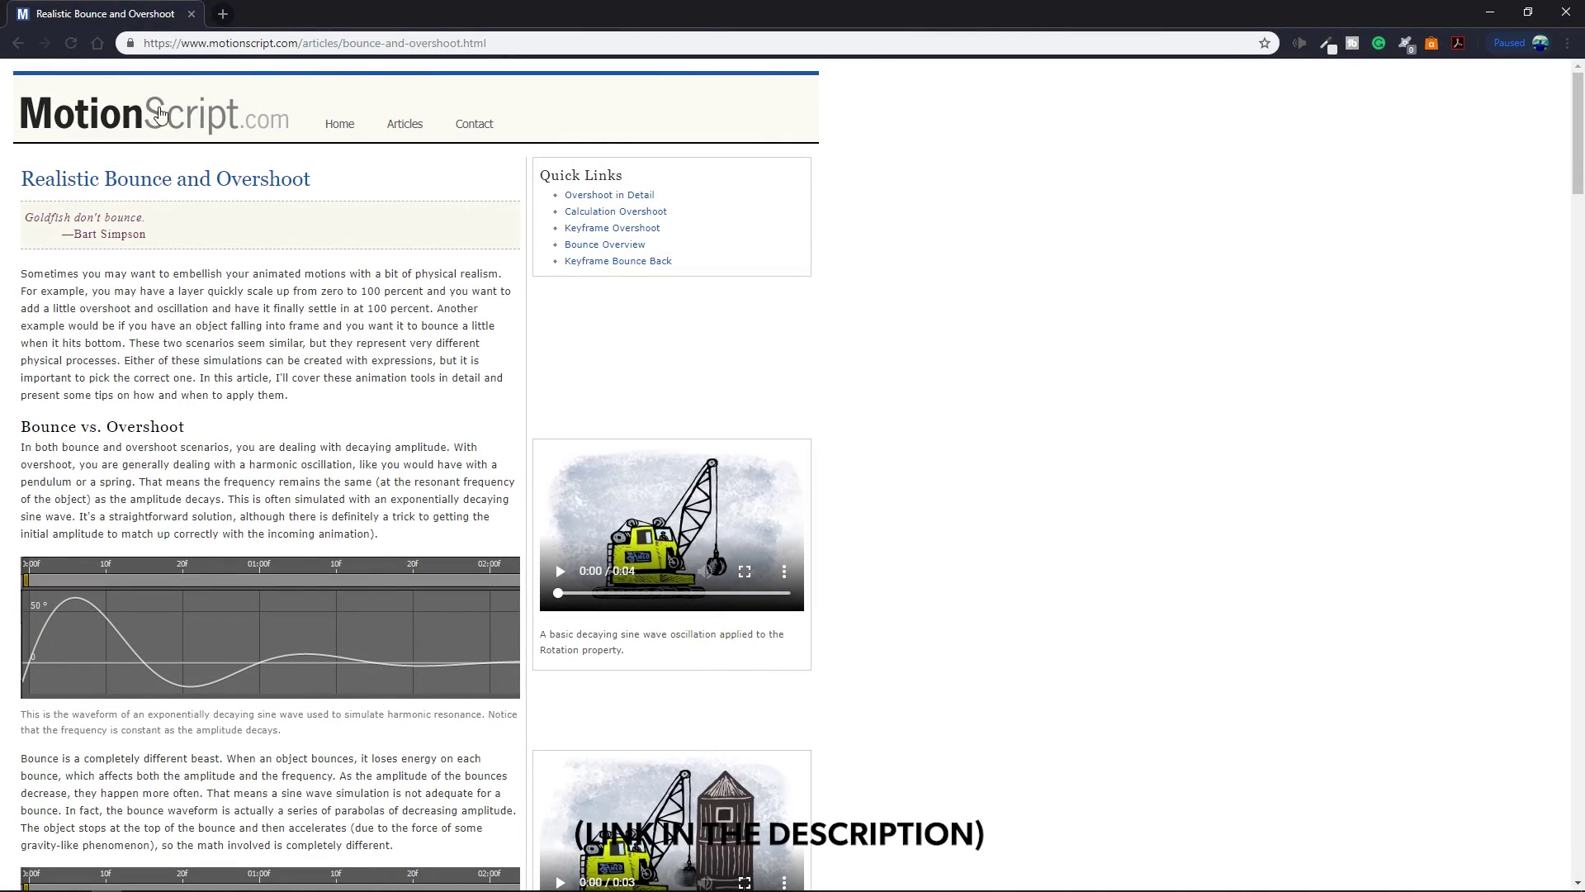
scroll(367, 299, down, 20)
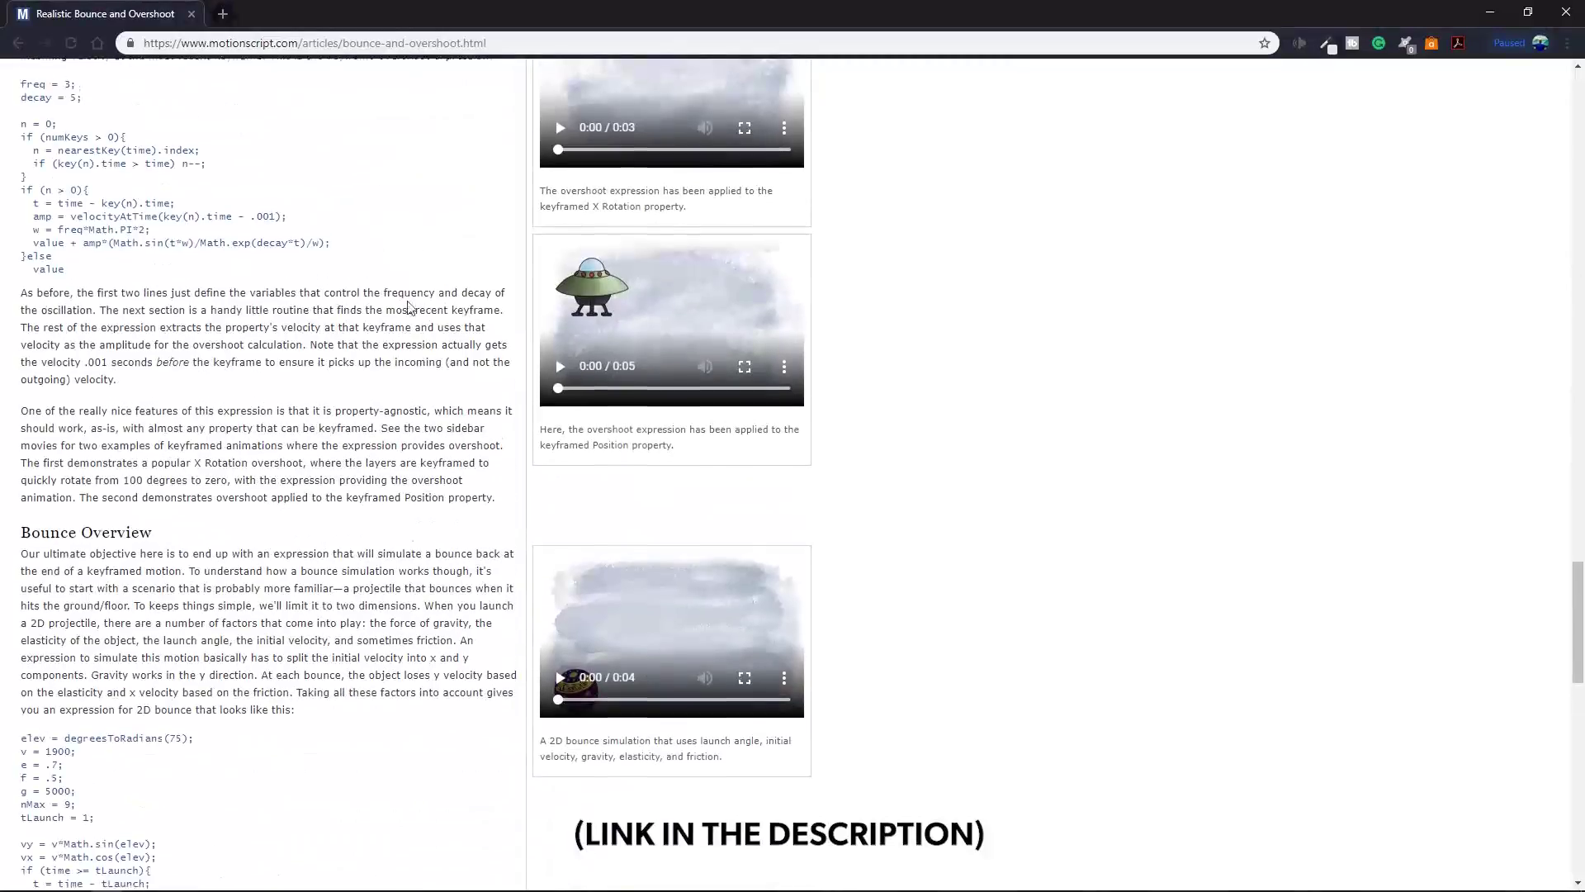
scroll(412, 315, down, 6)
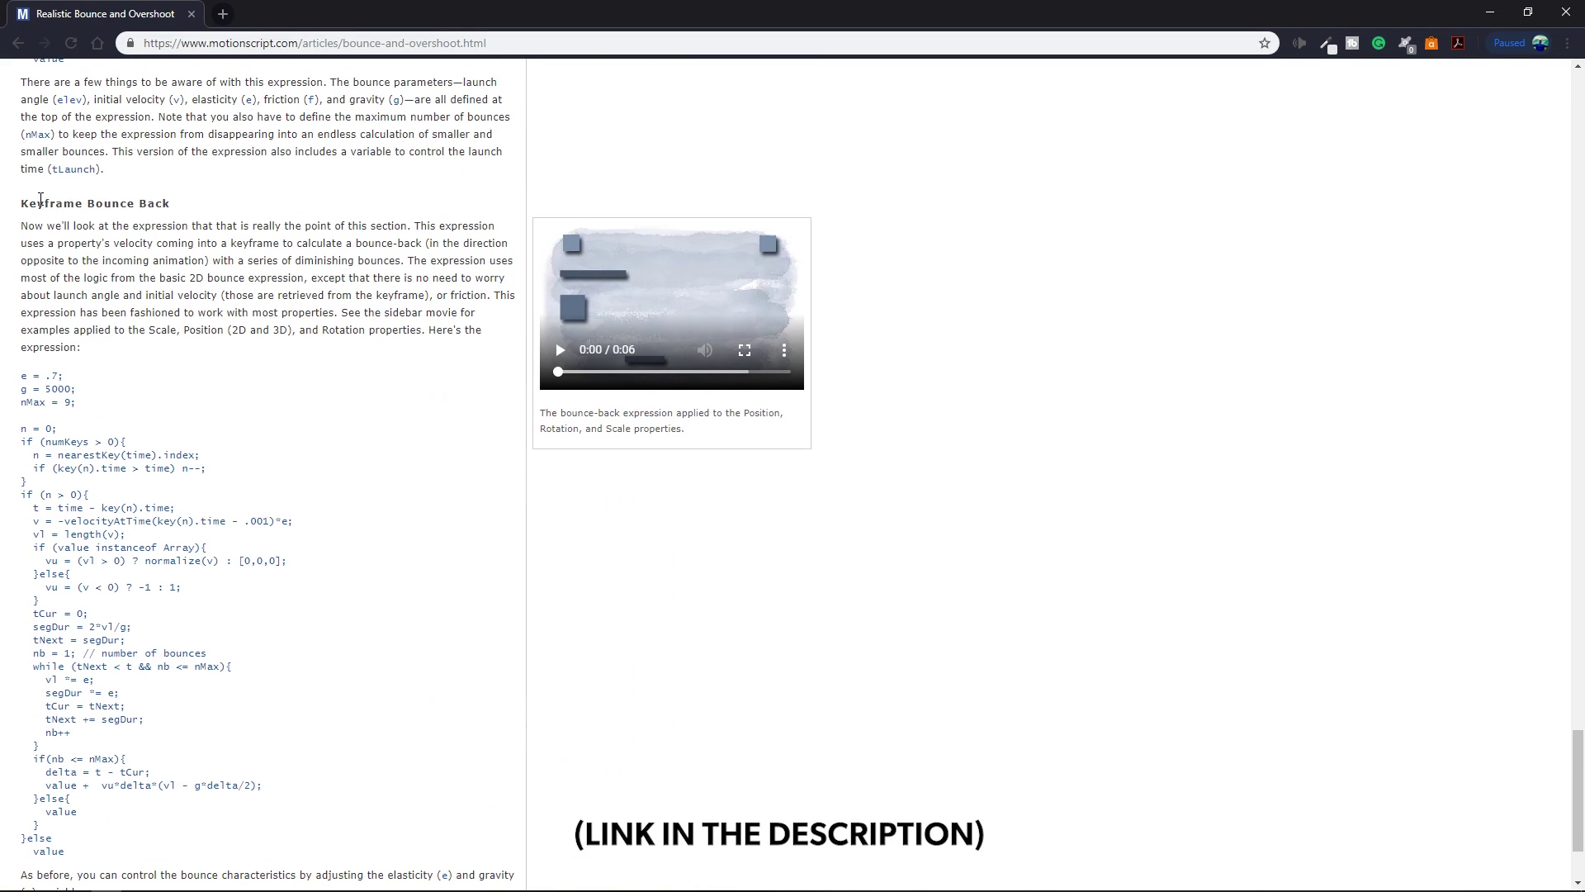
triple_click(38, 205)
click(191, 375)
scroll(233, 388, down, 1)
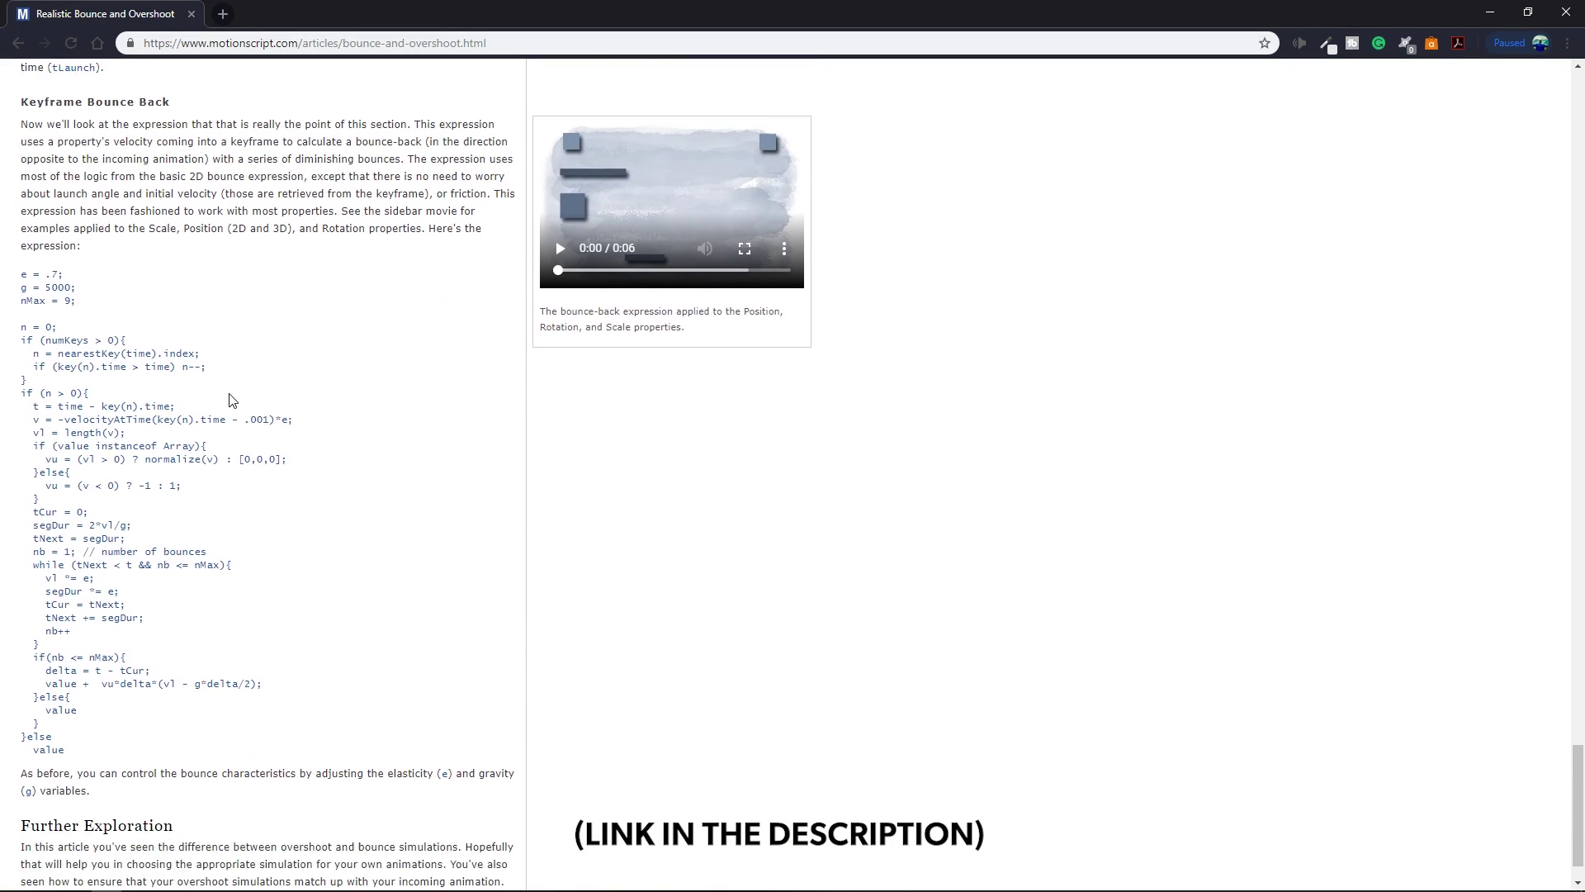
scroll(232, 378, up, 1)
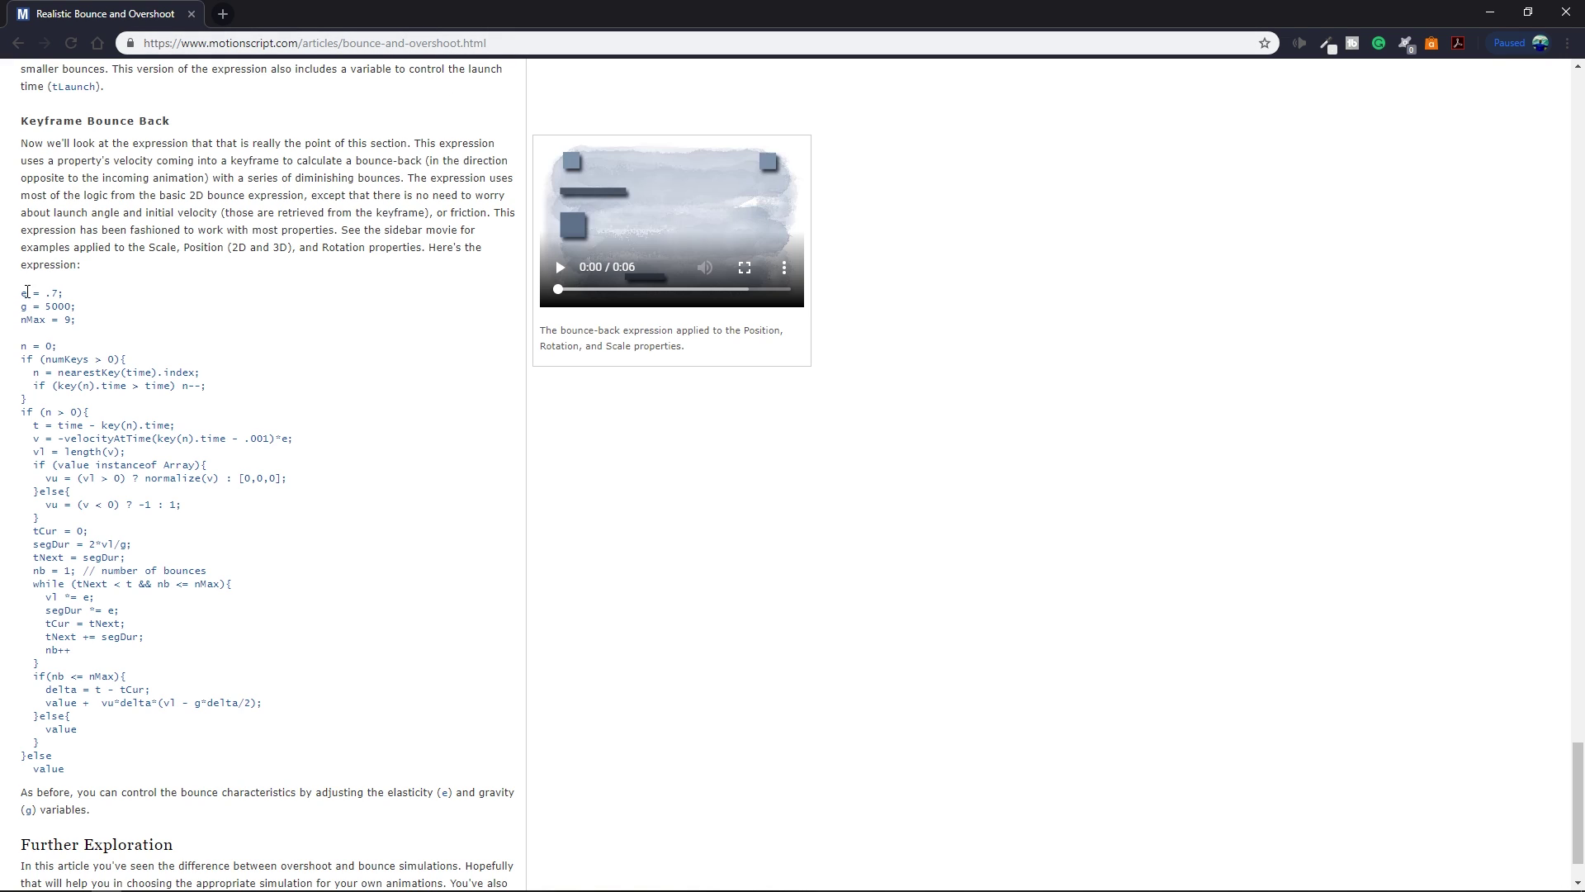
Copy the entire Keyframe Bounce Back expression and switch back to After Effects at the first frame of Main.
drag(24, 294, 69, 776)
right_click(50, 565)
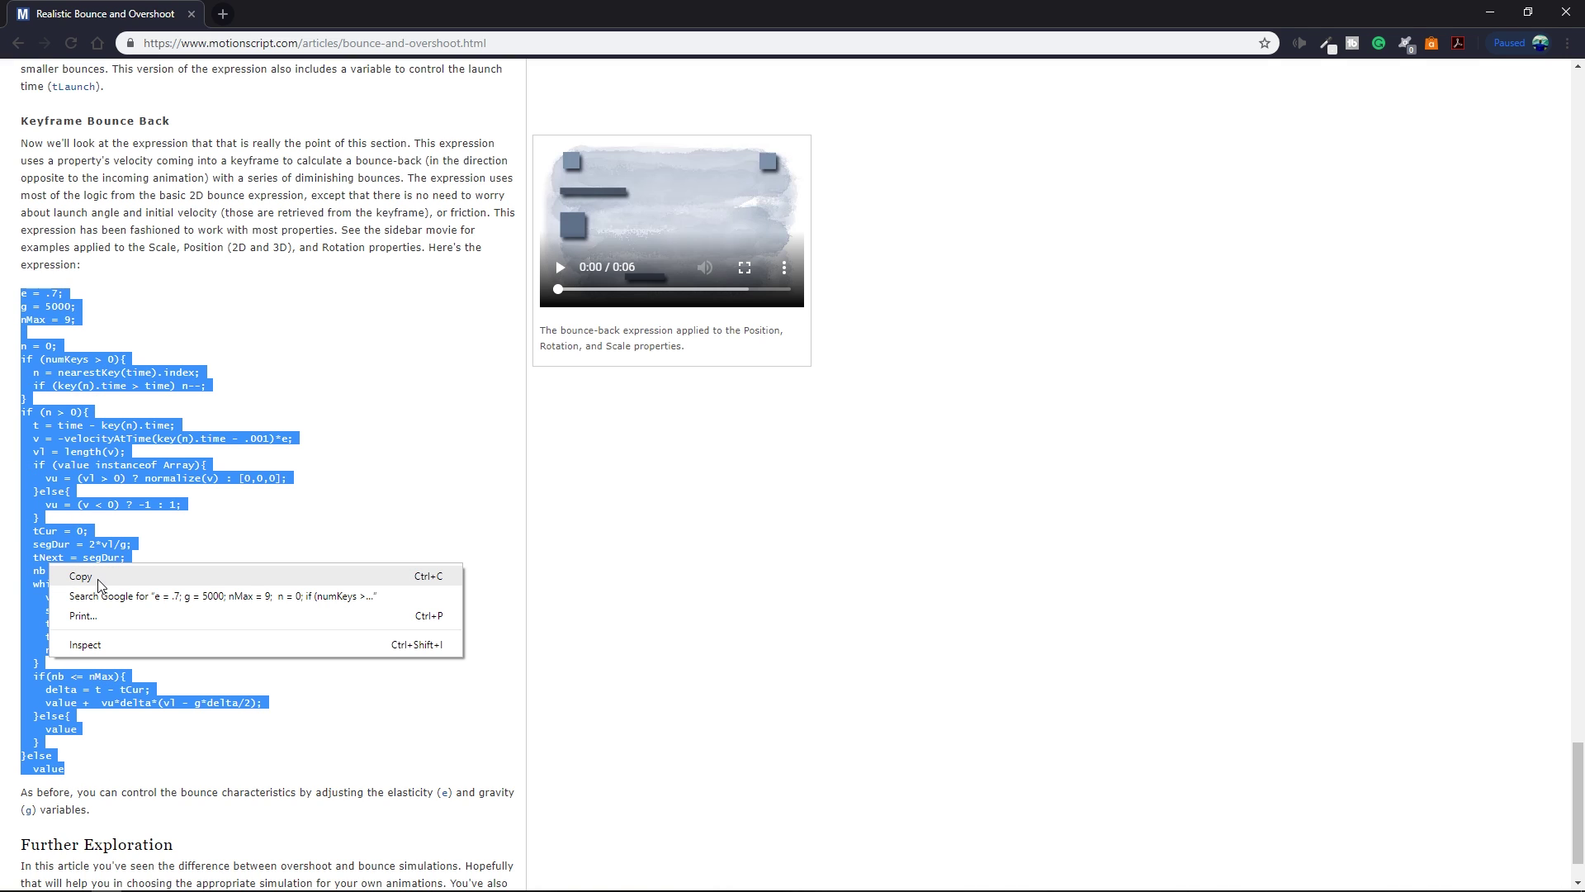
click(80, 571)
key(alt+Tab)
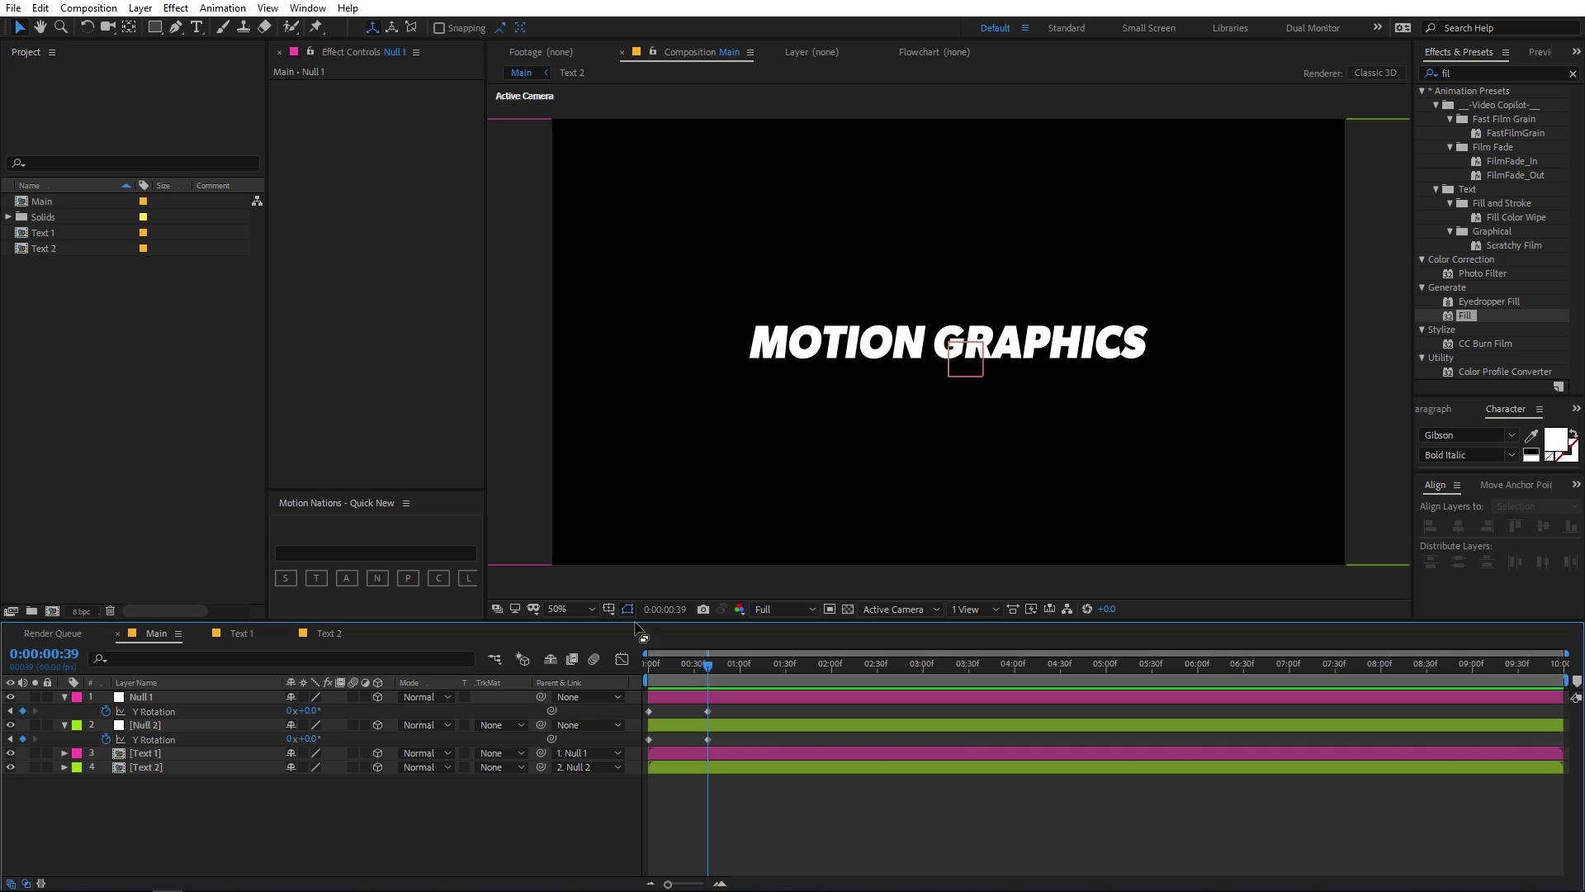
drag(706, 666, 603, 679)
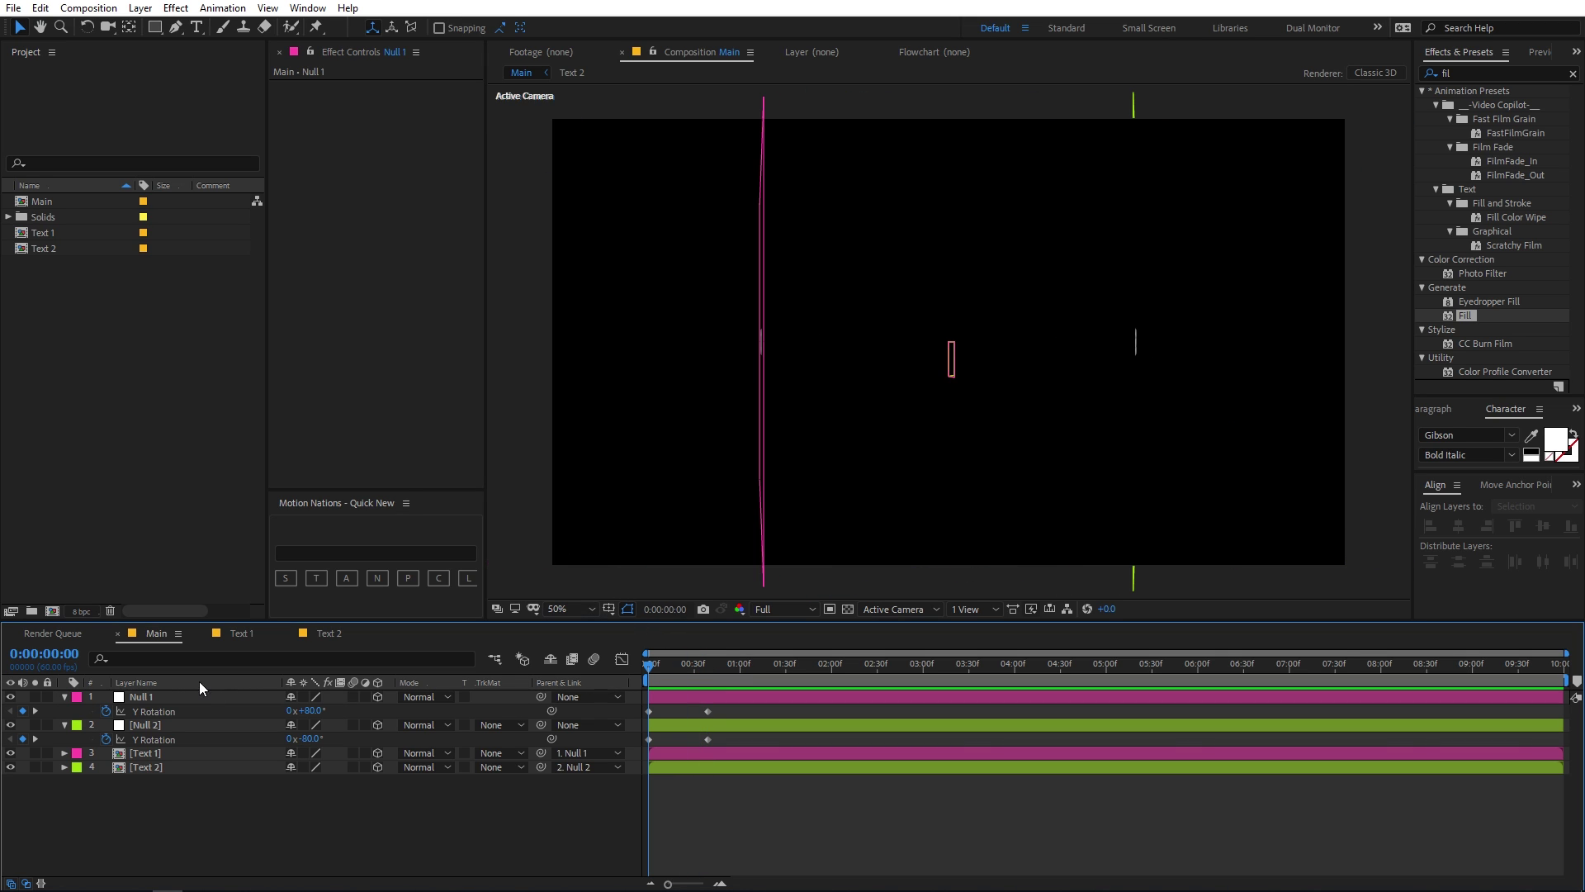
Replace the Y Rotation expressions of Null 1 and Null 2 with the copied Keyframe Bounce Back code and preview the animation.
alt+click(106, 712)
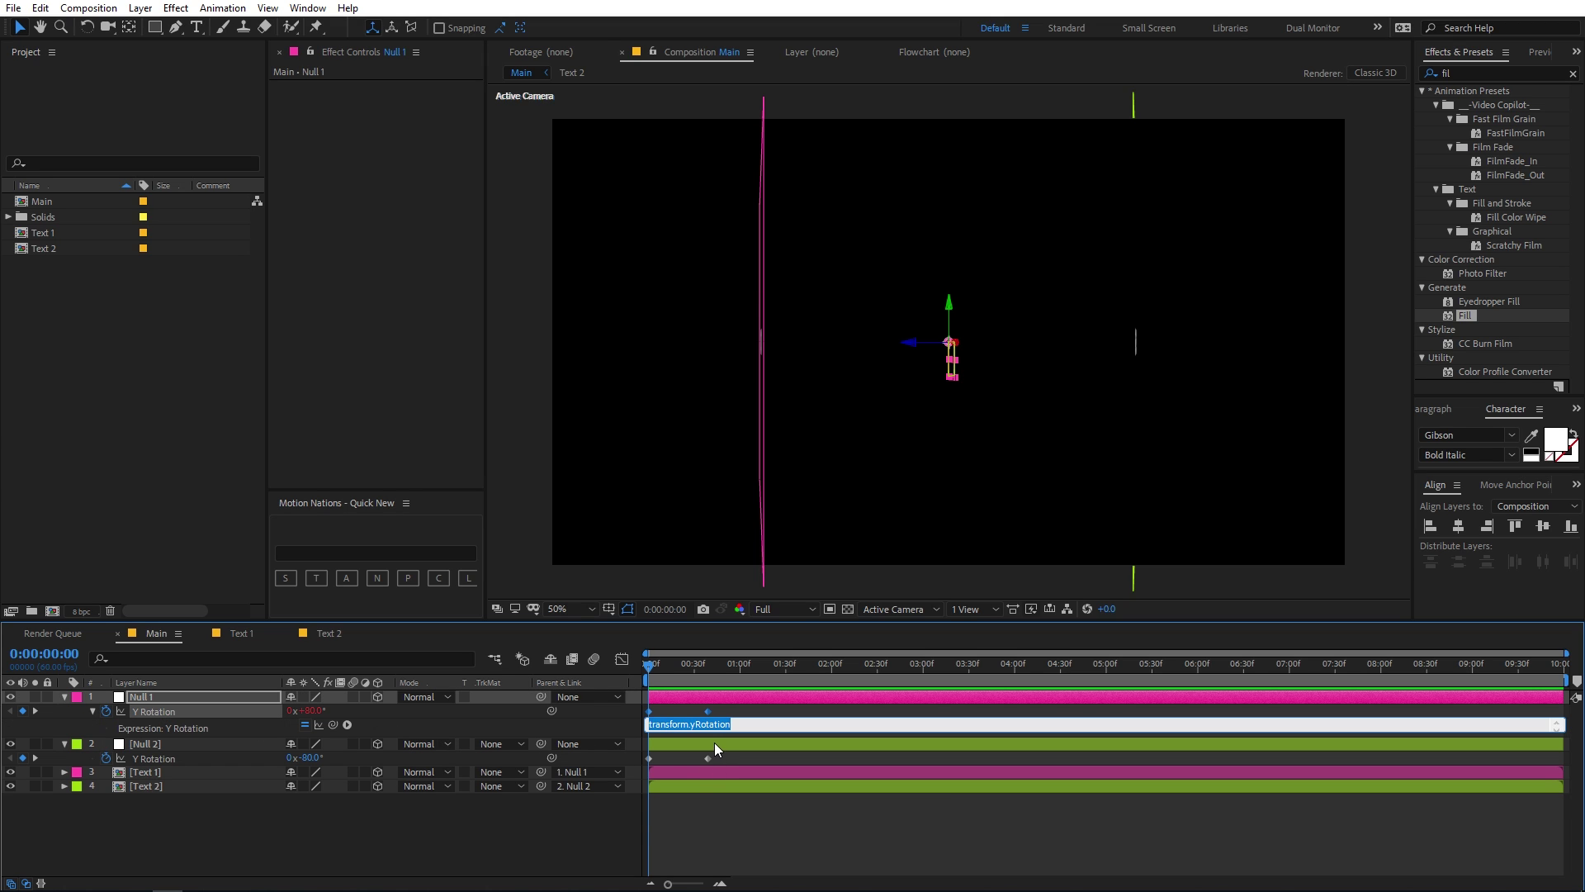
text(value)
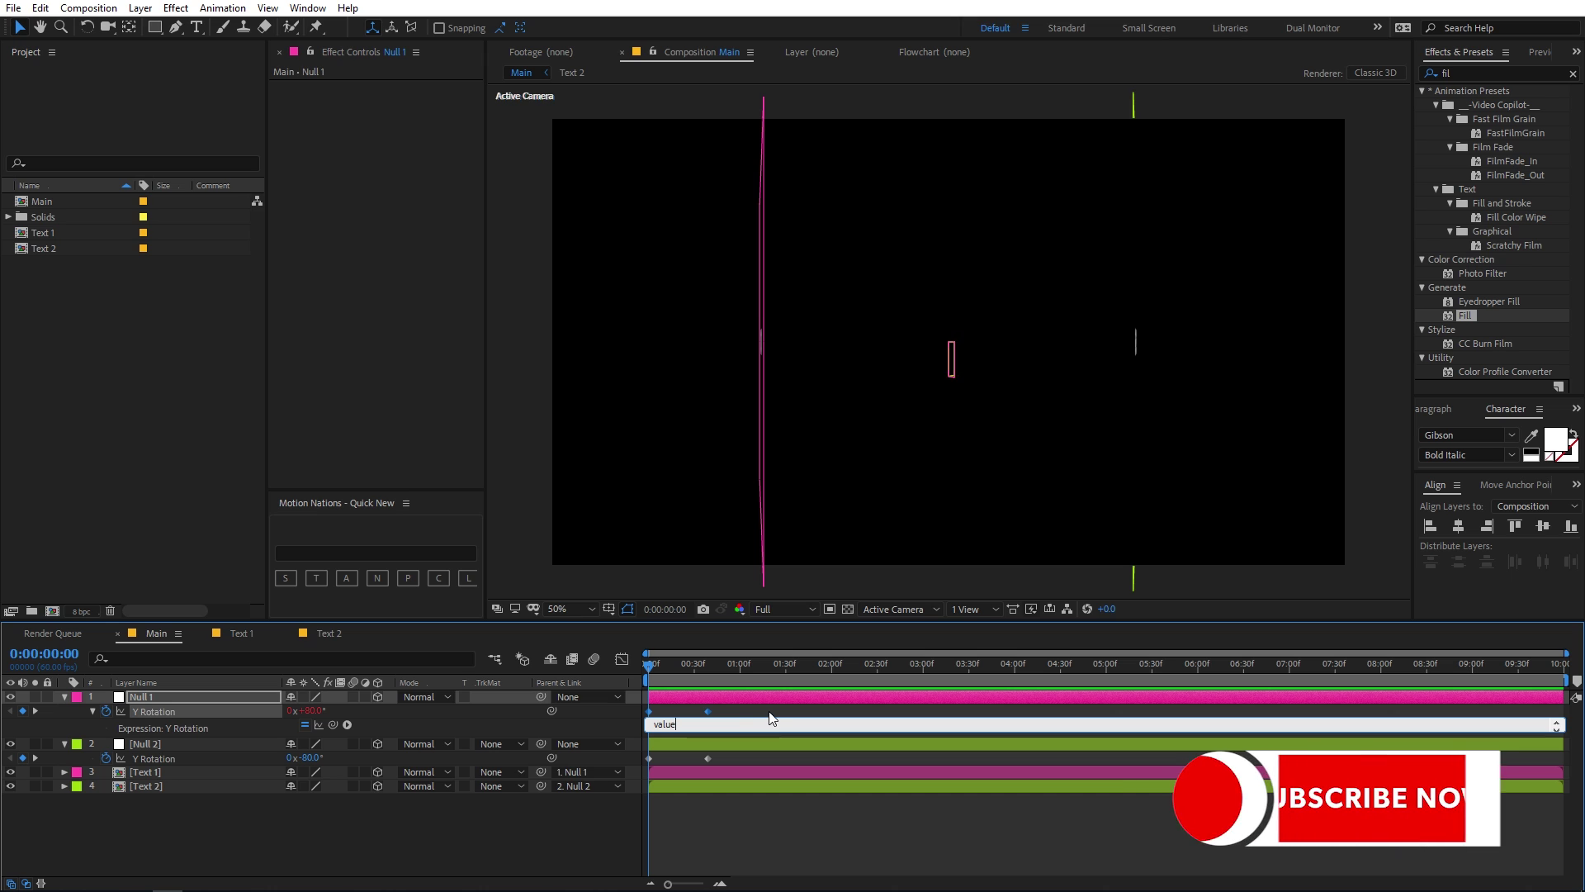
click(772, 817)
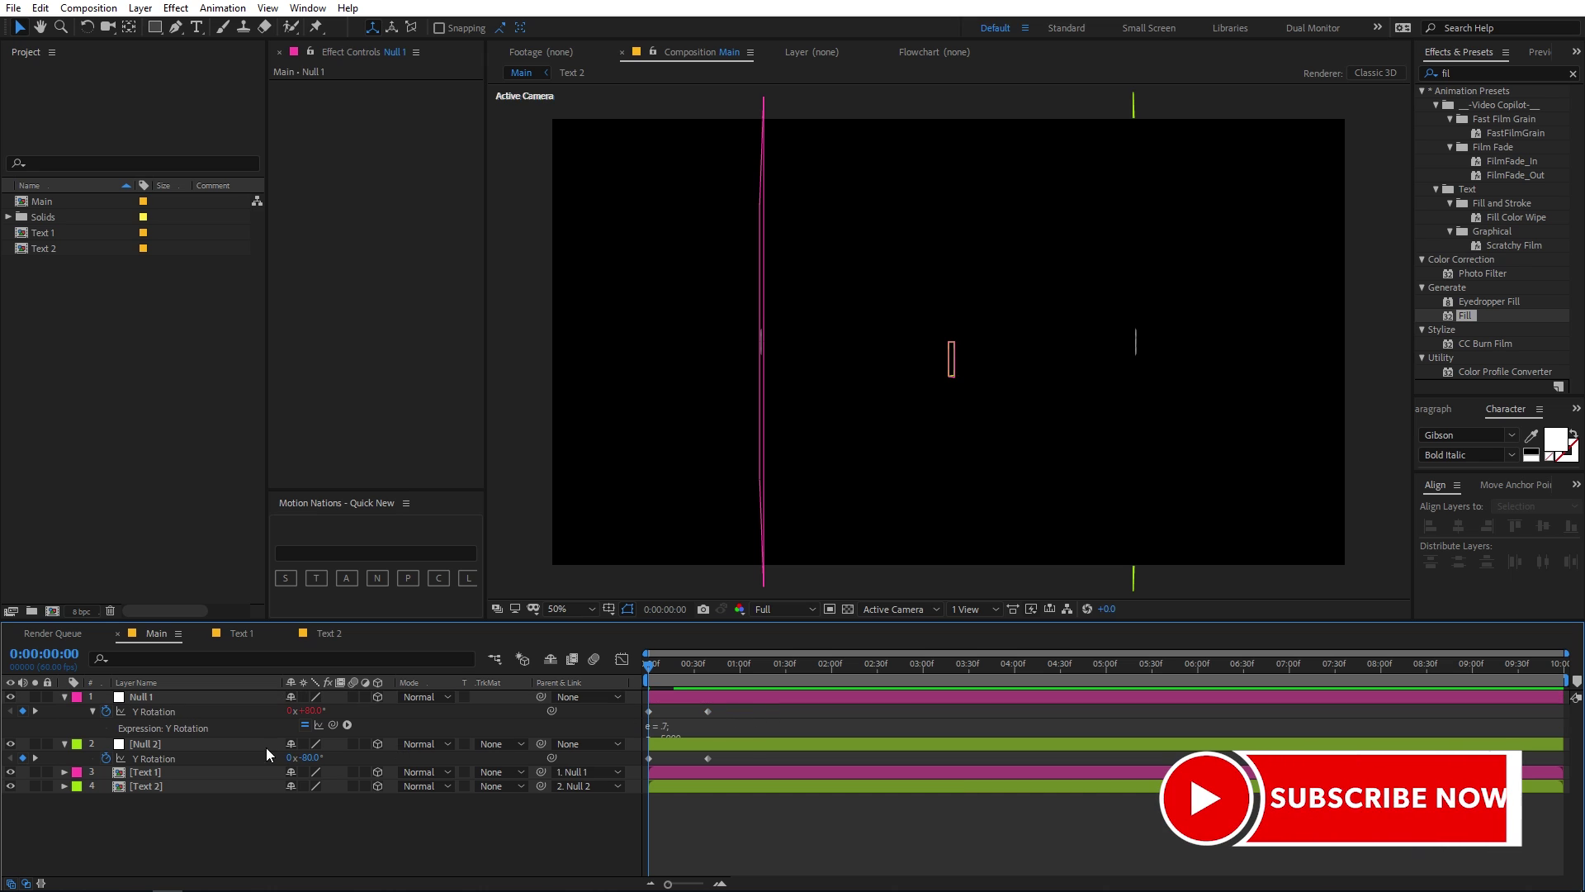
alt+click(105, 756)
text(value)
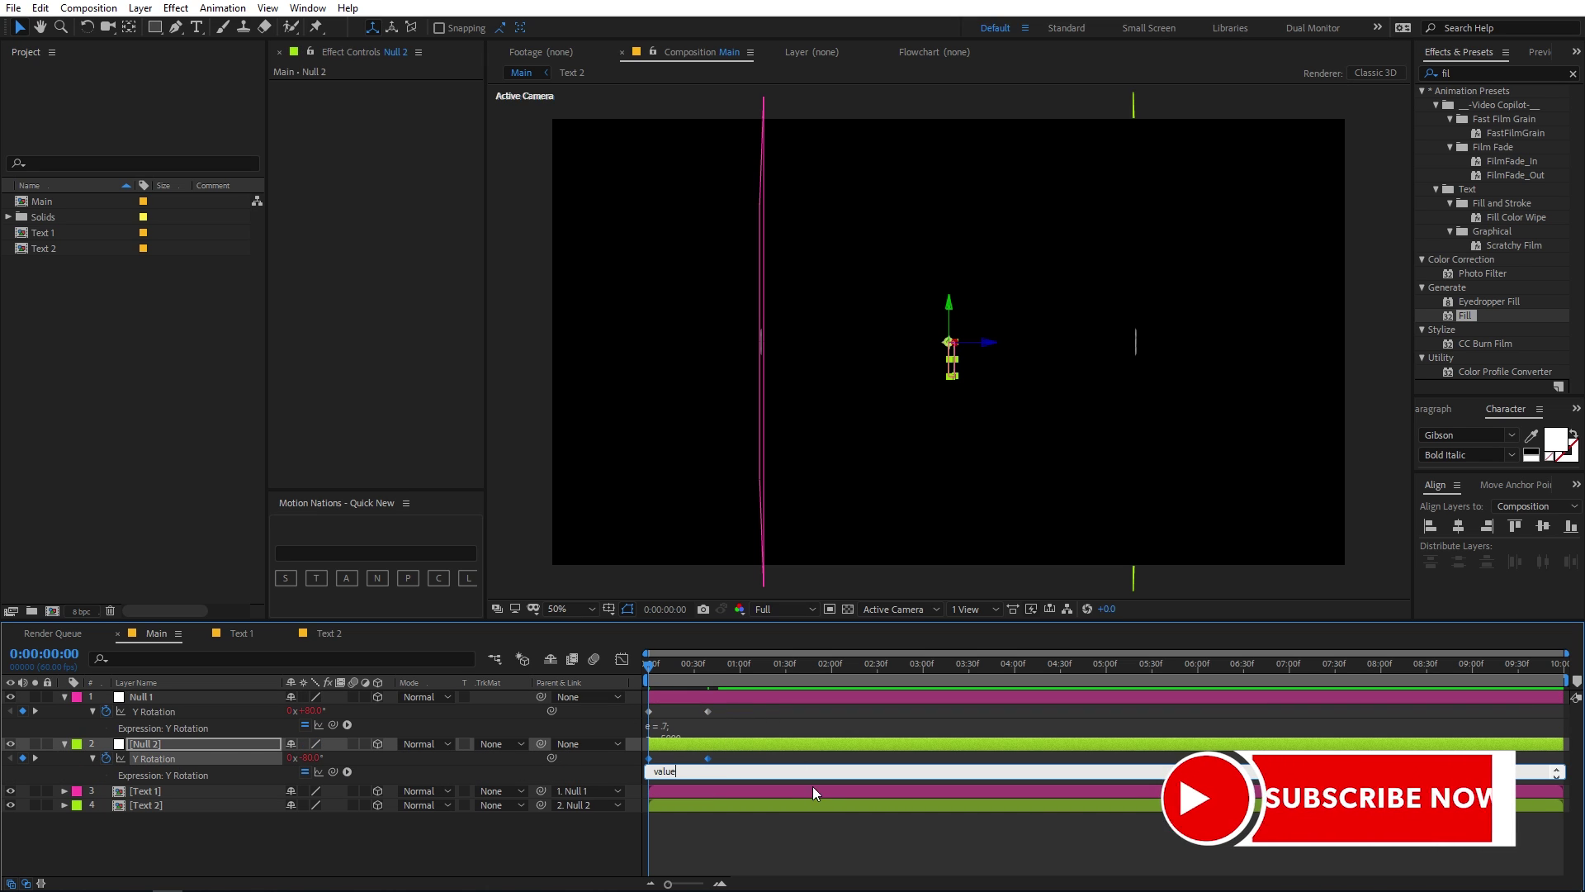
click(788, 820)
key(space)
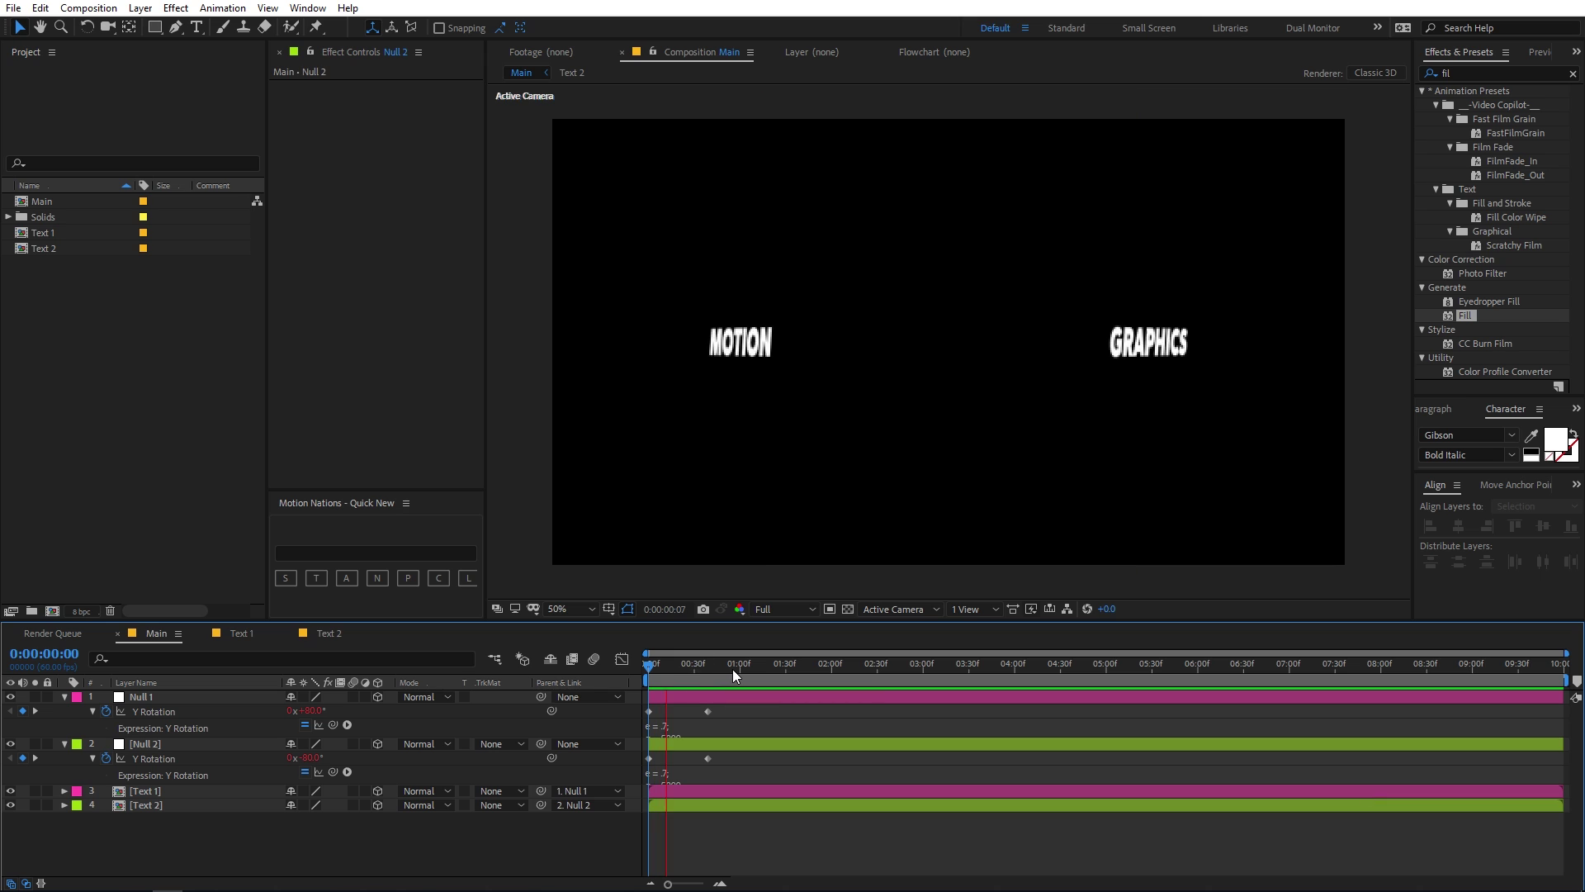
drag(652, 671, 681, 674)
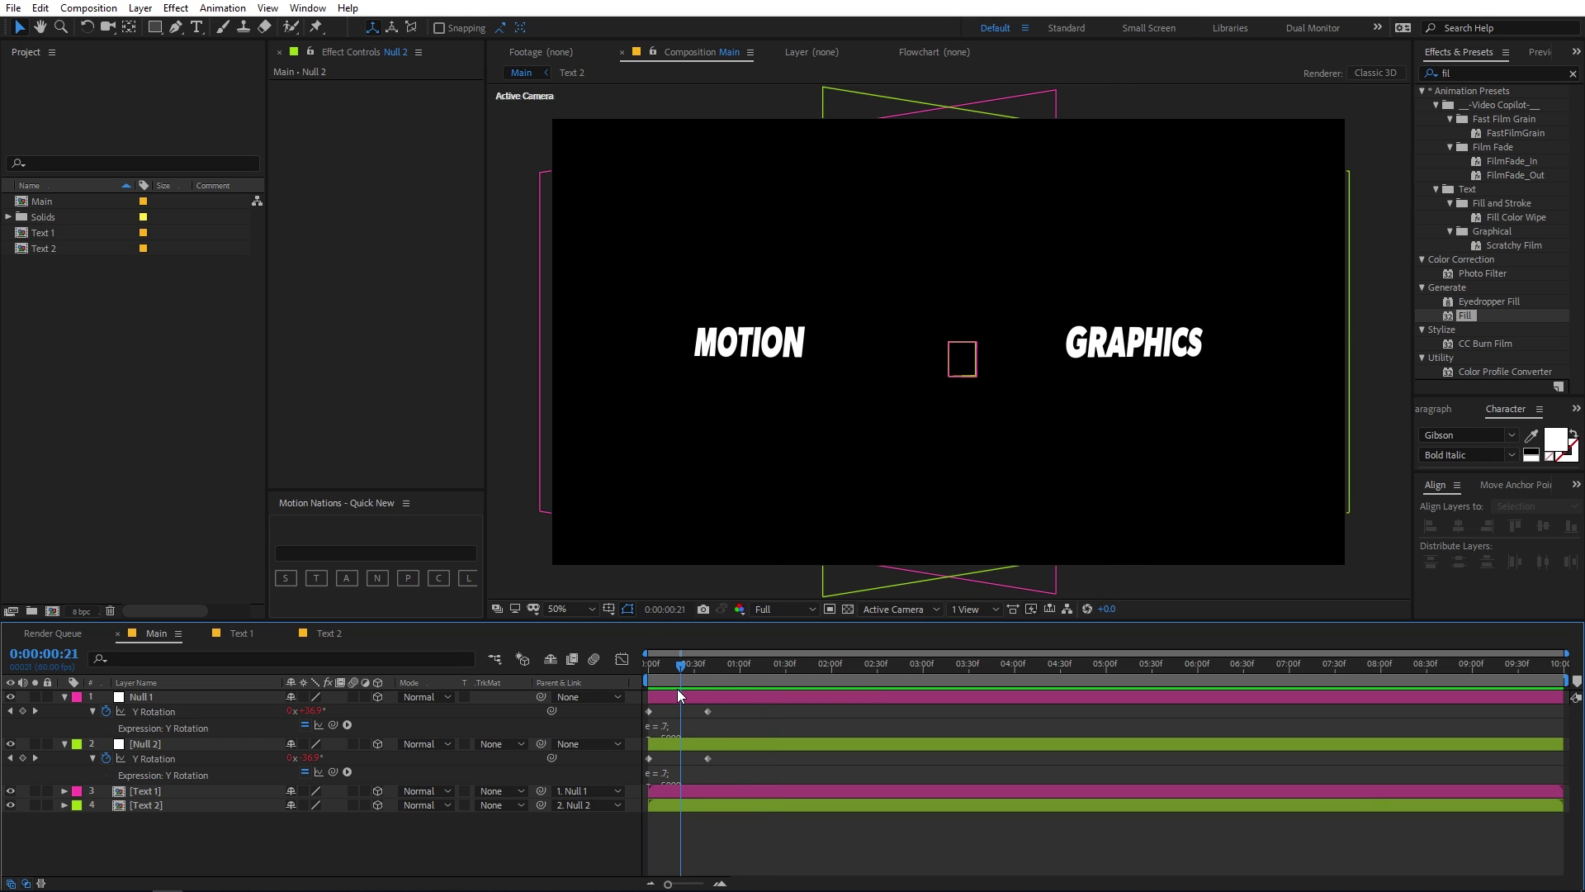
Enlarge the timeline and Null 1's expression field, and set e to .5 and g to 500 in its Y Rotation expression.
drag(769, 623, 786, 427)
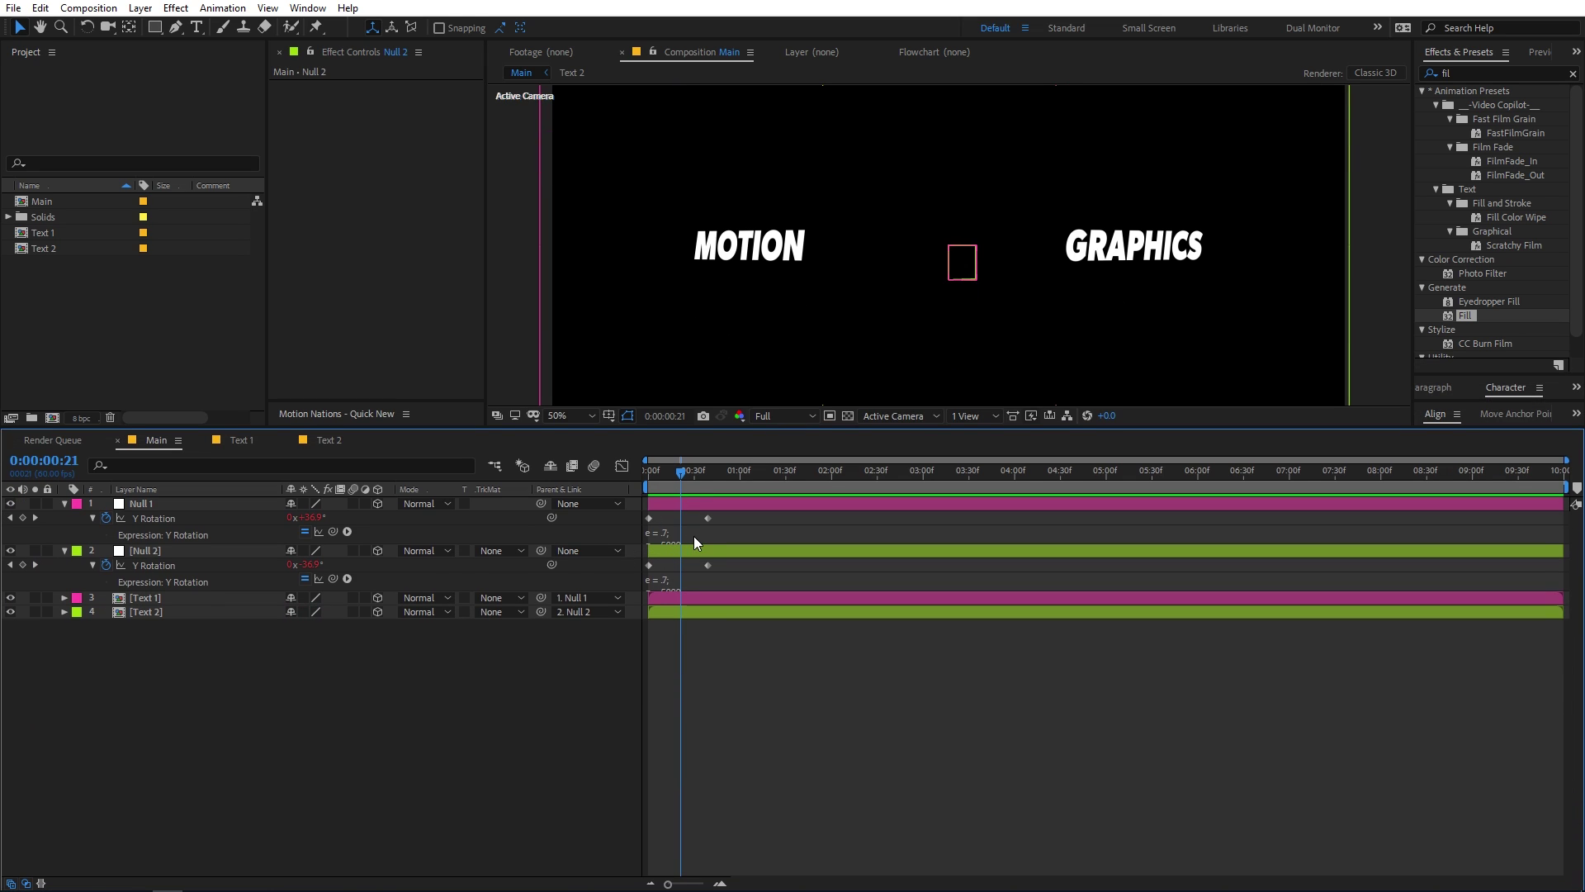
drag(720, 557, 719, 627)
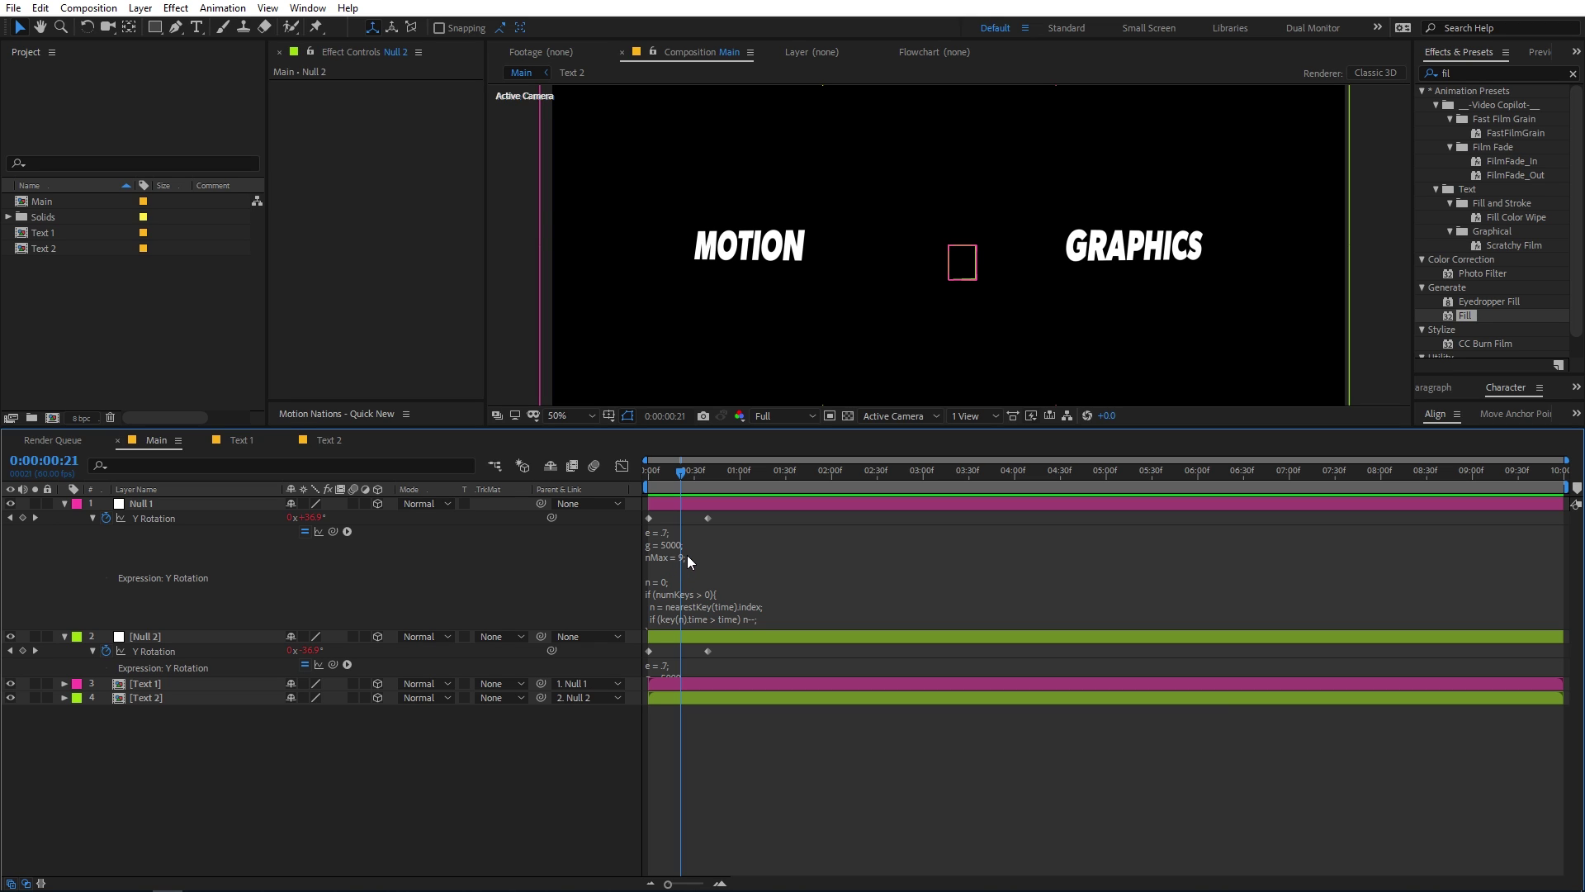
click(682, 557)
click(708, 556)
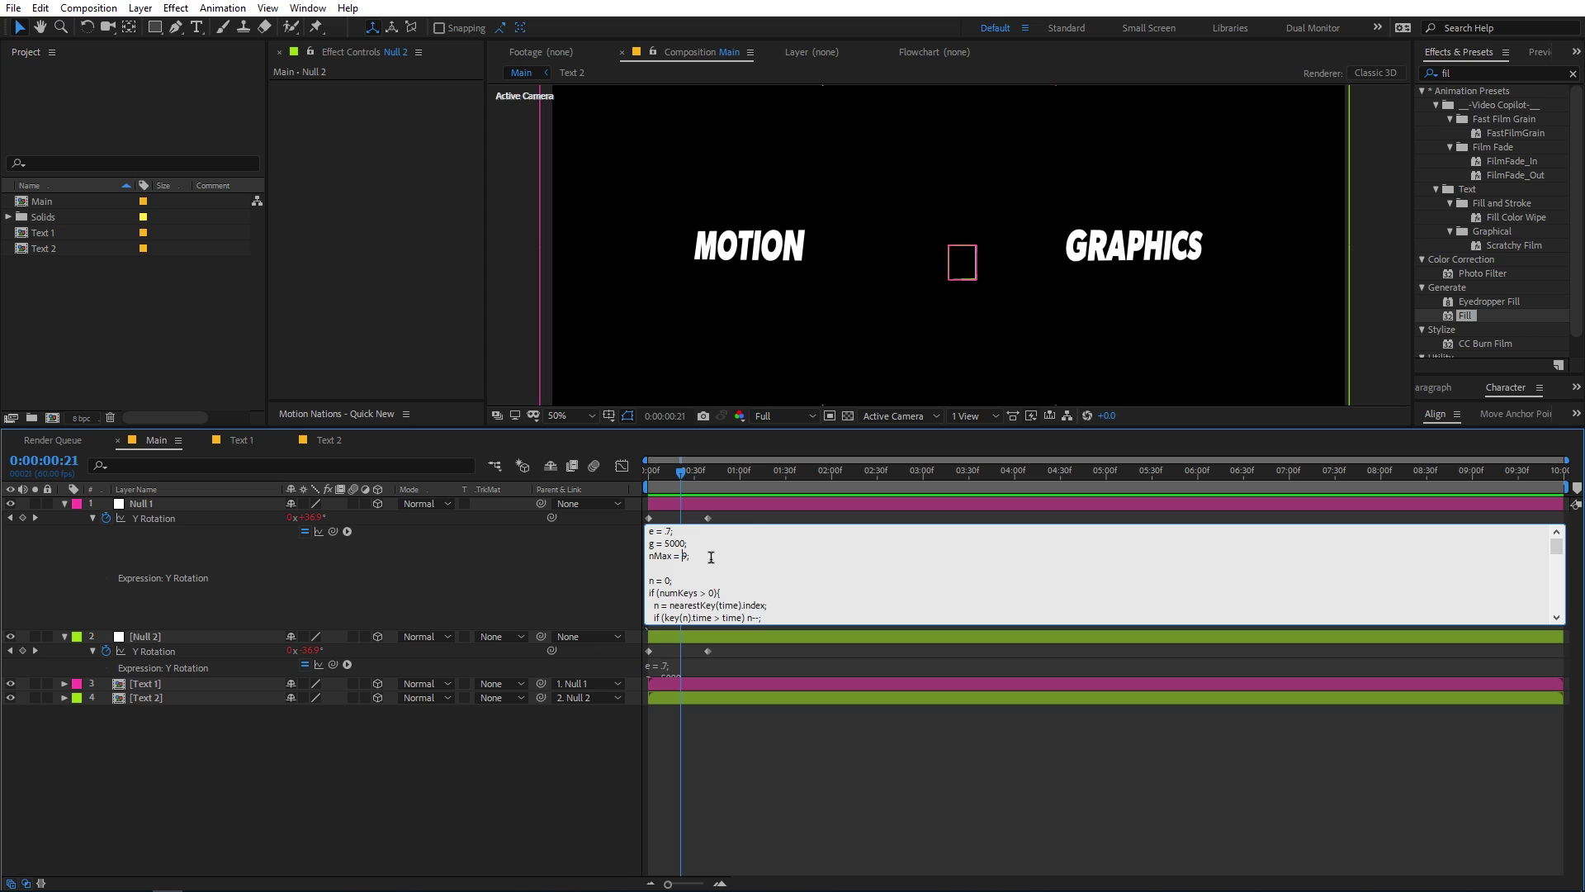
click(674, 533)
key(shift+Right)
key(shift+Right)
text(5)
Set e to .5 and g to 500 in Null 2's Y Rotation expression and scrub to 0:00:00:24.
click(680, 665)
click(672, 665)
key(BackSpace)
text(5)
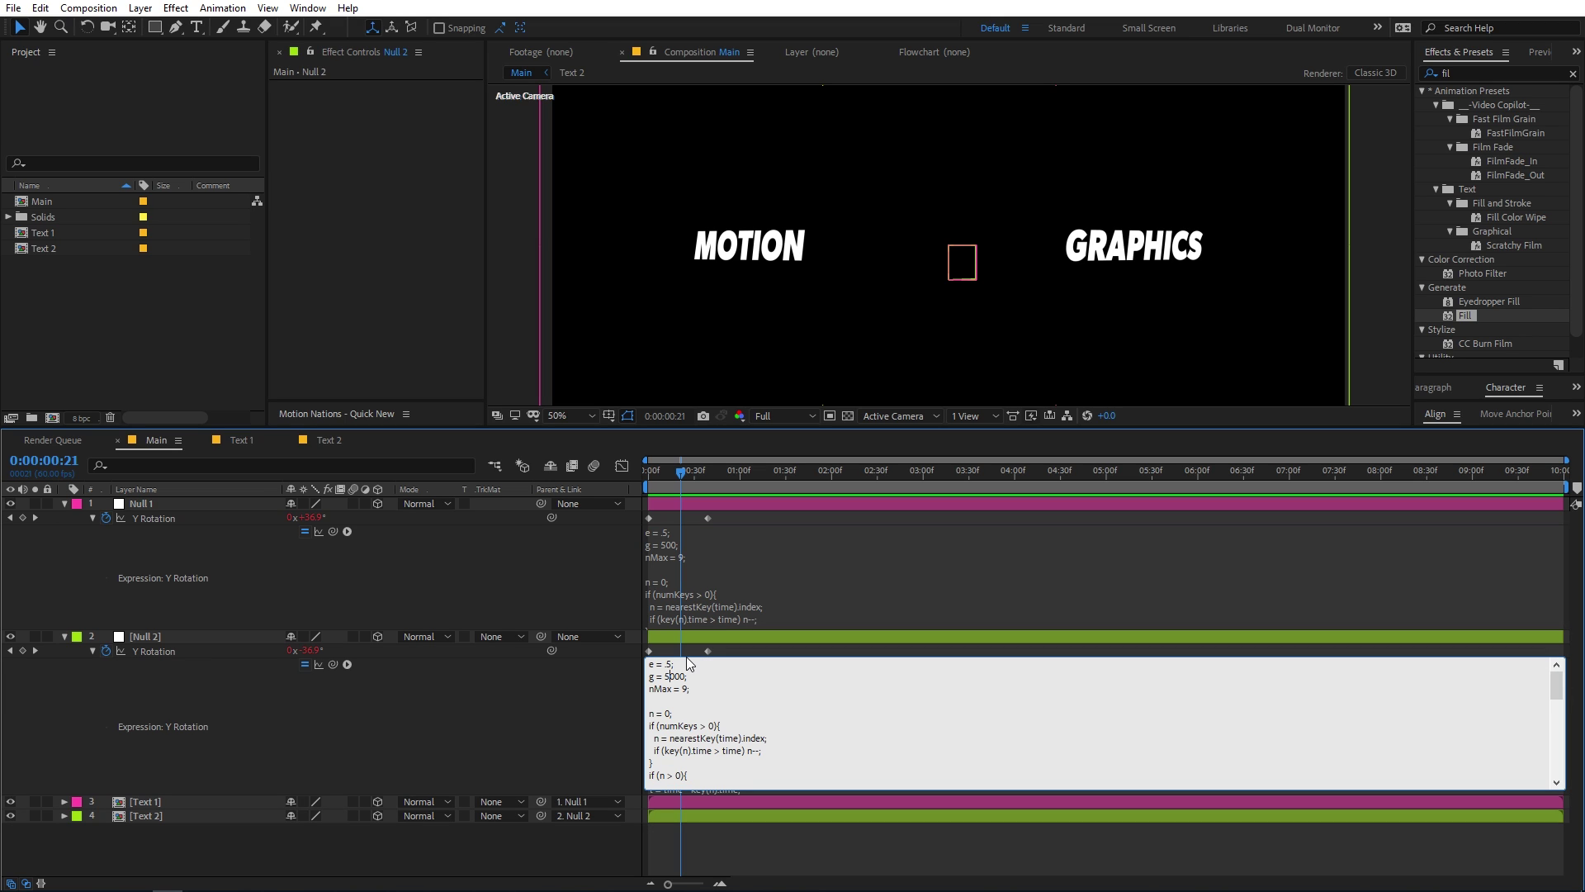
text(5)
click(854, 688)
mouse_move(675, 478)
mouse_down()
mouse_move(832, 487)
mouse_move(672, 487)
mouse_move(687, 487)
mouse_up()
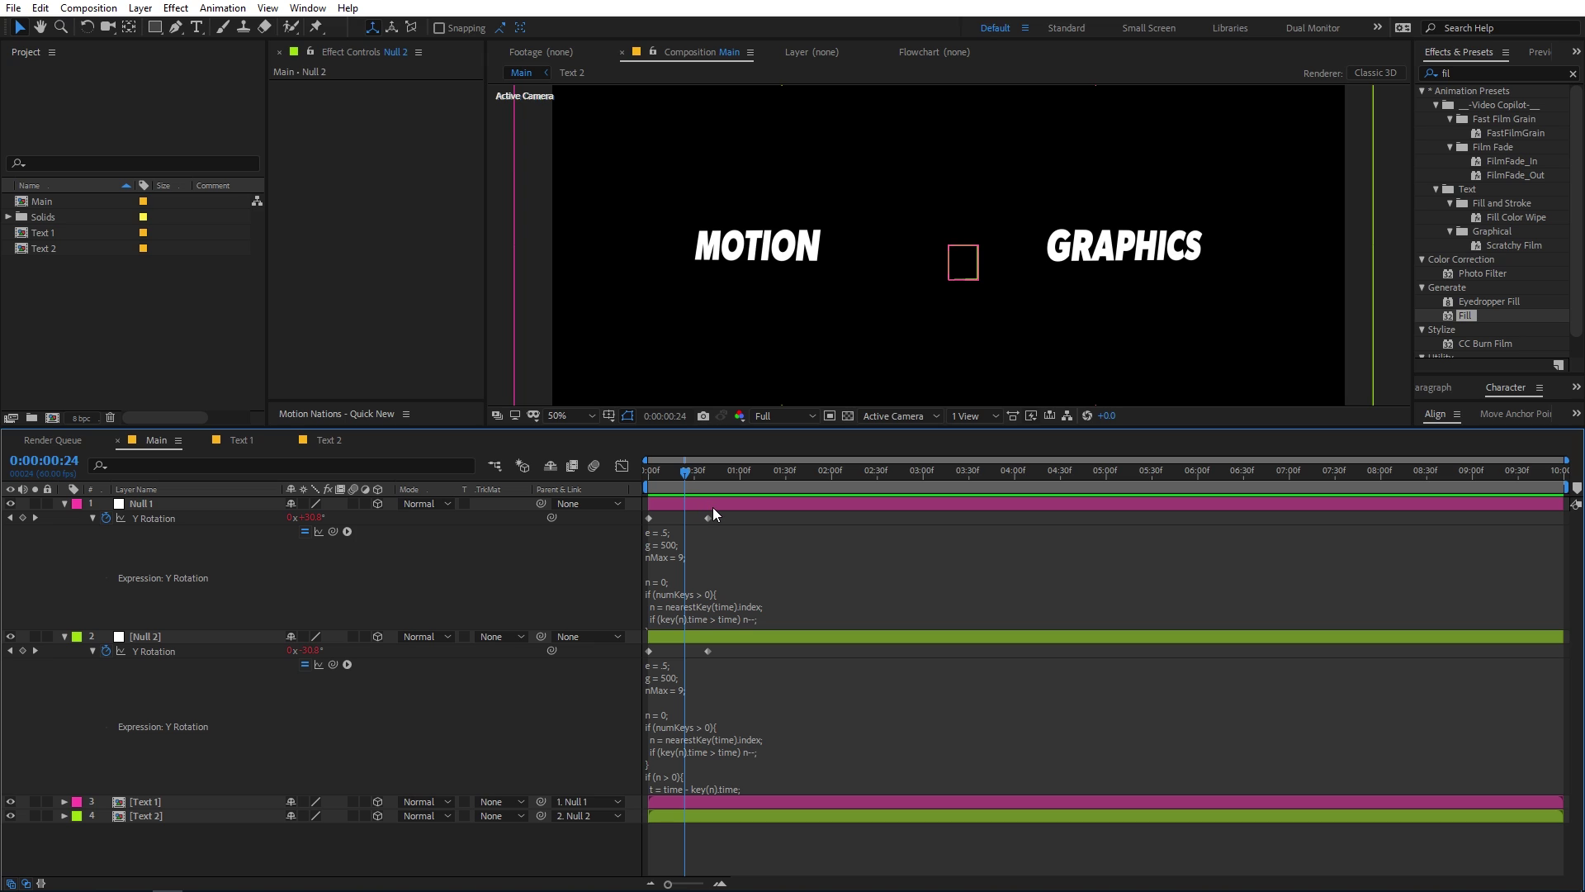
Collapse all layers, reveal only the keyframed Y Rotation of Null 1 and Null 2, and select both end keyframes.
key(ctrl+a)
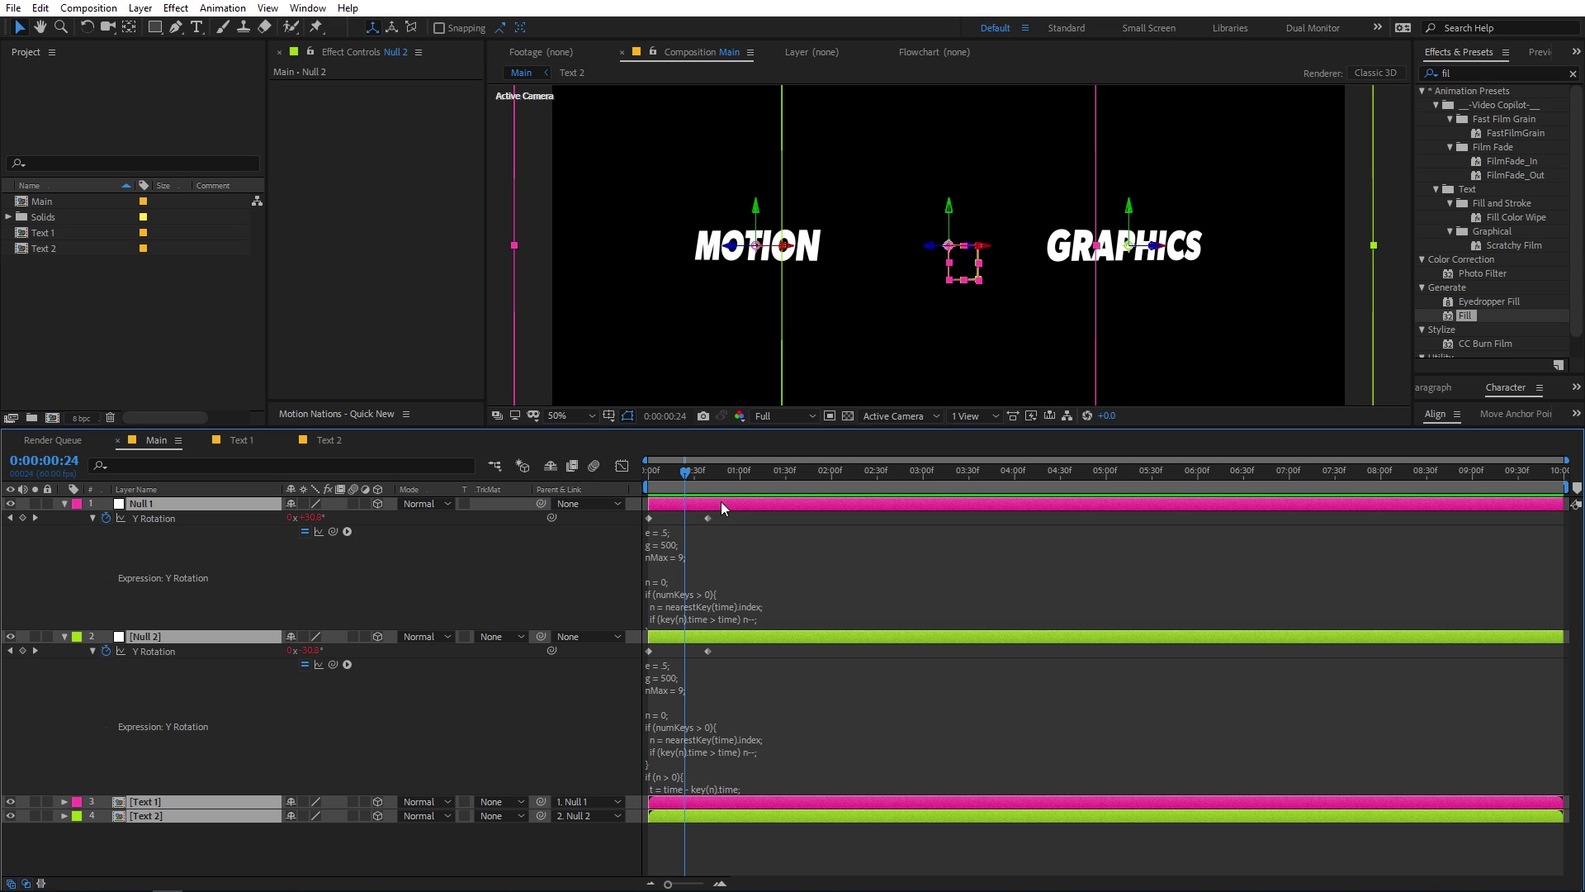
key(u)
click(742, 569)
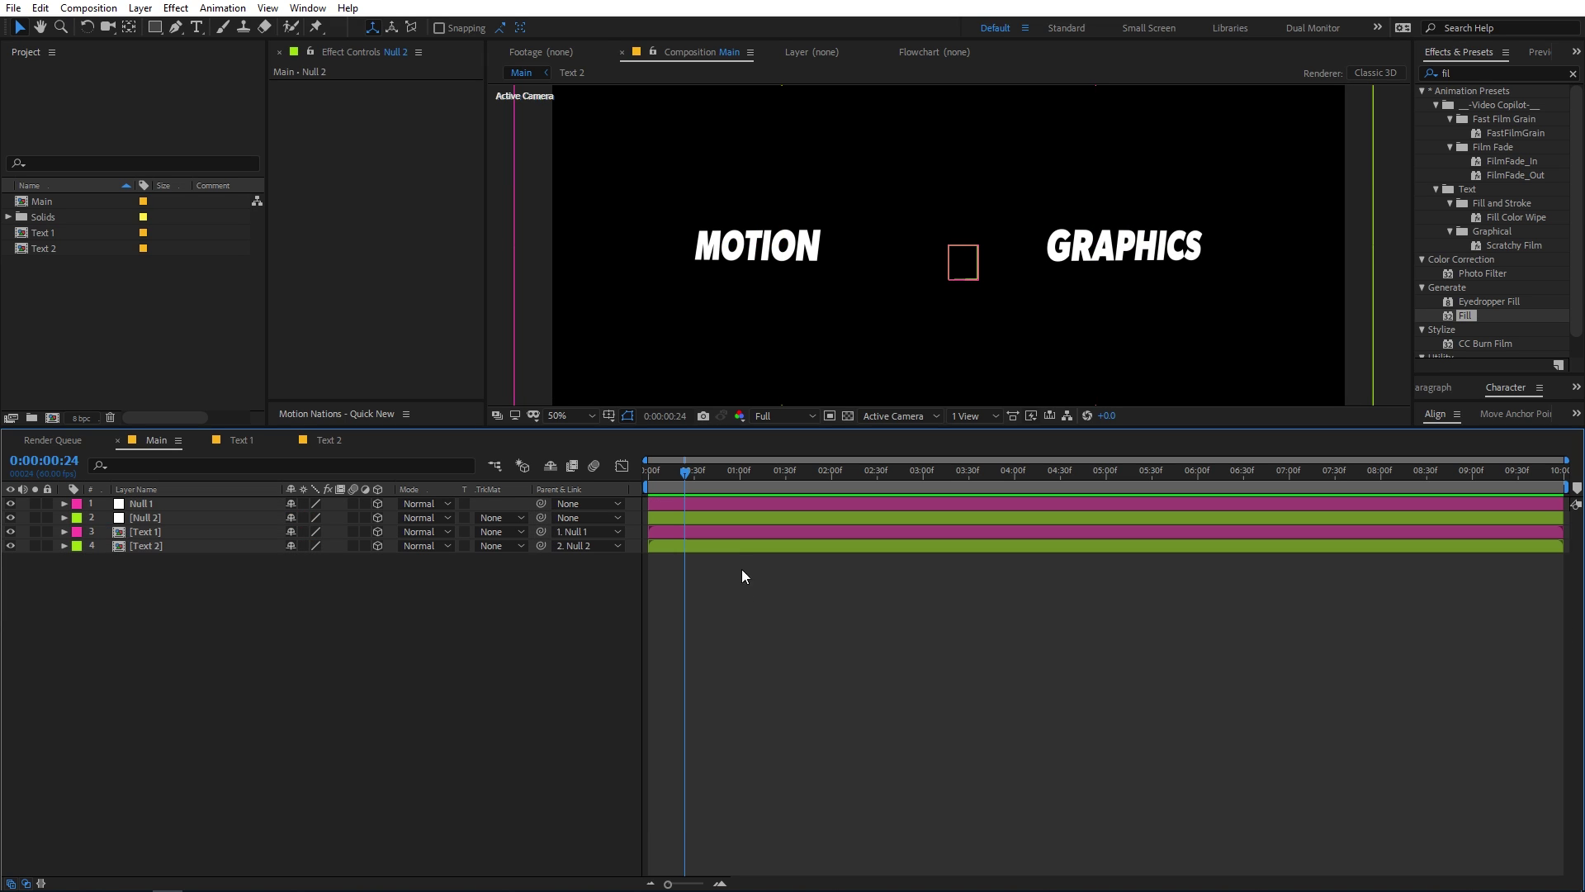
click(704, 504)
ctrl+click(704, 519)
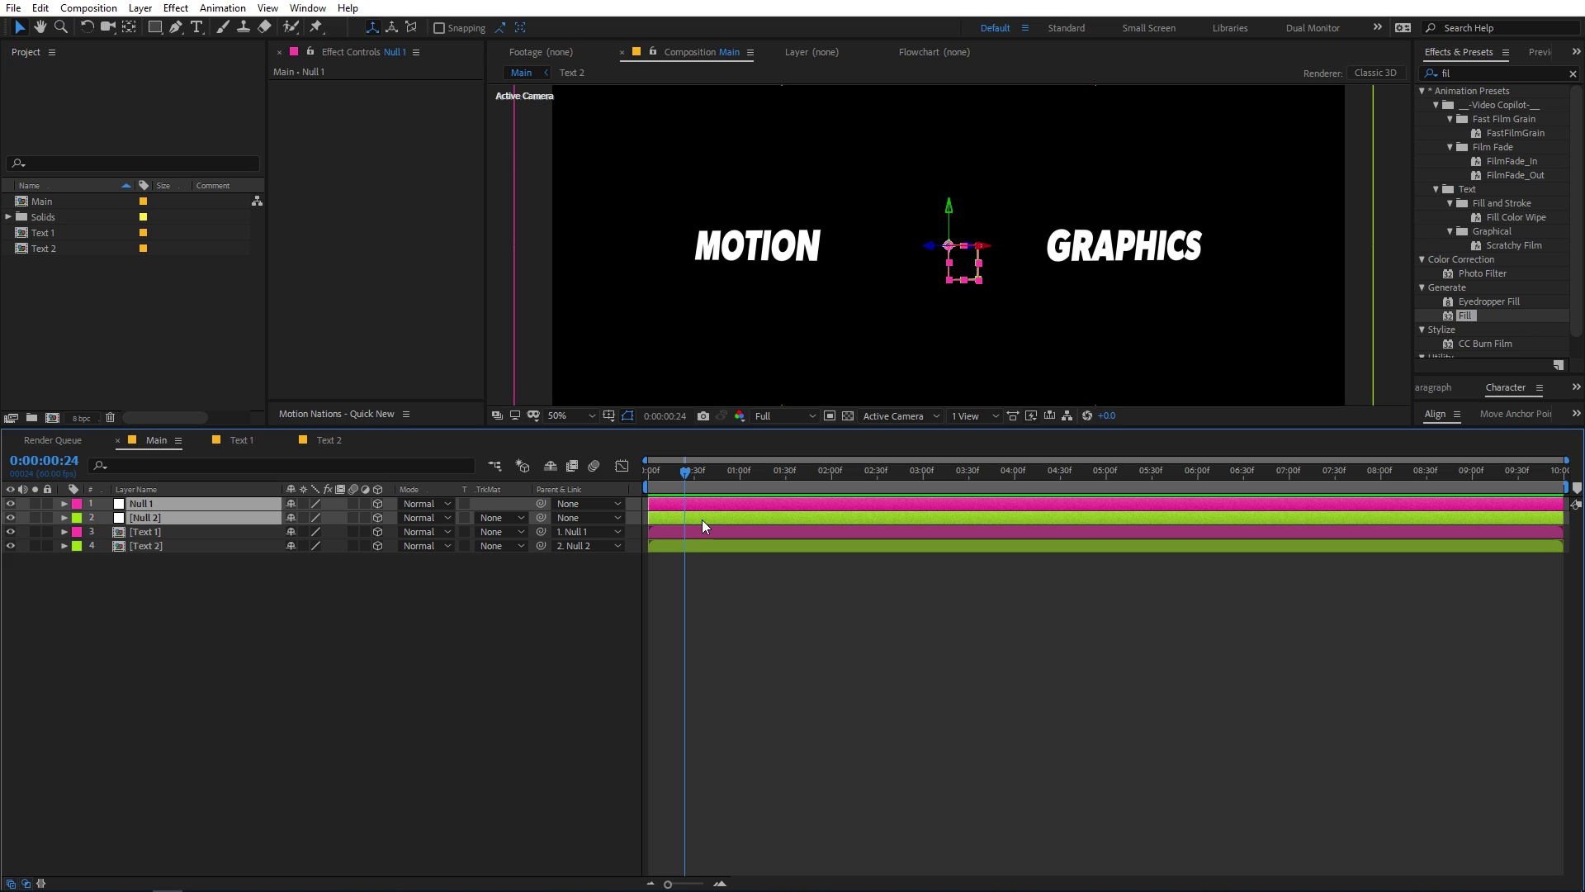
key(u)
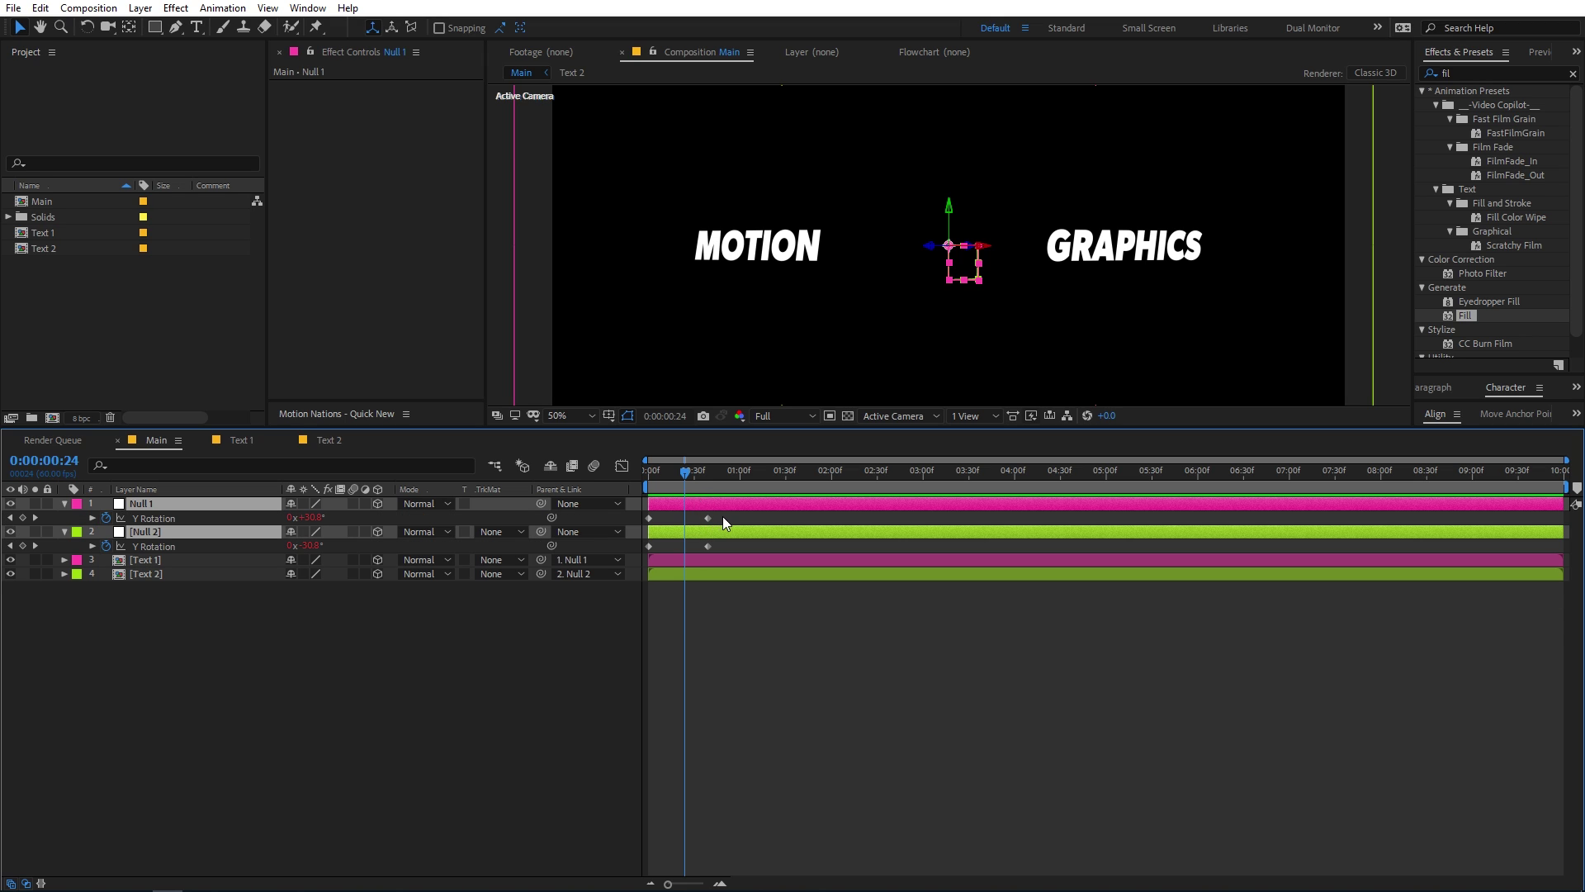
drag(732, 518, 707, 548)
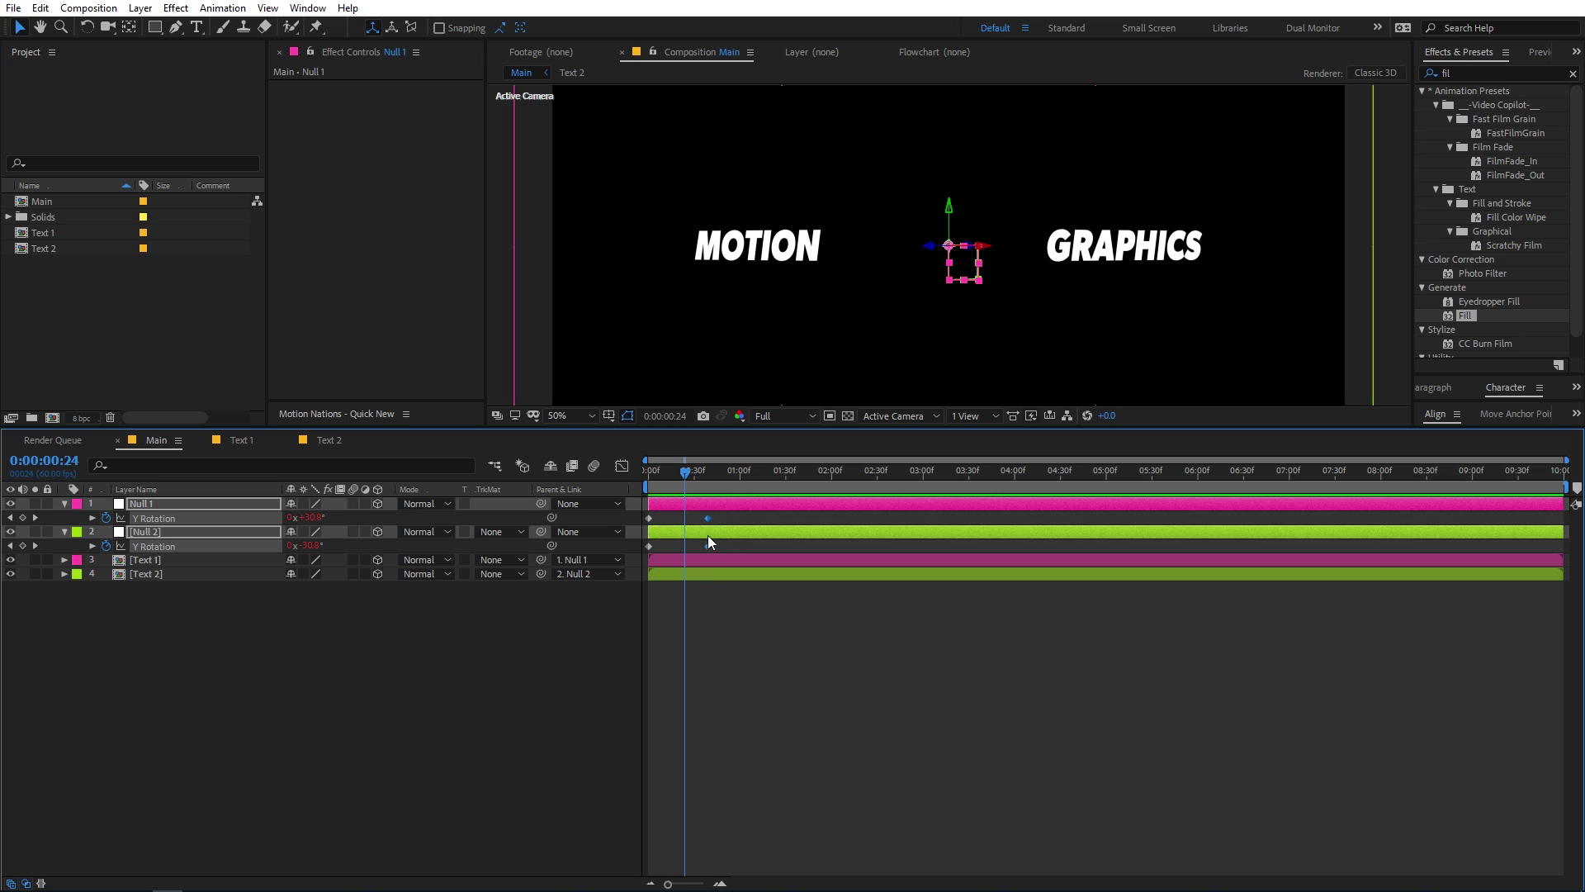
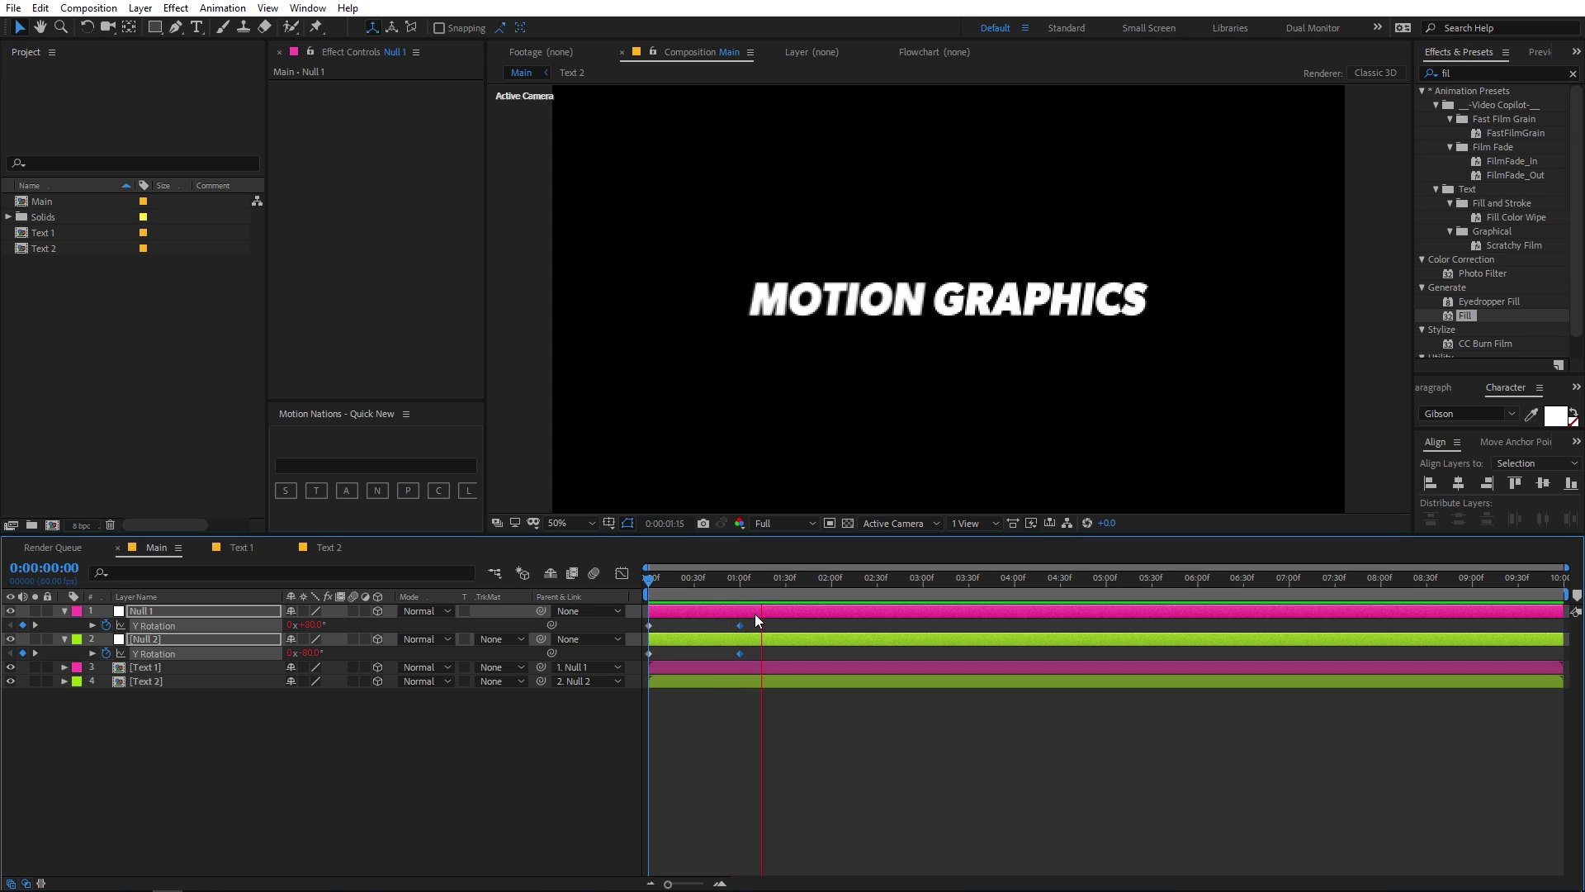
Move the end Y Rotation keyframes of both nulls to 0:00:00:24 and preview from the first frame.
key(space)
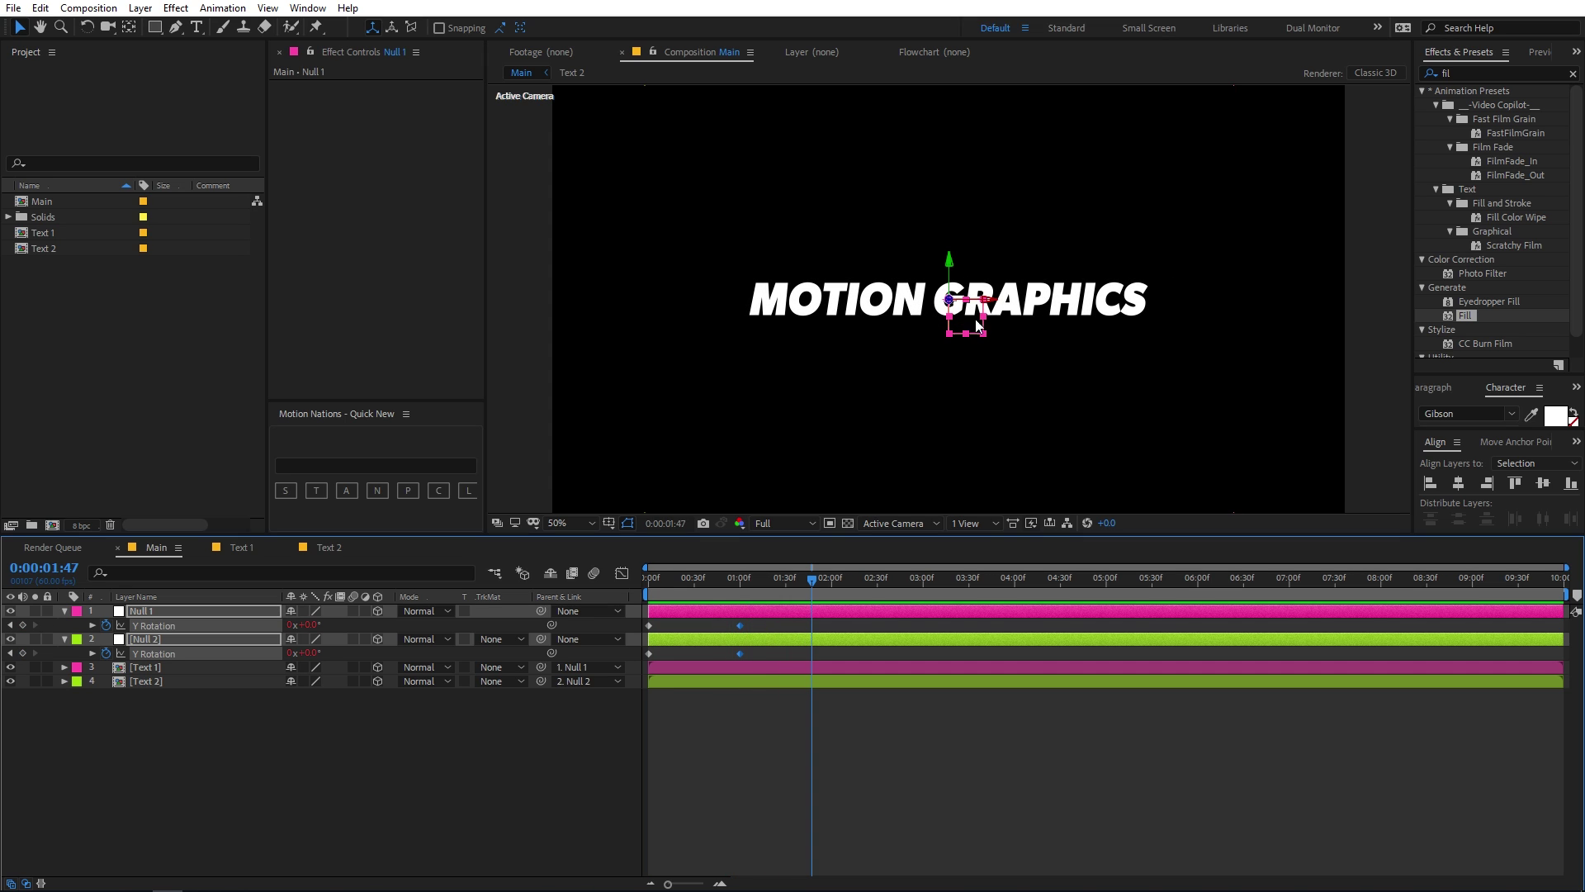
click(686, 583)
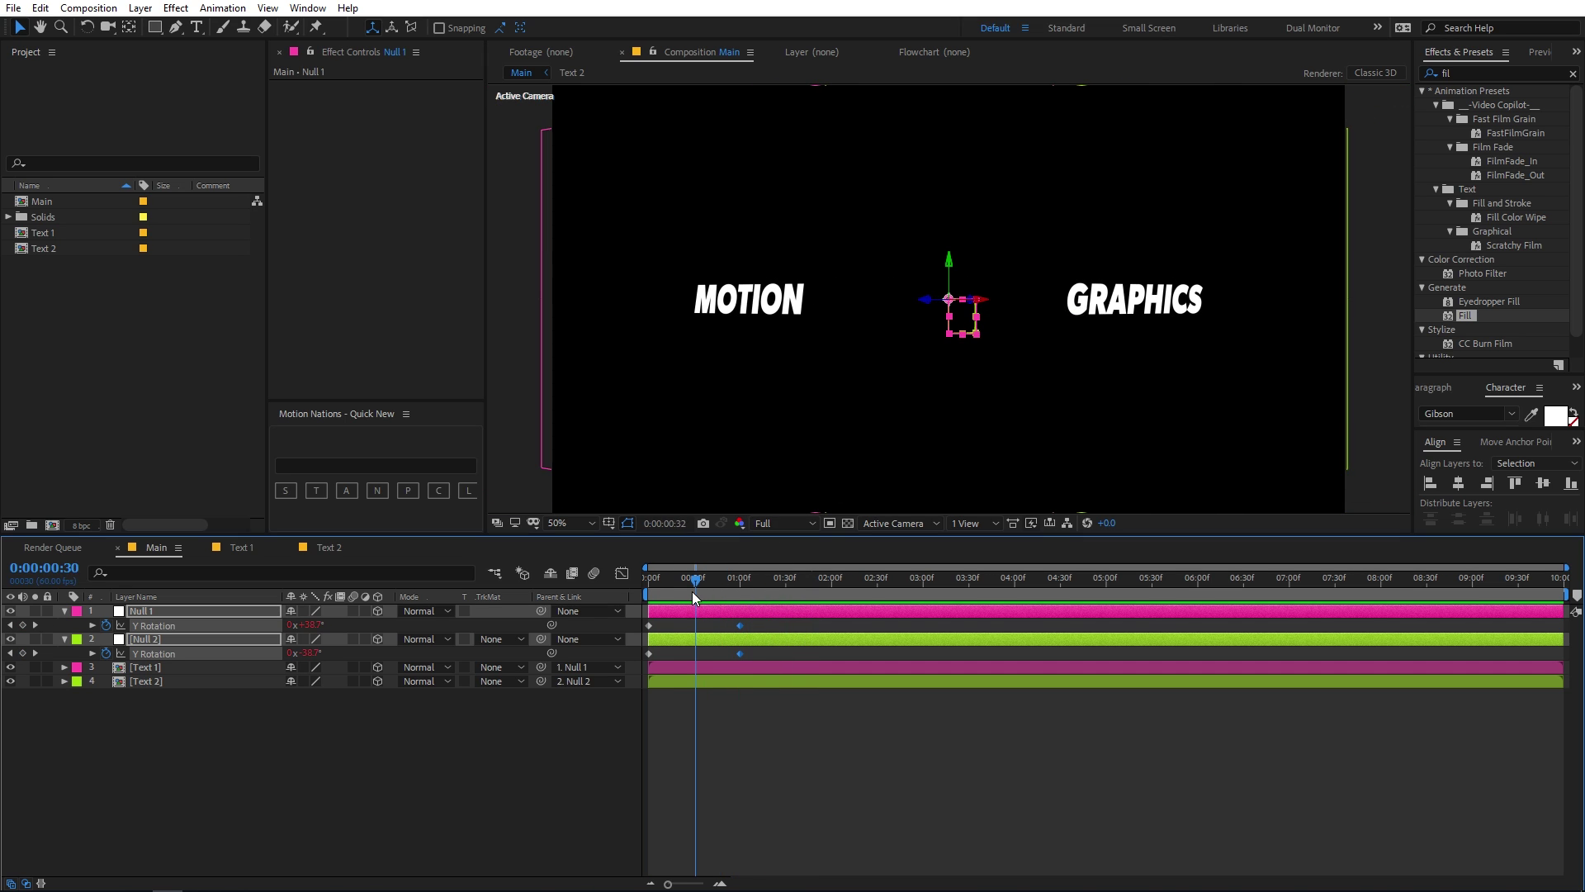
drag(742, 624, 685, 624)
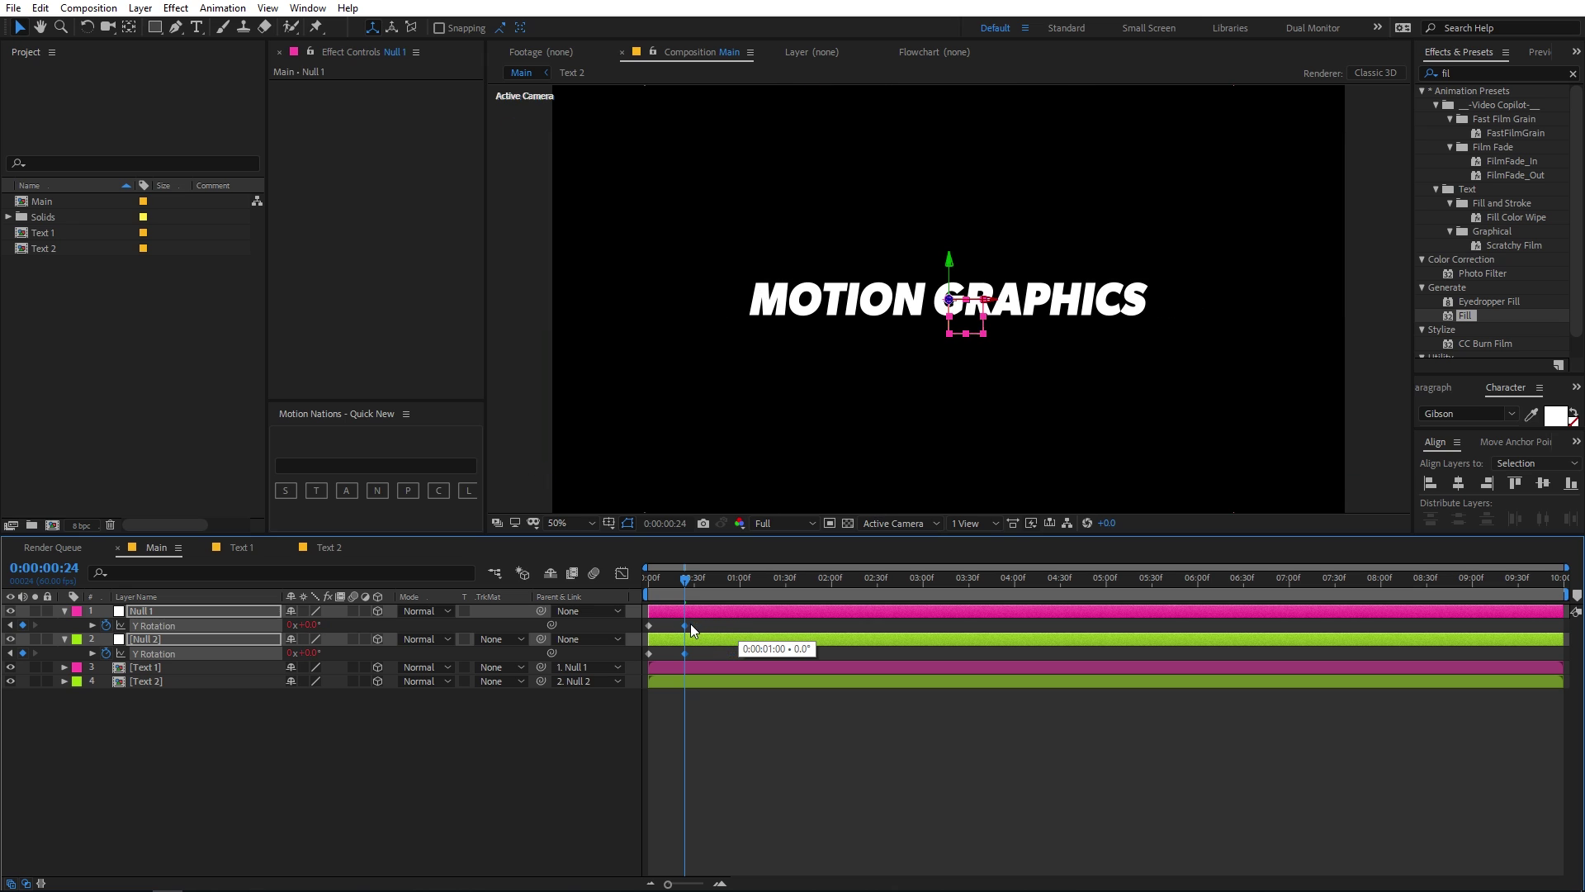
key(Home)
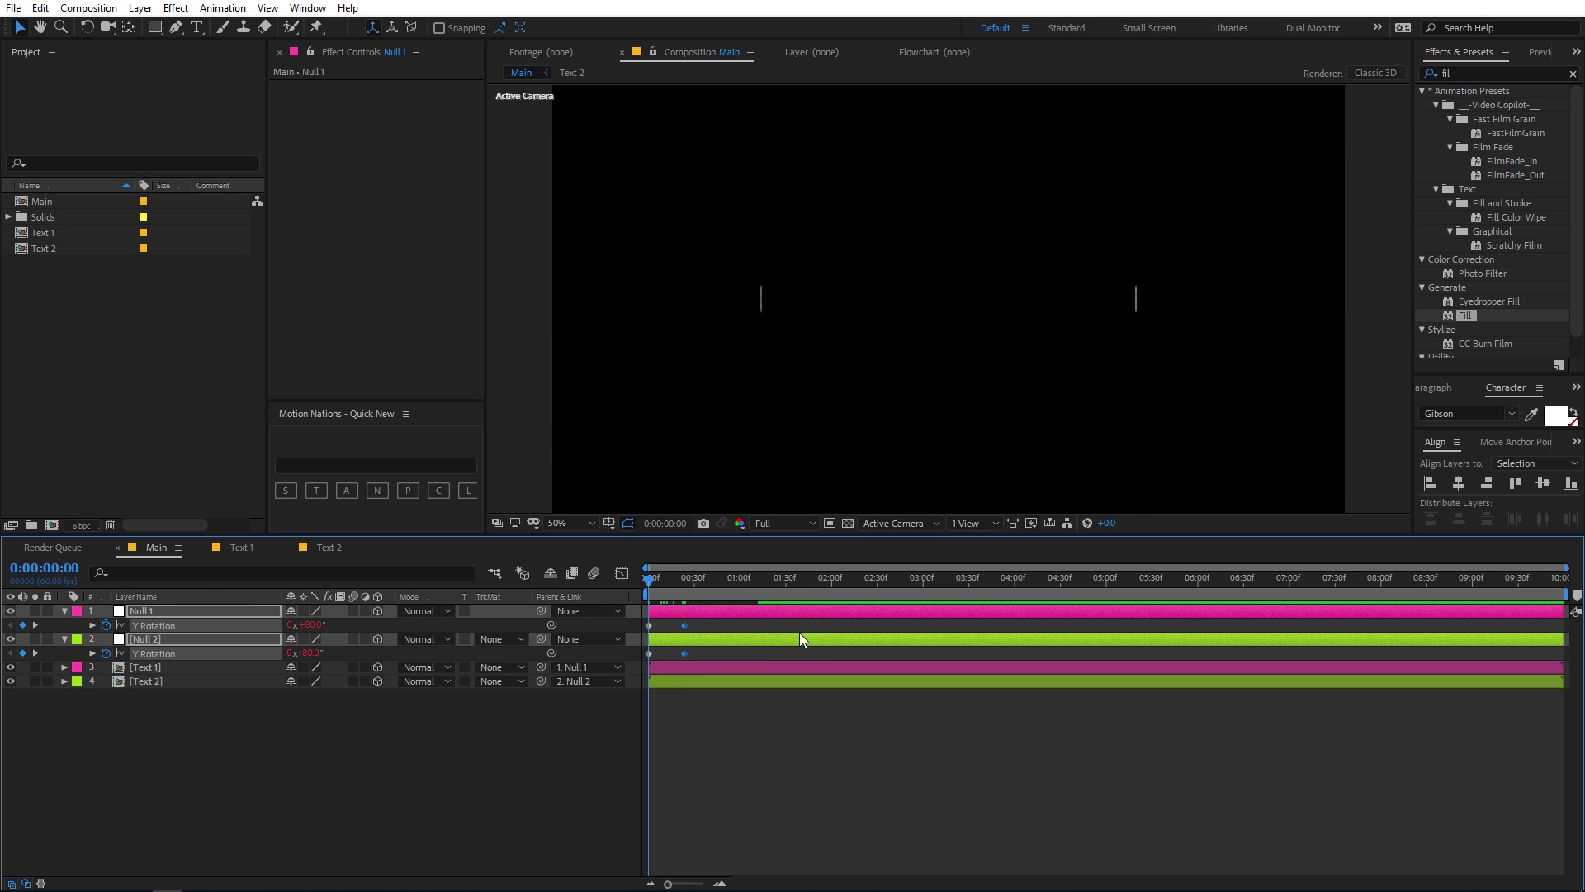
key(space)
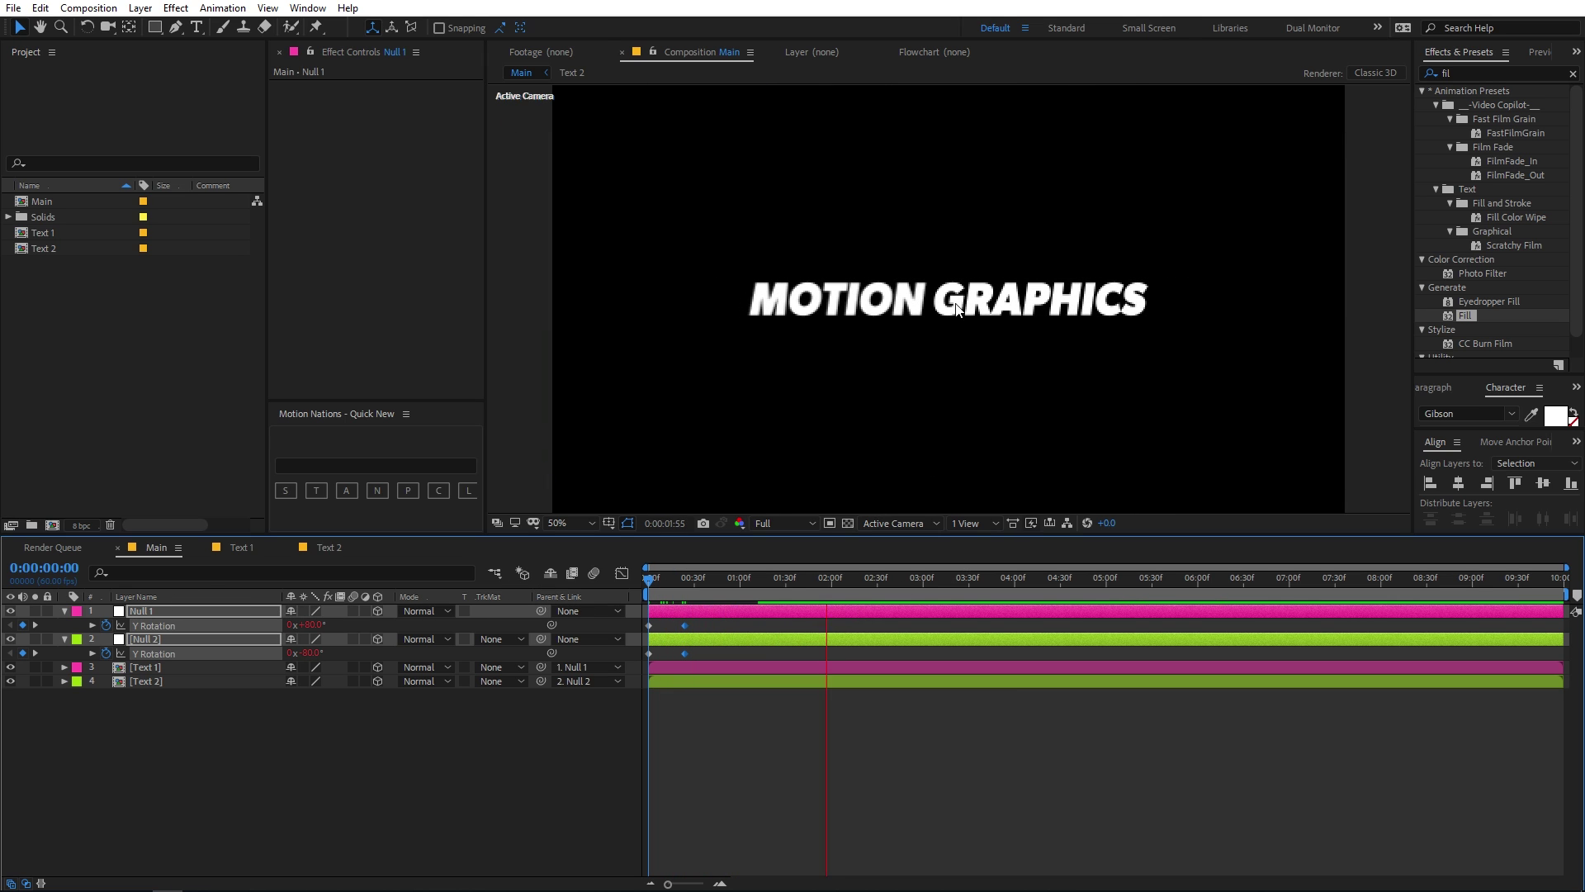
drag(821, 588, 650, 593)
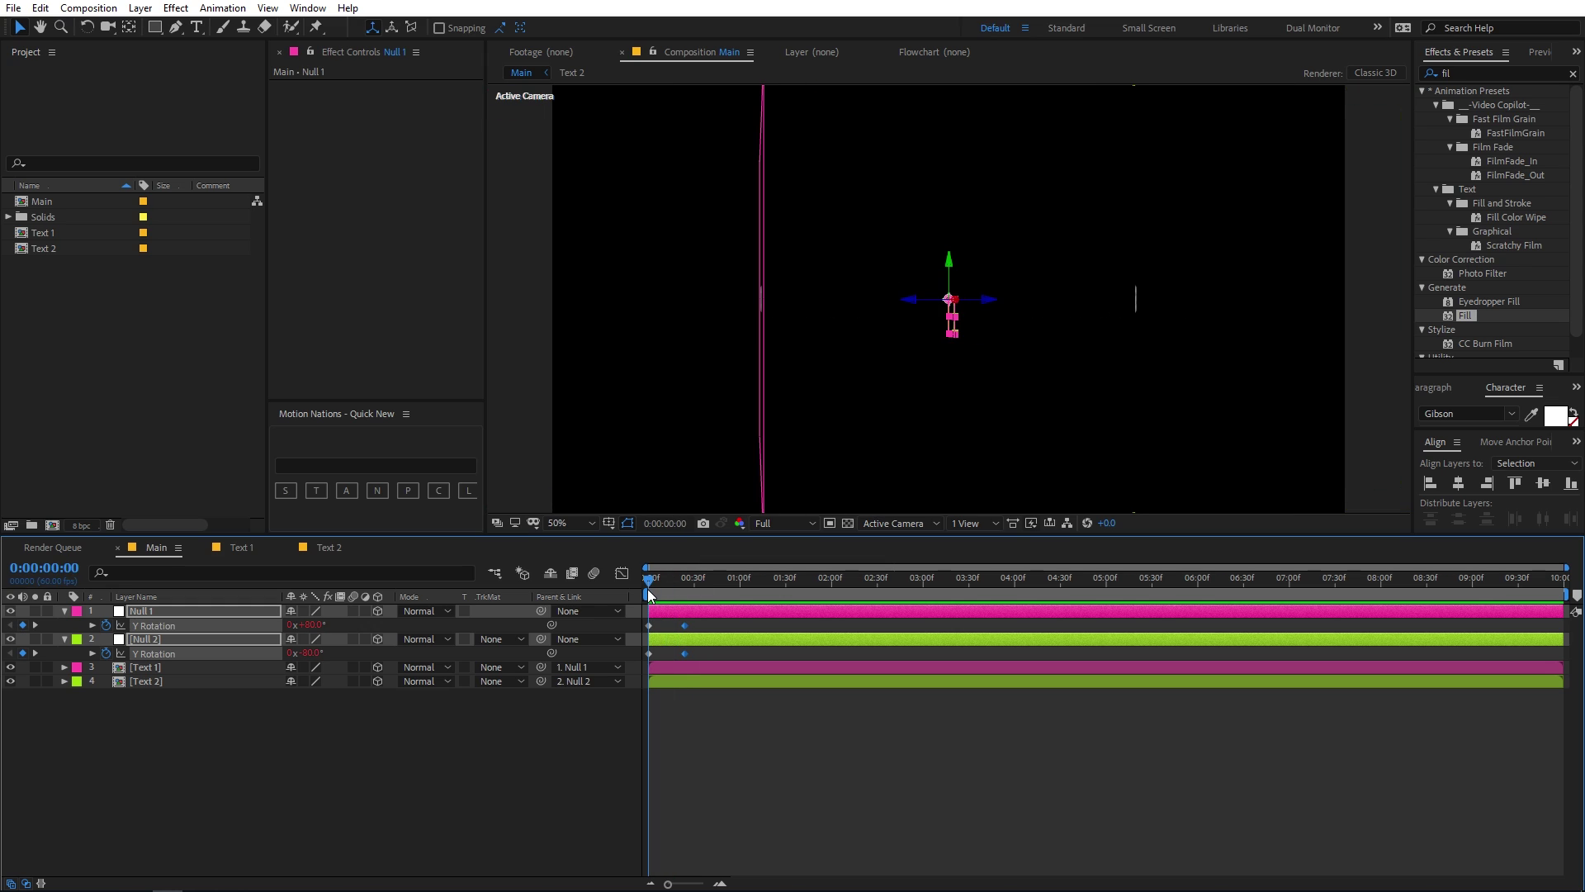
Try e at .2 in both nulls' Y Rotation expressions and g at 300 in Null 2's.
click(753, 698)
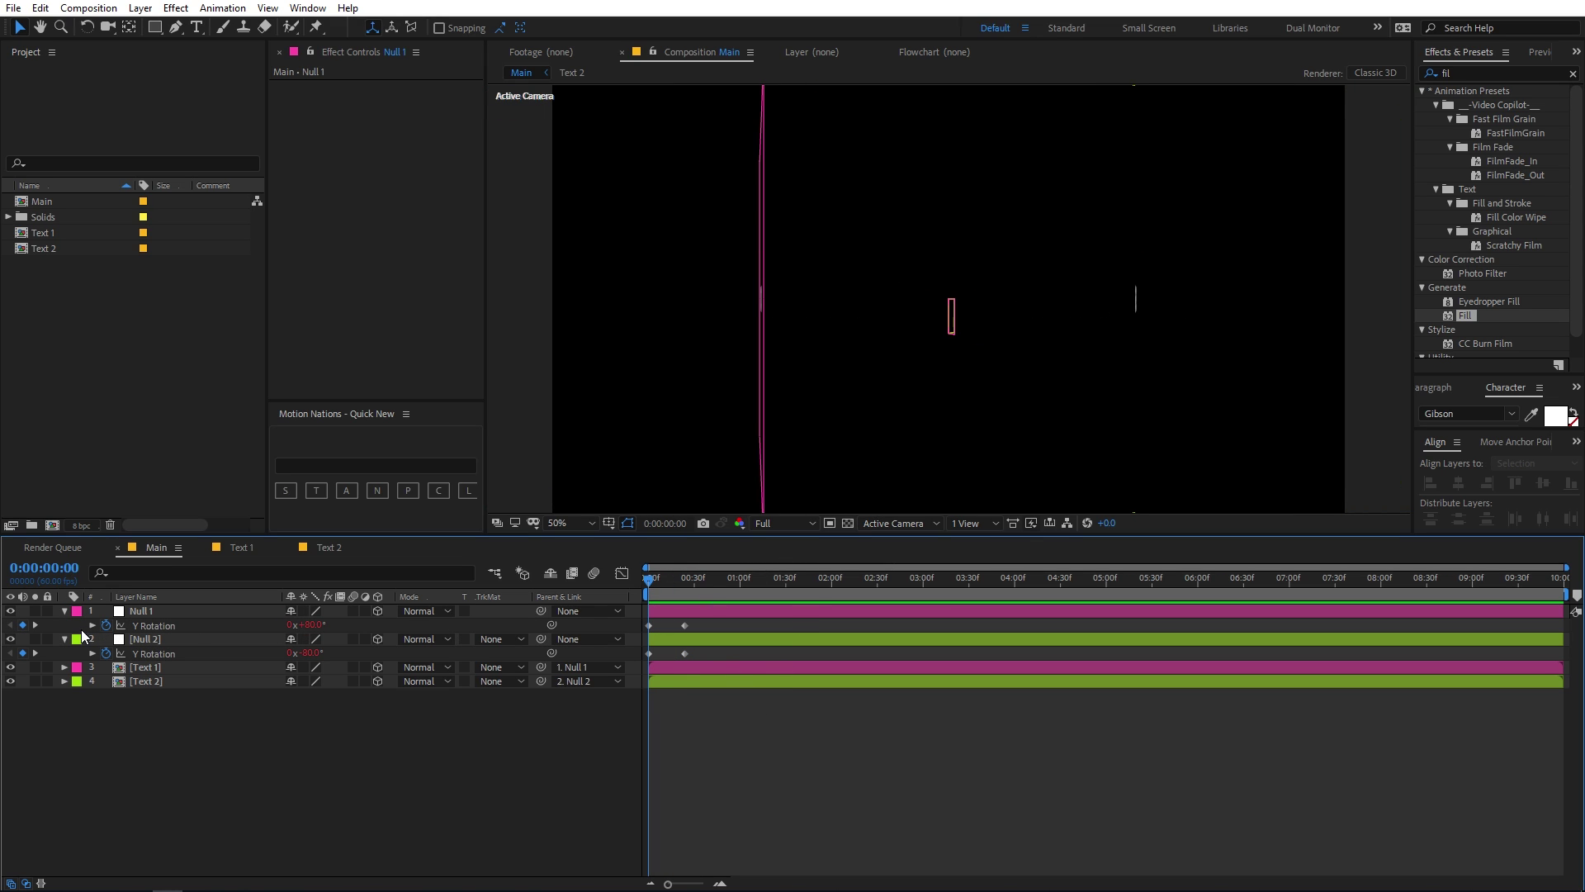
click(90, 626)
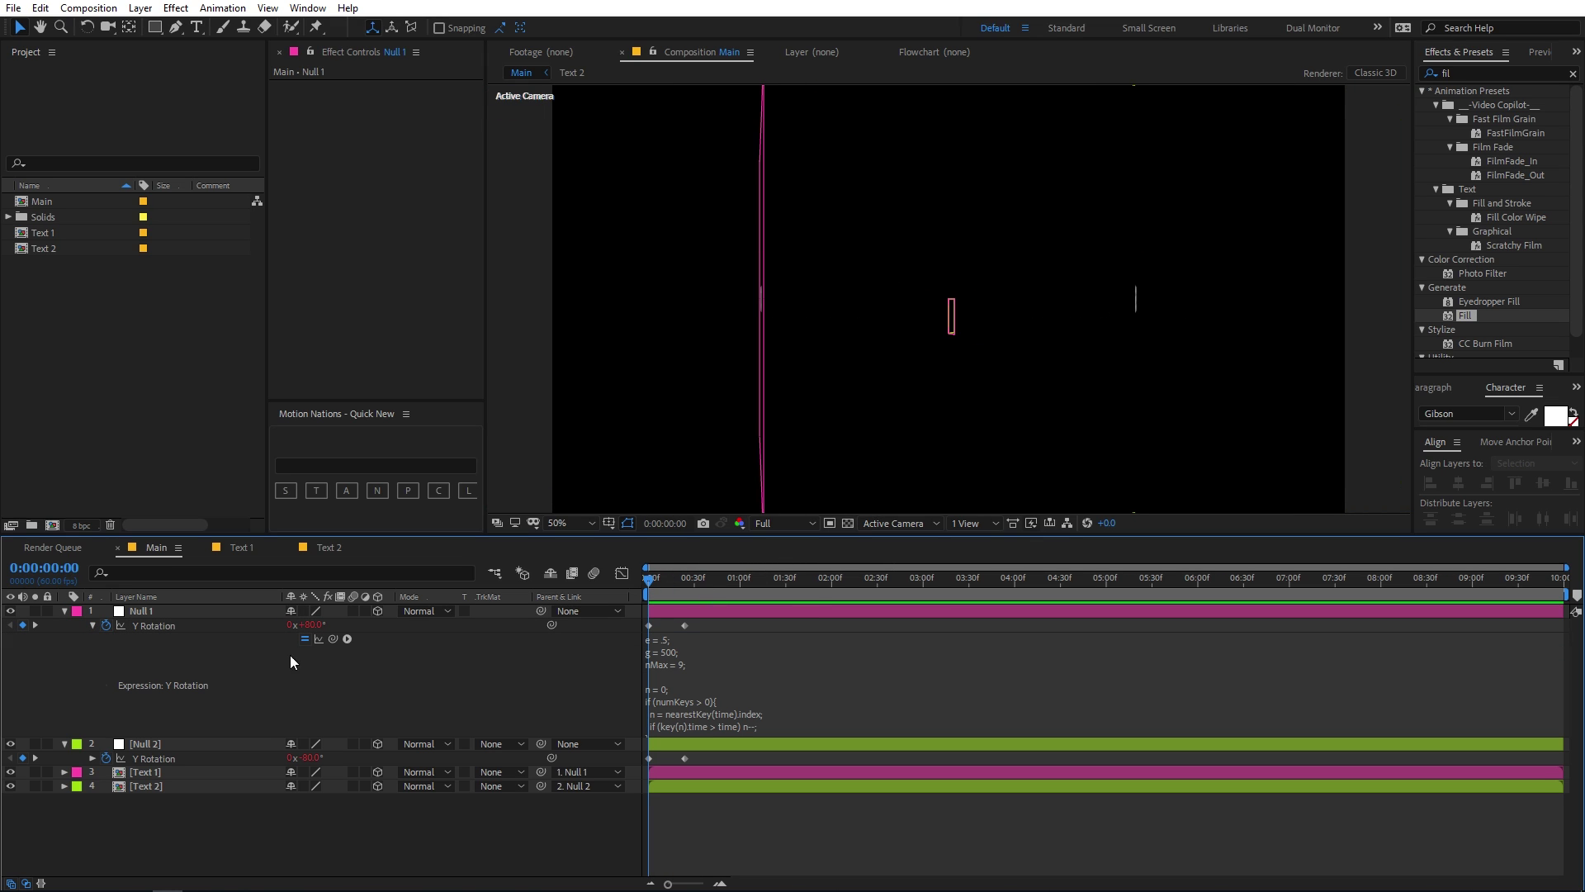
click(669, 653)
click(746, 634)
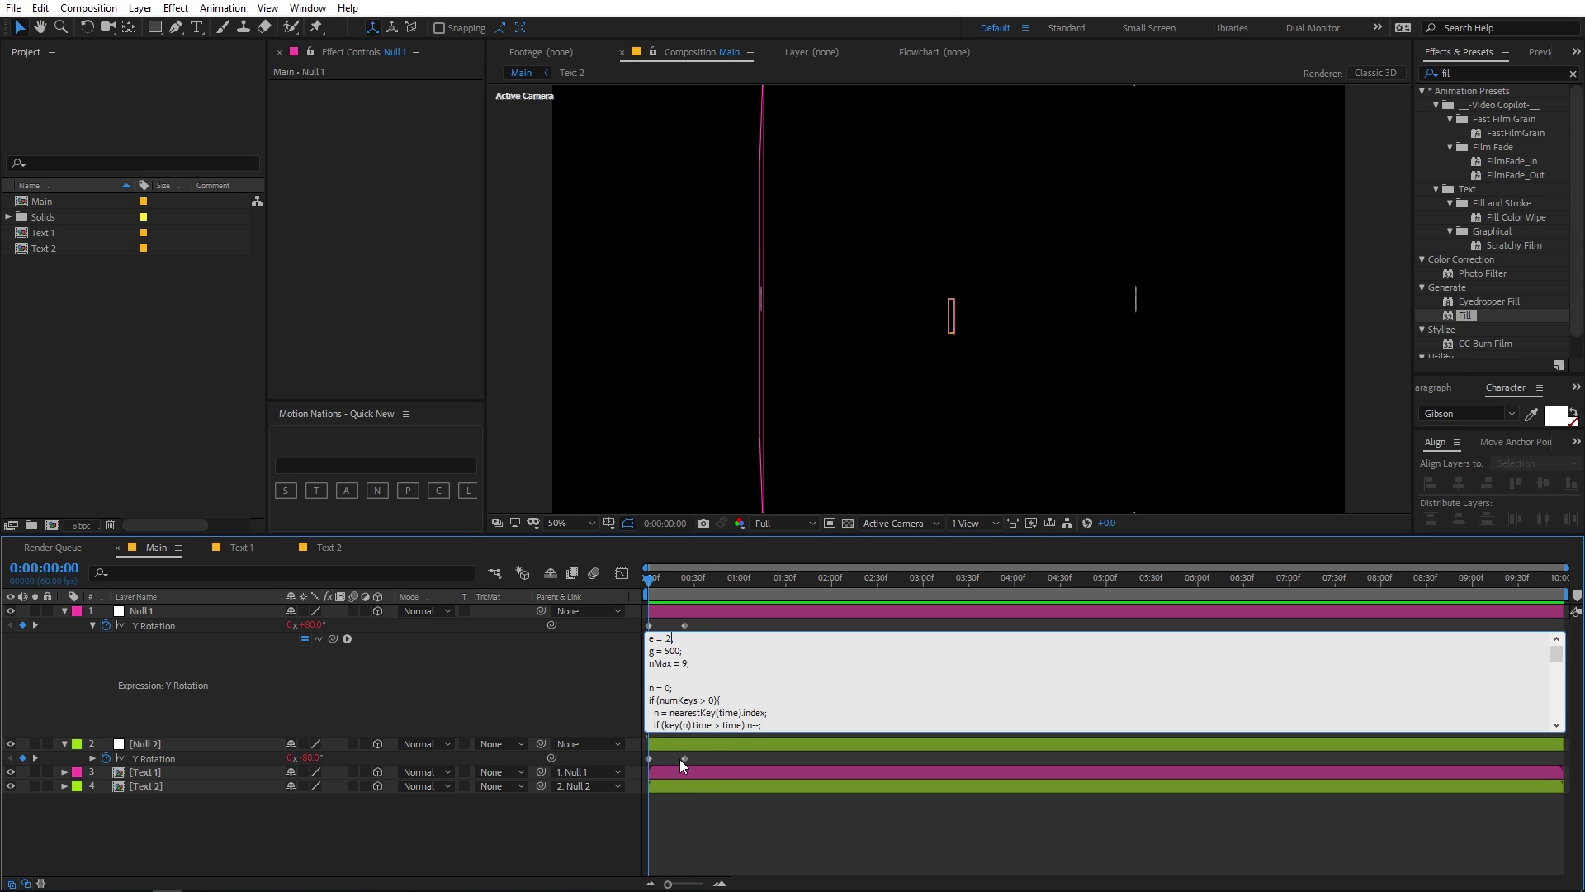
click(552, 586)
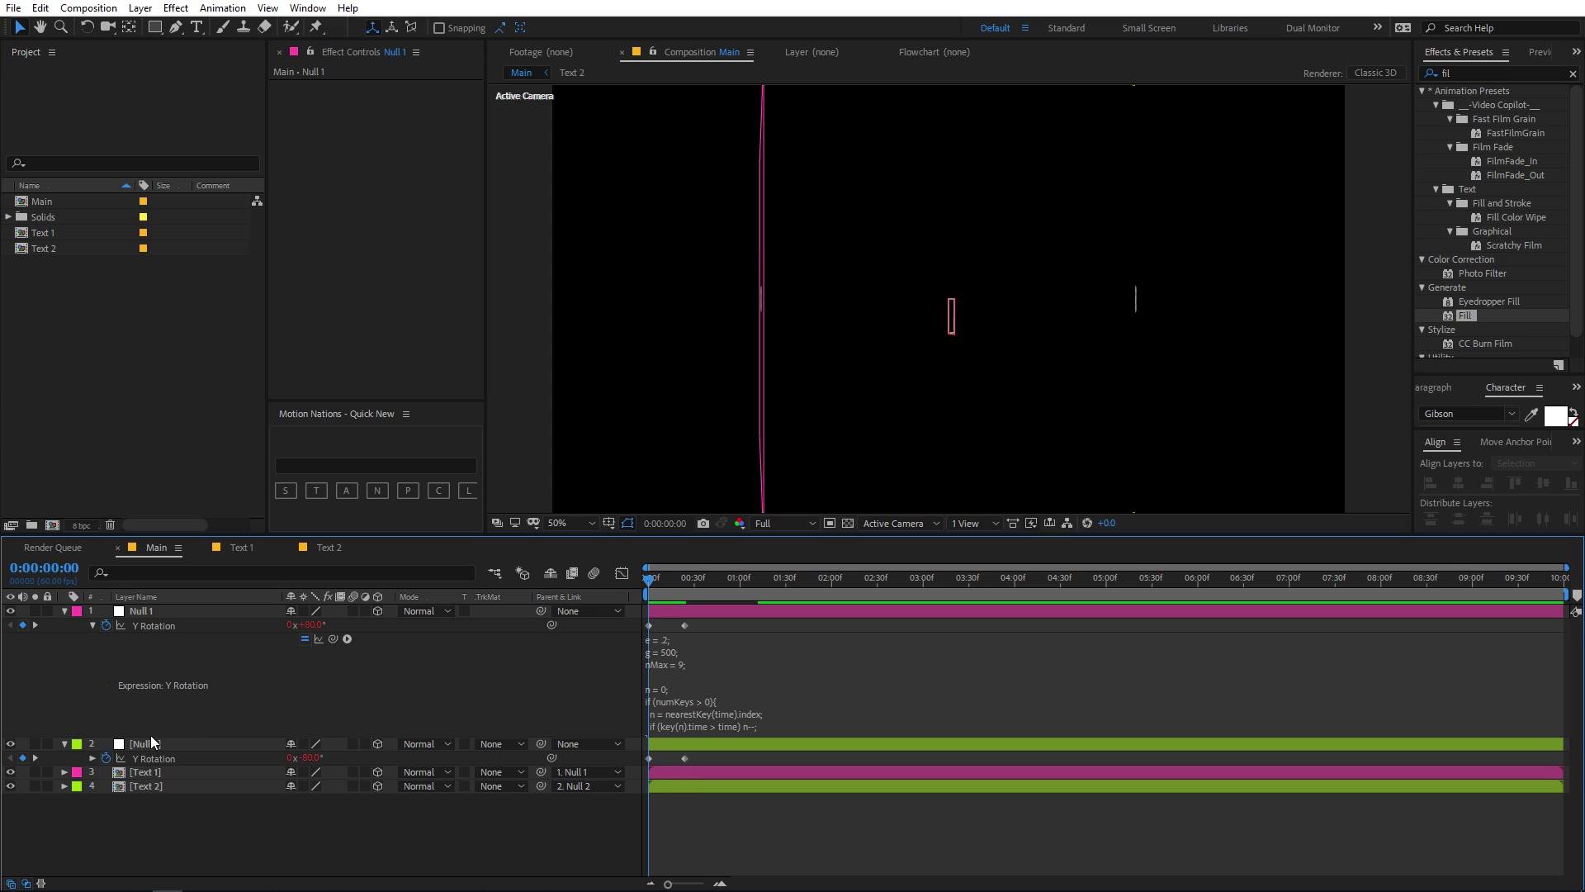
key(ctrl+v)
click(673, 744)
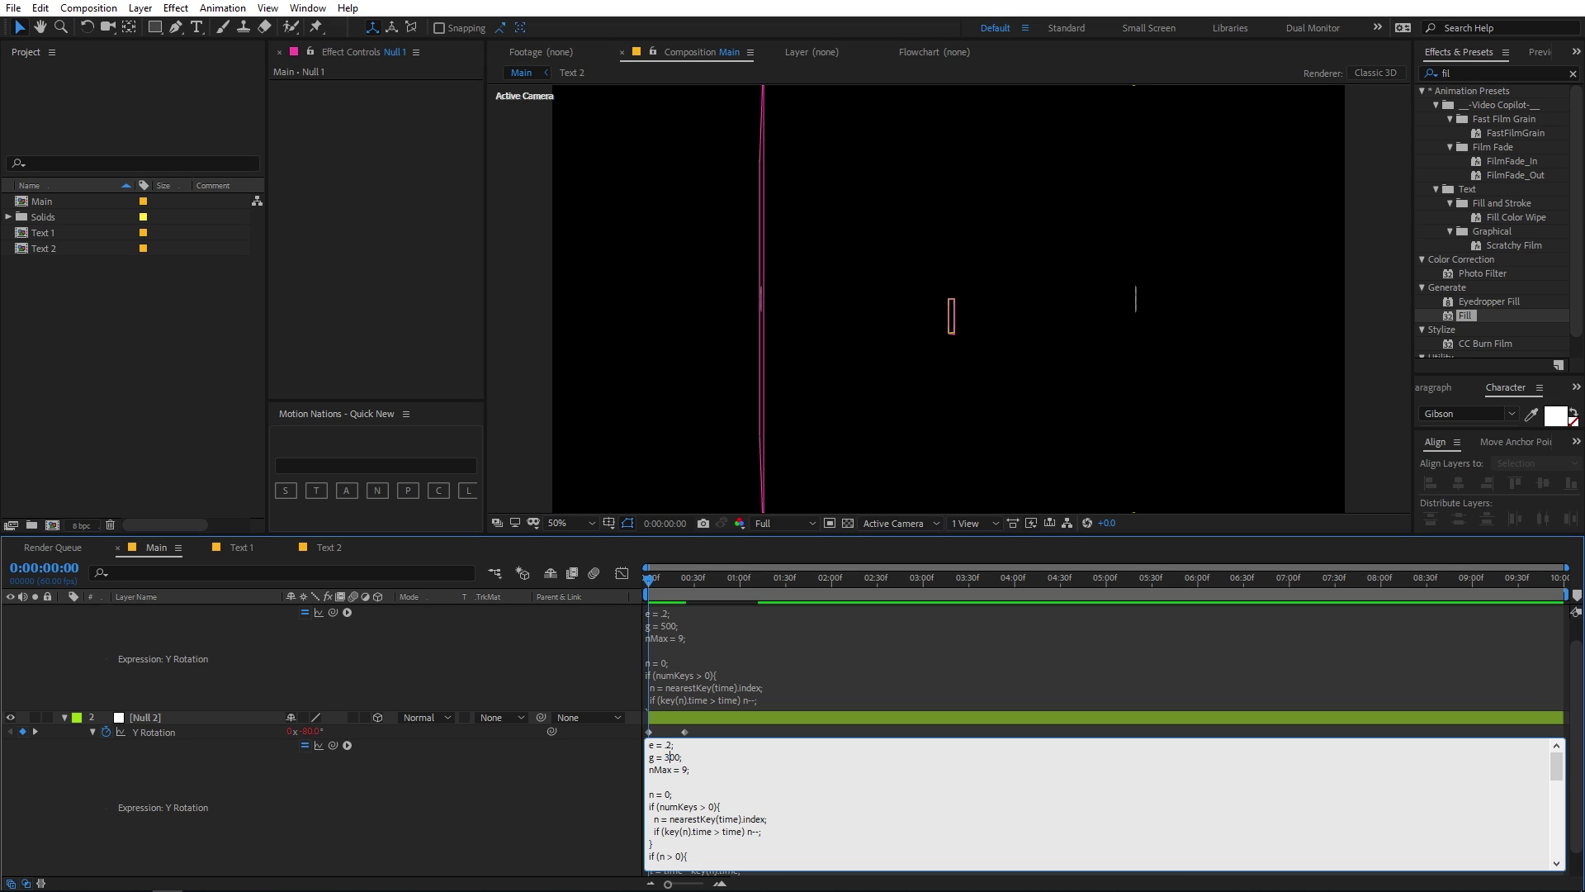
Try g at 300 in Null 1's Y Rotation expression as well and preview the bounce.
click(666, 619)
click(673, 624)
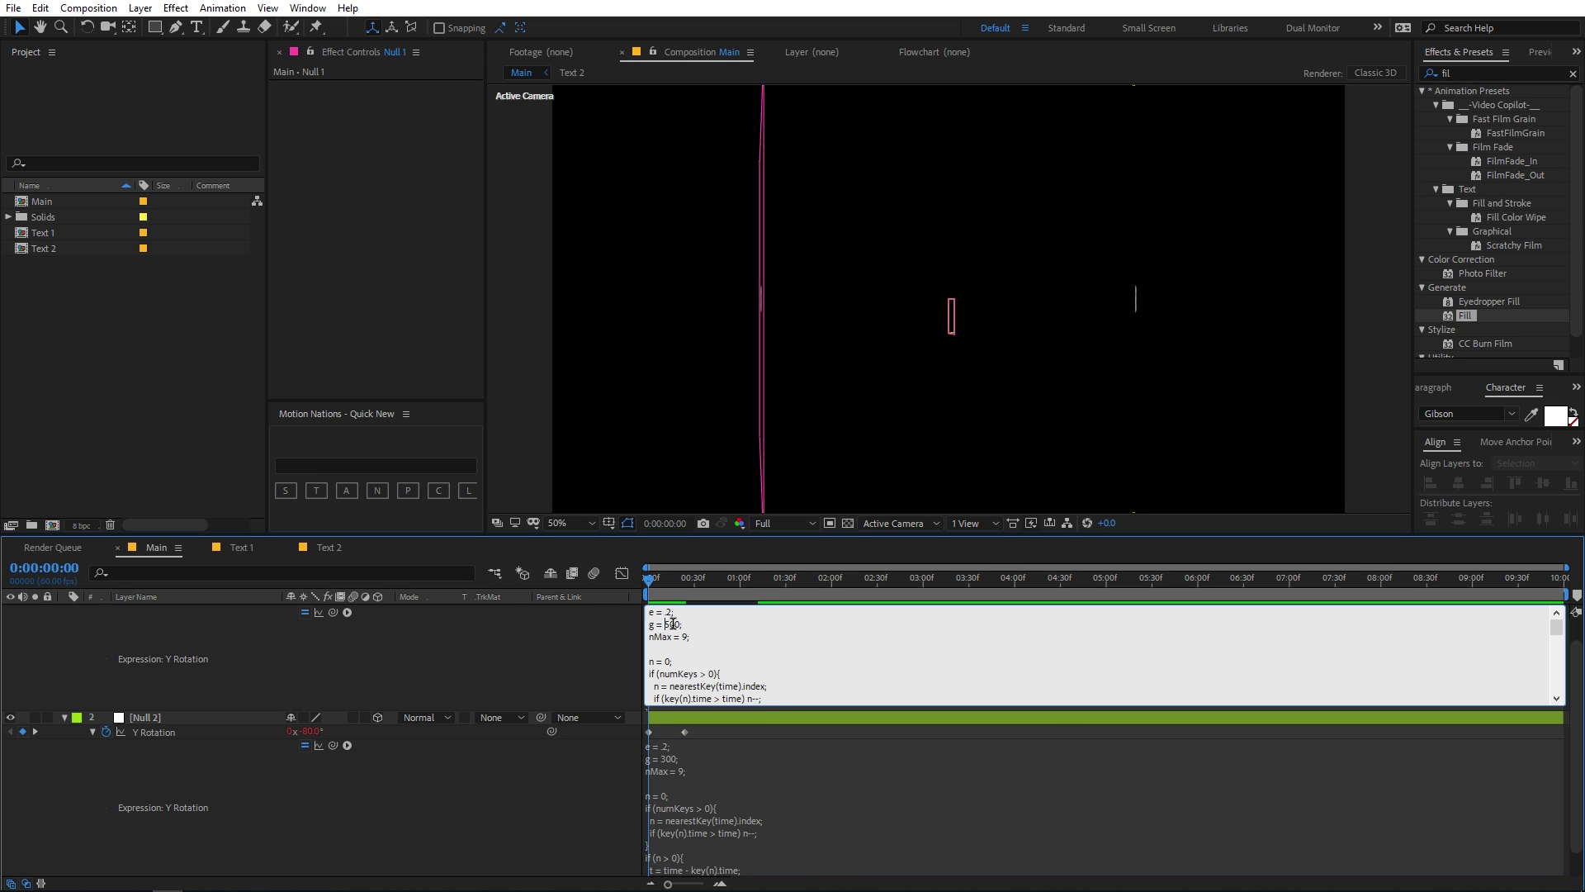
text(3)
click(569, 592)
key(space)
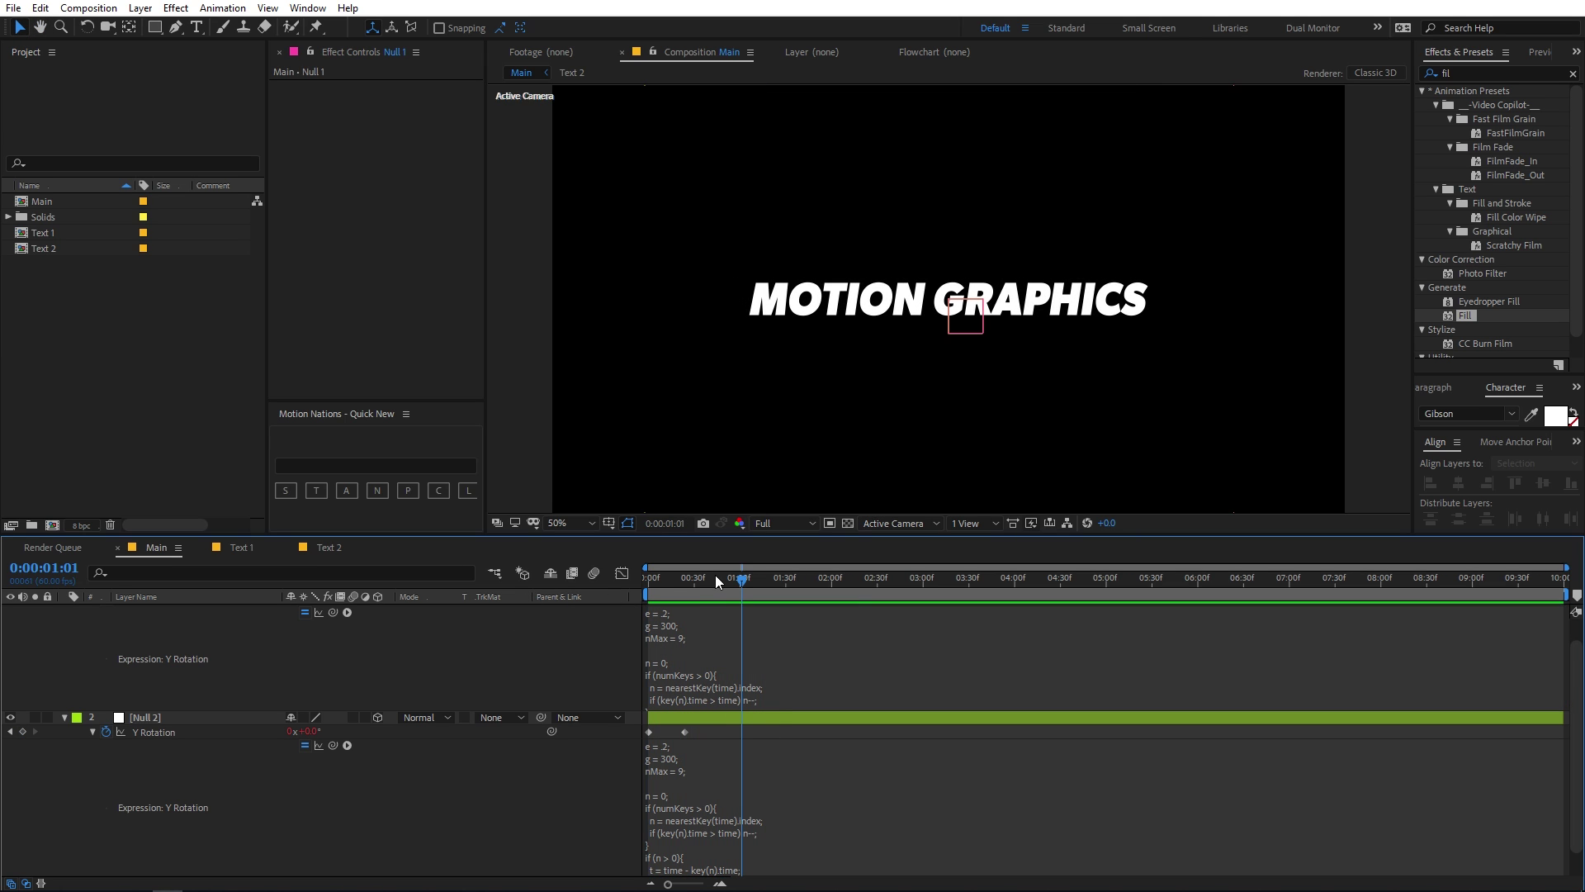
key(space)
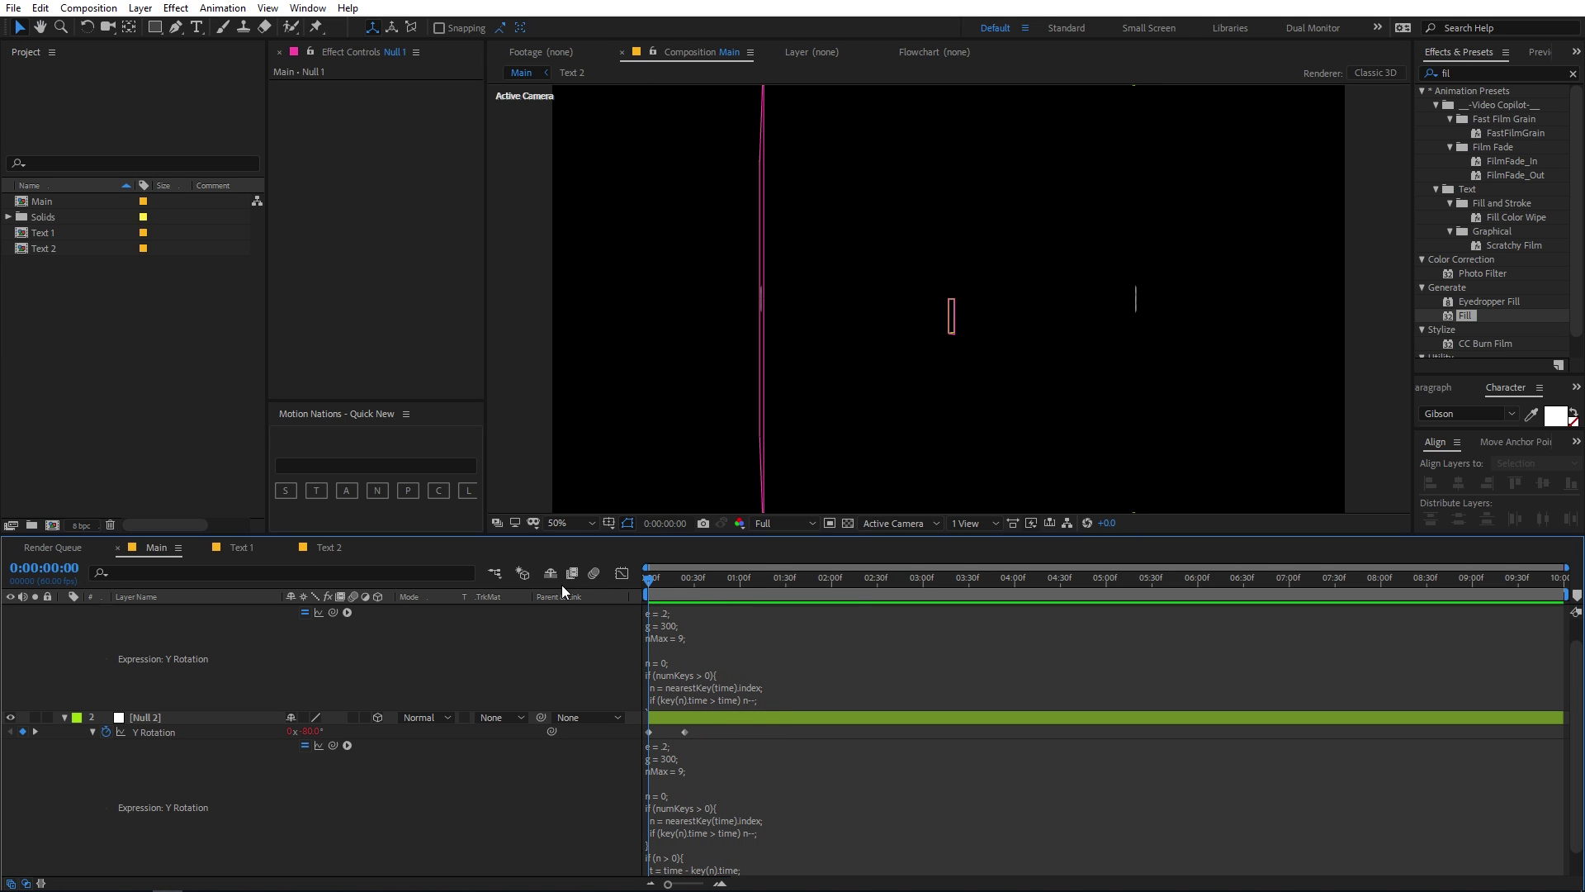
Restore e to .5 and g to 500 in both nulls' Y Rotation expressions and collapse all layers.
click(668, 618)
key(ctrl+v)
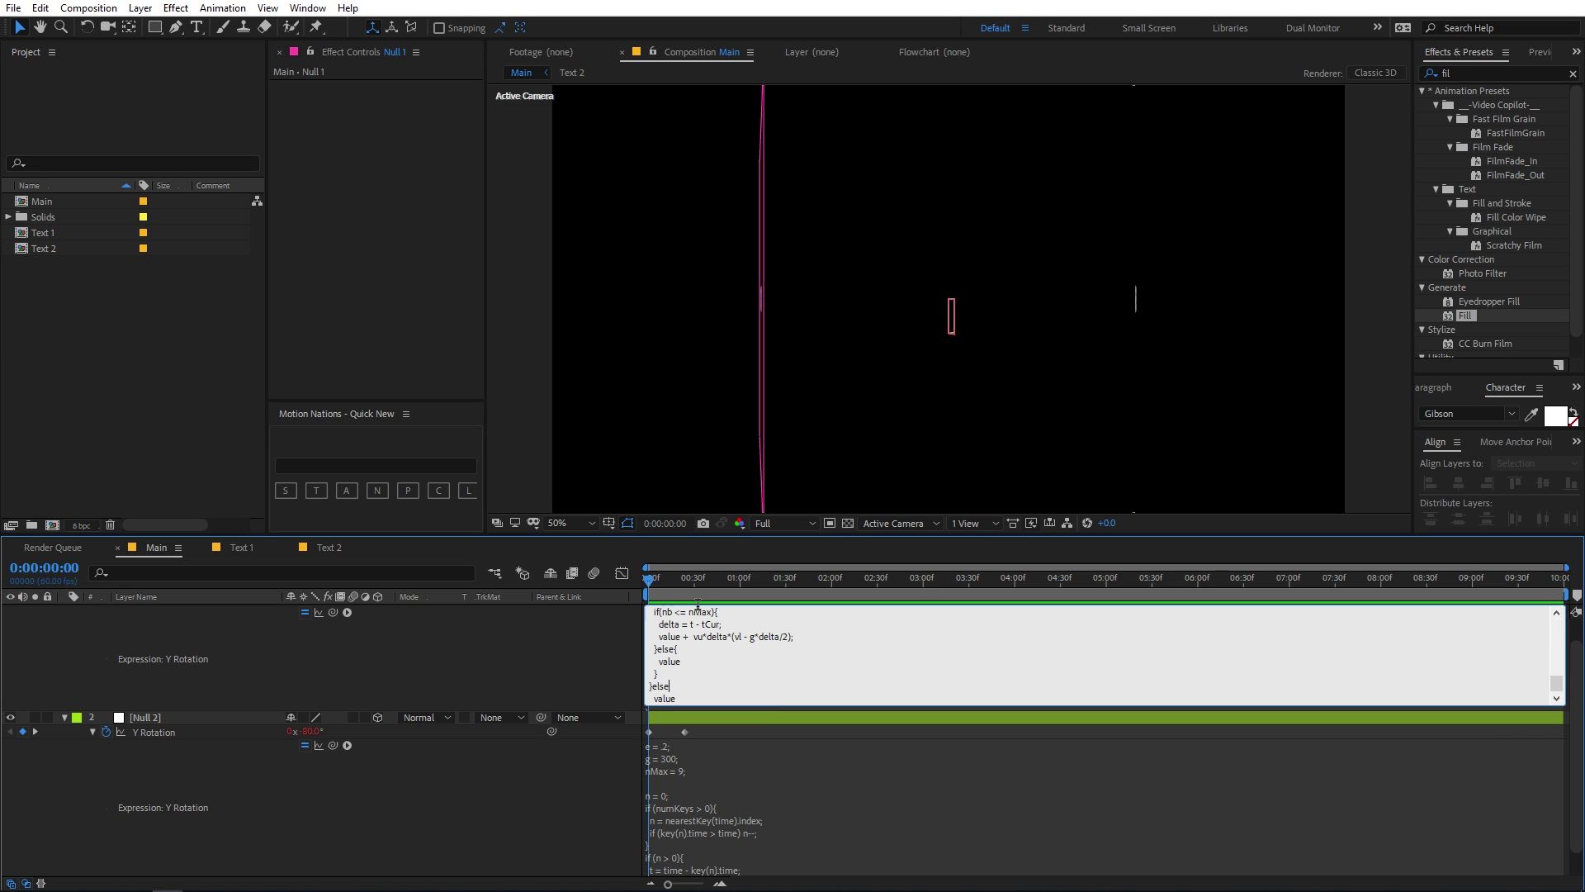
scroll(698, 611, up, 6)
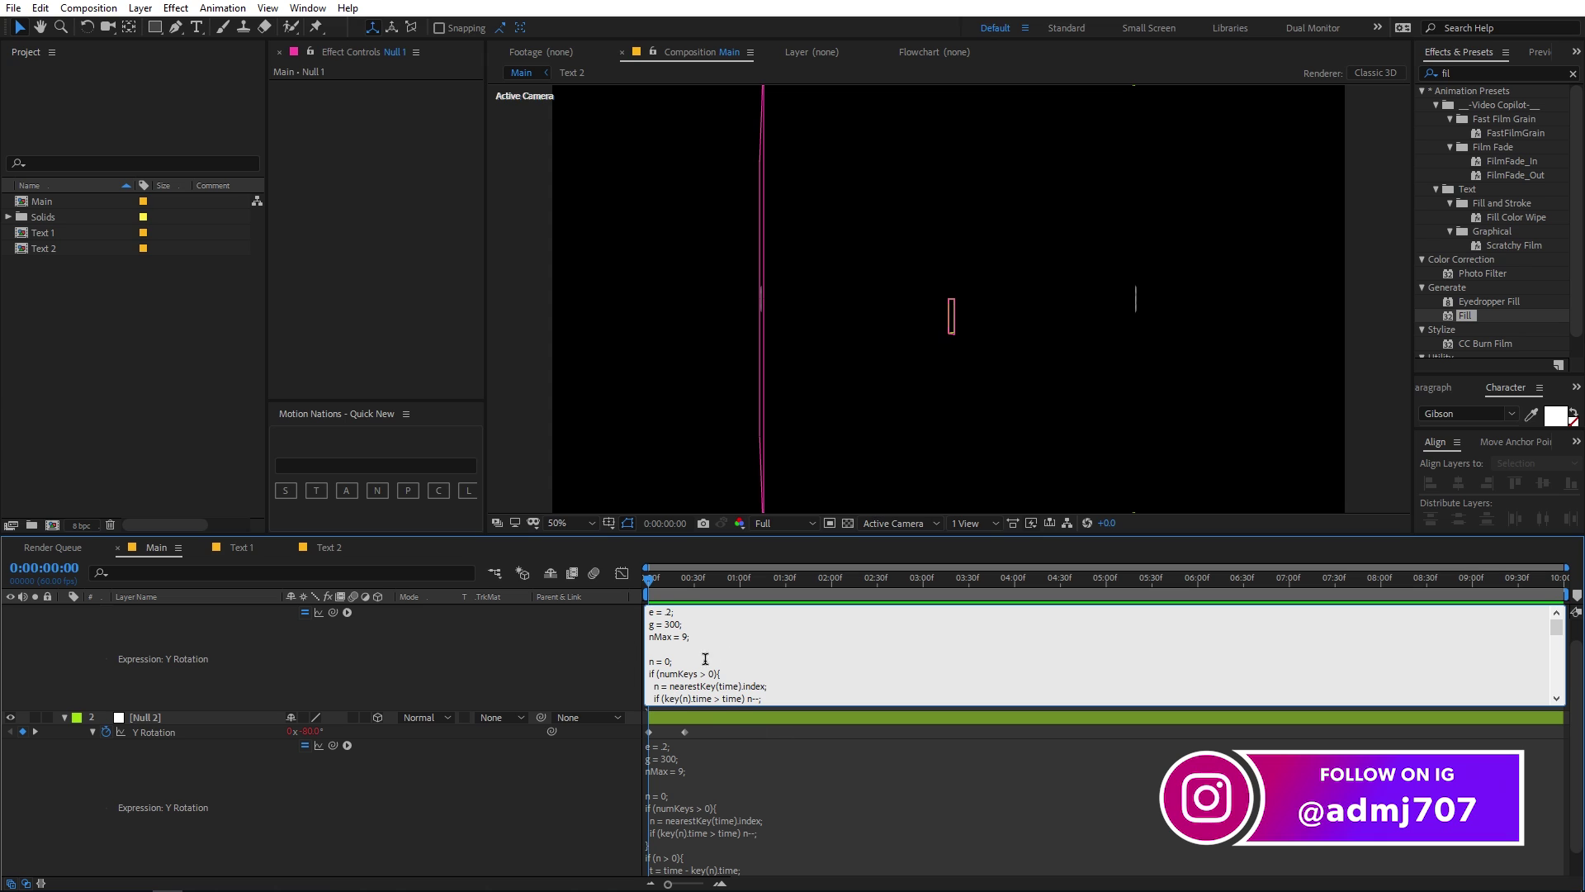
click(442, 662)
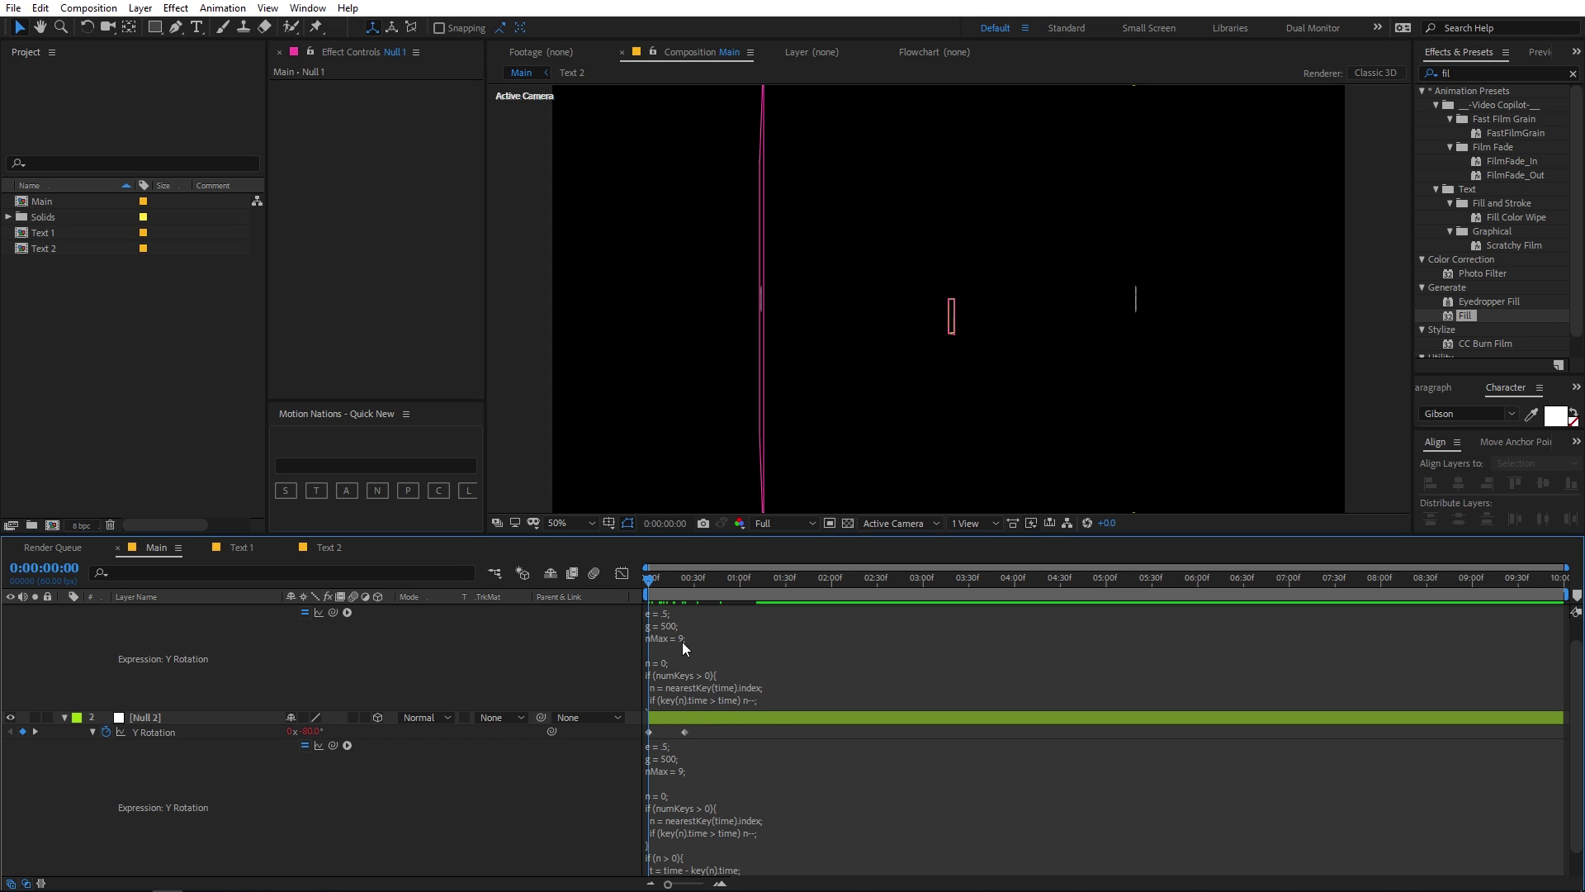
key(ctrl+a)
key(u)
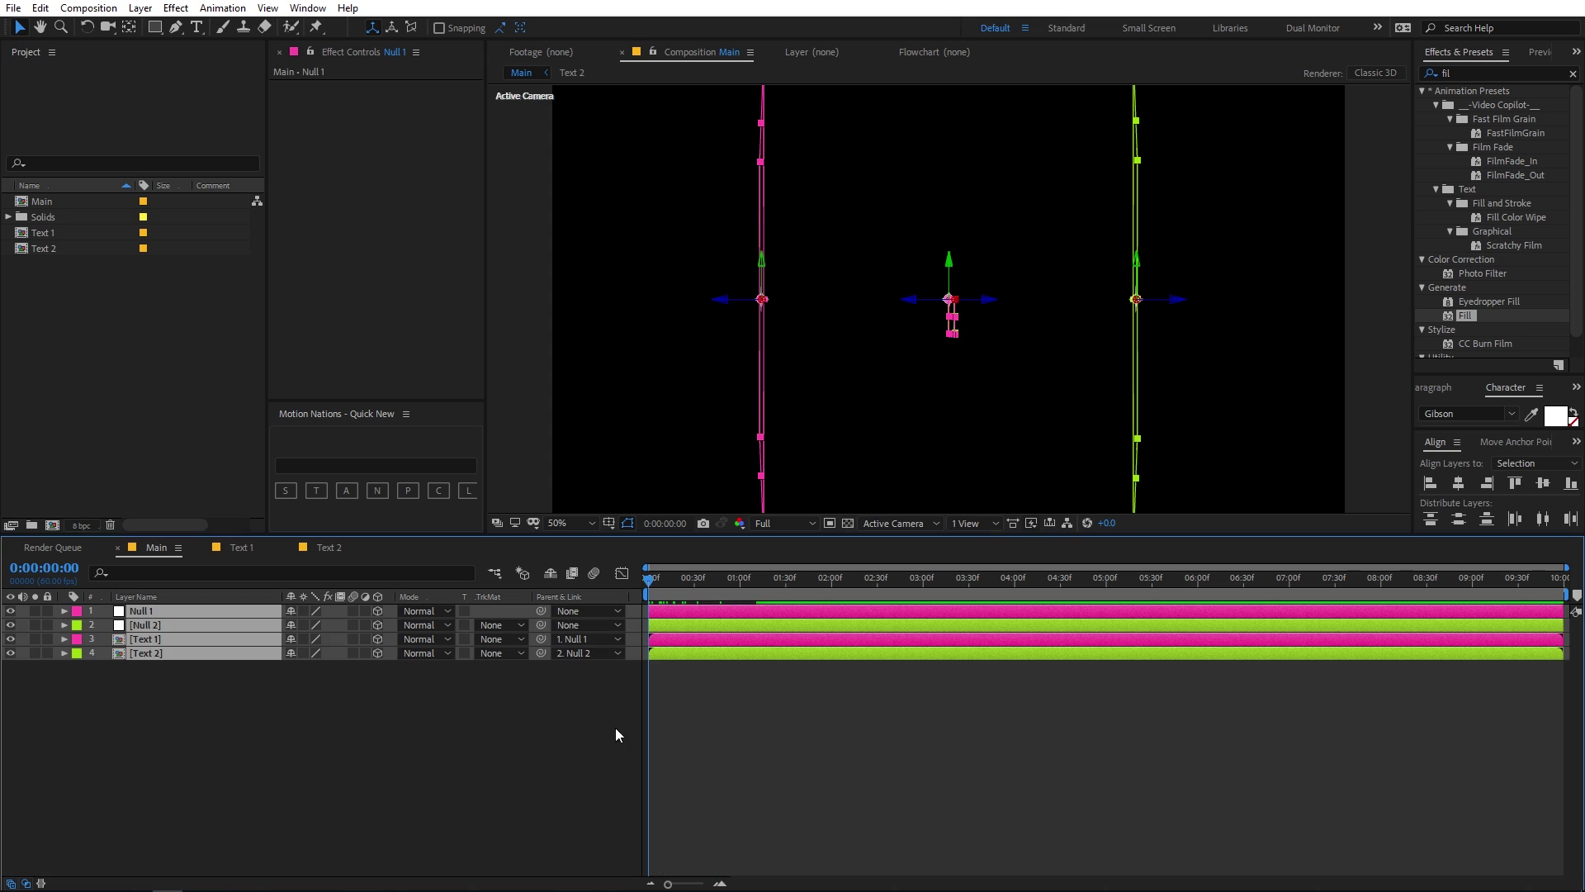
Preview the bounce in the Main composition and reveal the animated Y Rotation of Null 1 and Null 2.
click(750, 700)
key(space)
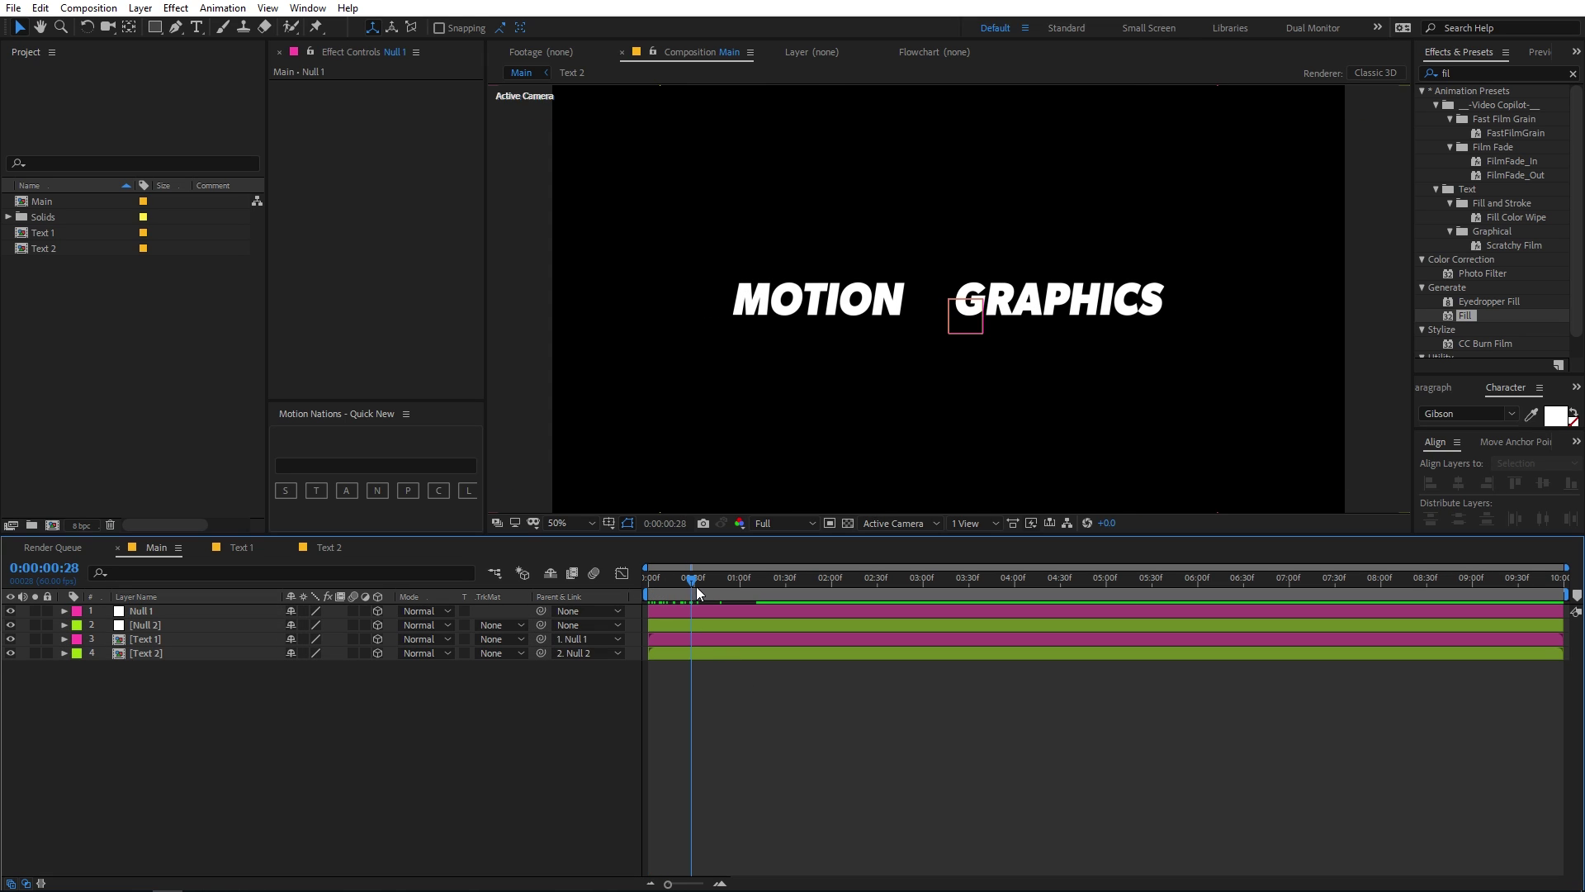
click(161, 611)
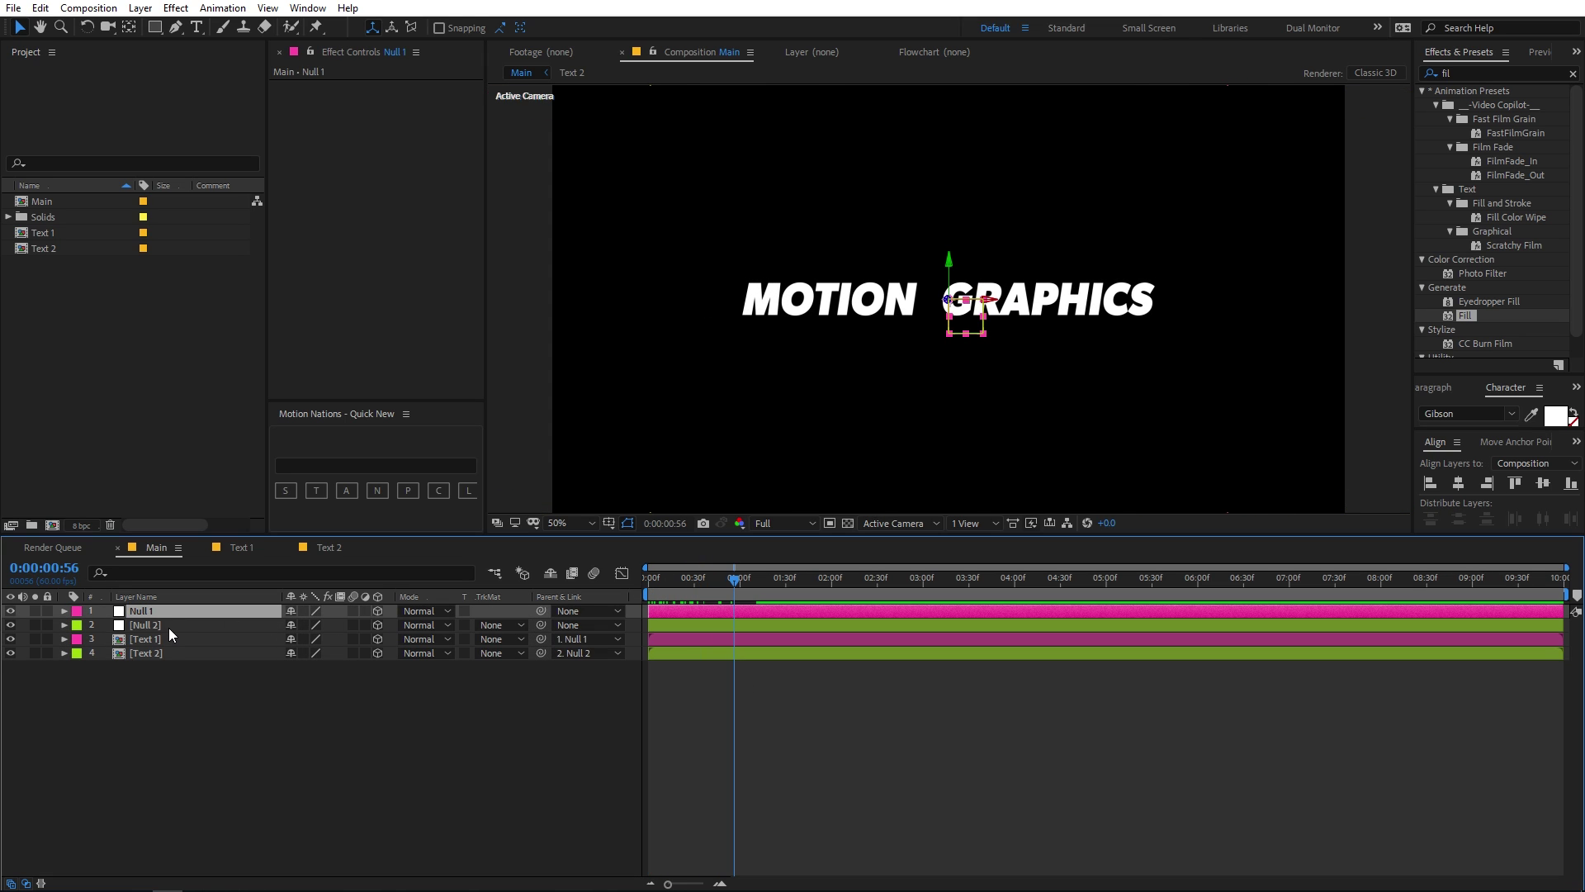
shift+click(169, 626)
key(u)
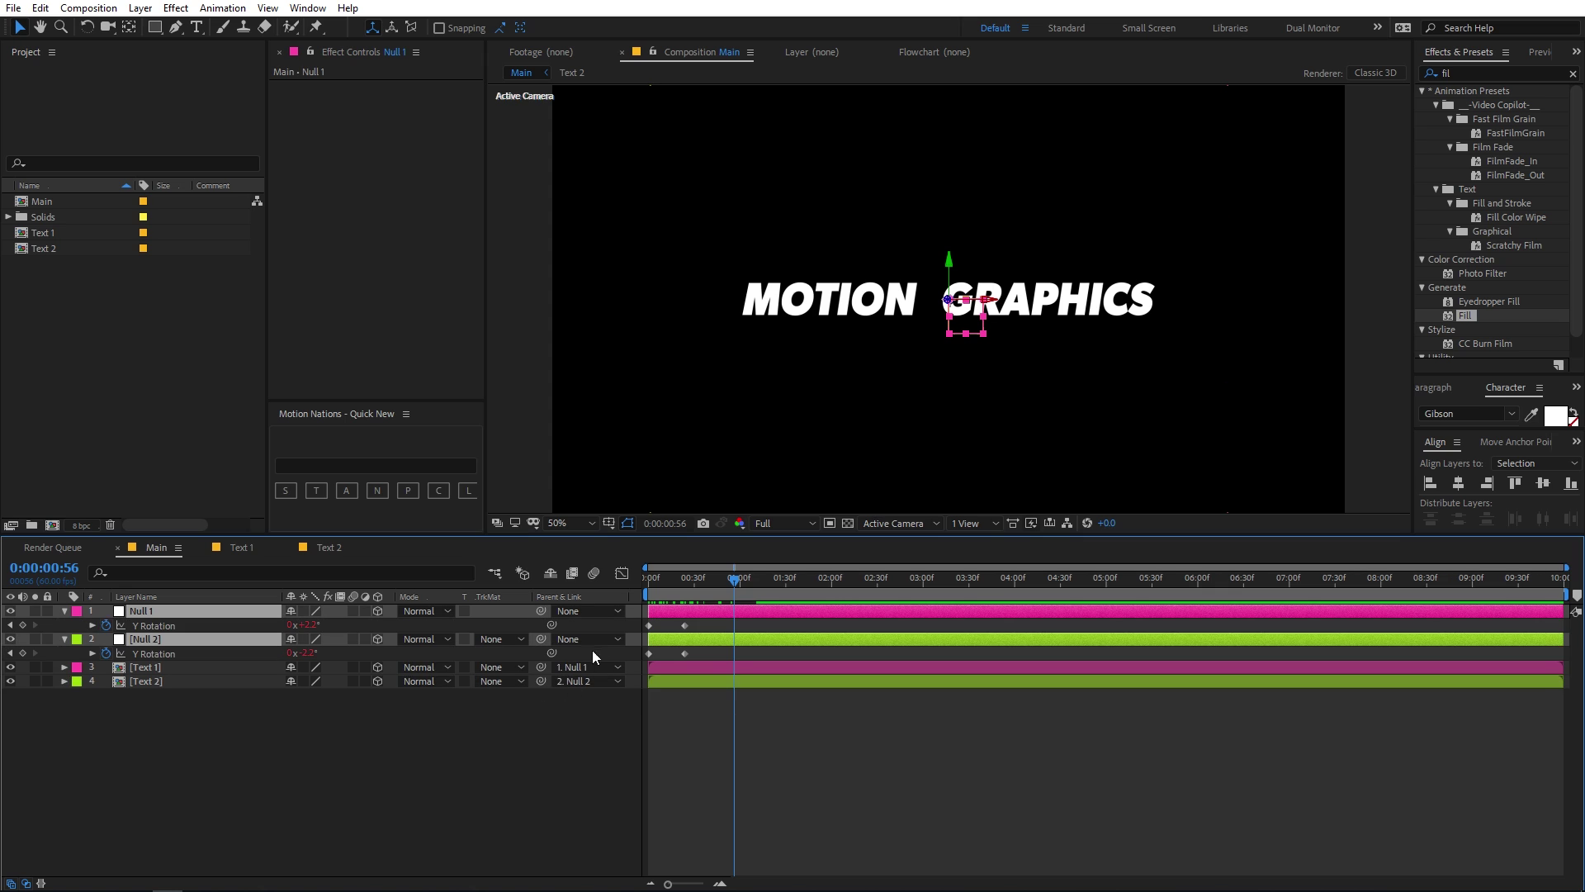
Apply Easy Ease to the starting Y Rotation keyframes of both nulls.
mouse_move(691, 586)
mouse_down()
mouse_move(656, 582)
mouse_move(675, 581)
mouse_up()
click(825, 493)
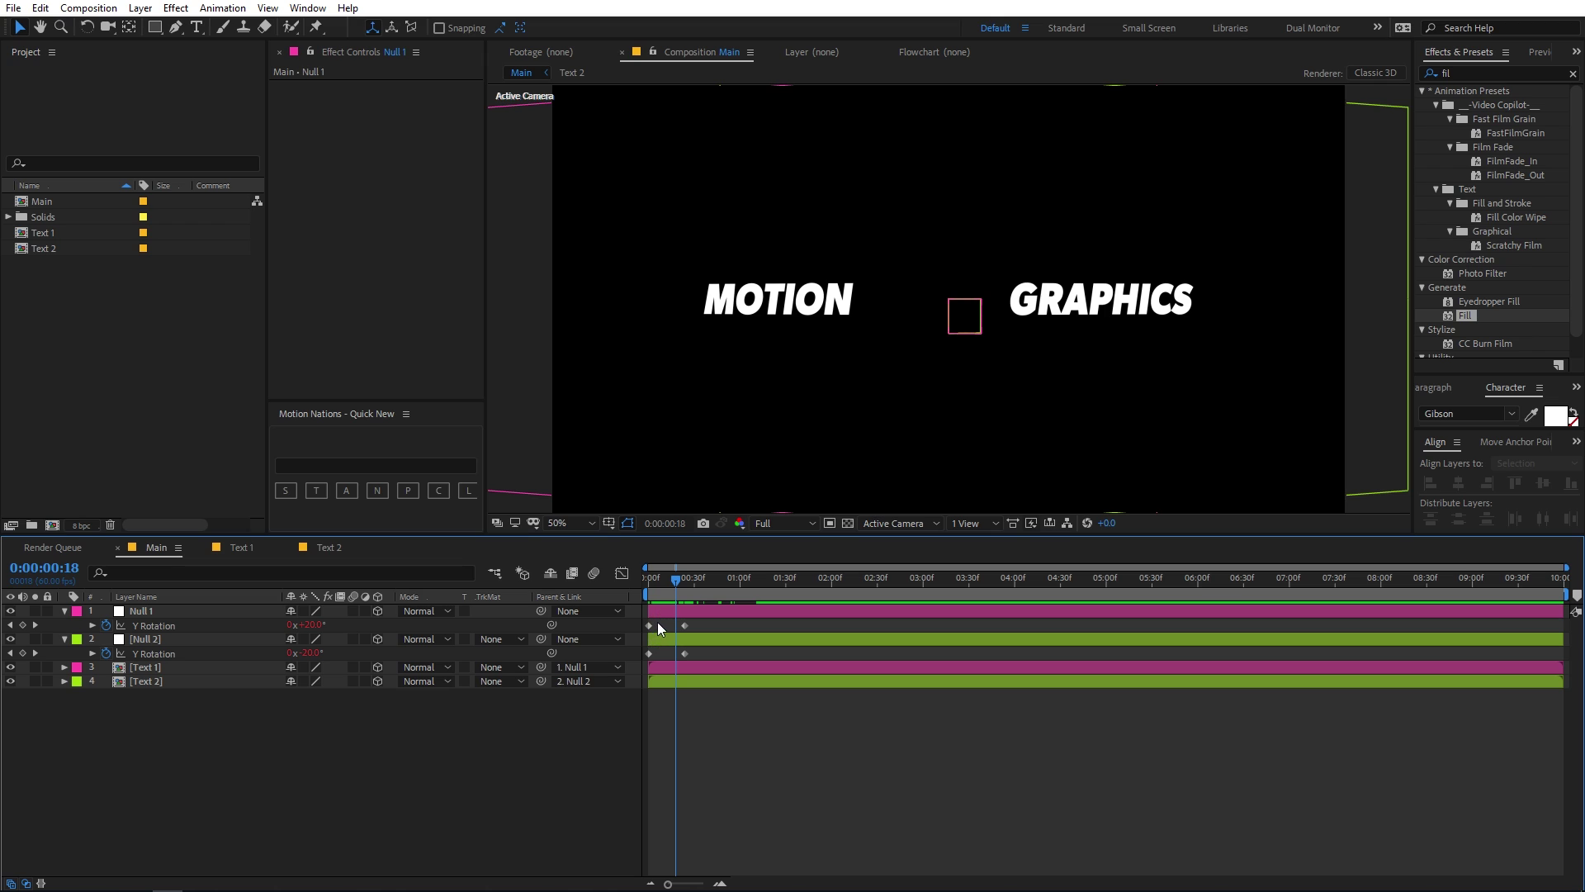
drag(657, 621, 641, 665)
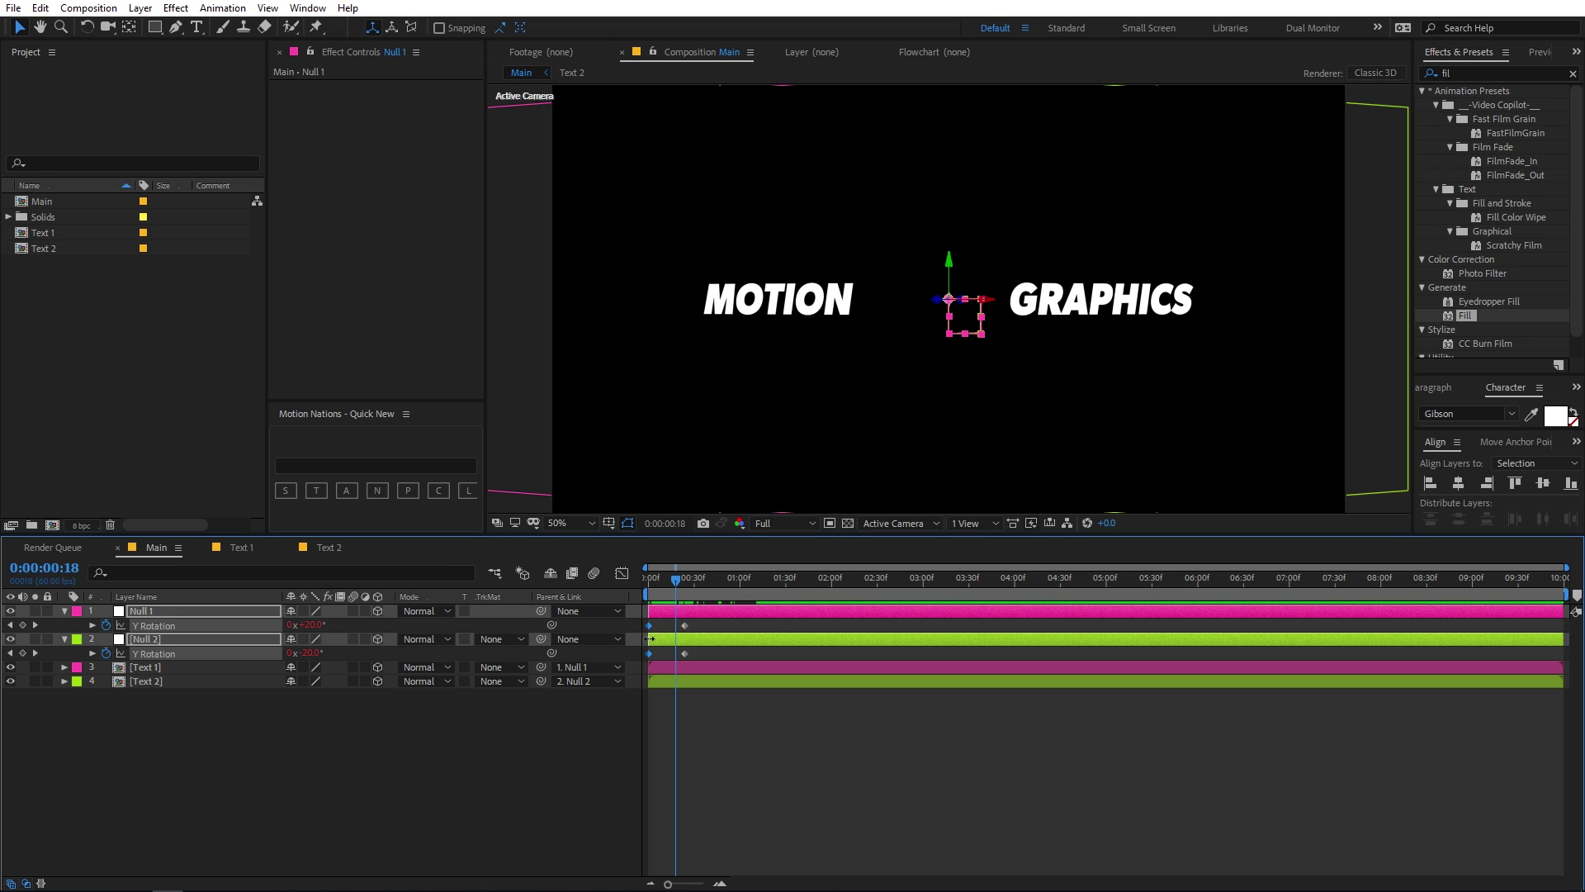
key(F9)
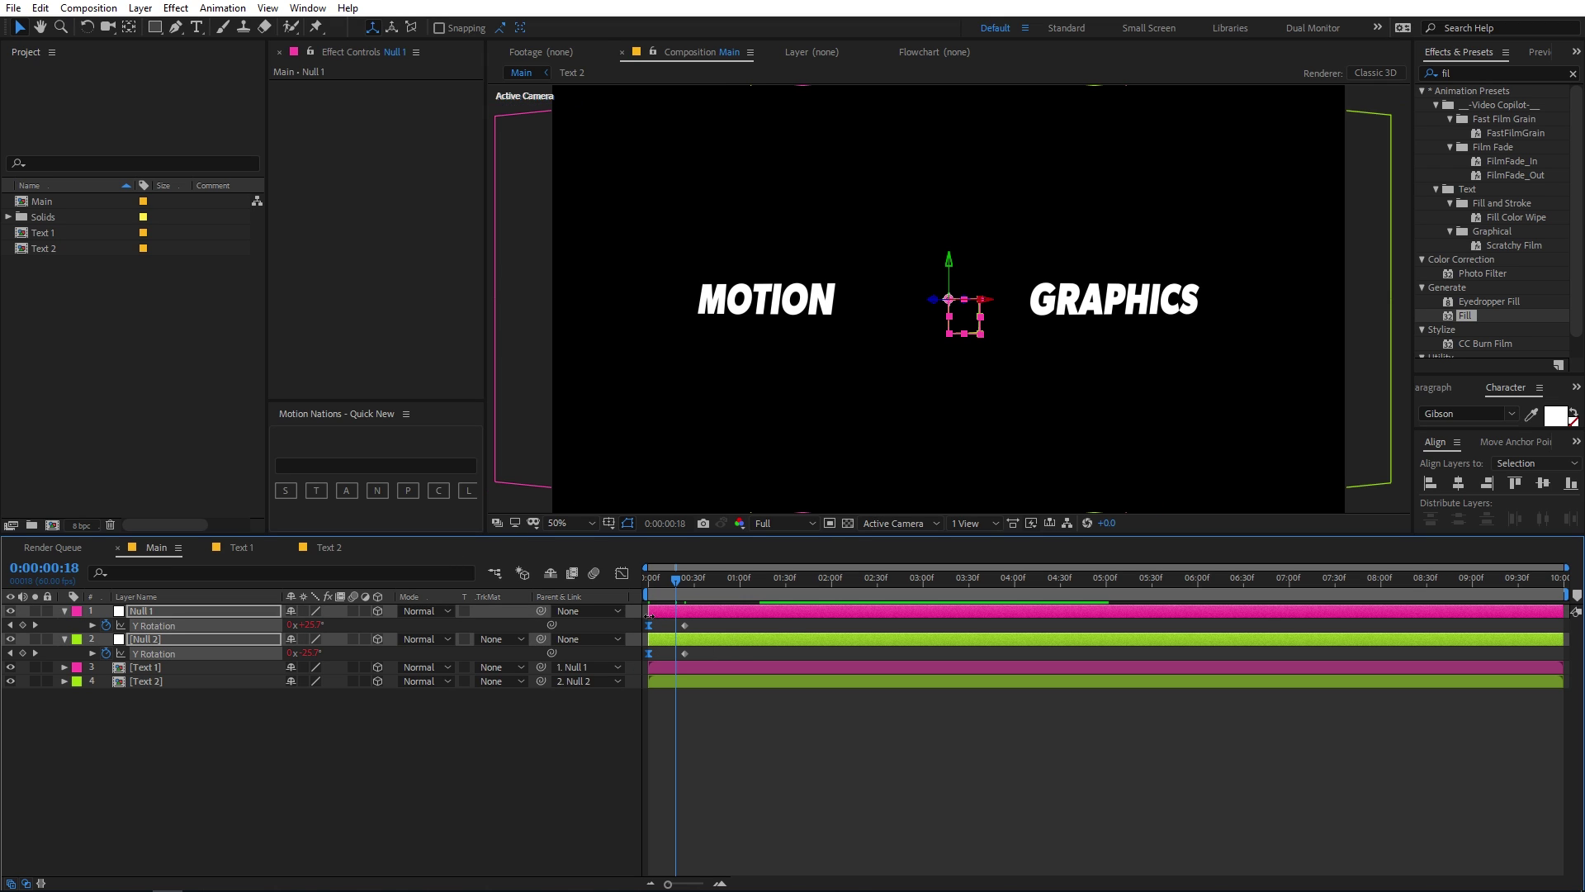
Show both nulls' Y Rotation curves in the Graph Editor and compare the value graph with the speed graph, ending on the speed graph.
click(623, 574)
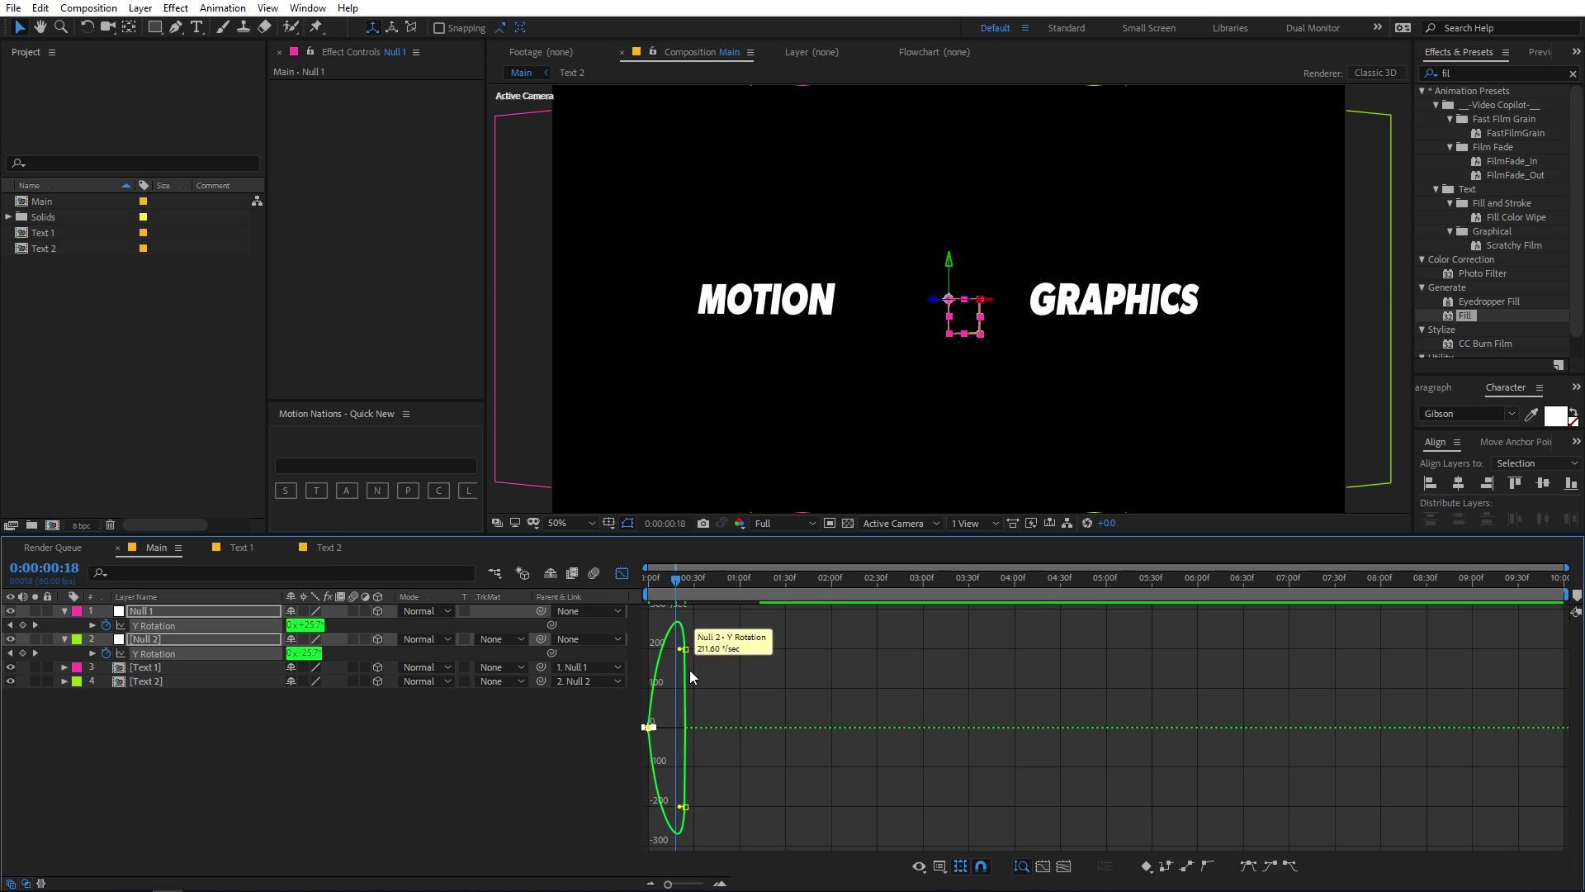
drag(665, 880, 701, 885)
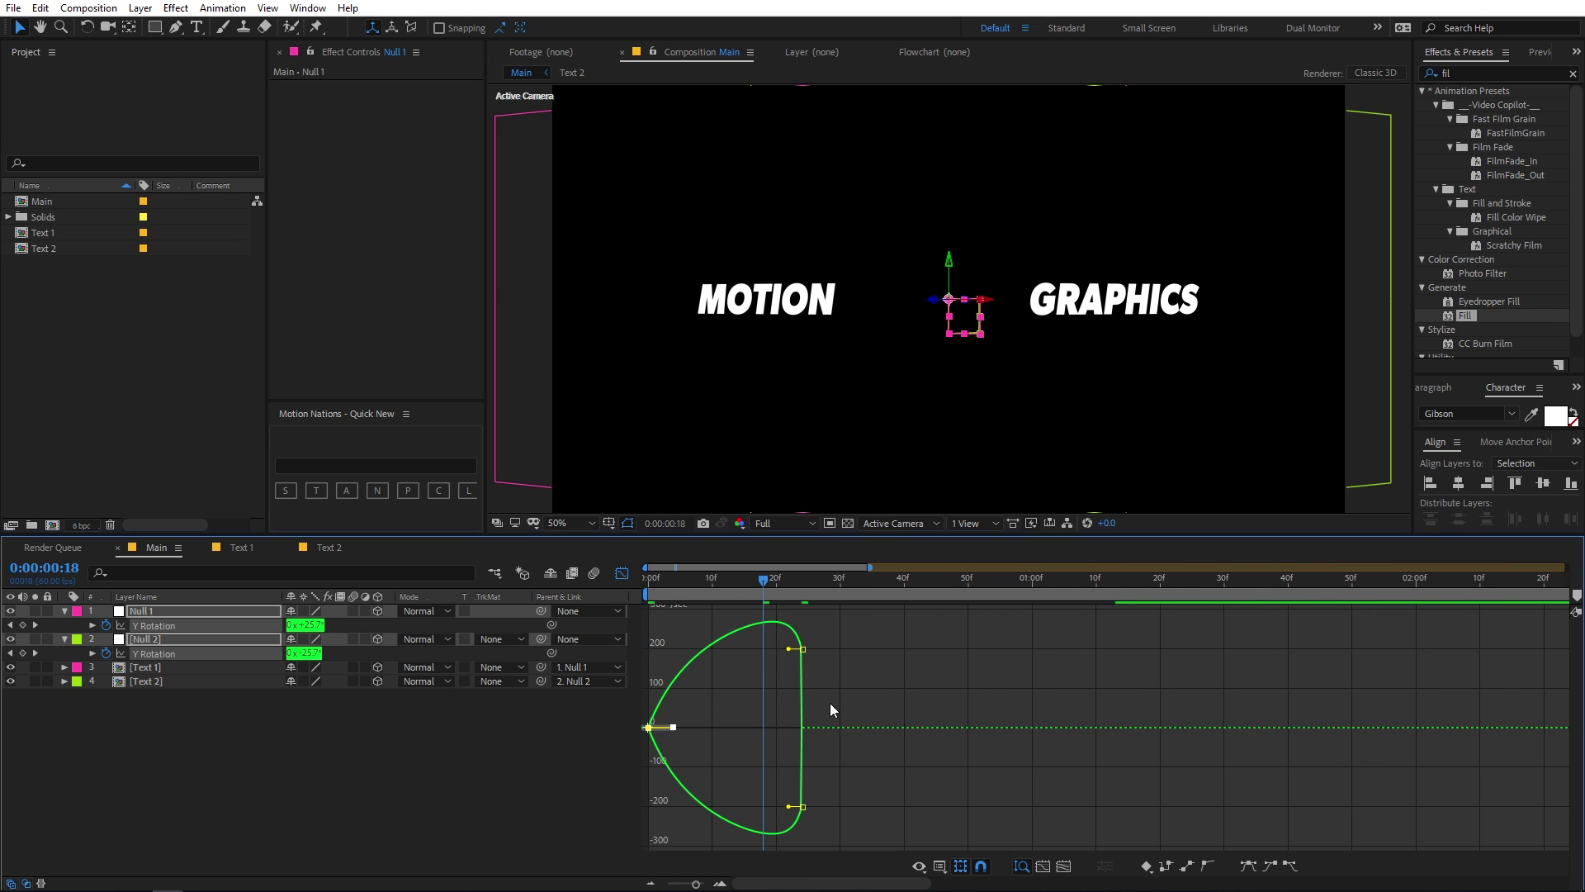
click(940, 867)
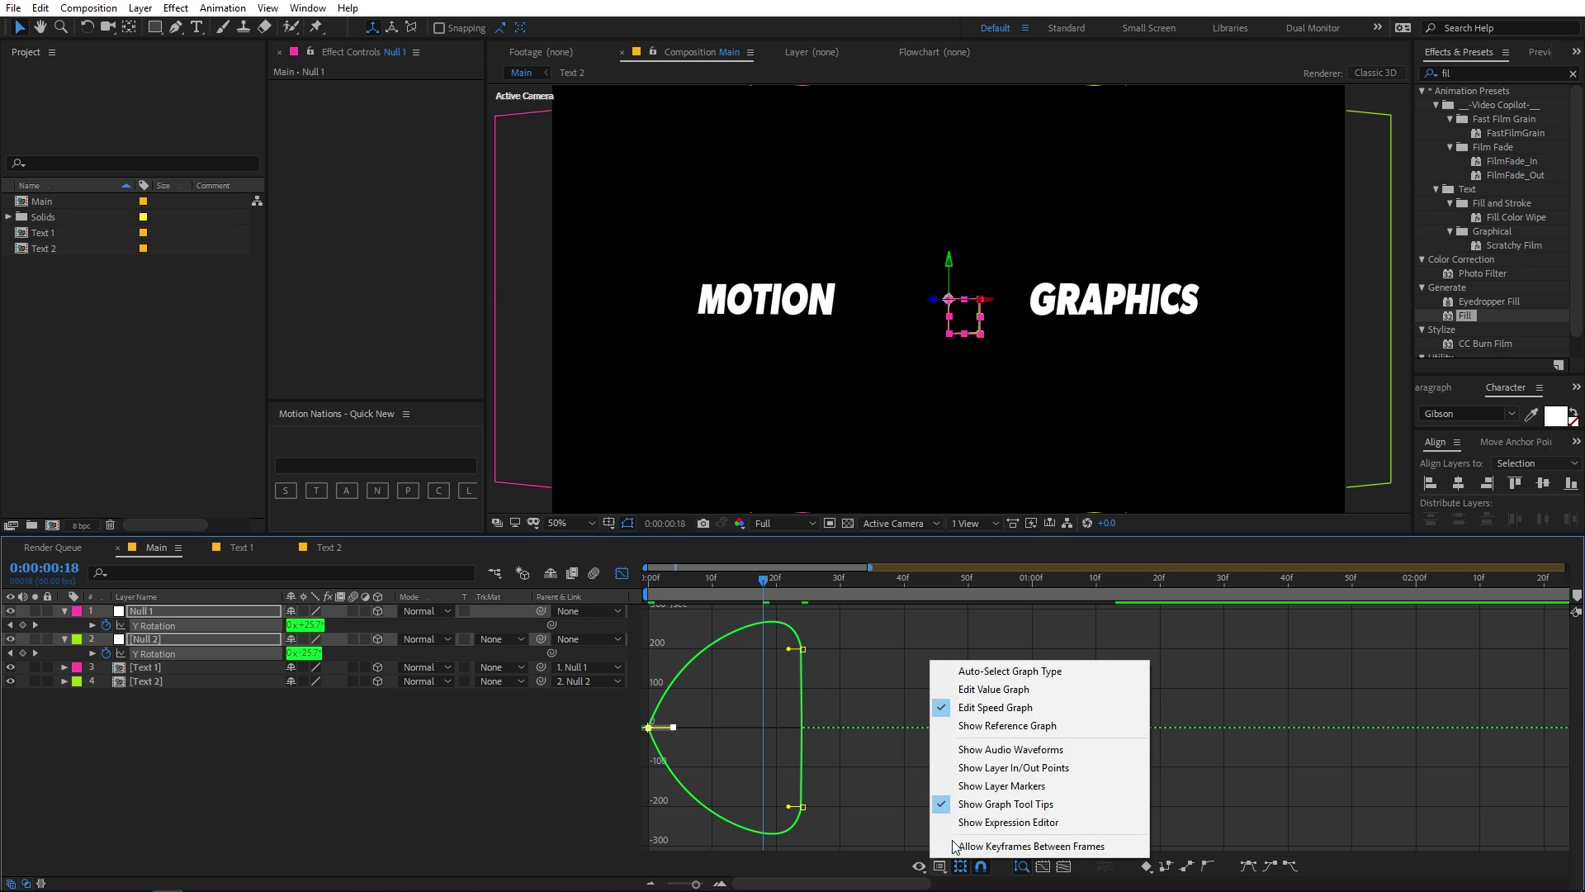
click(978, 698)
click(940, 867)
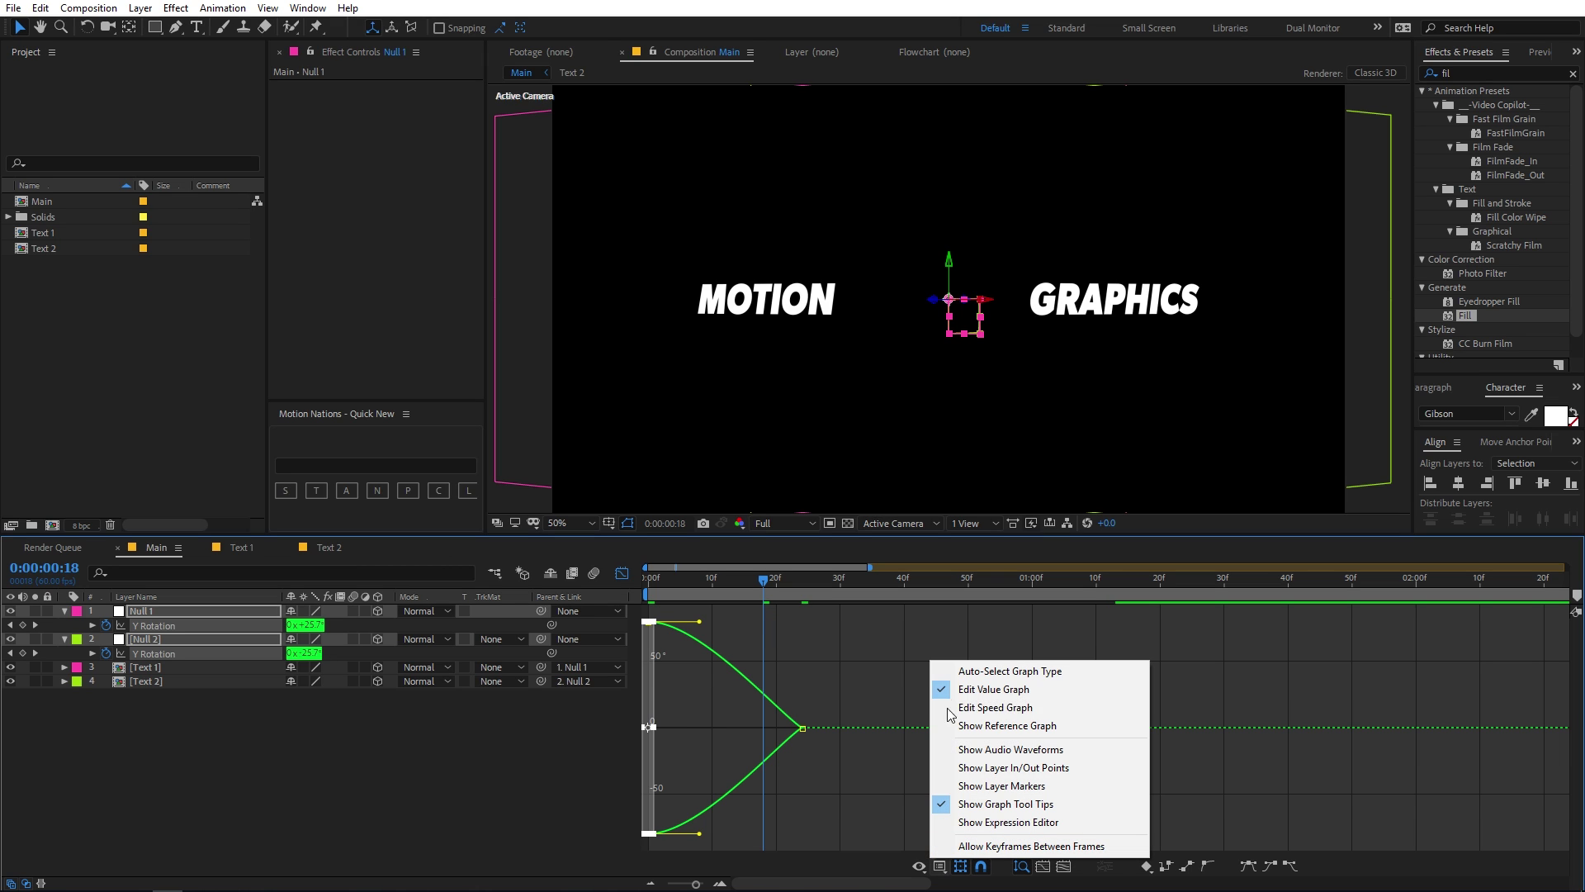
click(999, 707)
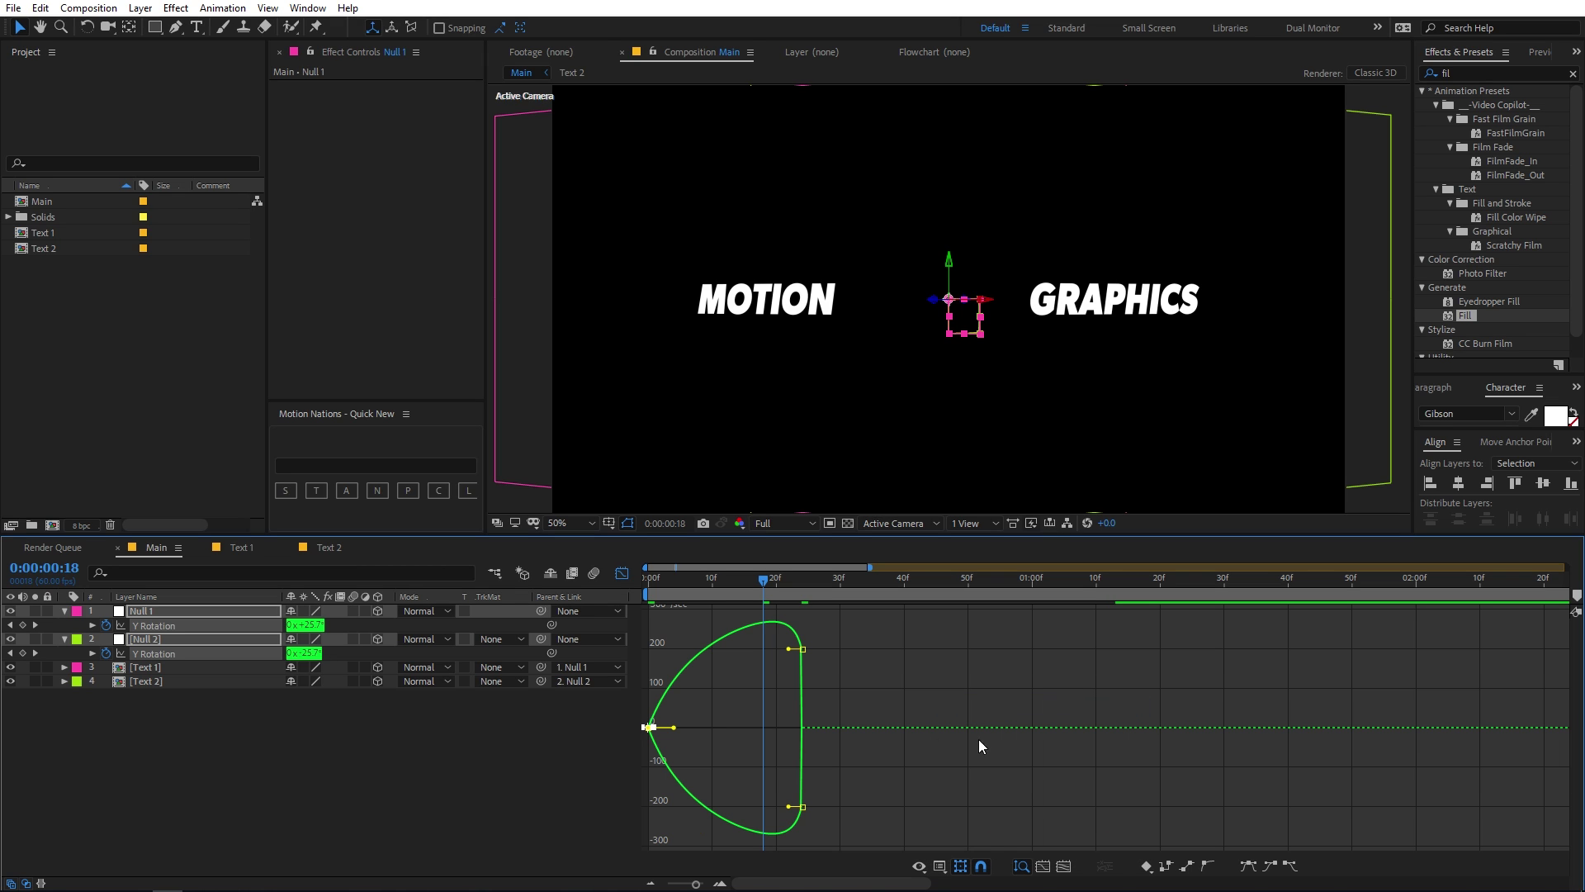
Try a much longer outgoing ease on both nulls' starting Y Rotation keyframes and preview the swing from the first frame.
click(894, 720)
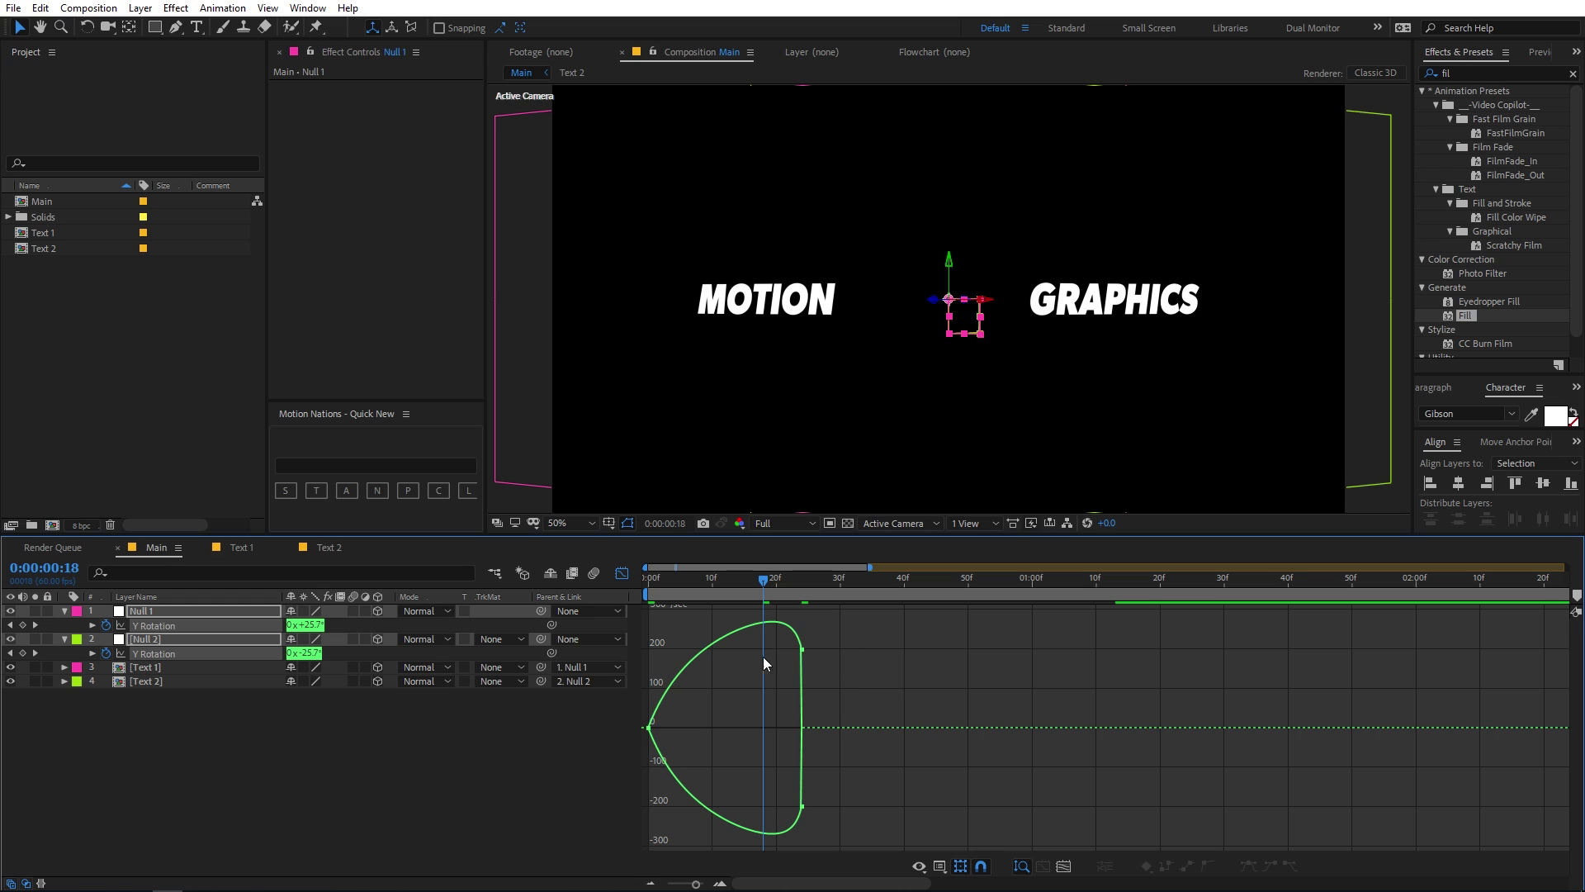
drag(761, 581, 643, 593)
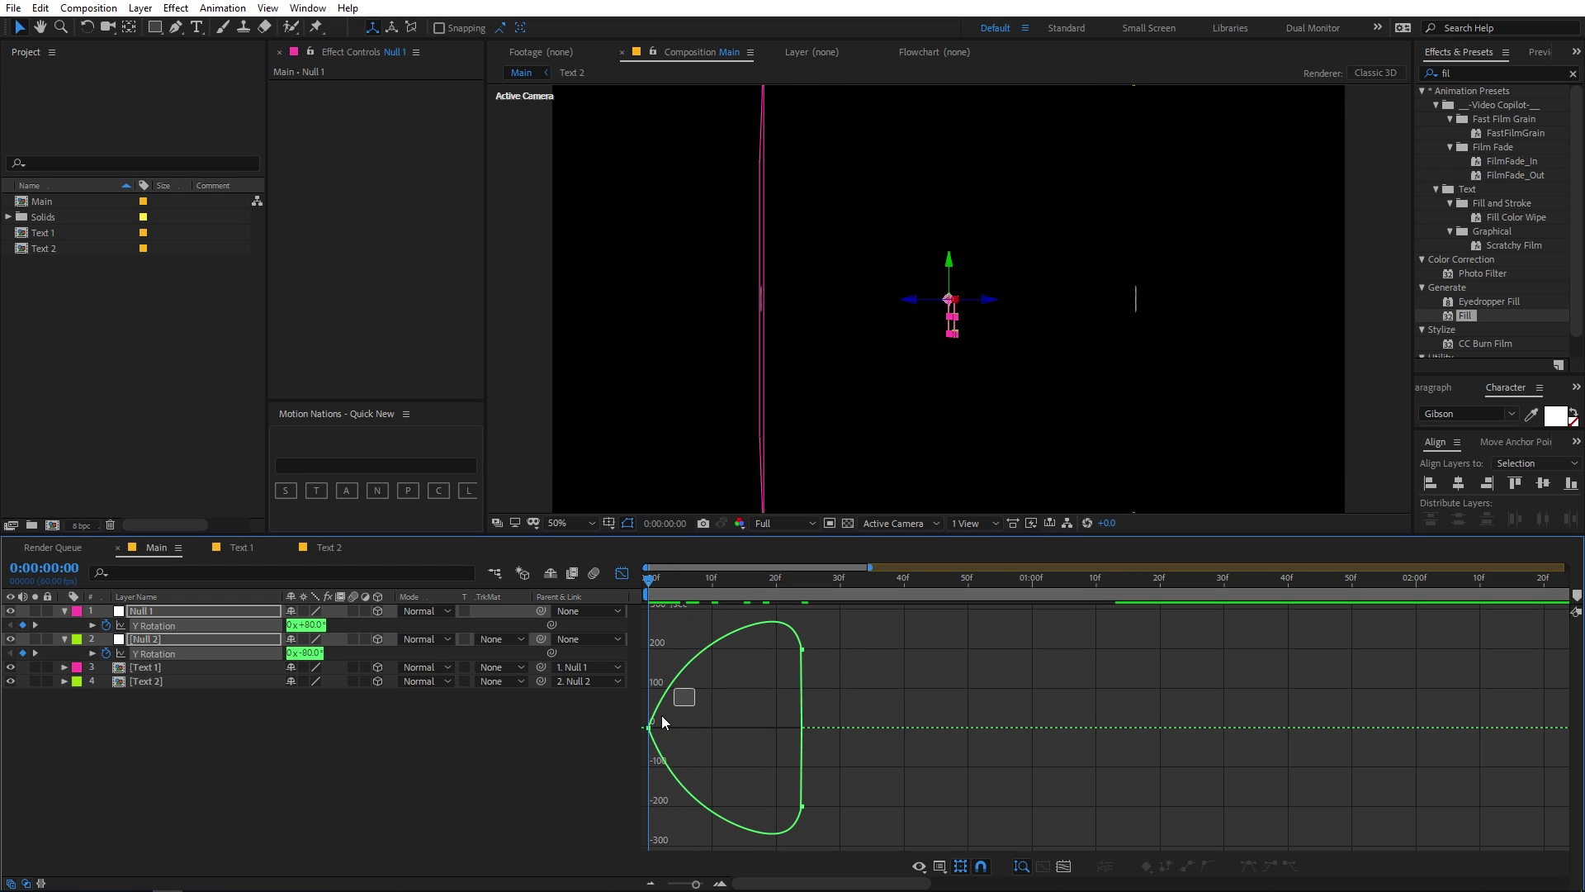
drag(661, 721, 721, 727)
key(space)
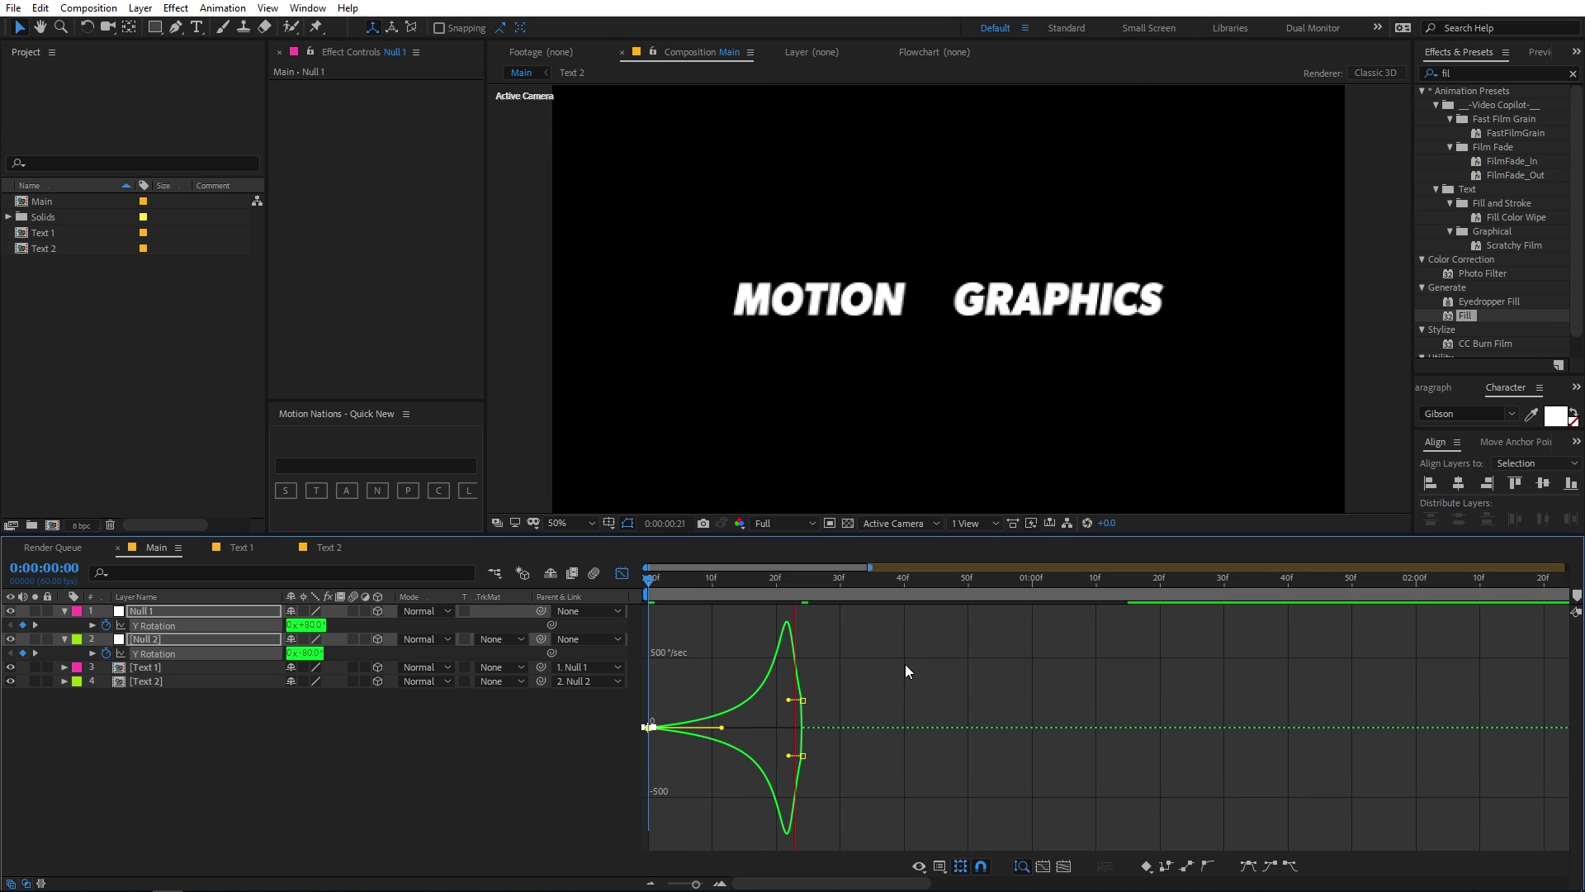
mouse_move(647, 582)
mouse_down()
mouse_move(1140, 581)
mouse_move(647, 582)
mouse_up()
key(space)
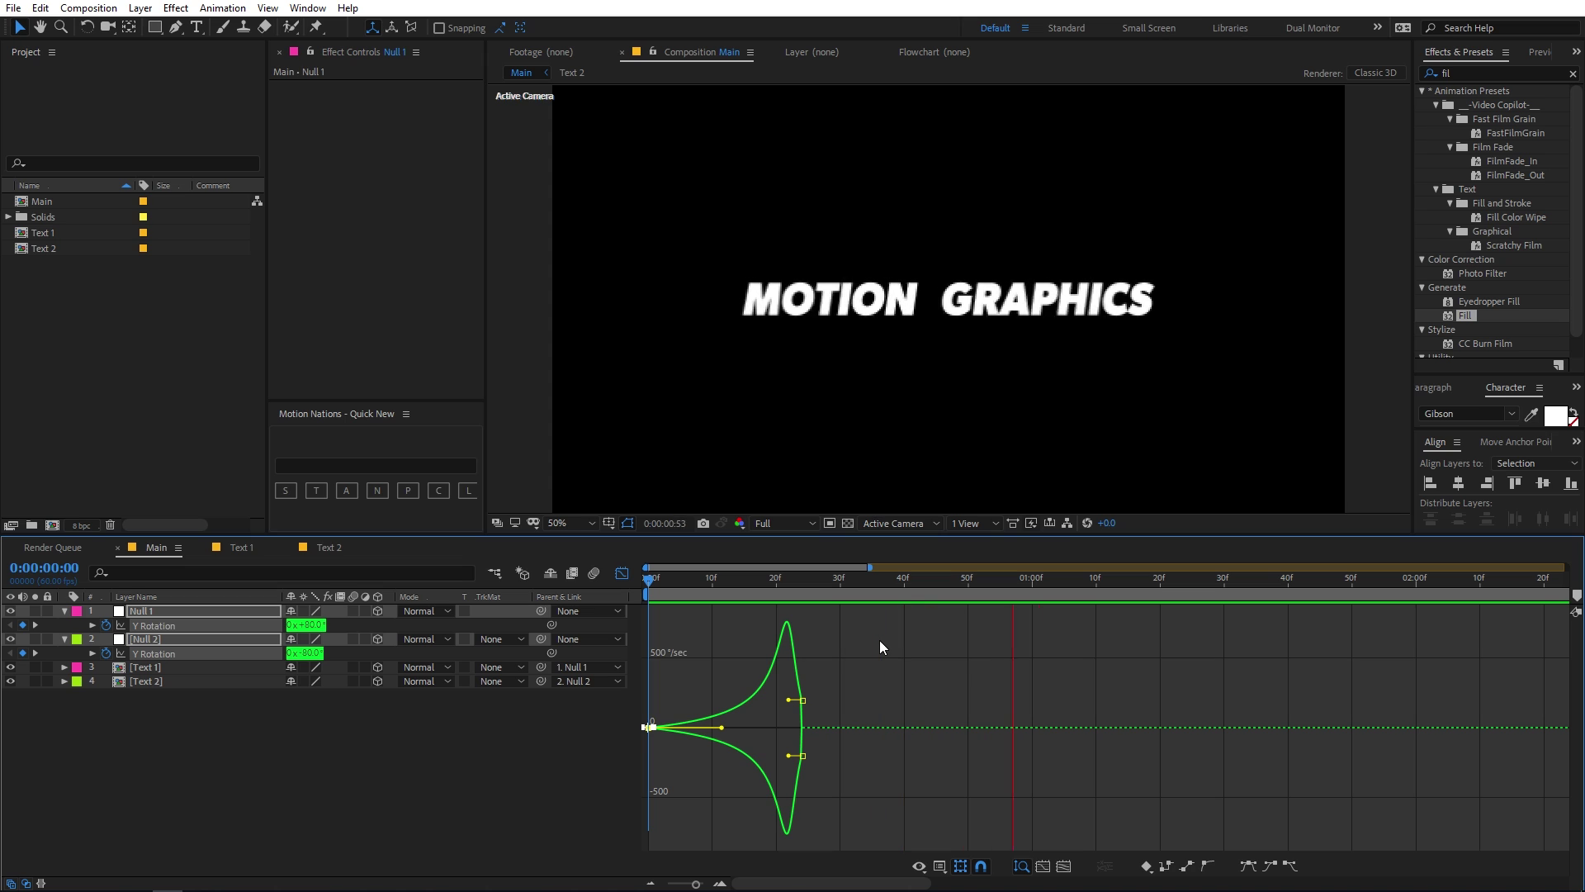
key(space)
key(space)
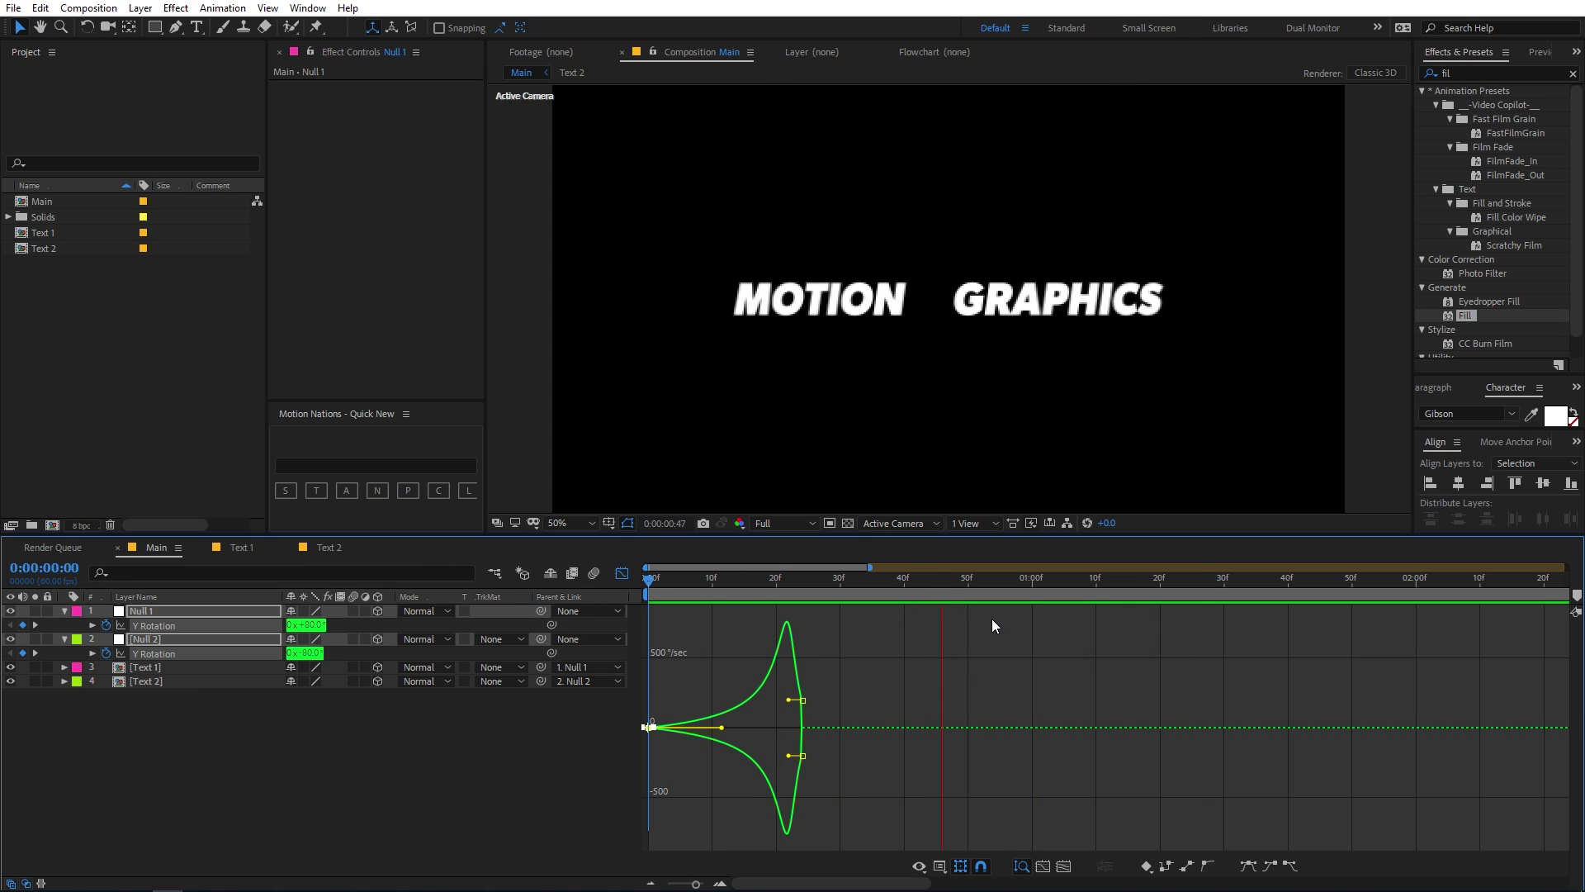
Try a very short outgoing ease on both nulls' starting Y Rotation keyframes and preview from the first frame.
click(698, 583)
click(695, 589)
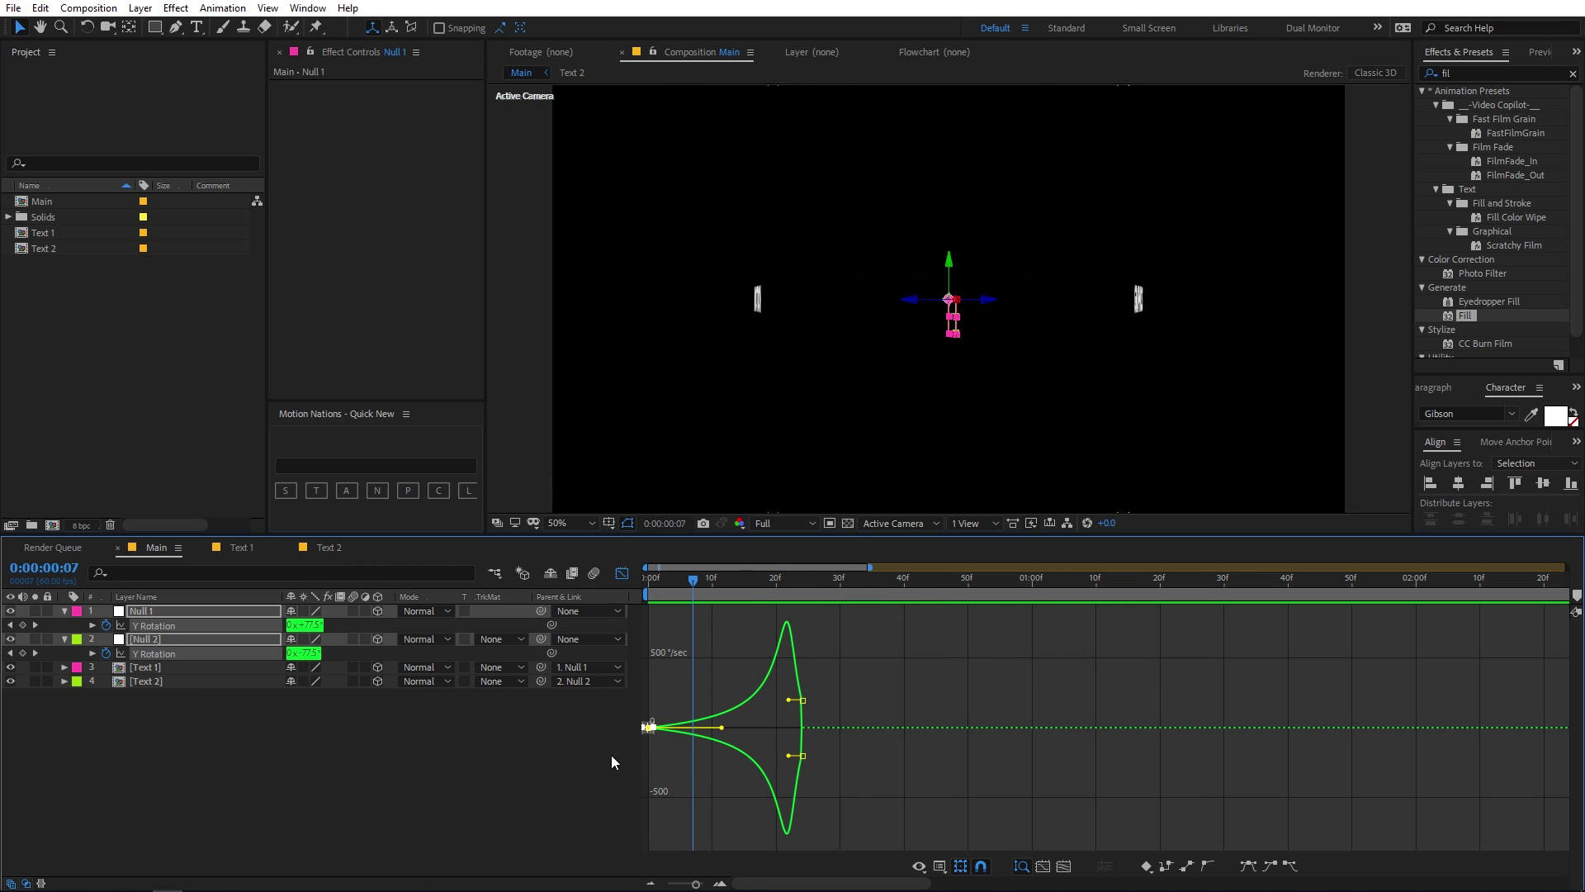
drag(722, 730, 657, 726)
key(Home)
key(space)
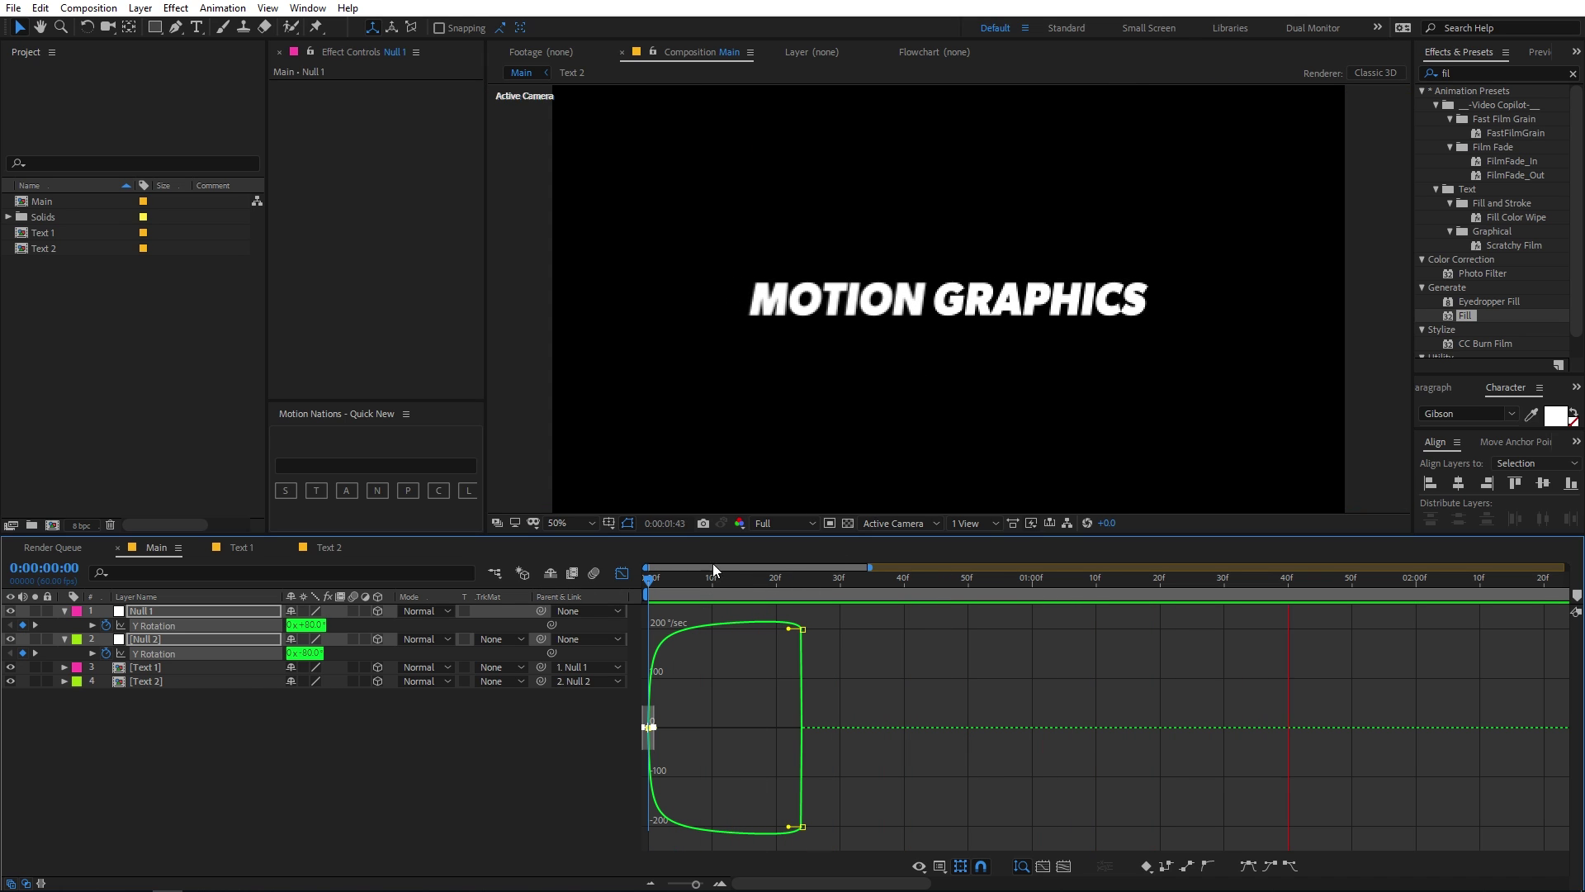
Set the outgoing influence of both nulls' starting Y Rotation keyframes to about 72% and return to the layer bar view.
drag(708, 701, 577, 766)
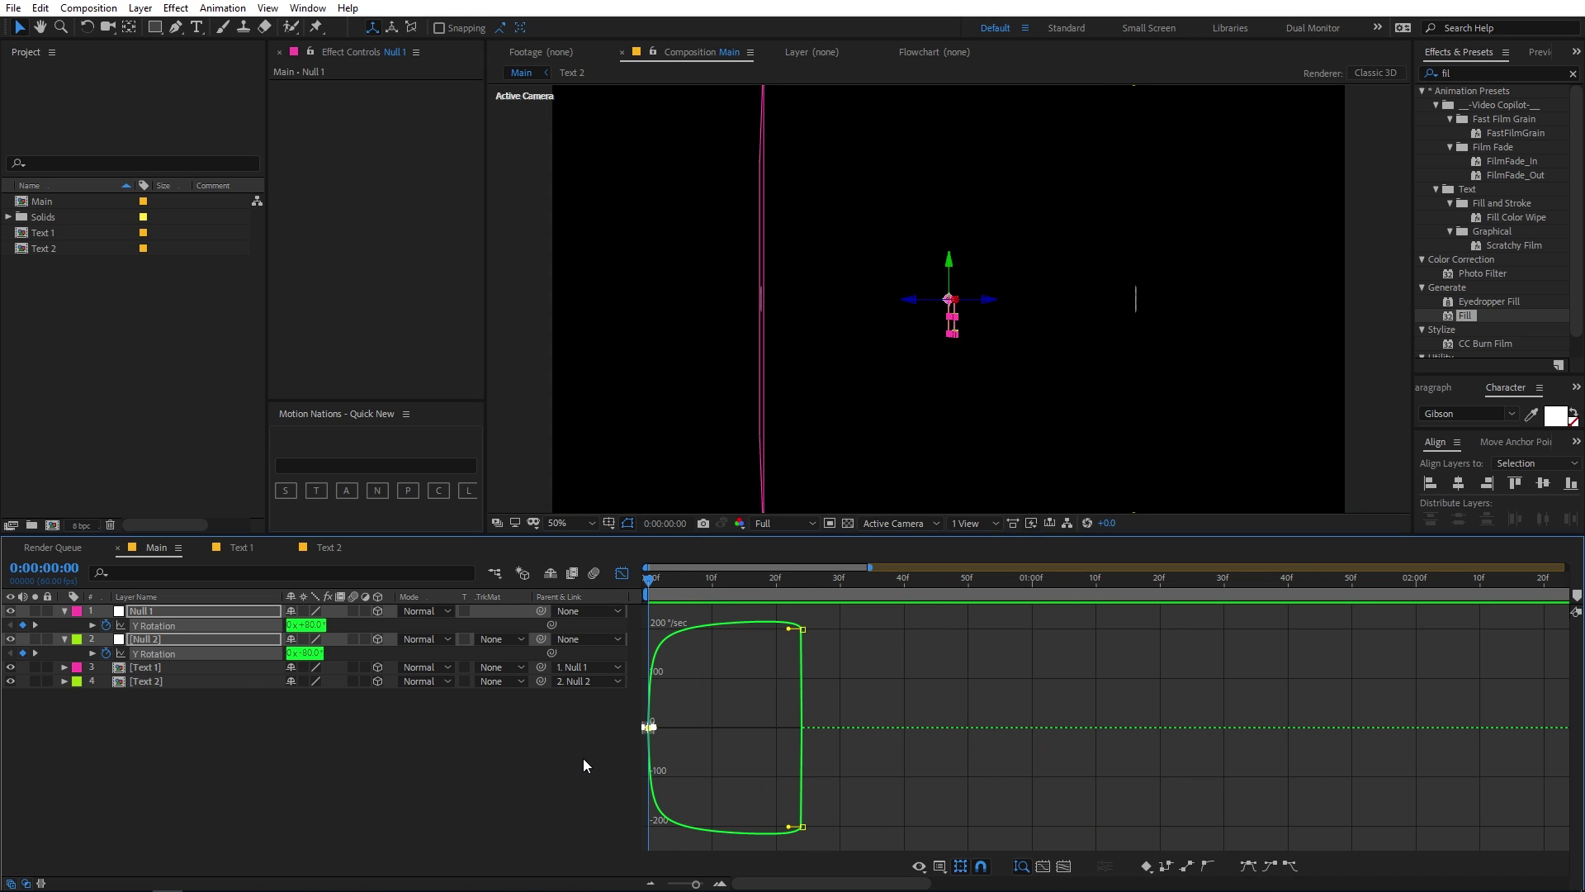
drag(649, 726, 706, 730)
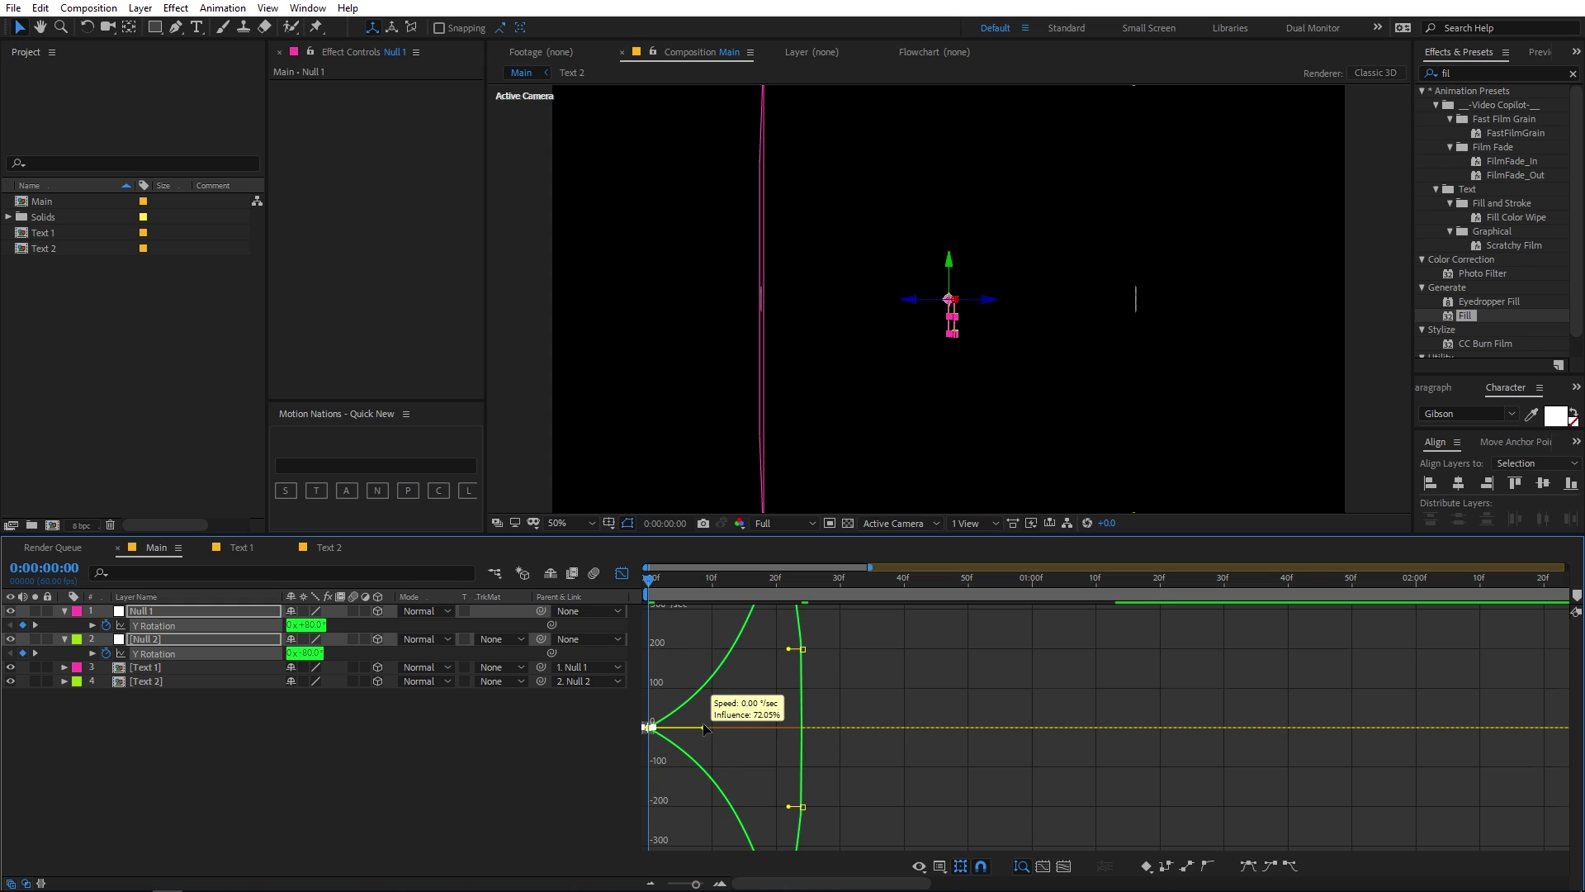
click(623, 573)
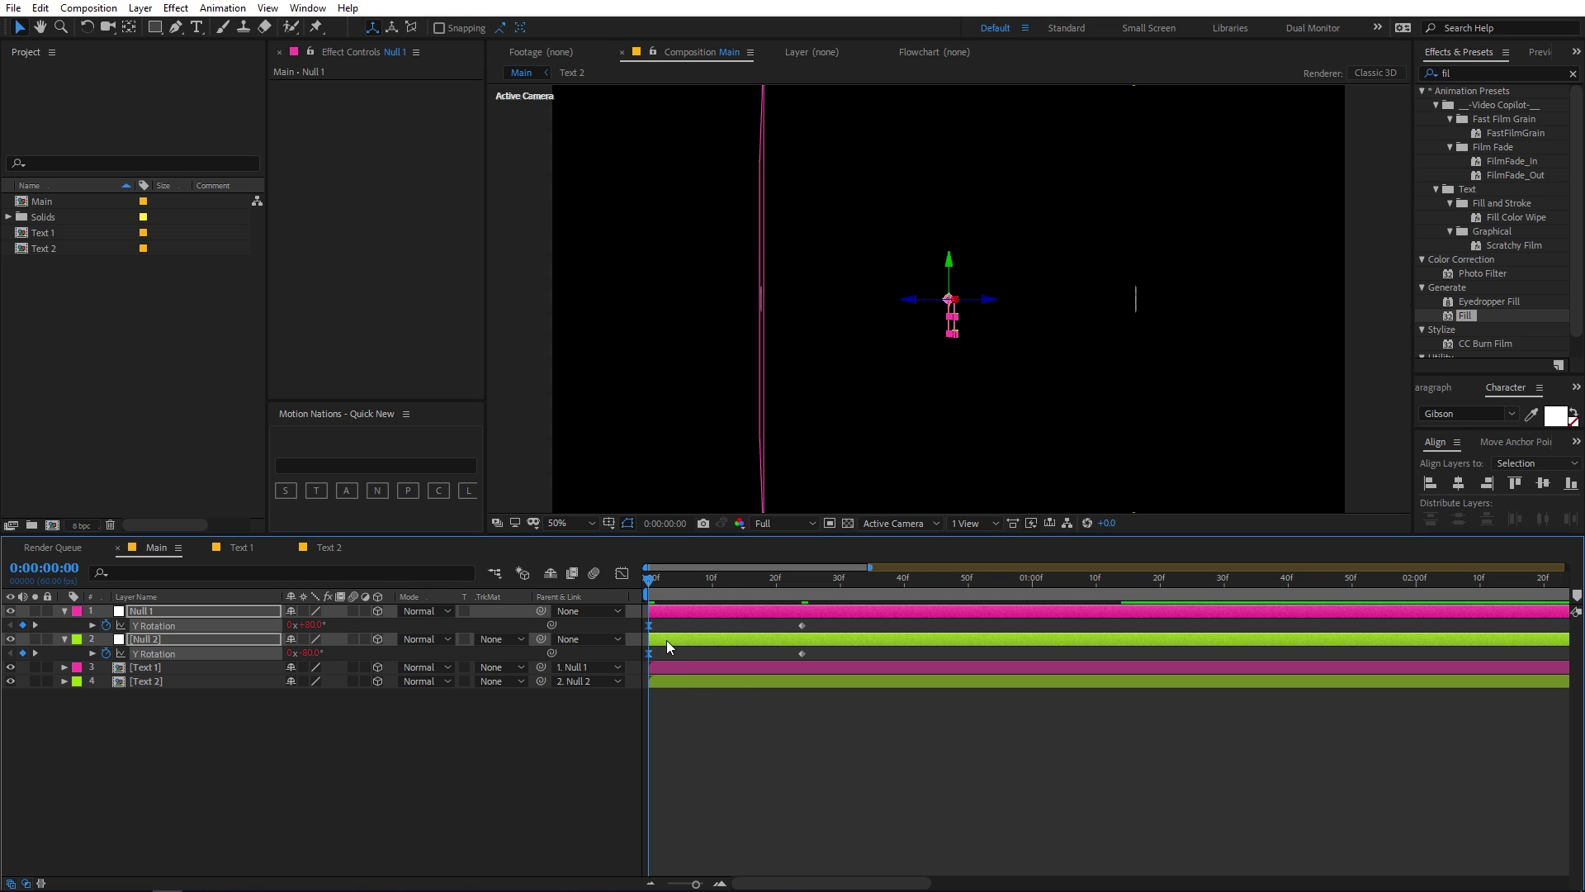
Try Easy Ease on the end Y Rotation keyframes of both nulls and preview the motion.
drag(814, 626, 771, 666)
key(F9)
key(space)
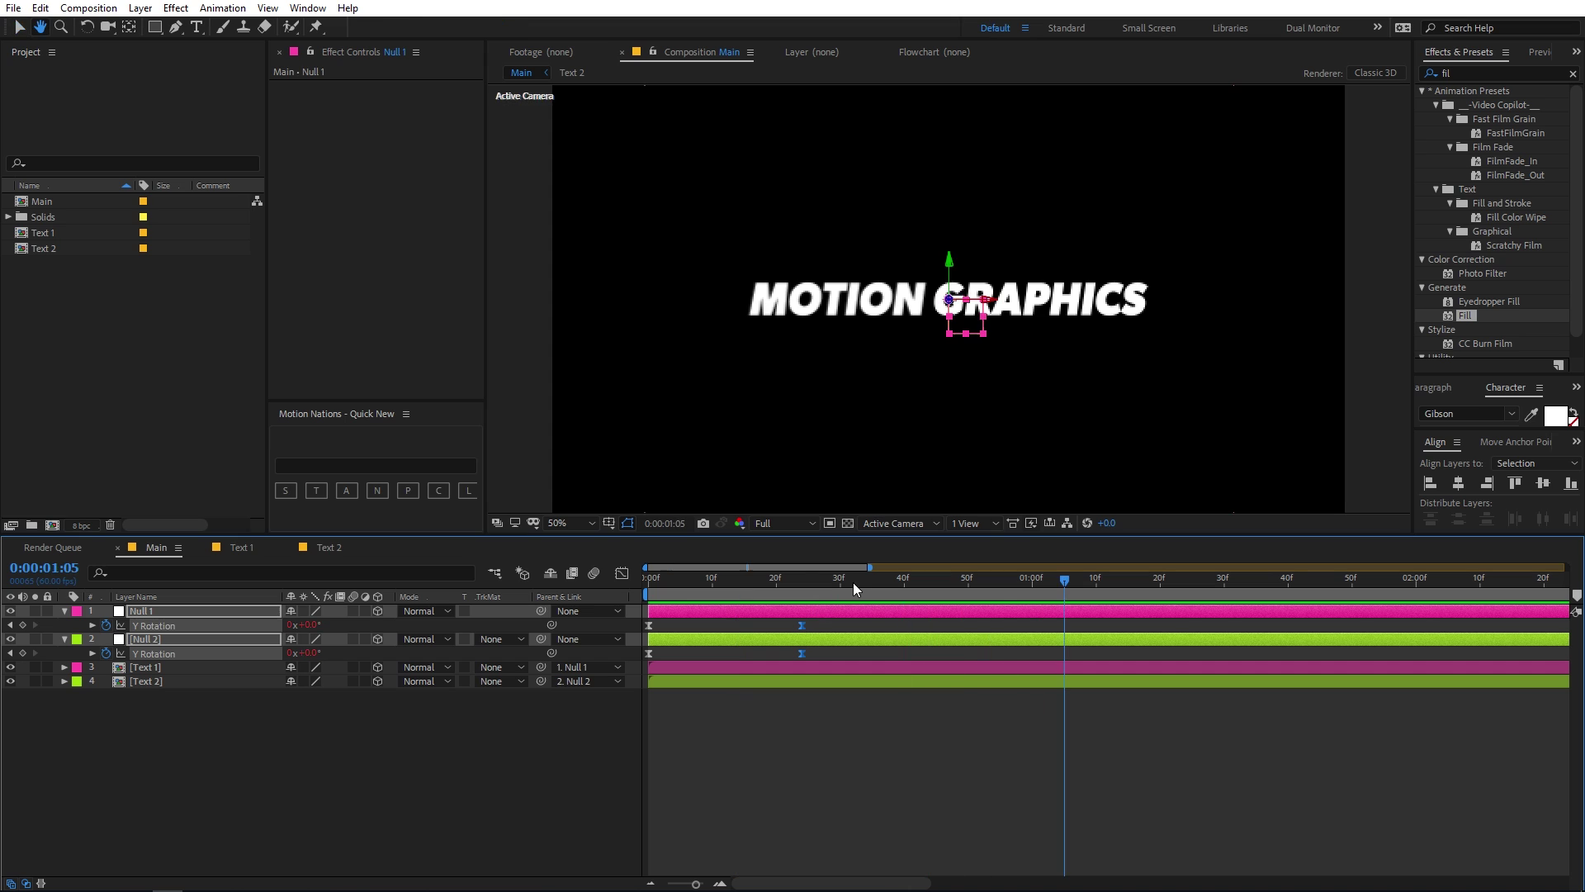
Try moving both nulls' end Y Rotation keyframes to about 0:00:00:55, preview, and undo both the move and their Easy Ease.
click(790, 577)
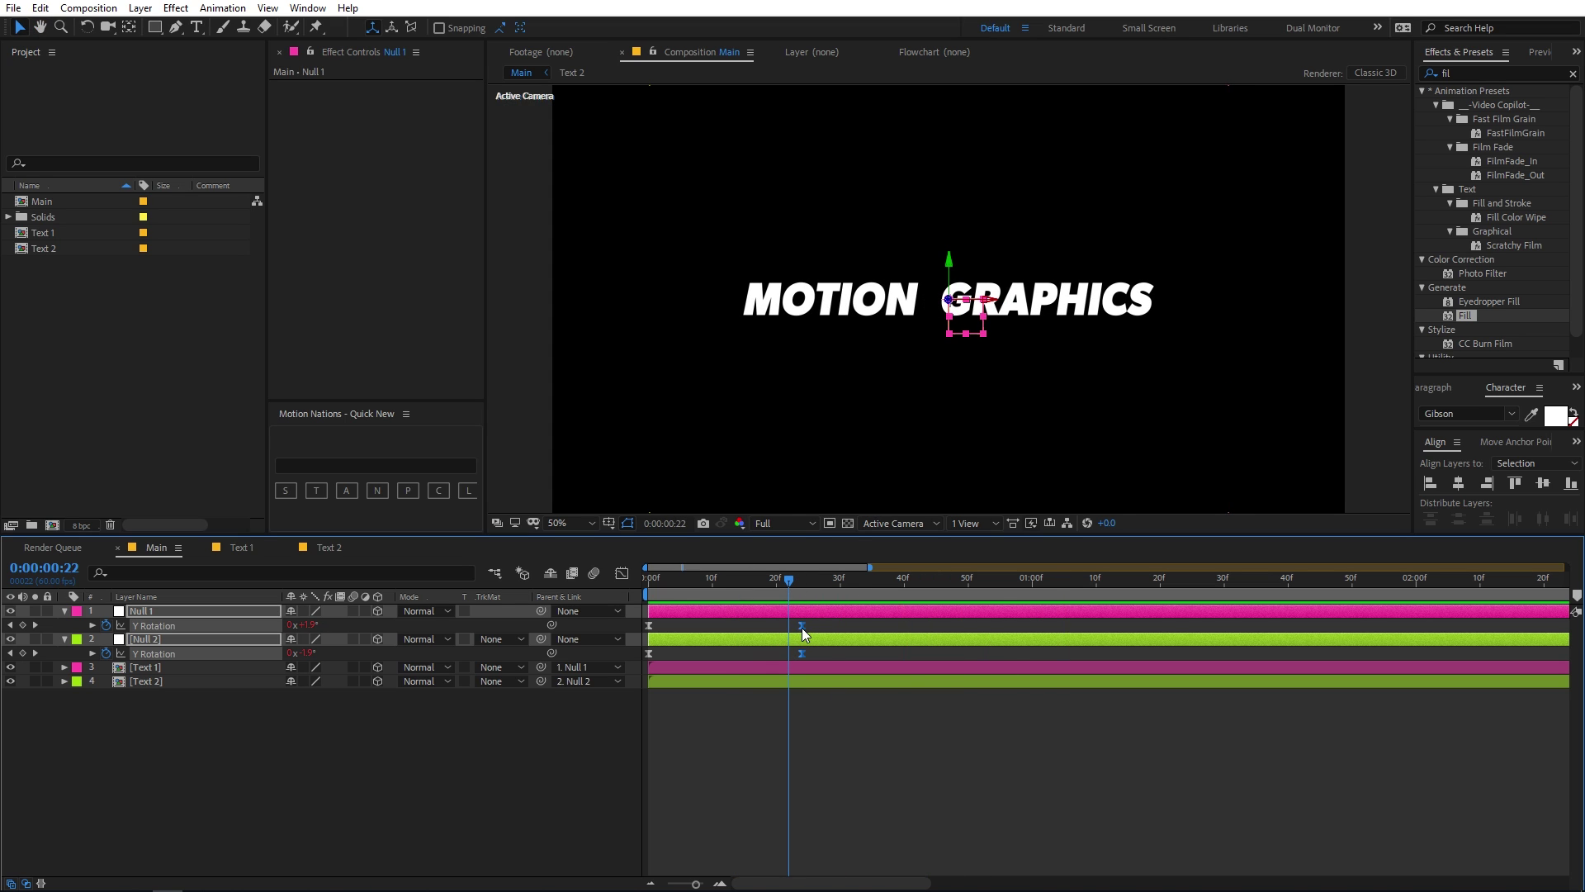
drag(801, 625, 1000, 625)
key(space)
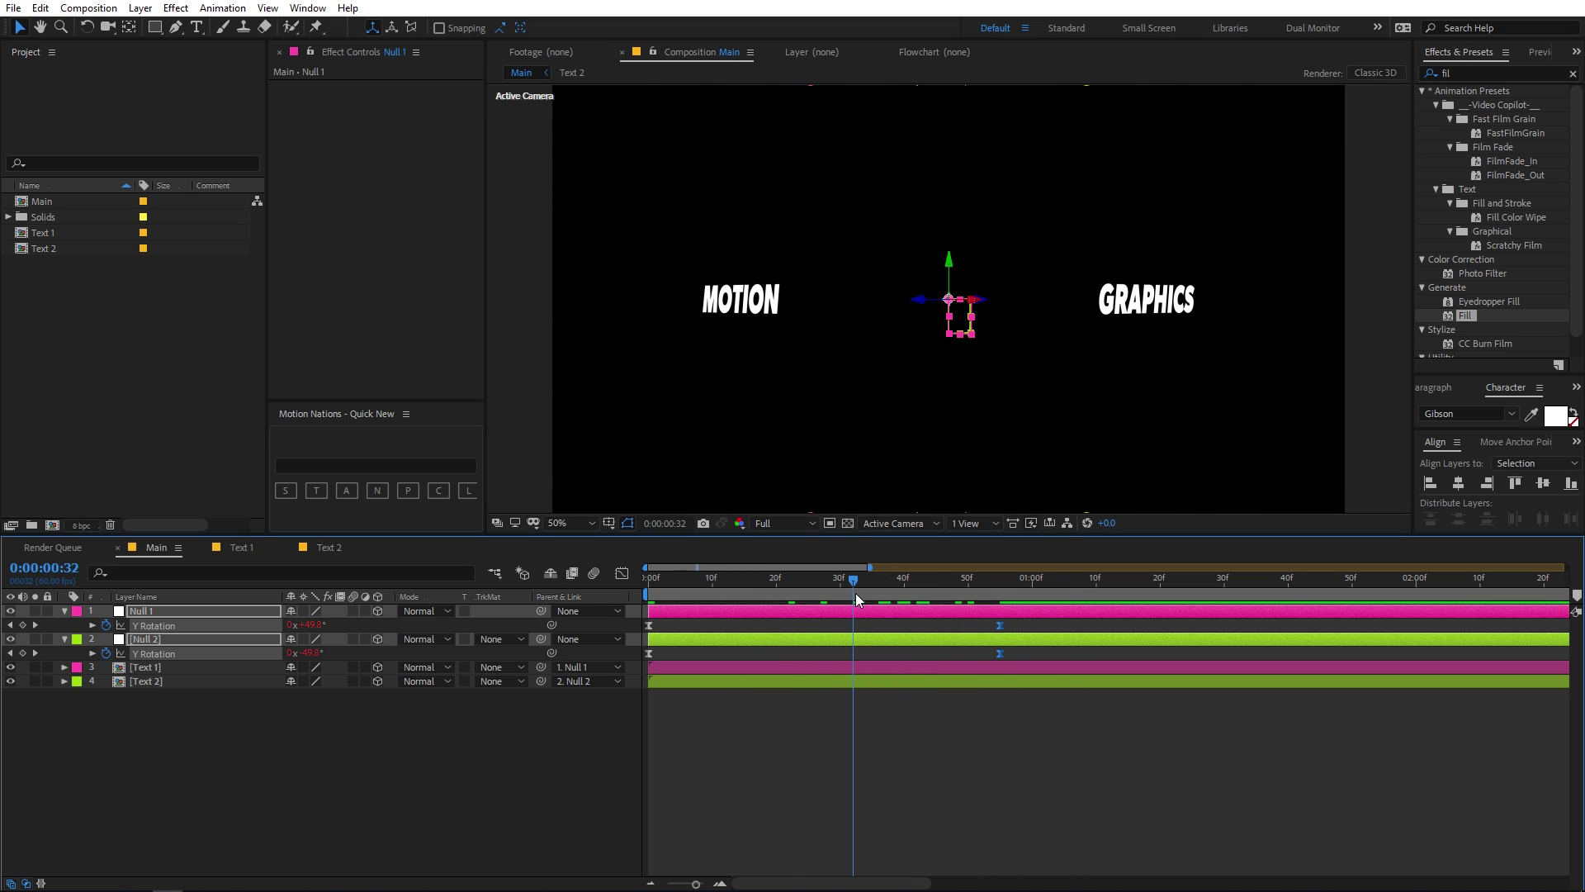
key(ctrl+z)
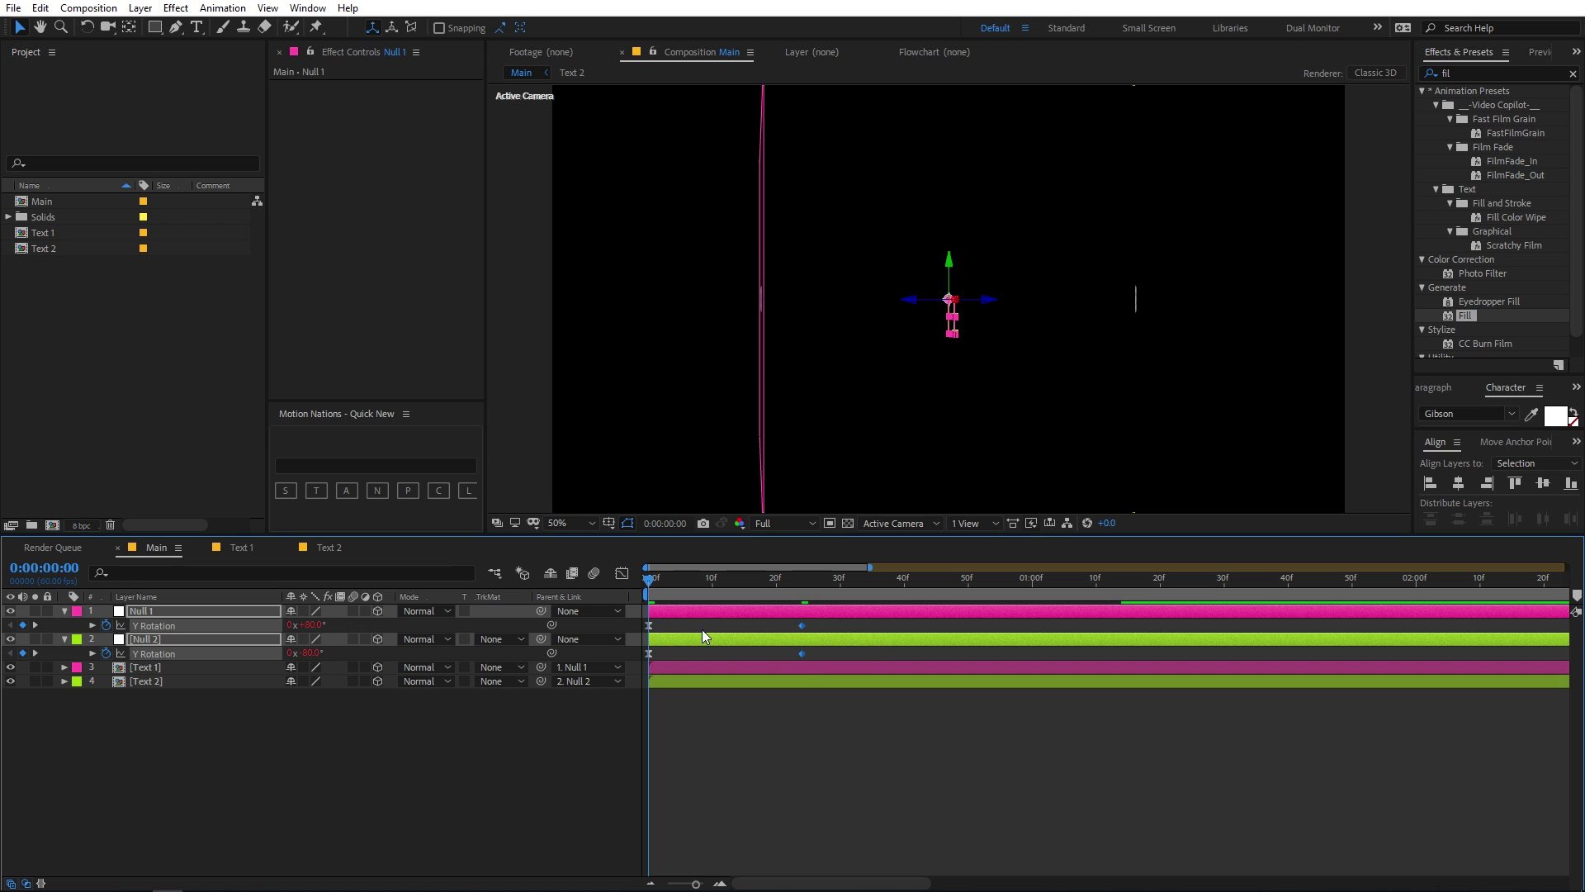
Preview the title swing, set the viewer magnification to Fit up to 100%, and go to the end keyframes at 0:00:00:24.
key(space)
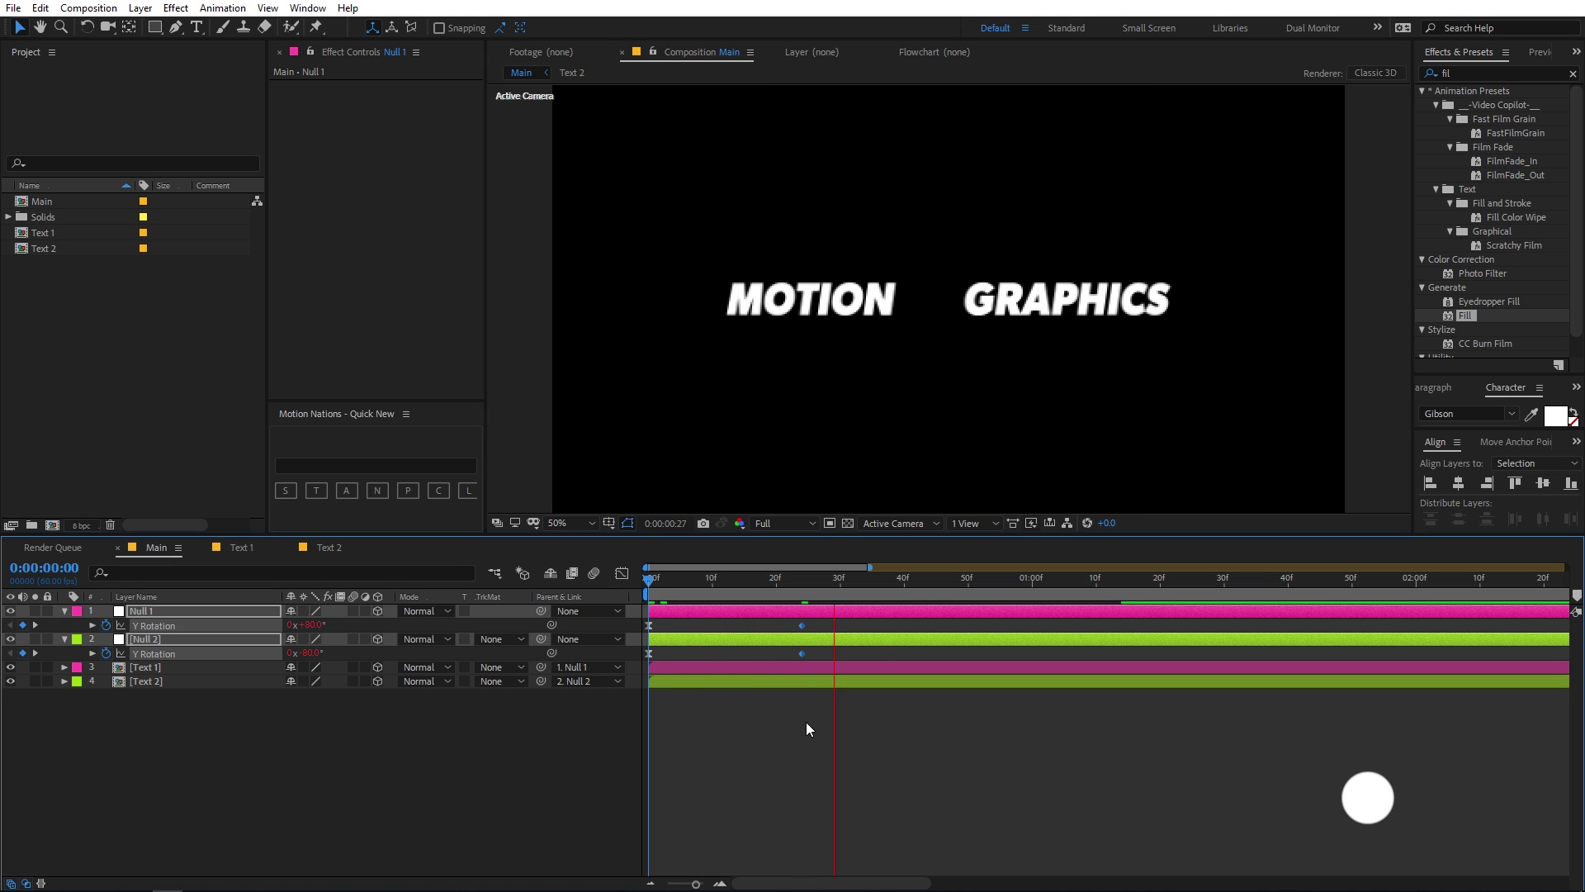
scroll(973, 221, down, 1)
key(space)
key(space)
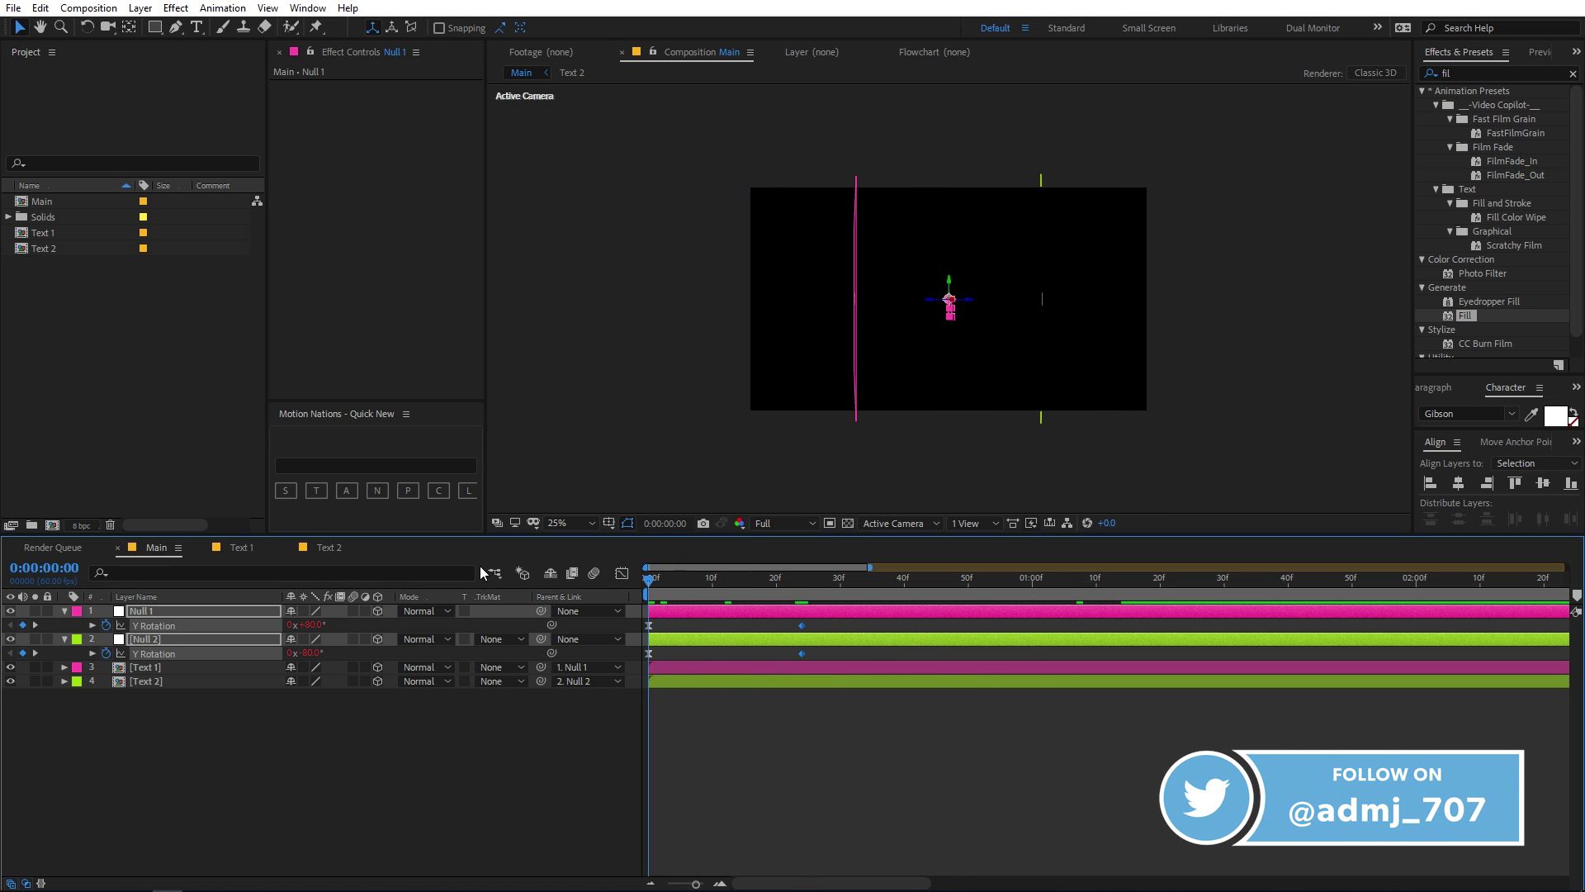
click(593, 524)
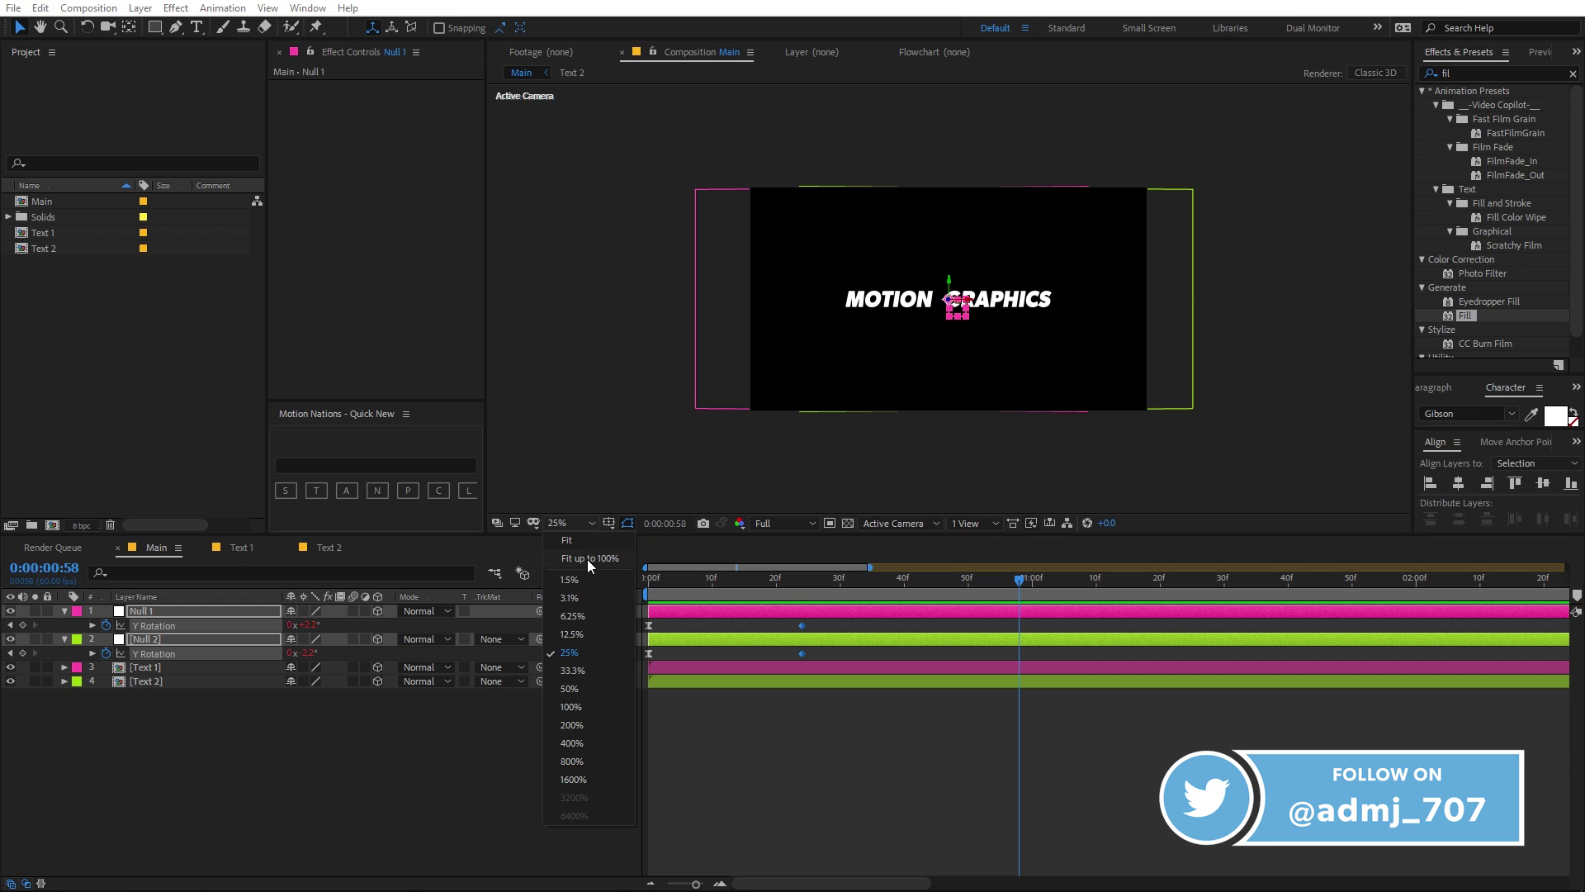
click(586, 558)
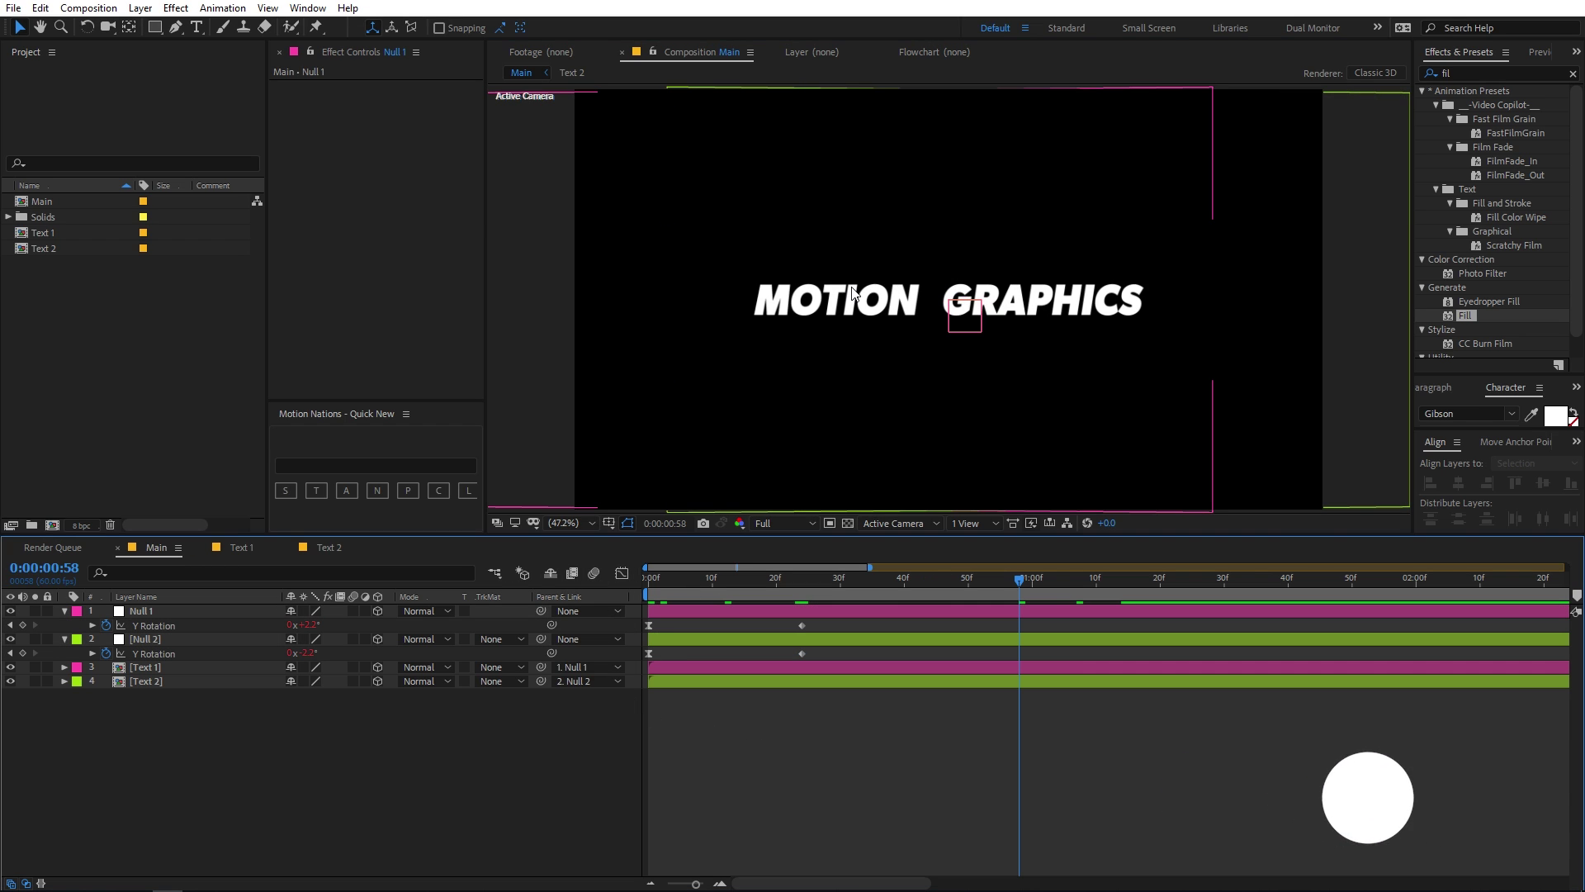
key(j)
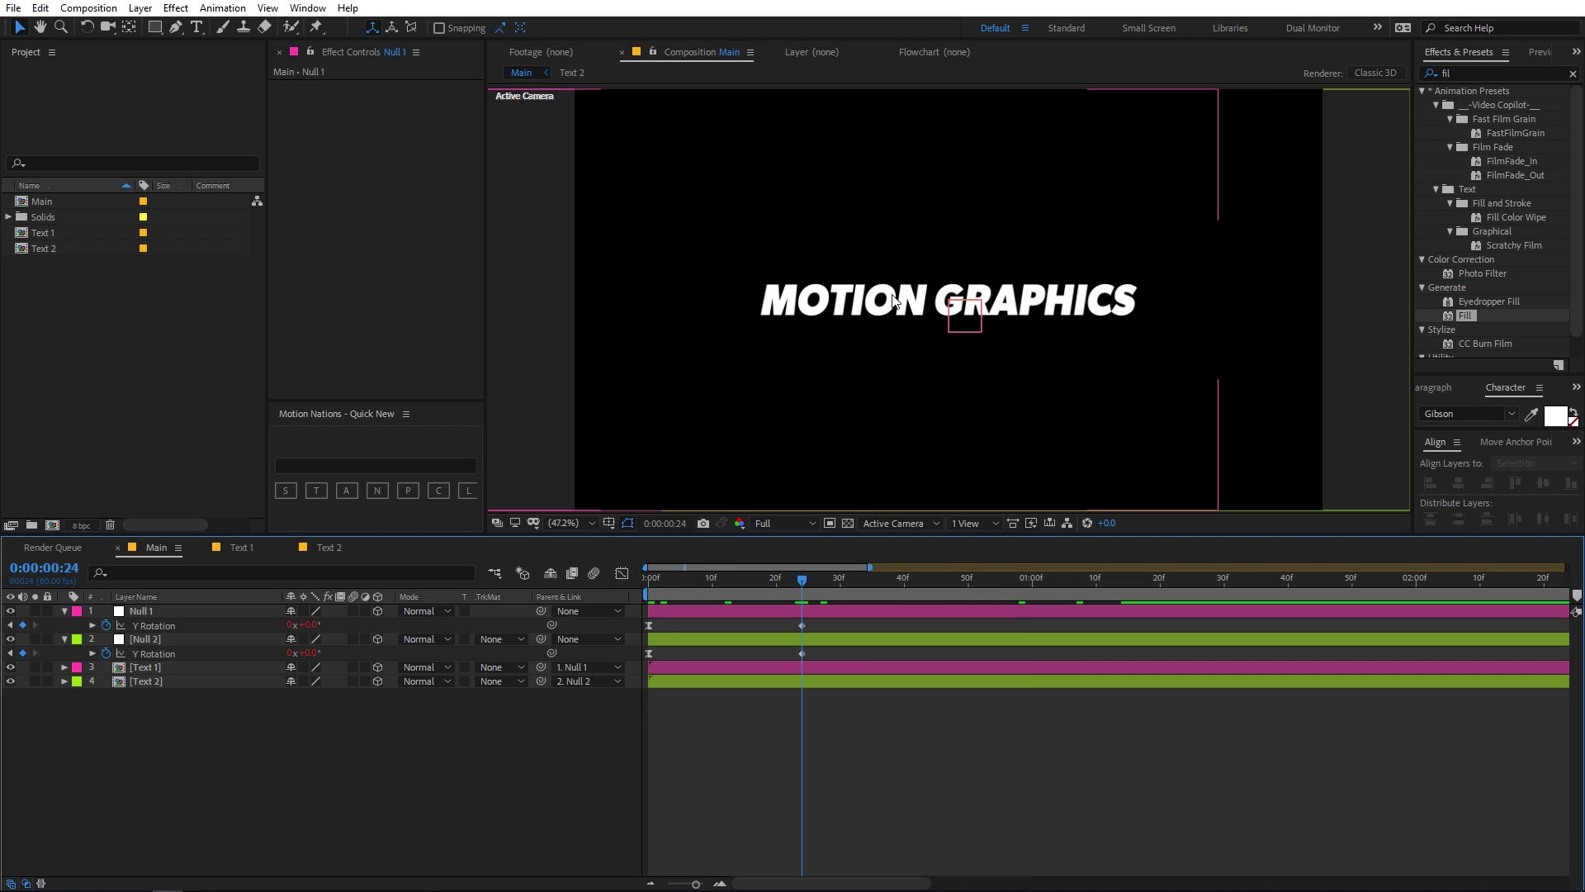
Open the Text 1 composition and enter its MOTION text layer for editing.
double_click(165, 667)
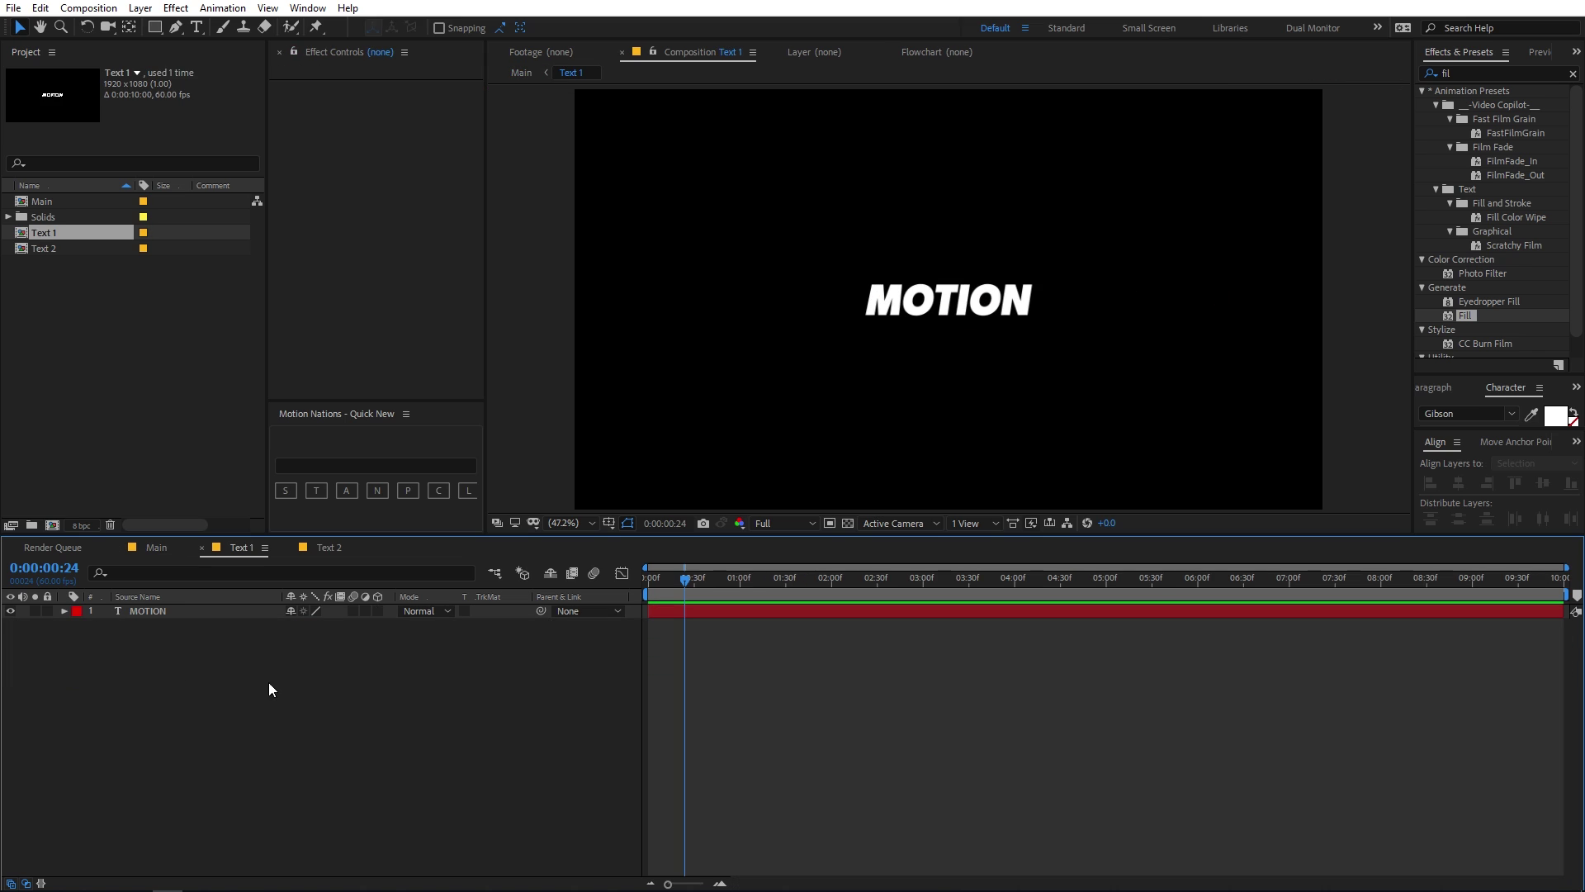
double_click(167, 613)
click(244, 691)
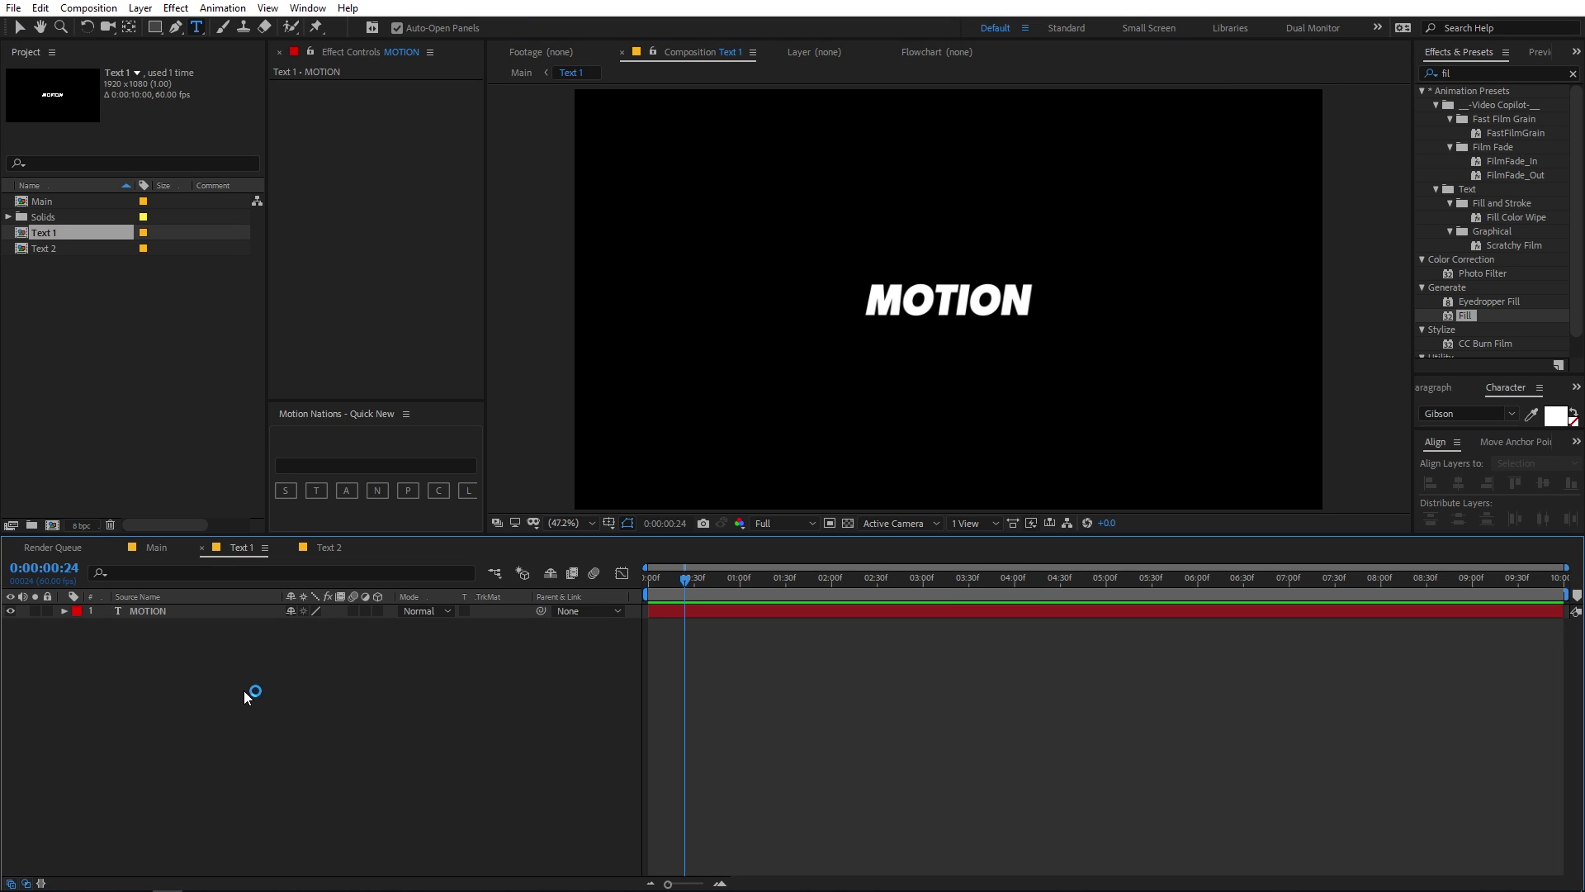
Replace the word GRAPHICS with NATIONS in the Text 2 composition.
click(312, 543)
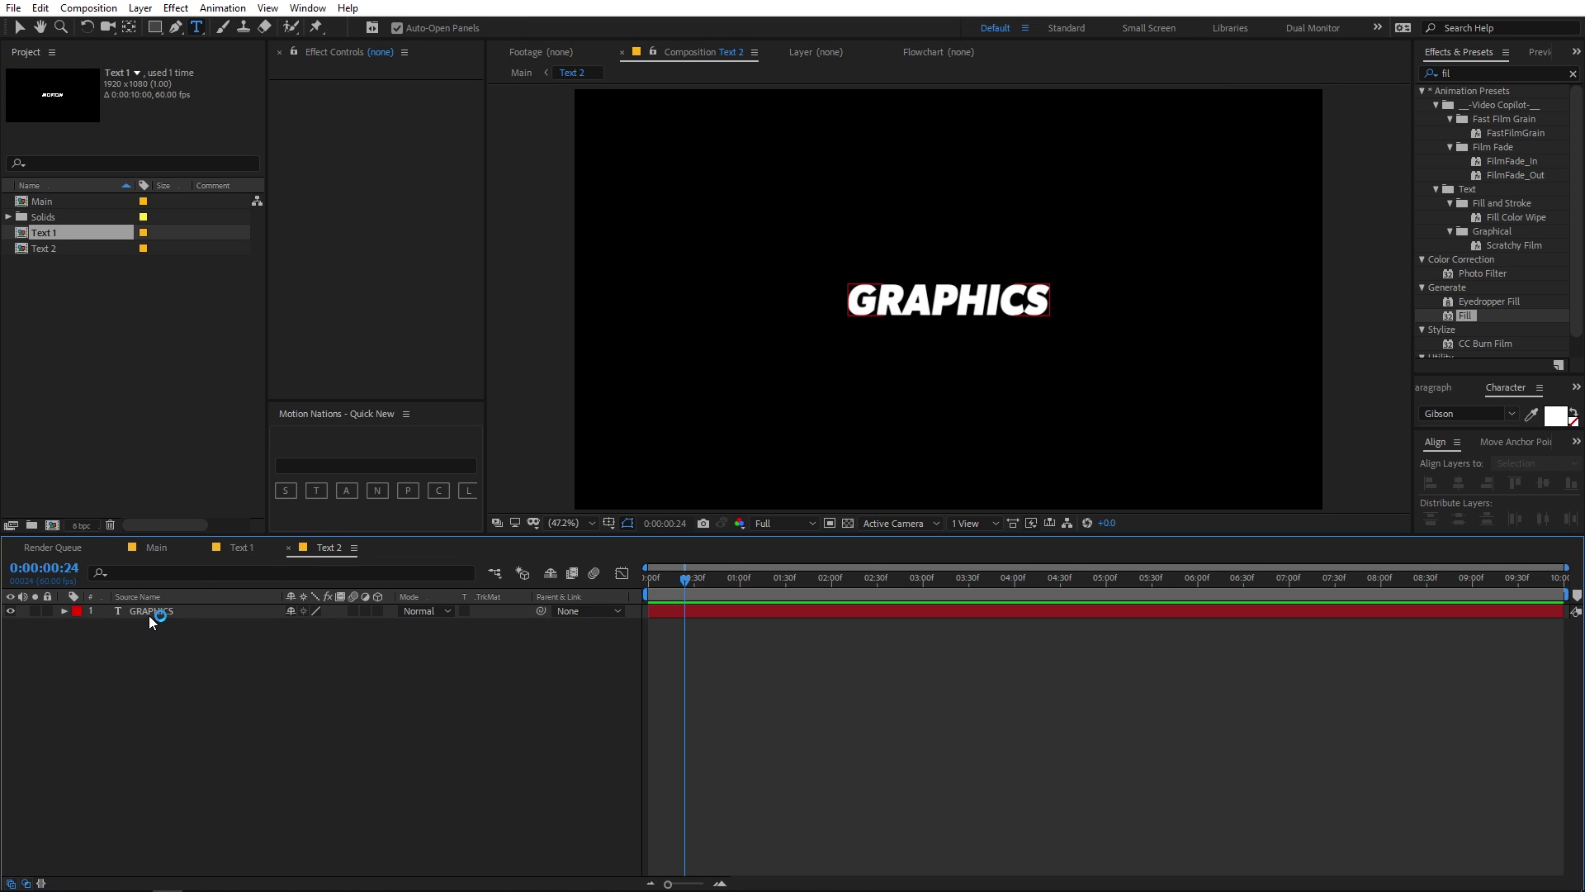
double_click(148, 616)
text(NATIONS)
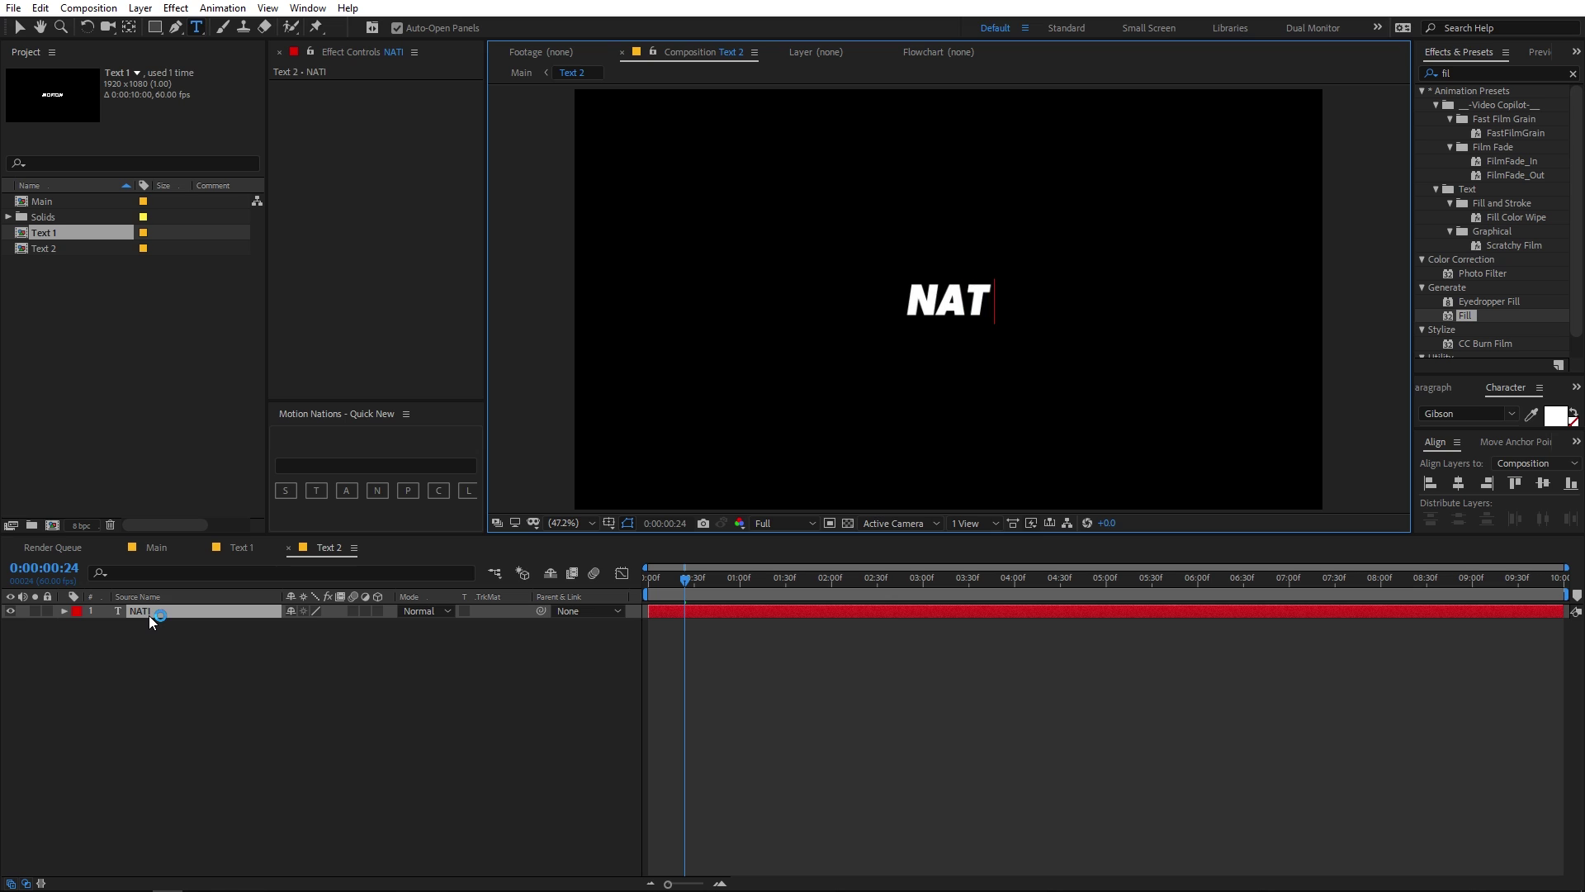
click(202, 638)
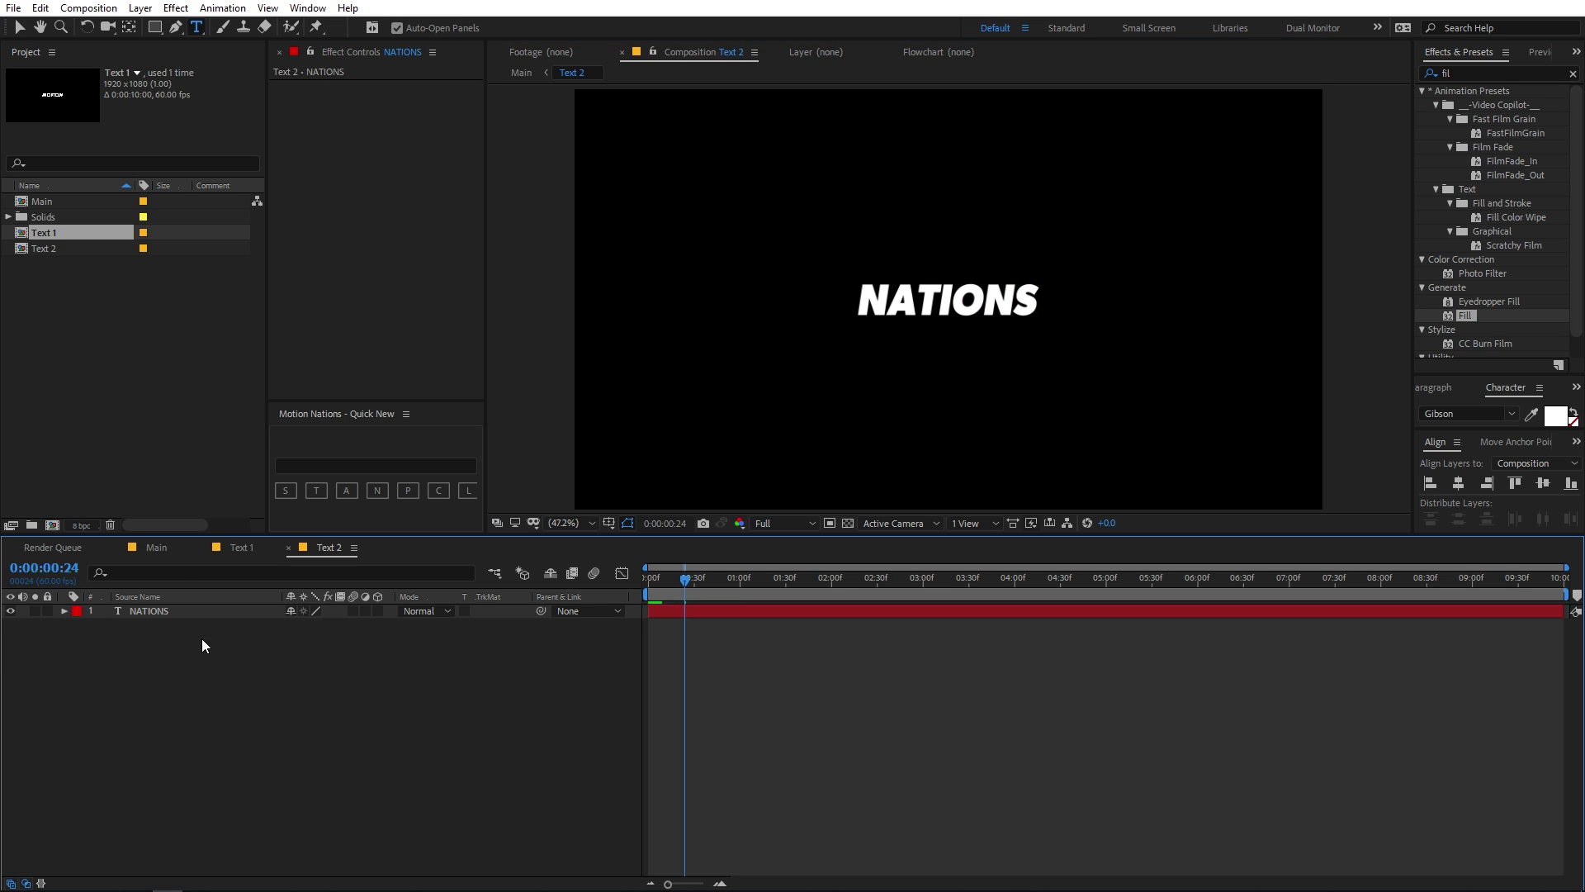
In the Main composition, nudge the Text 1 and Text 2 layers toward each other at 0:00:01:12 to tighten the gap between the words.
click(157, 549)
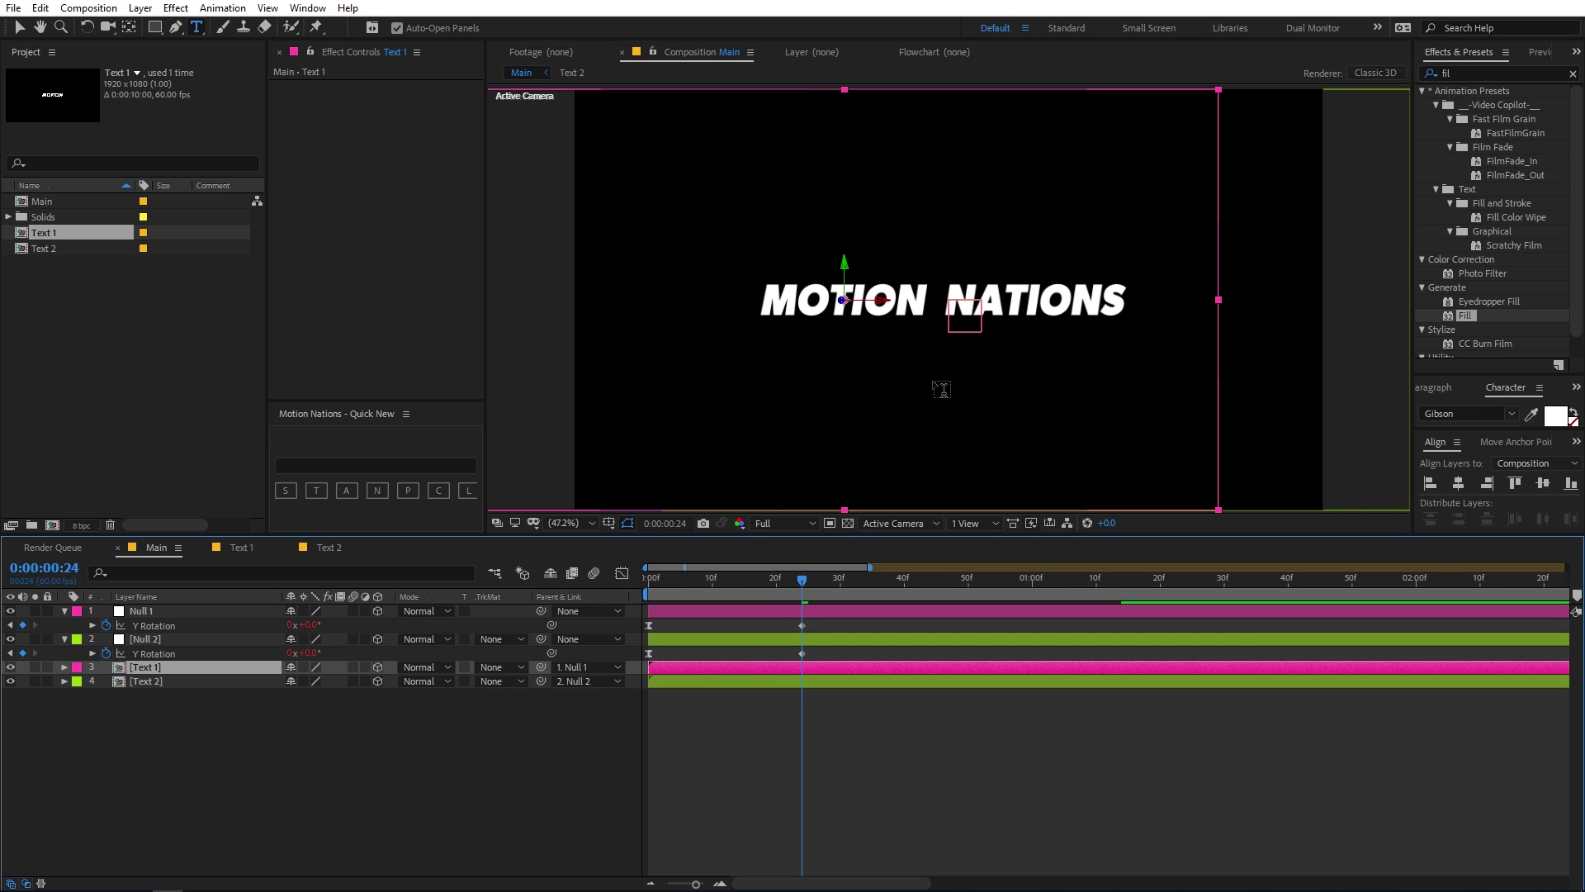
drag(809, 591, 1111, 583)
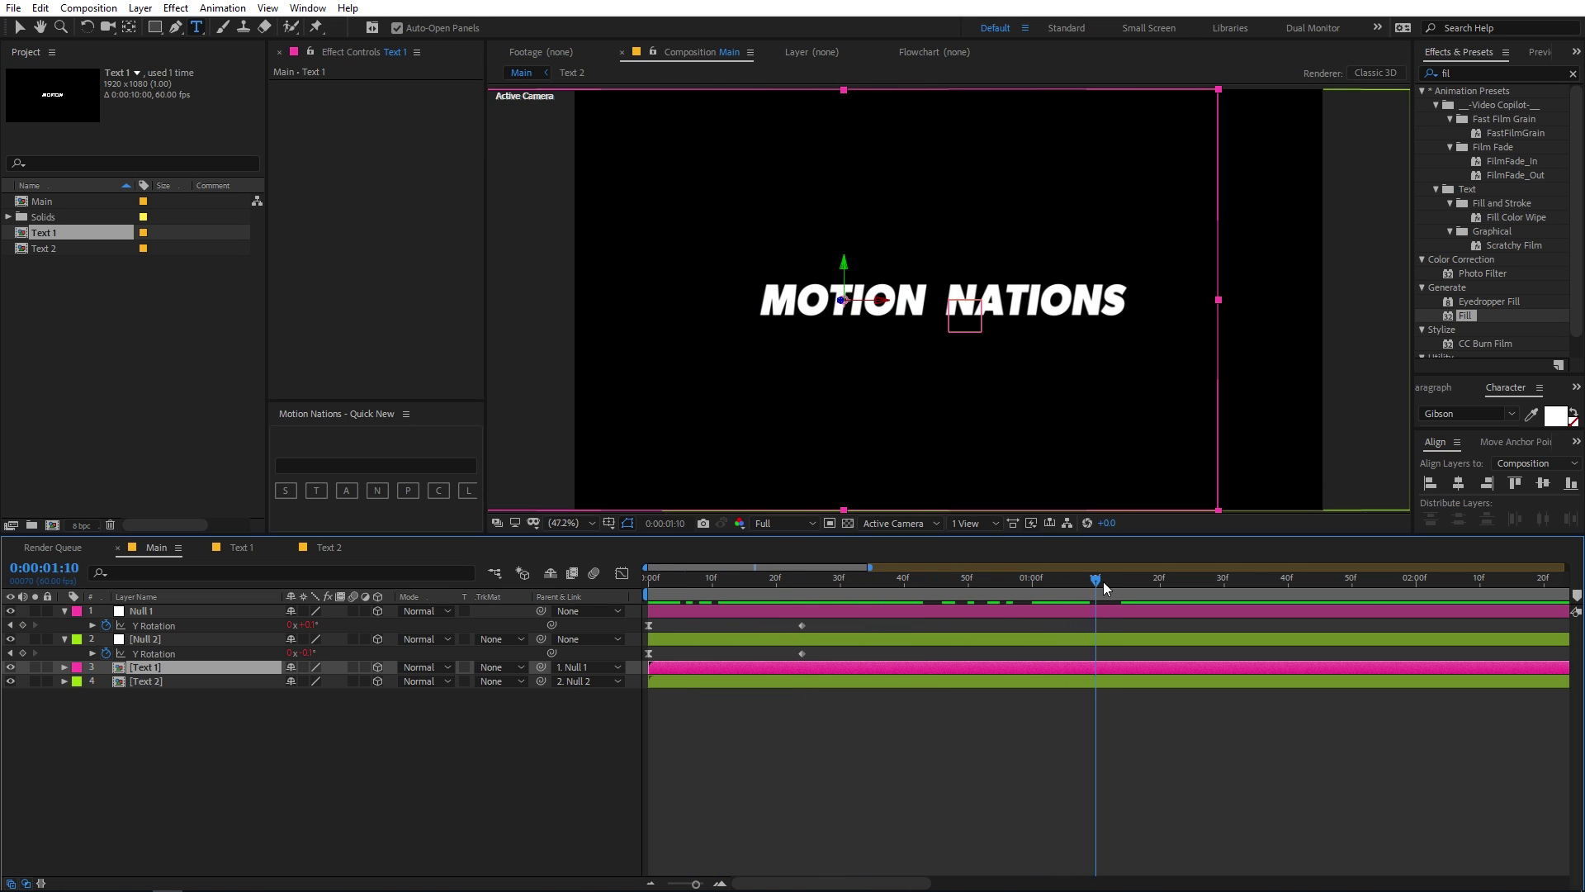
click(1120, 743)
click(18, 27)
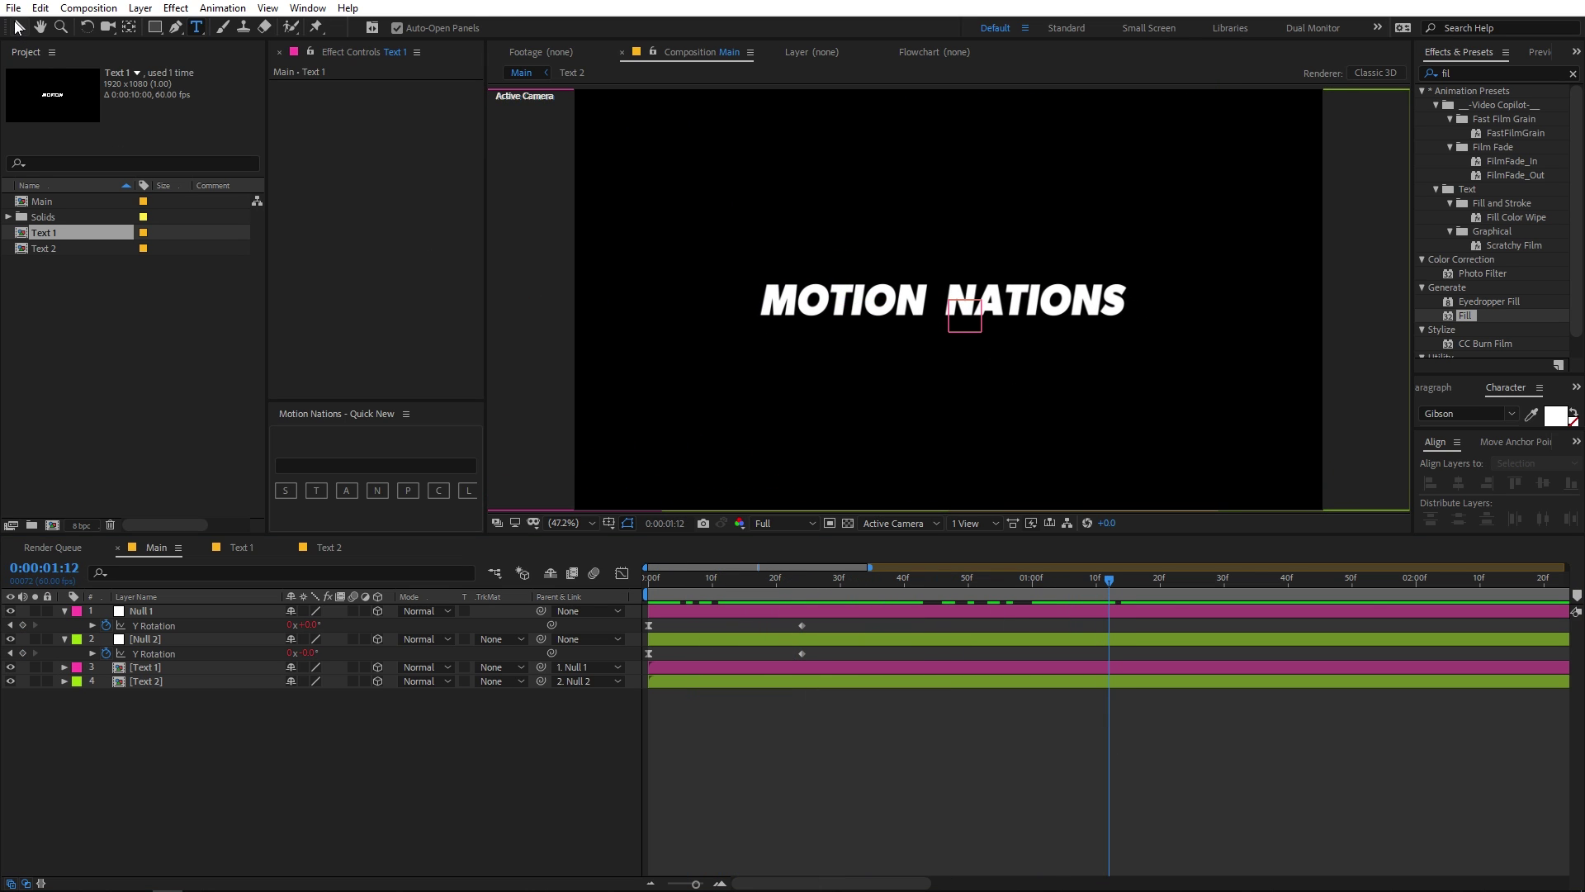
click(152, 669)
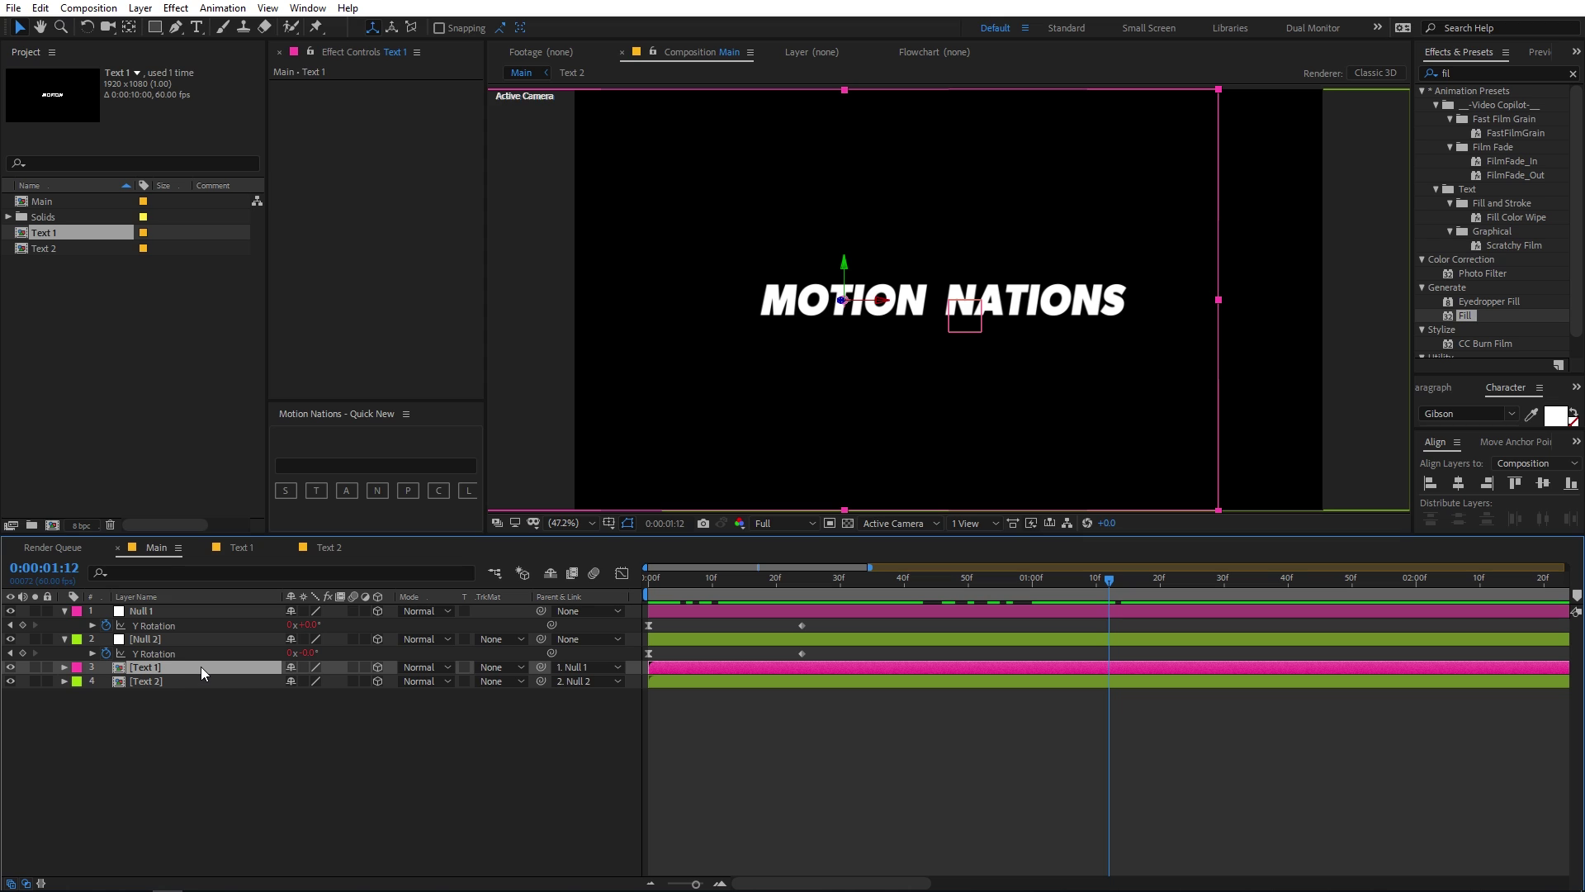
key(Return)
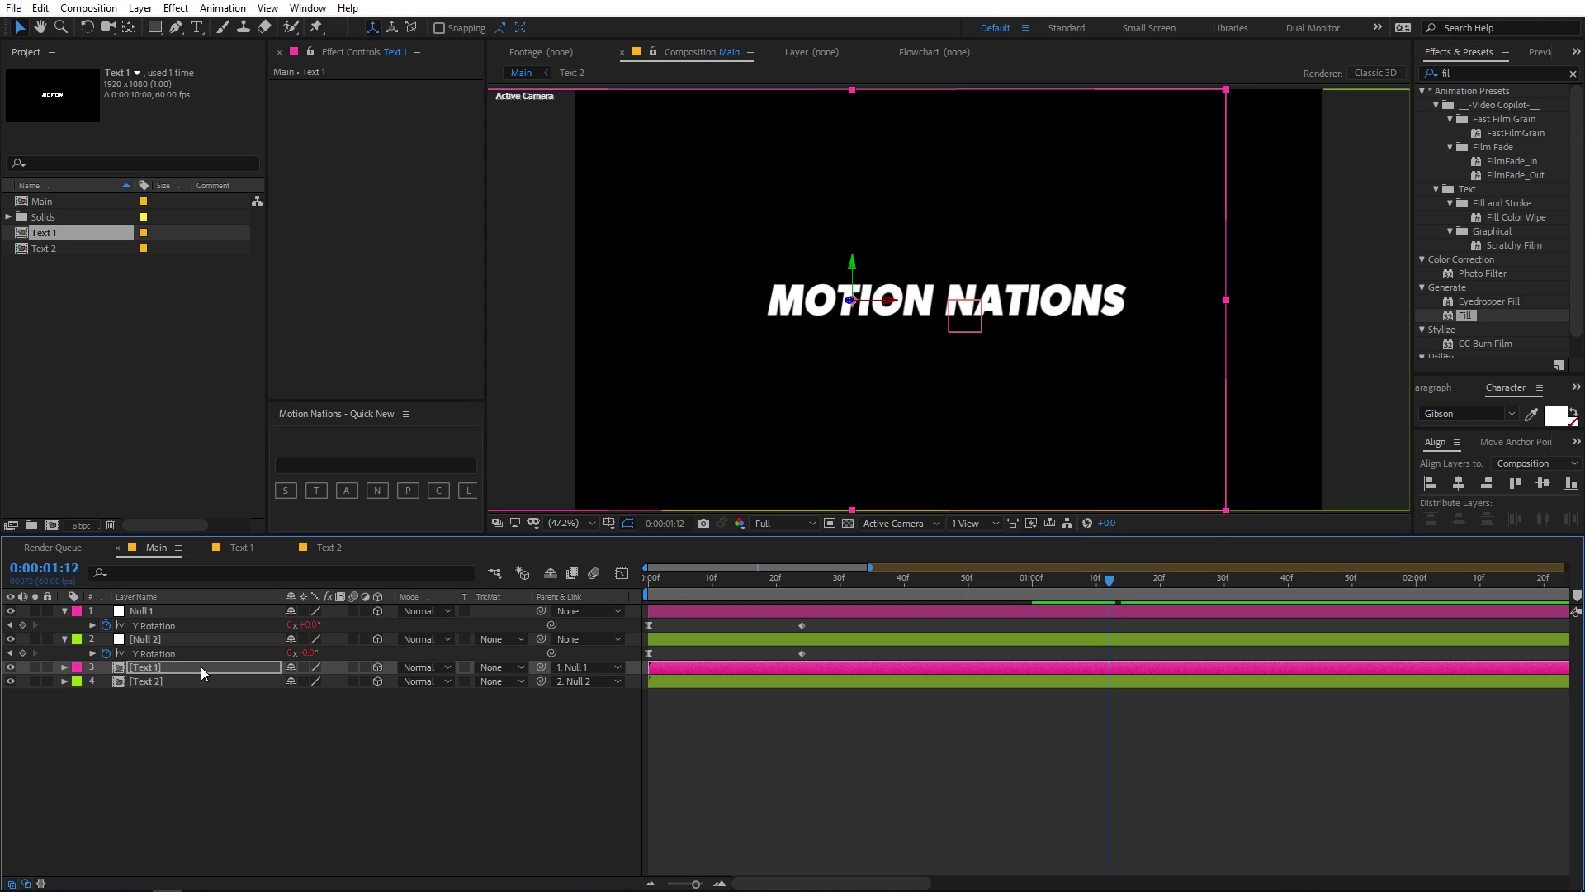
click(910, 681)
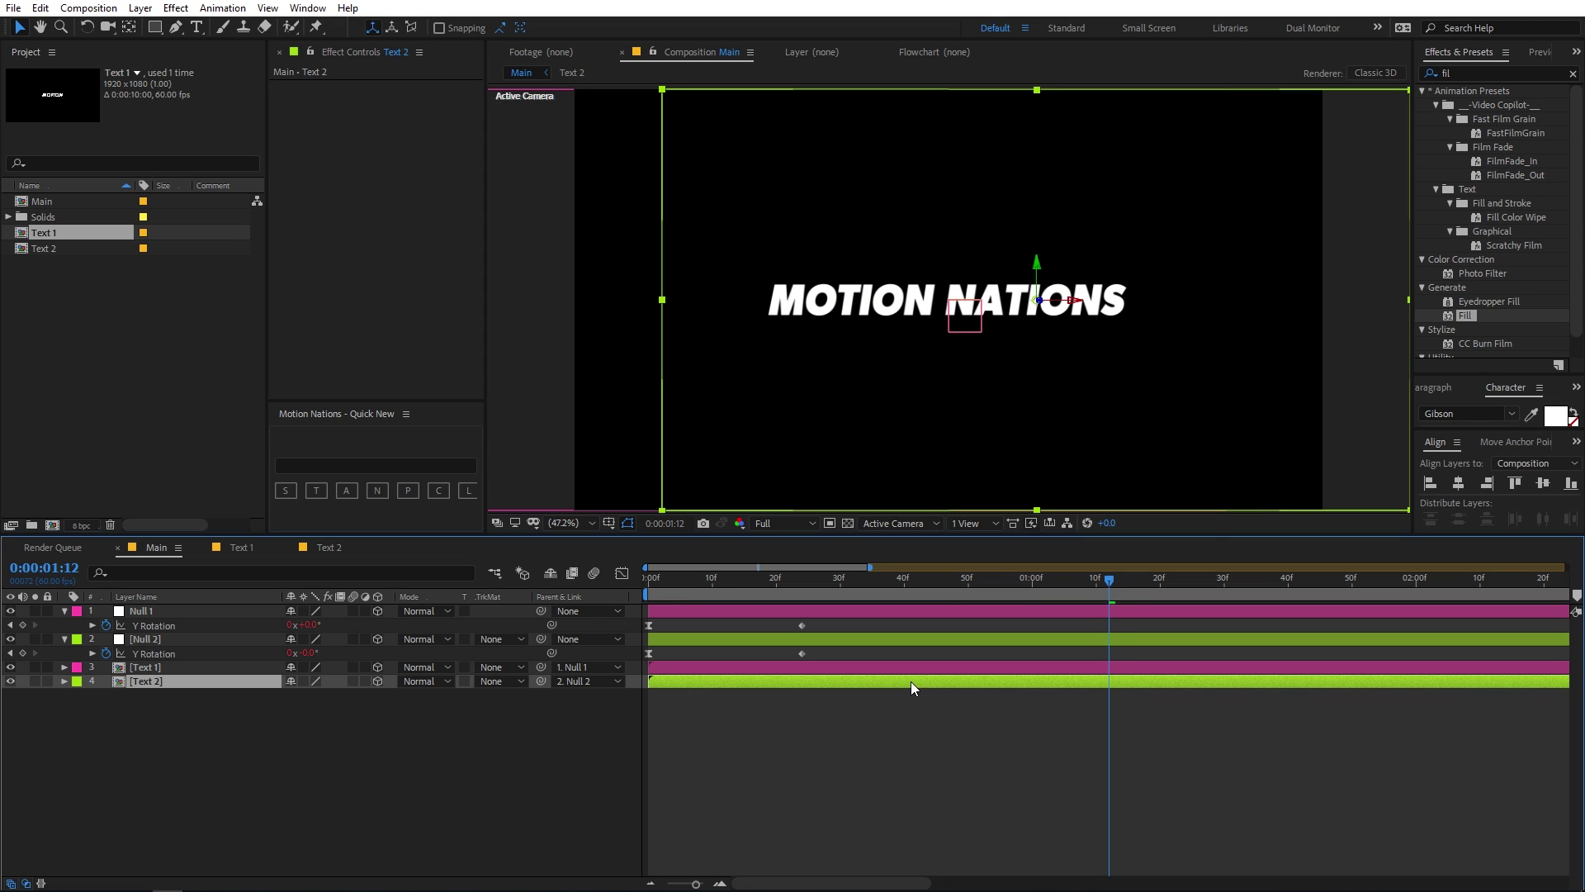
key(Return)
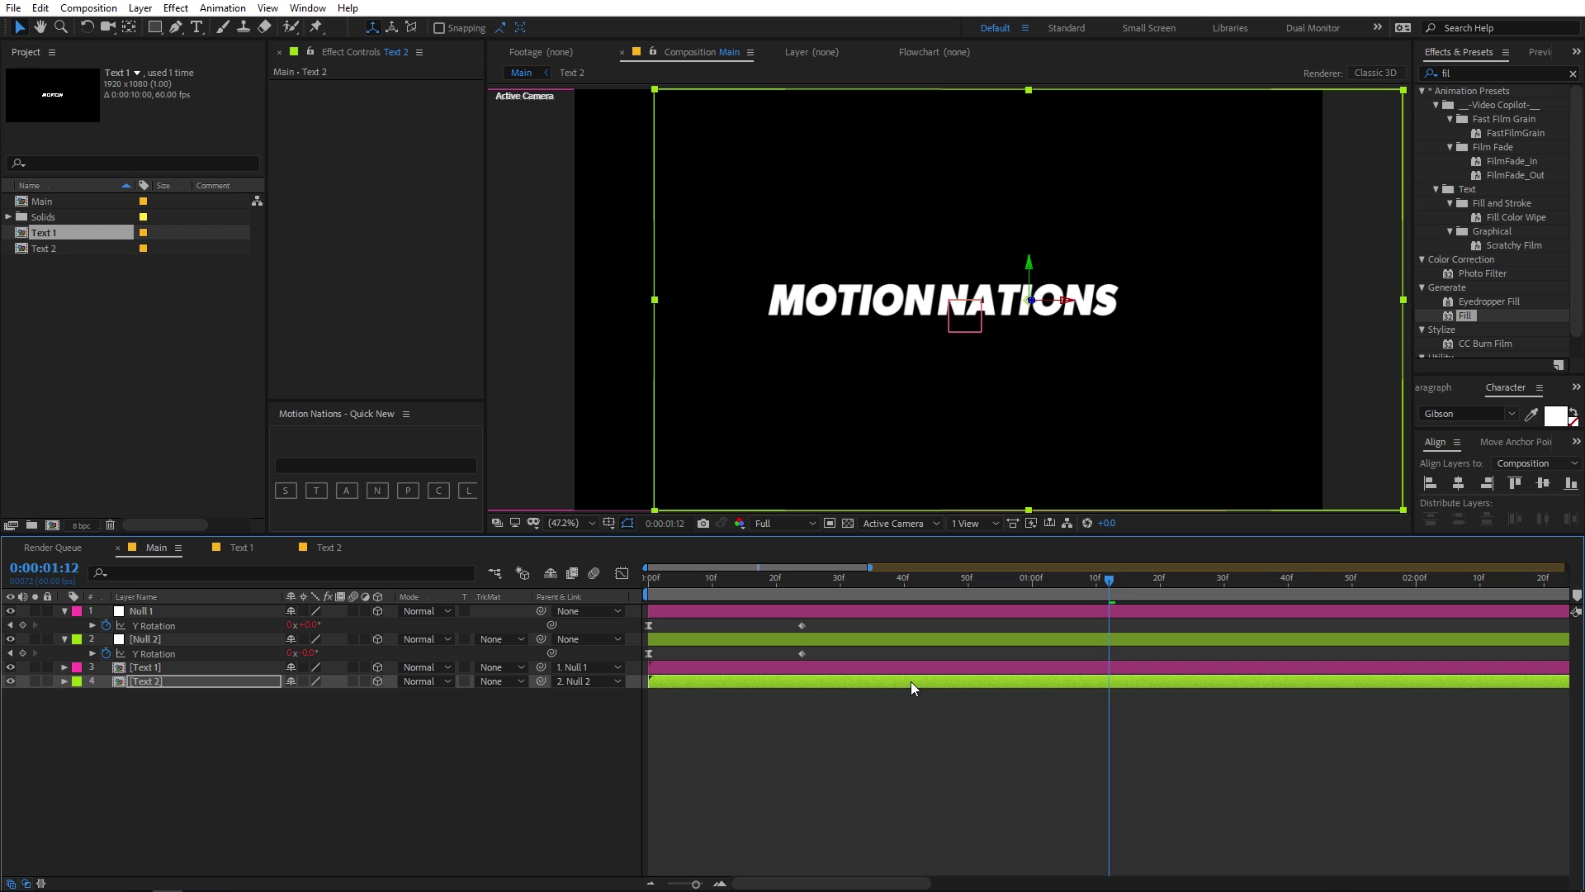
Preview the MOTION NATIONS swing several times from the start and inspect the title at 0:00:00:56.
key(Home)
key(space)
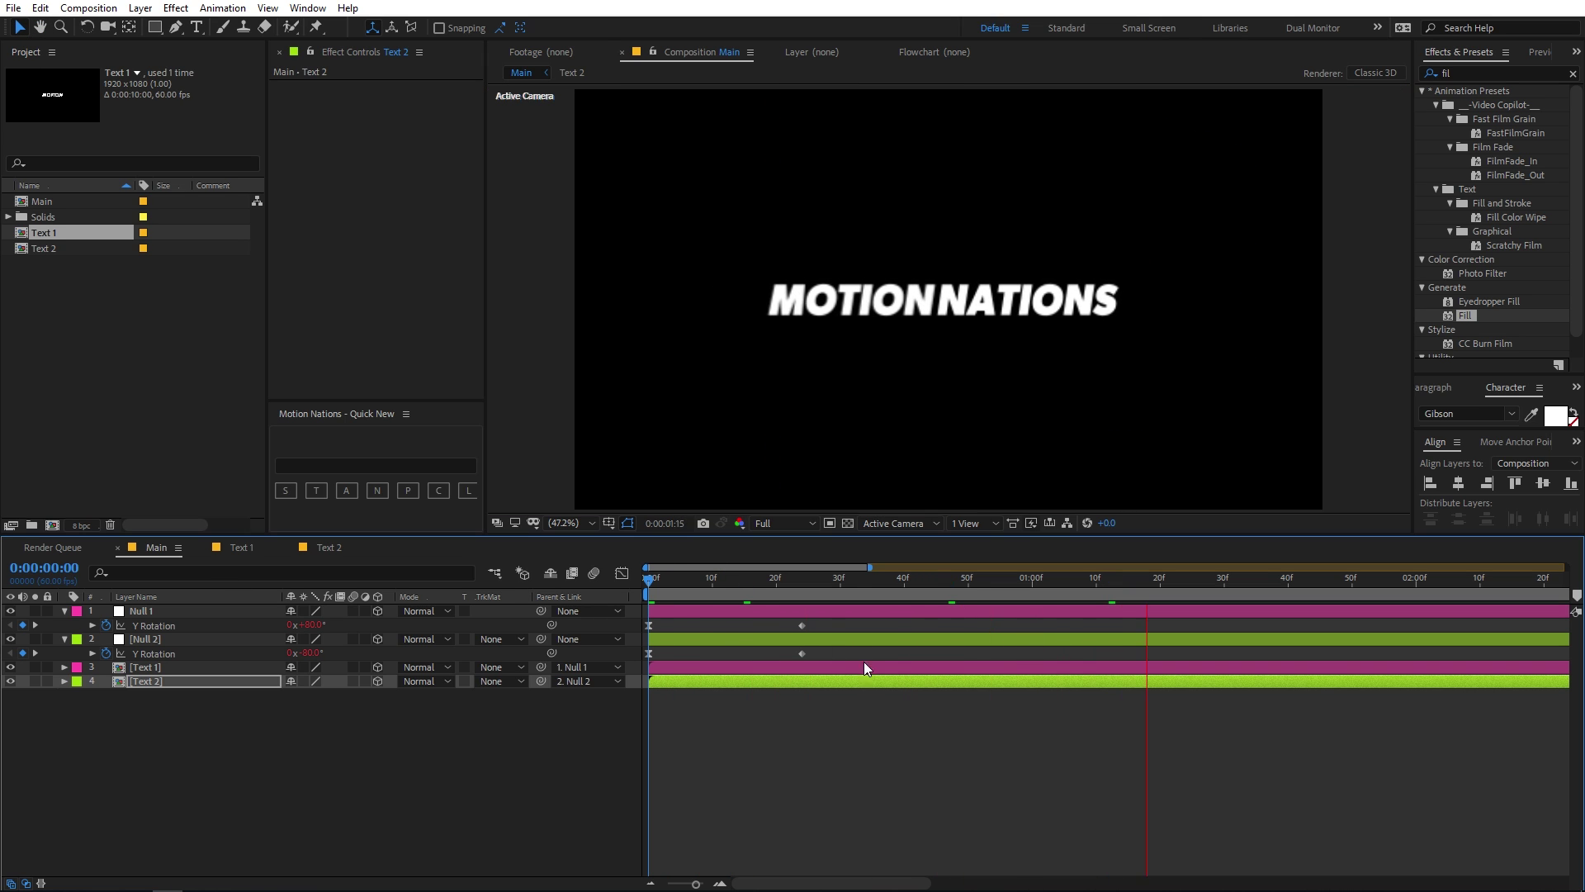
key(space)
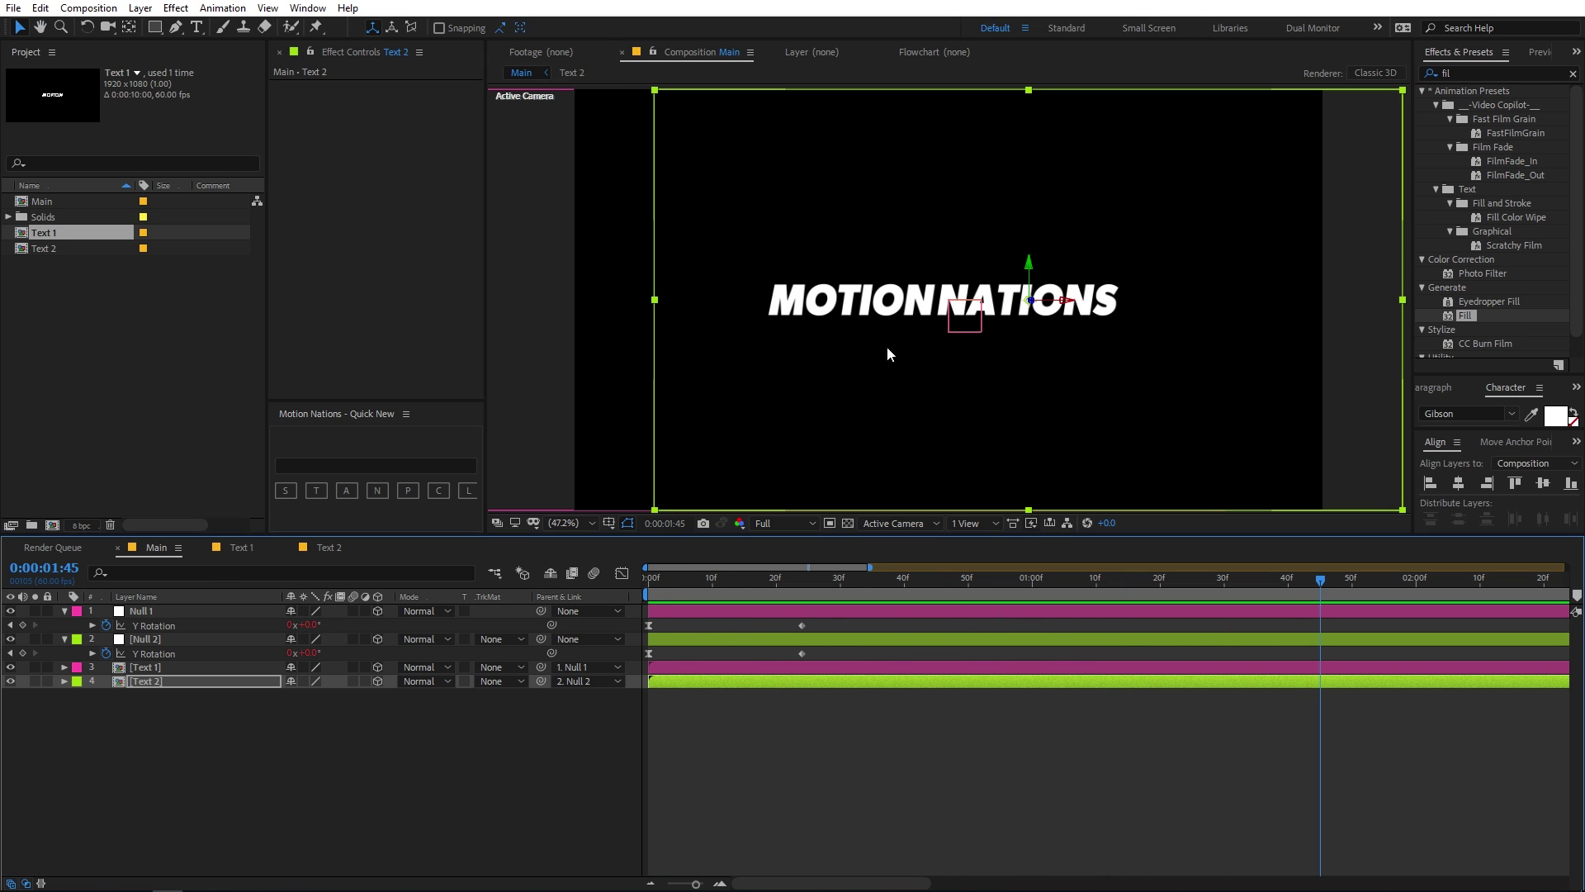
key(Home)
key(space)
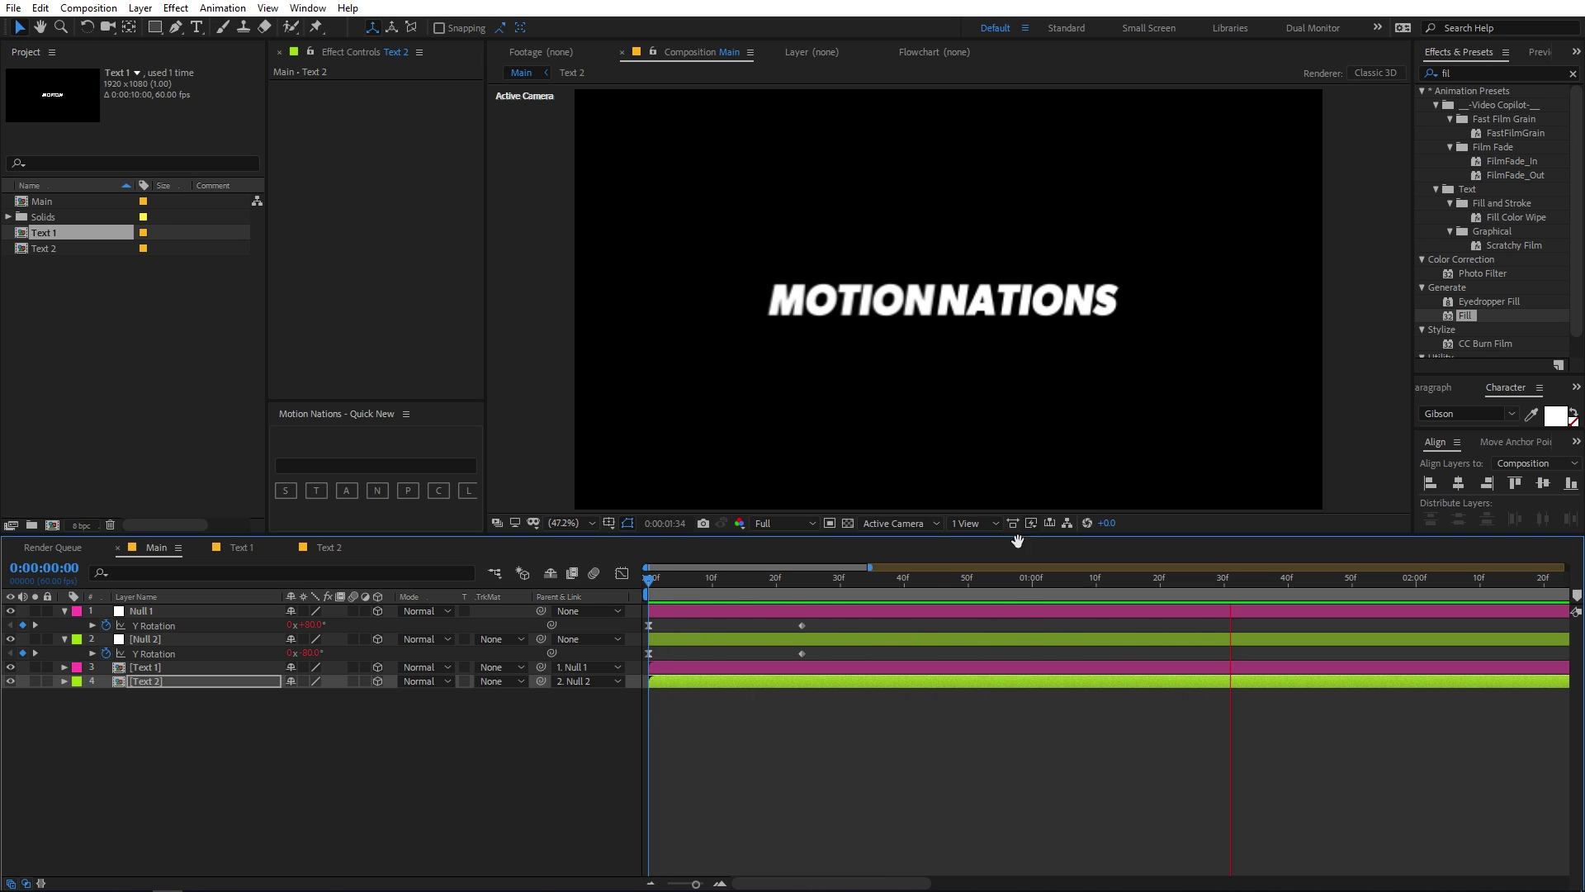
key(space)
key(Home)
key(space)
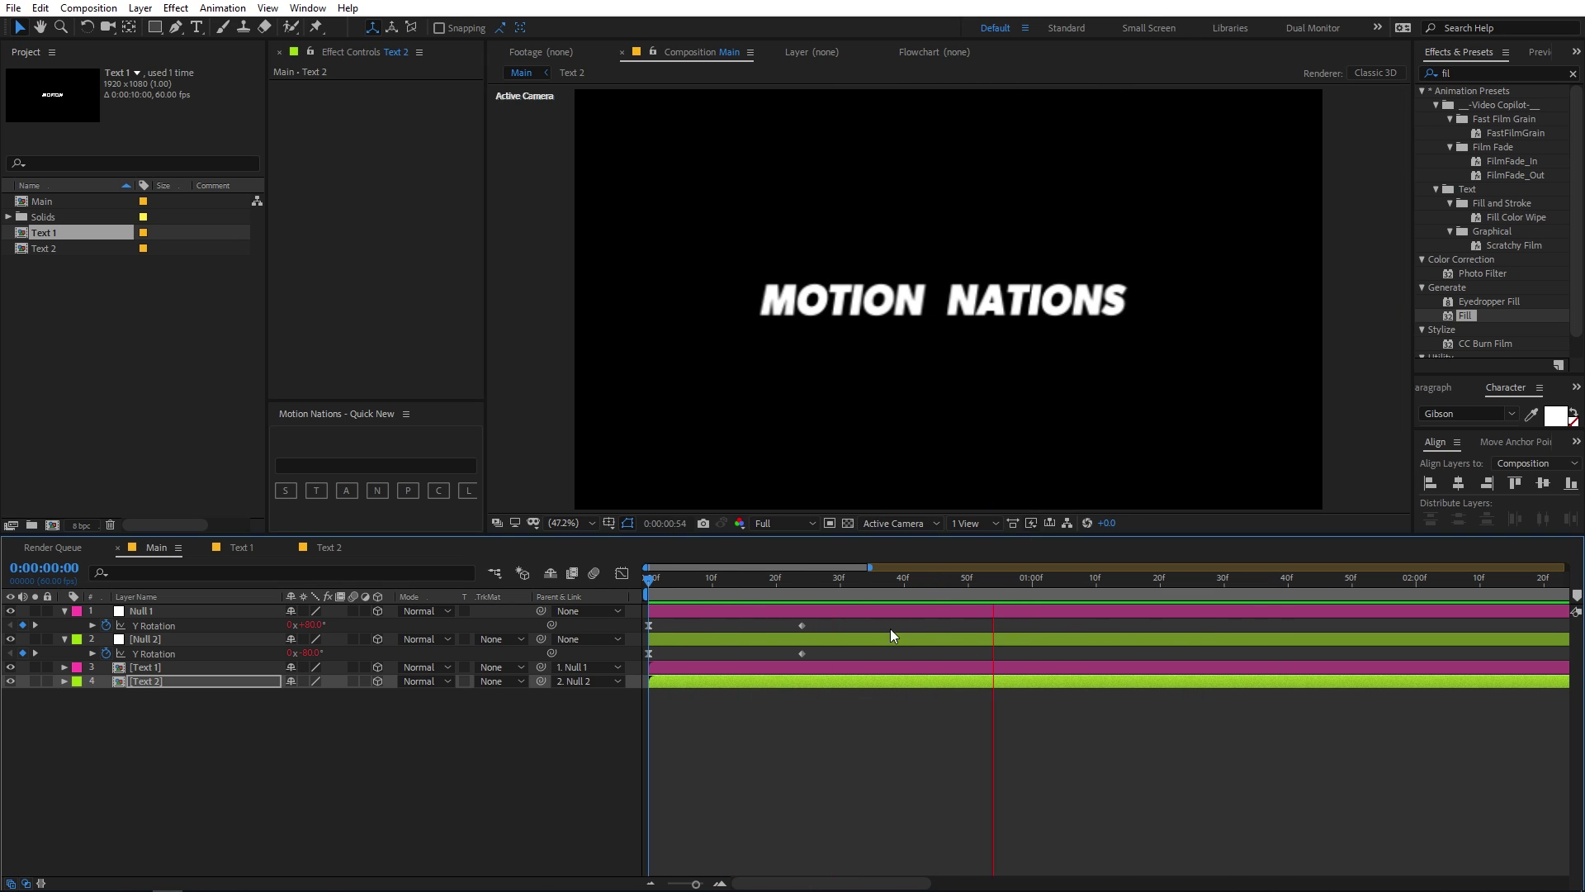
key(space)
key(Home)
key(space)
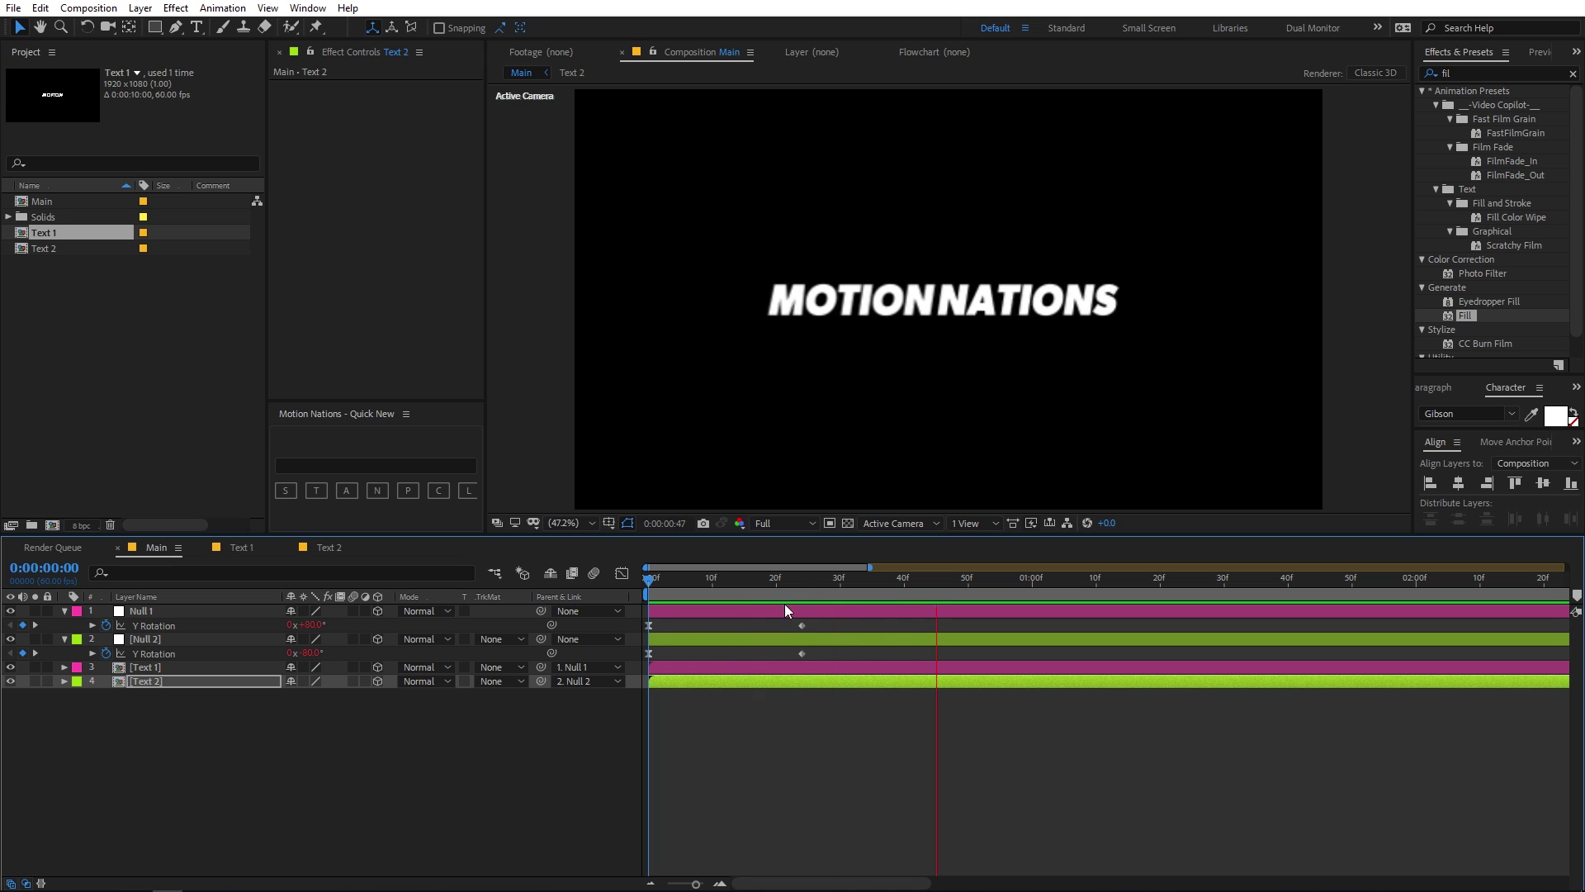
key(space)
key(Home)
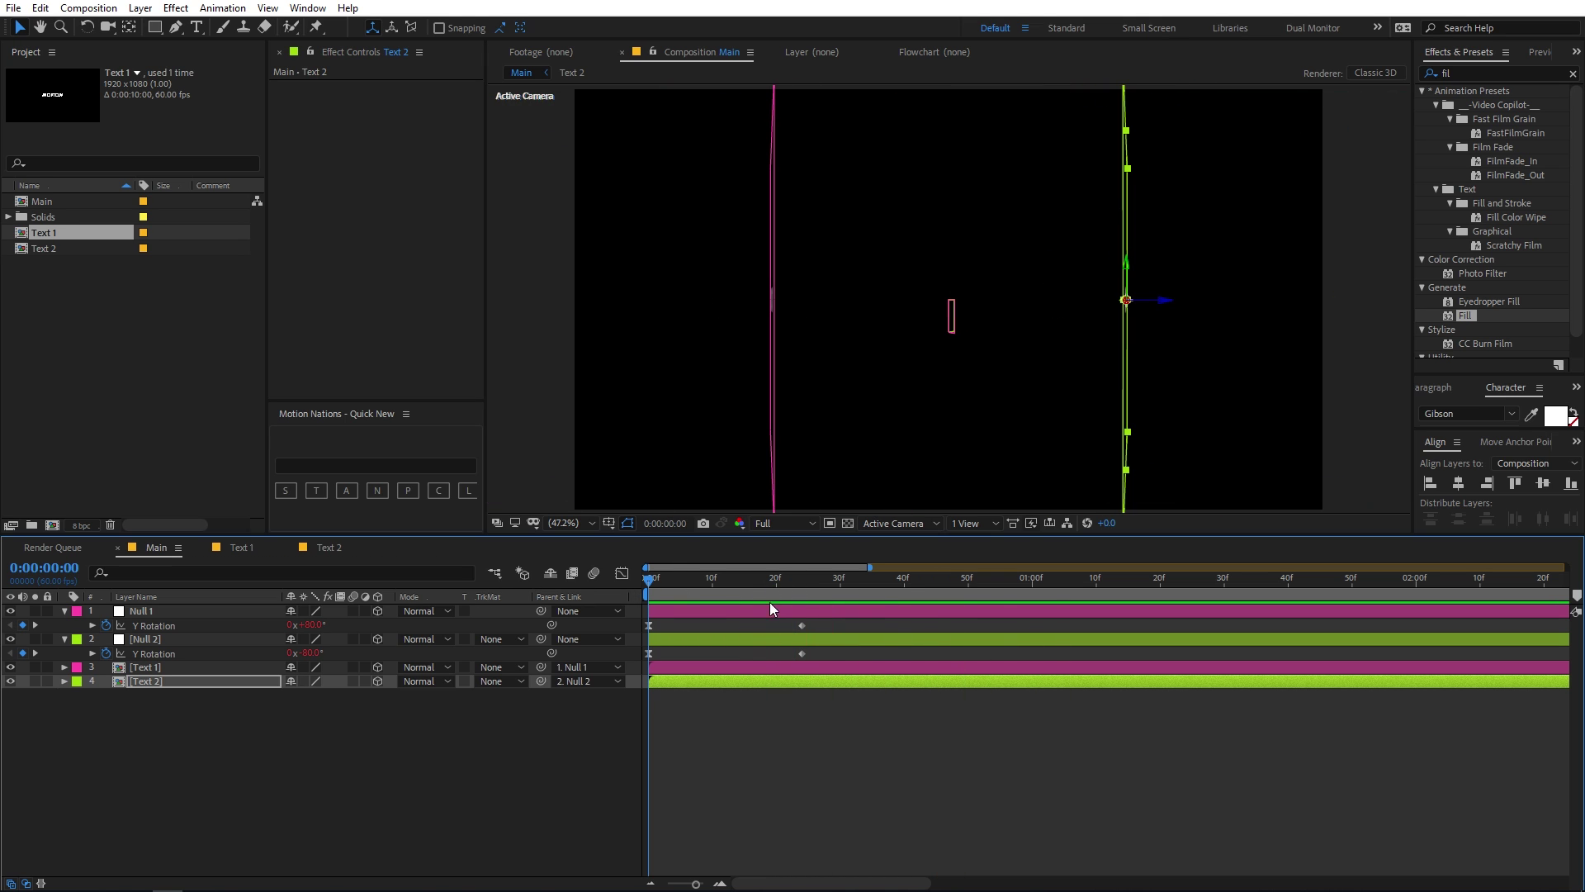
drag(662, 577, 1009, 598)
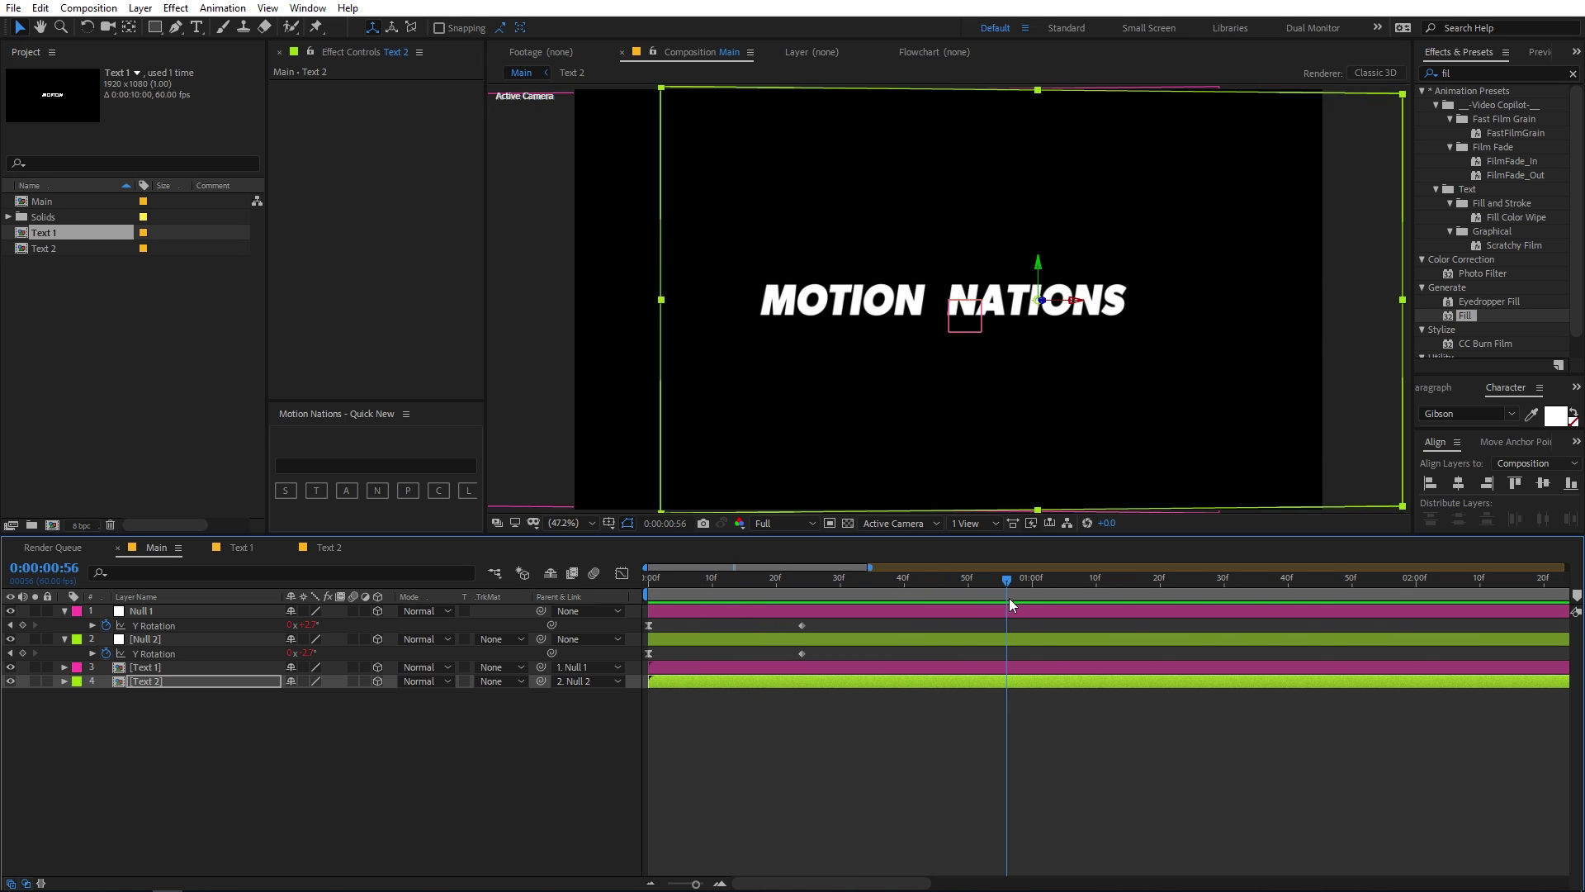
click(900, 786)
Duplicate the Main composition in the project and open the copy, Main 2.
click(94, 361)
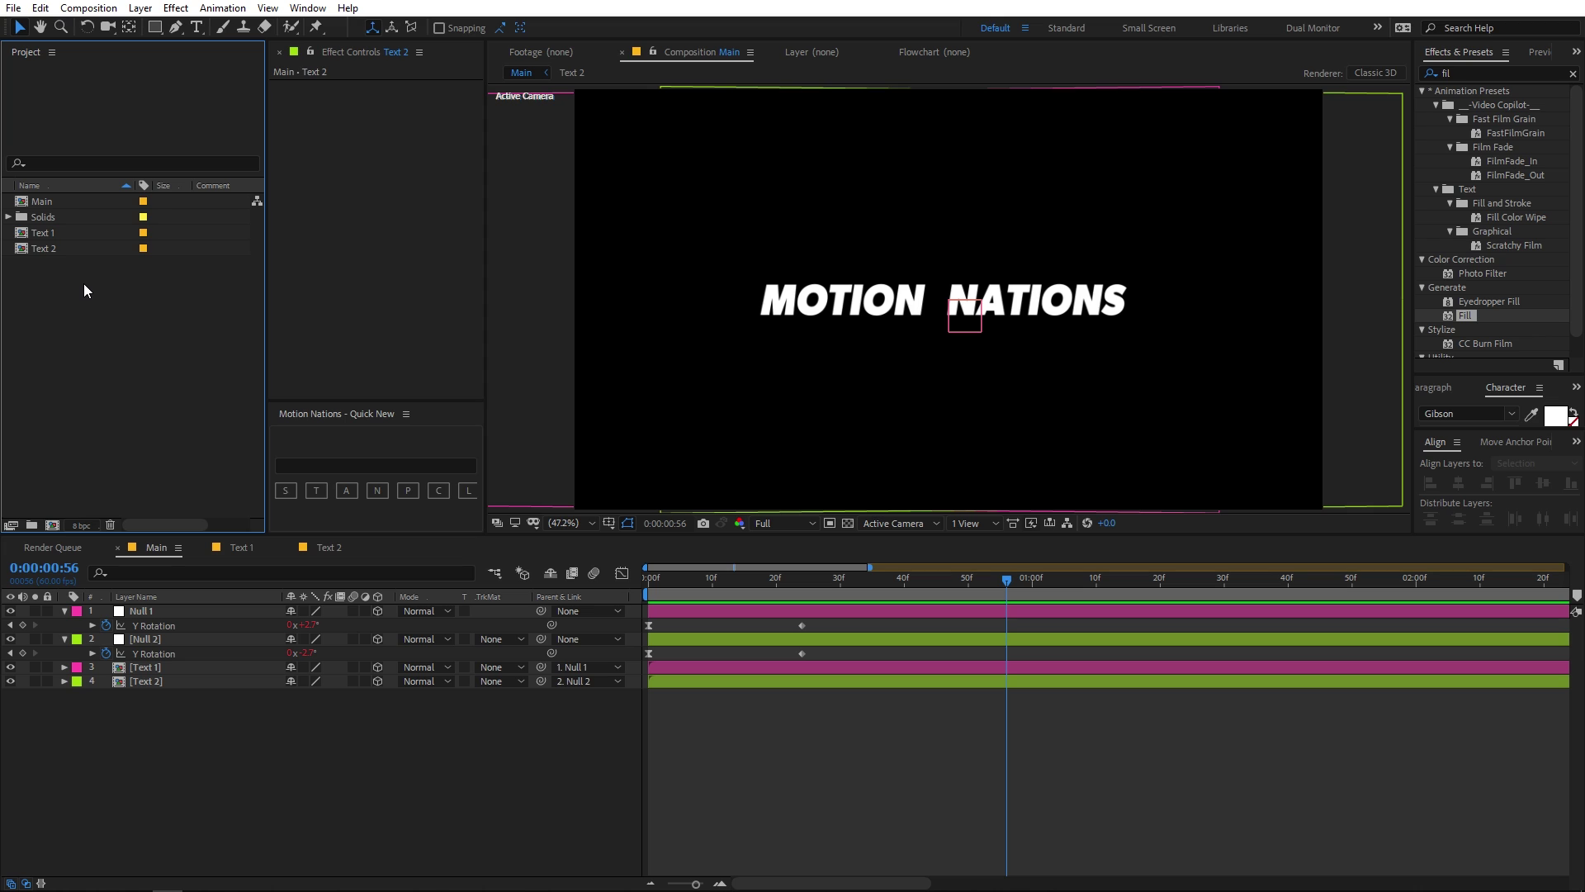
click(47, 207)
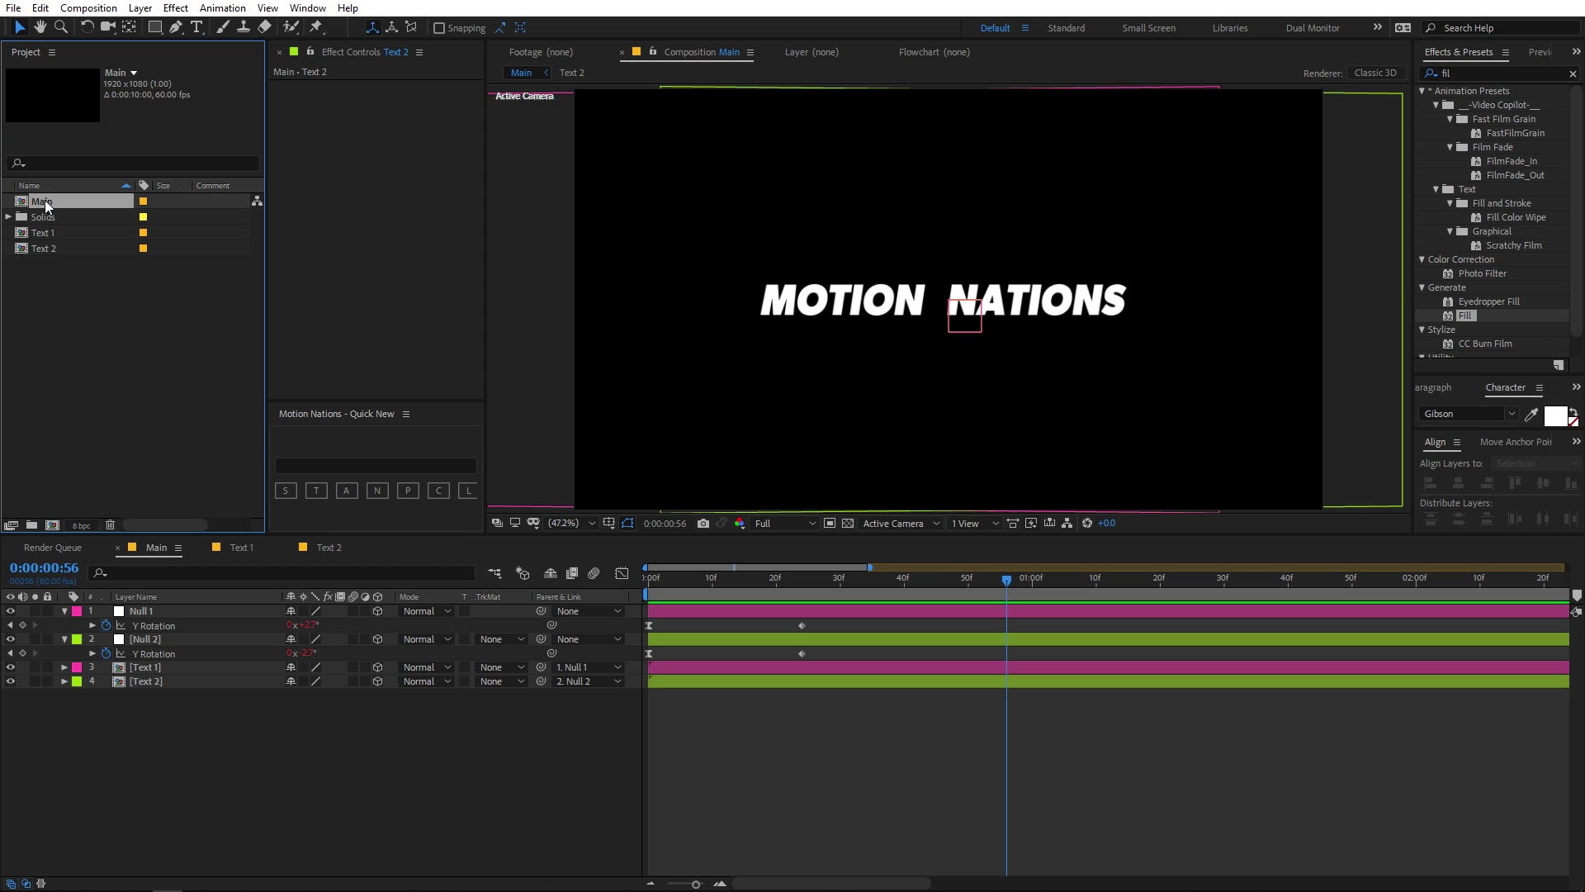
key(ctrl+d)
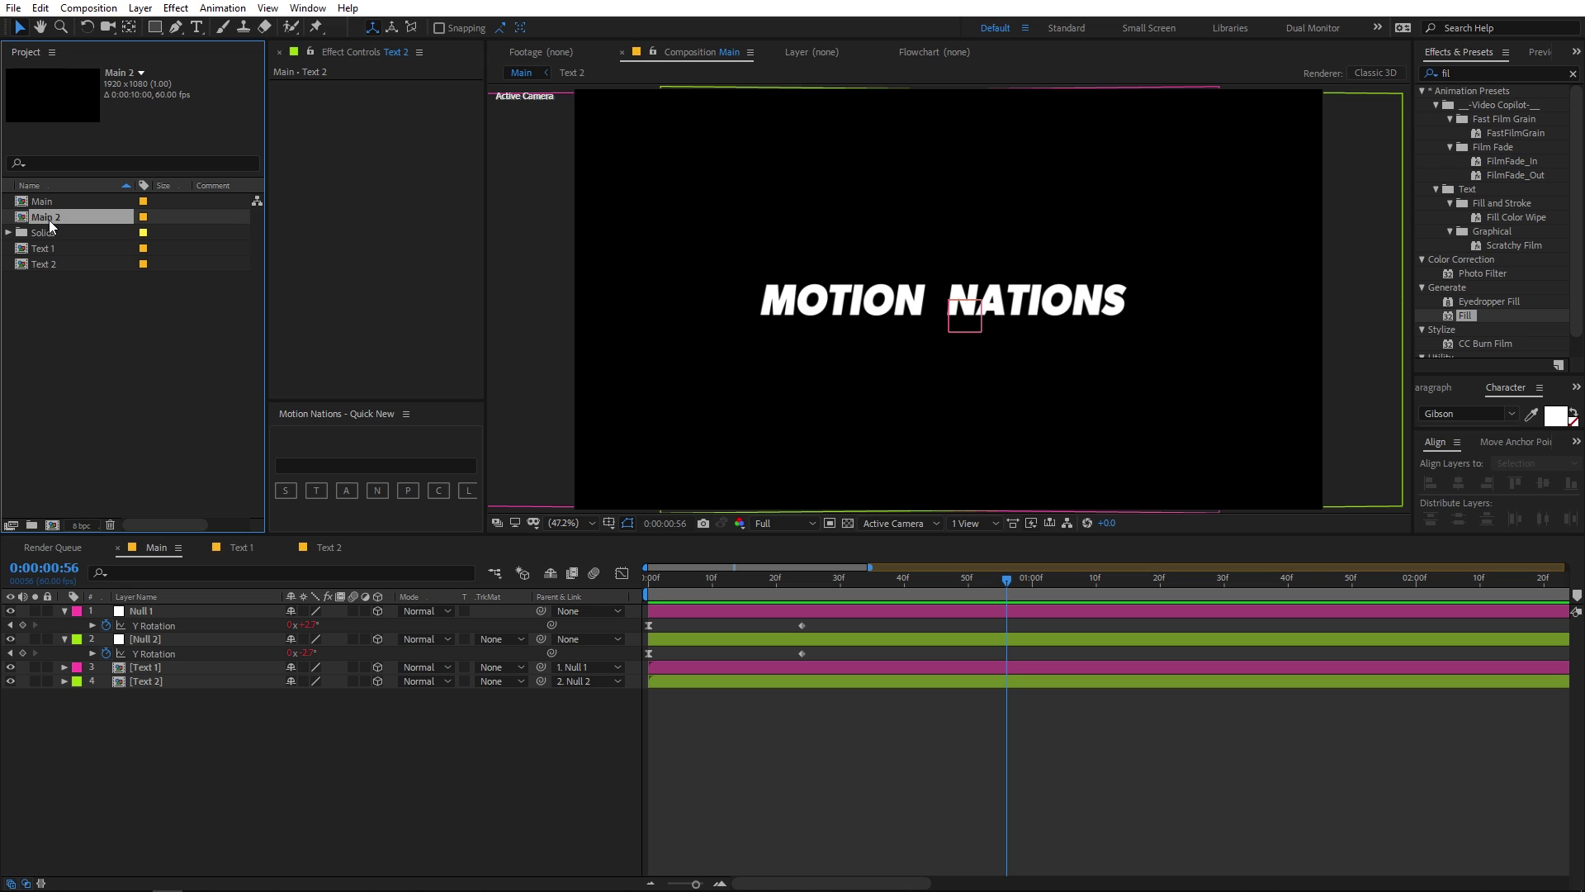
click(54, 274)
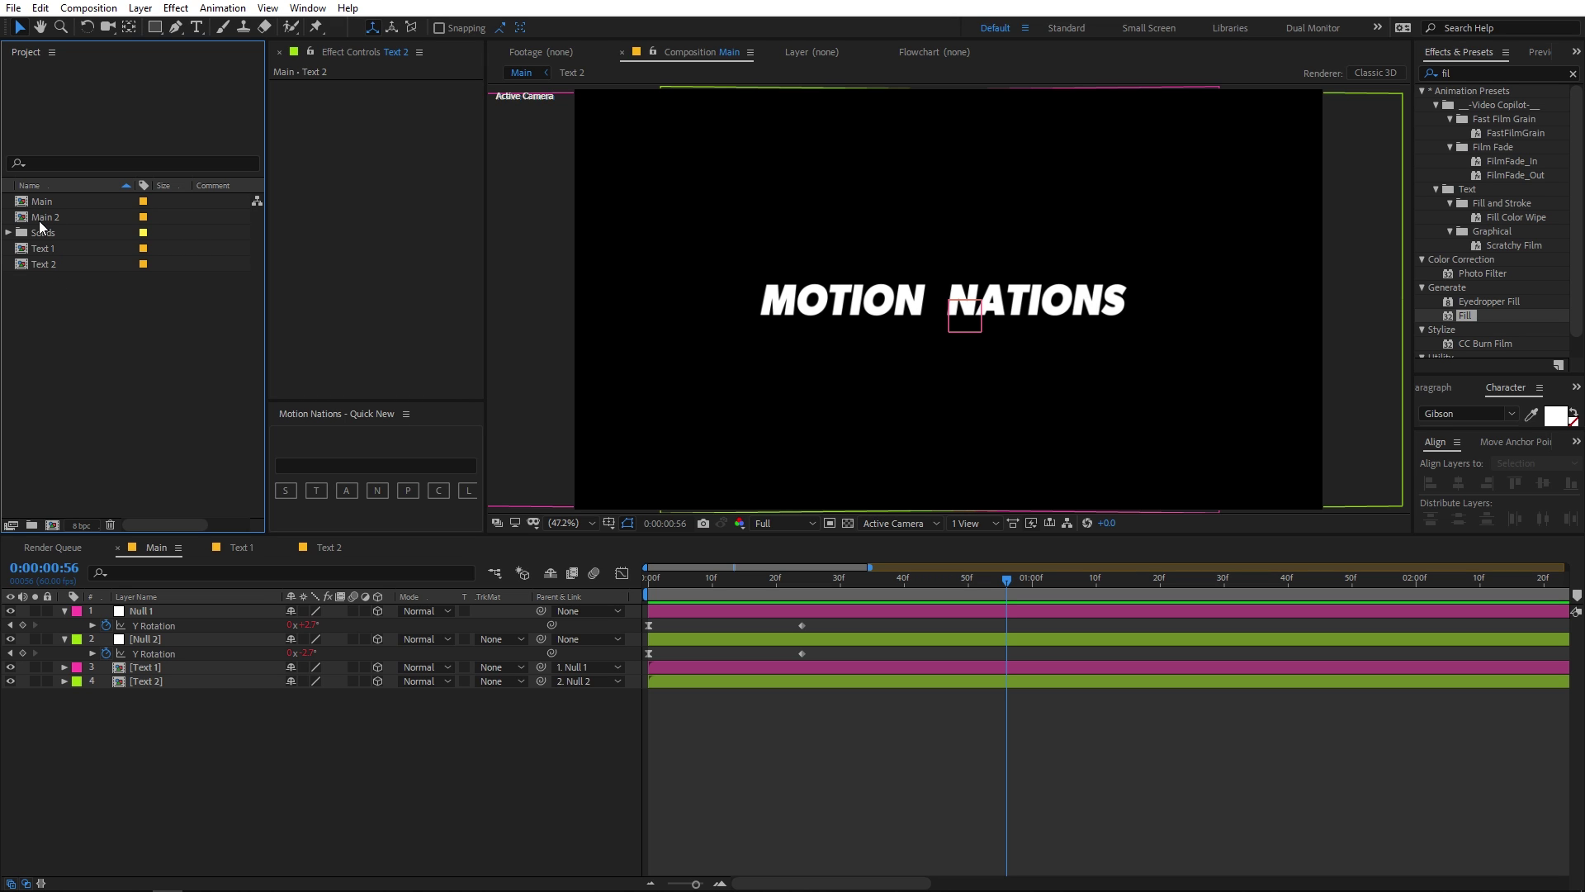
click(39, 218)
double_click(40, 218)
At 0:00:03:14 in Main 2, make the Text 1 and Text 2 layers 2D.
drag(664, 573, 943, 597)
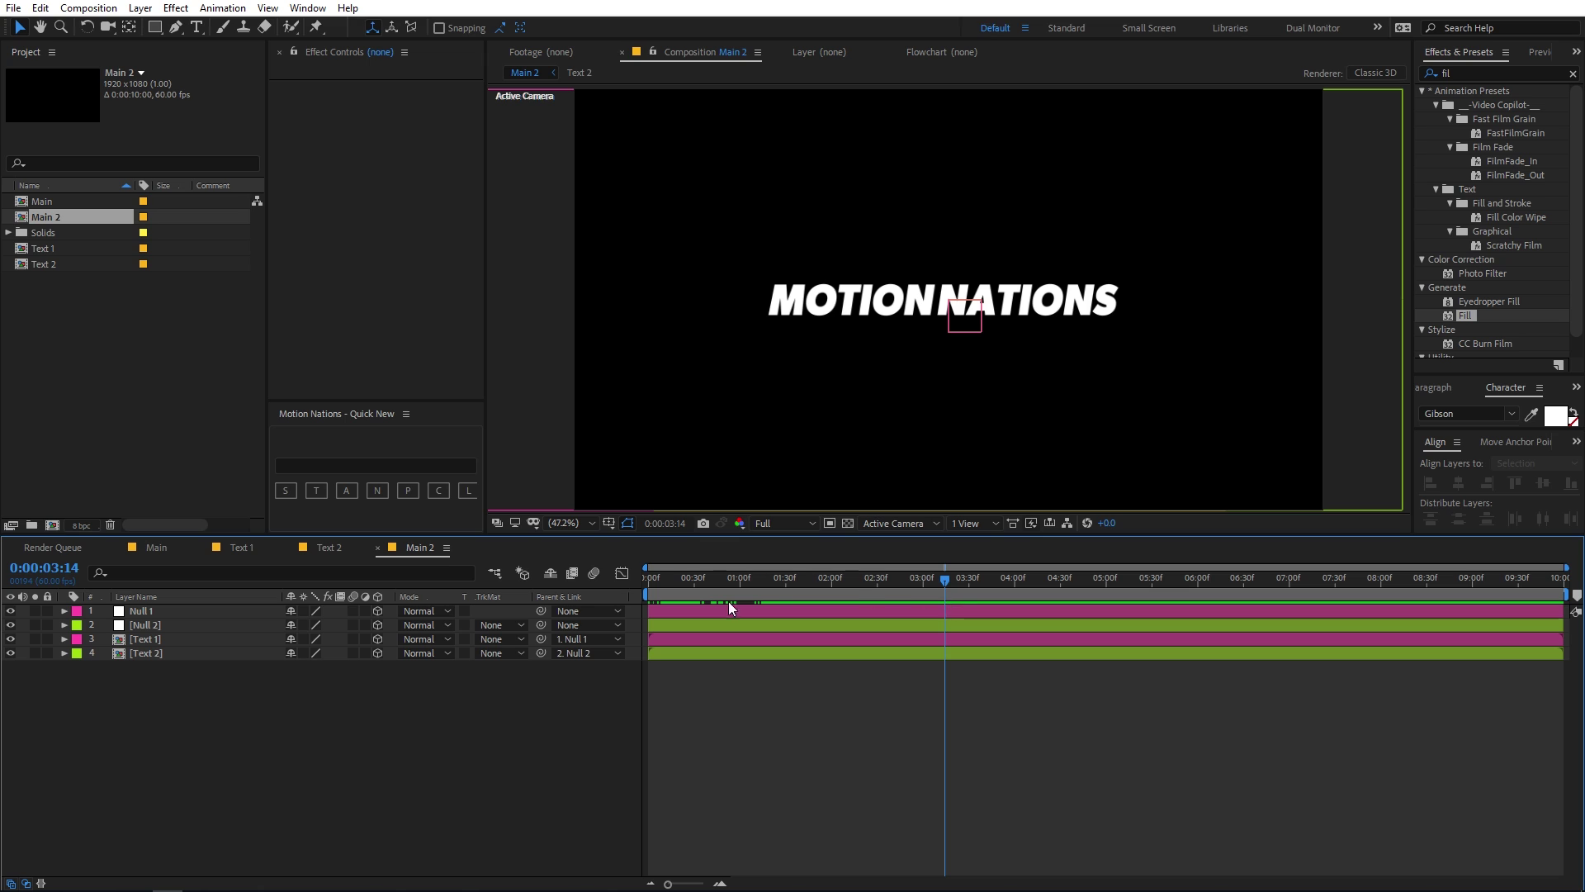
click(160, 623)
click(172, 641)
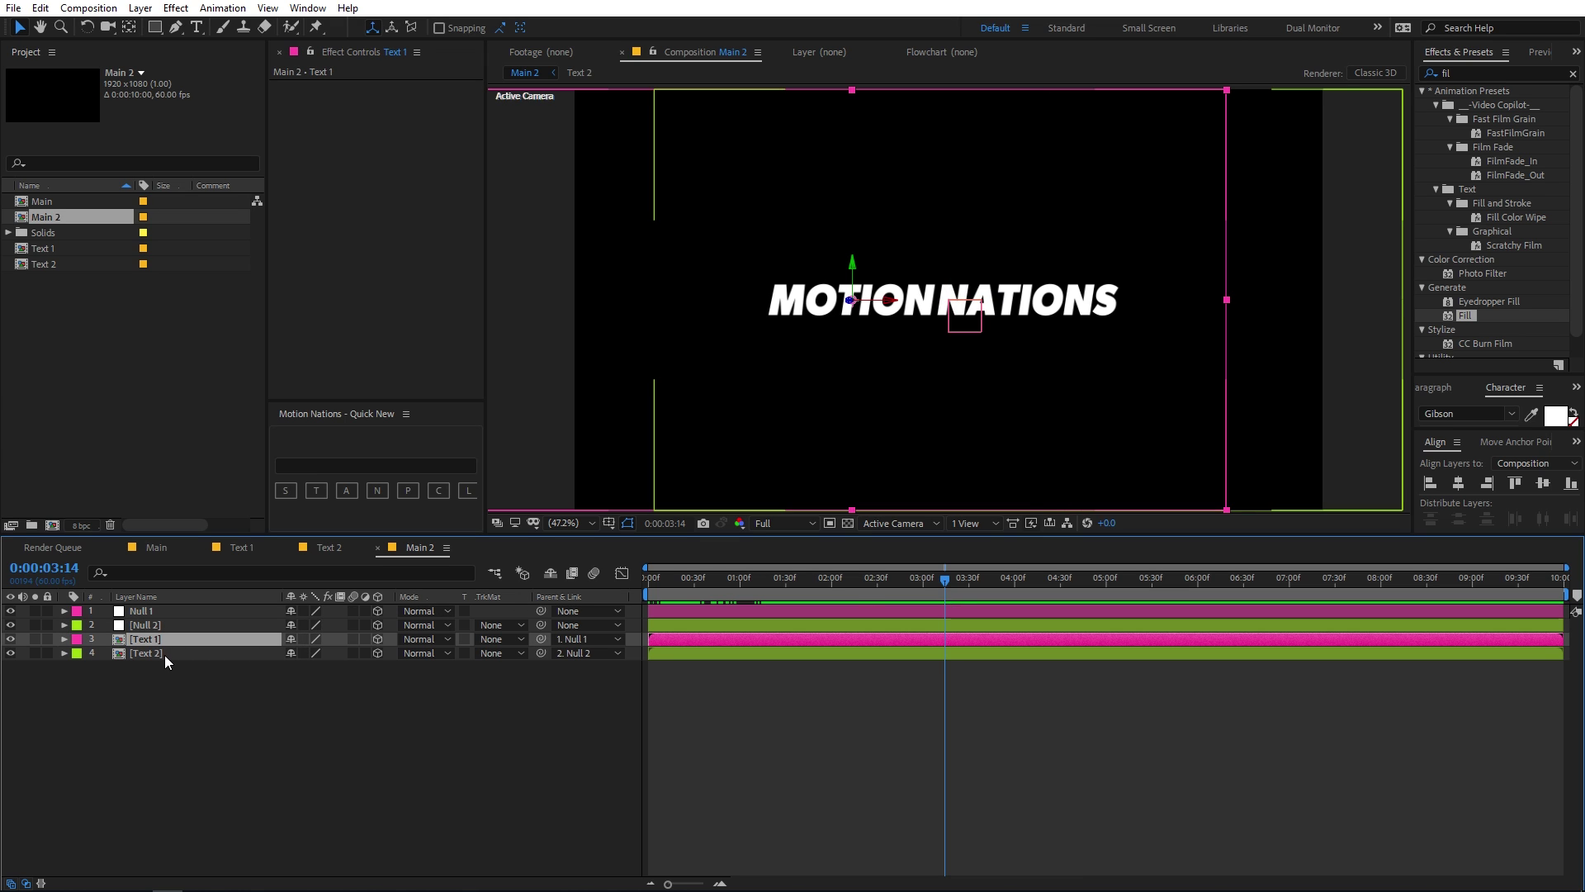
shift+click(165, 654)
click(377, 638)
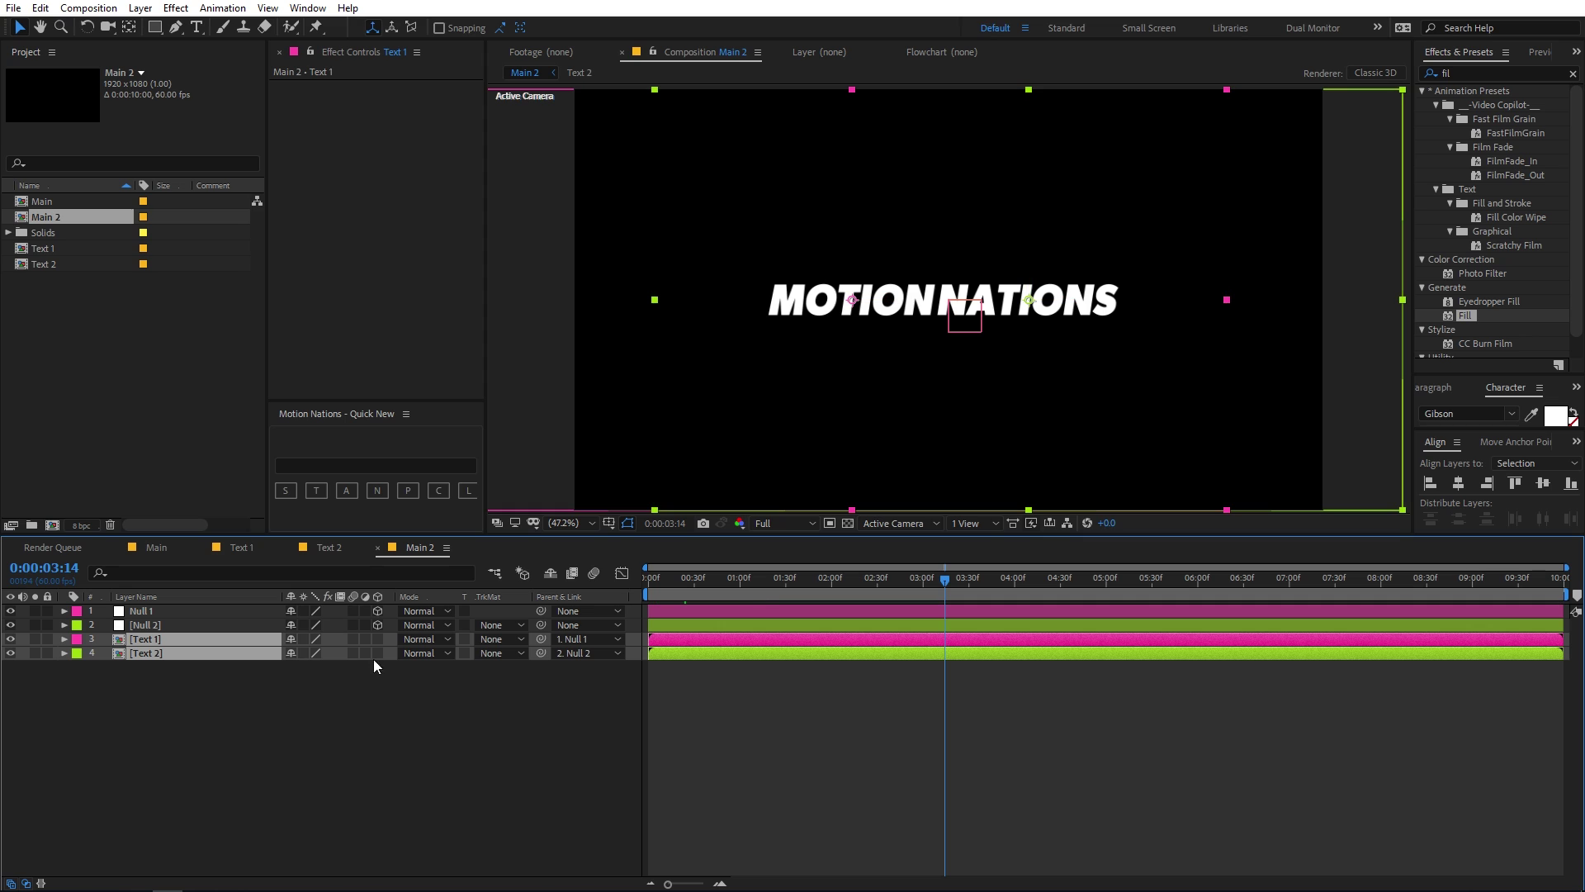
Center the Text 1 and Text 2 layers horizontally in the composition, one after the other.
click(190, 633)
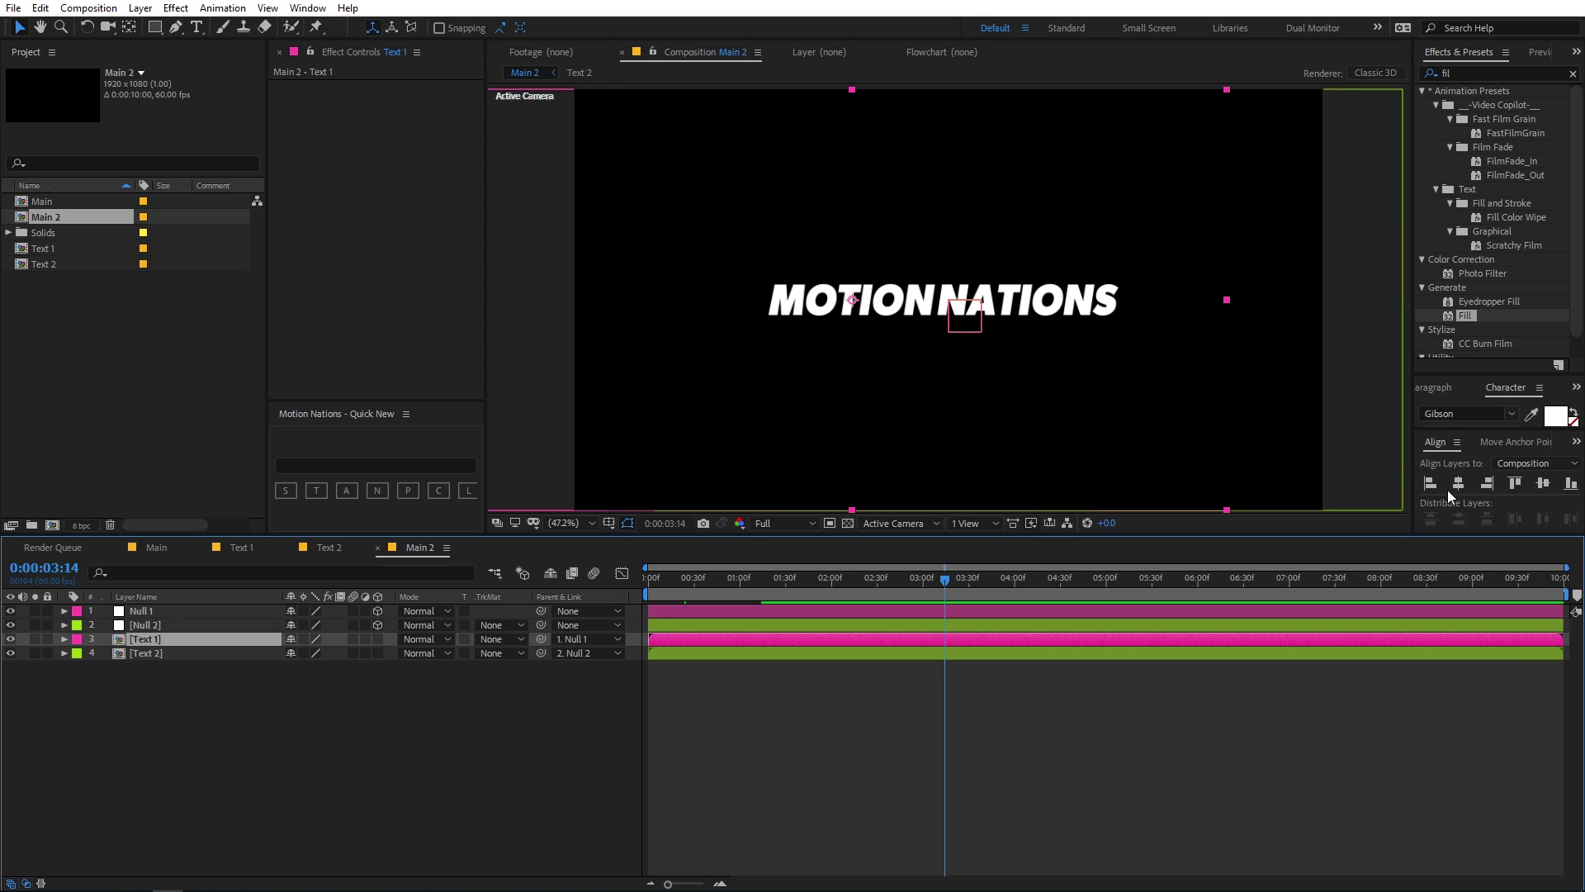
click(1456, 486)
click(186, 653)
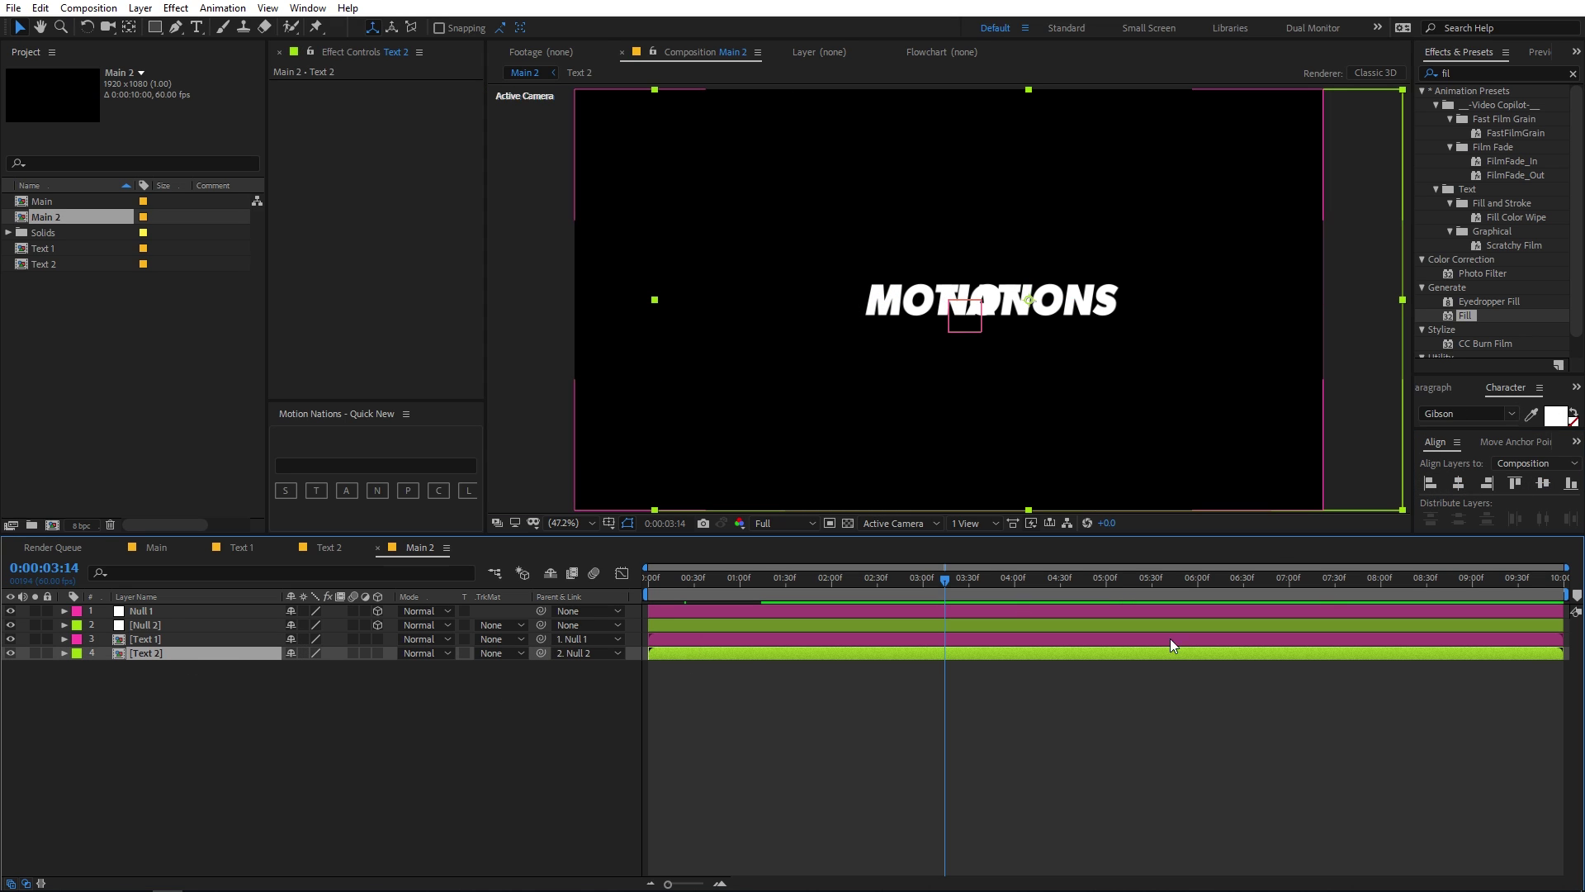
click(1458, 482)
click(1458, 485)
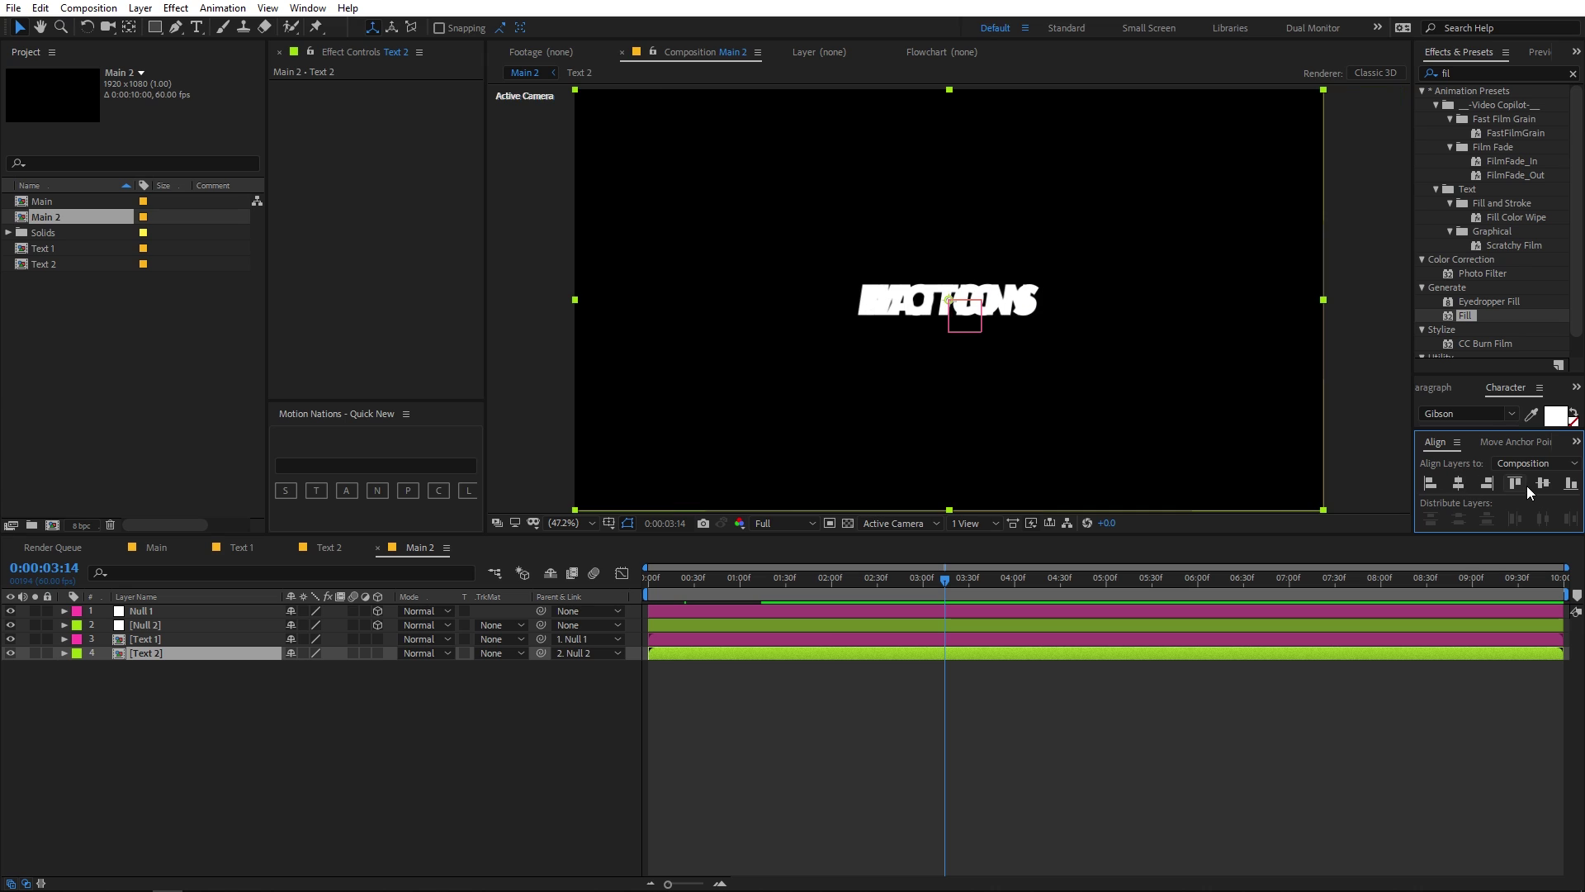
Move the Text 1 layer up about 80 px so MOTION sits above NATIONS.
click(161, 636)
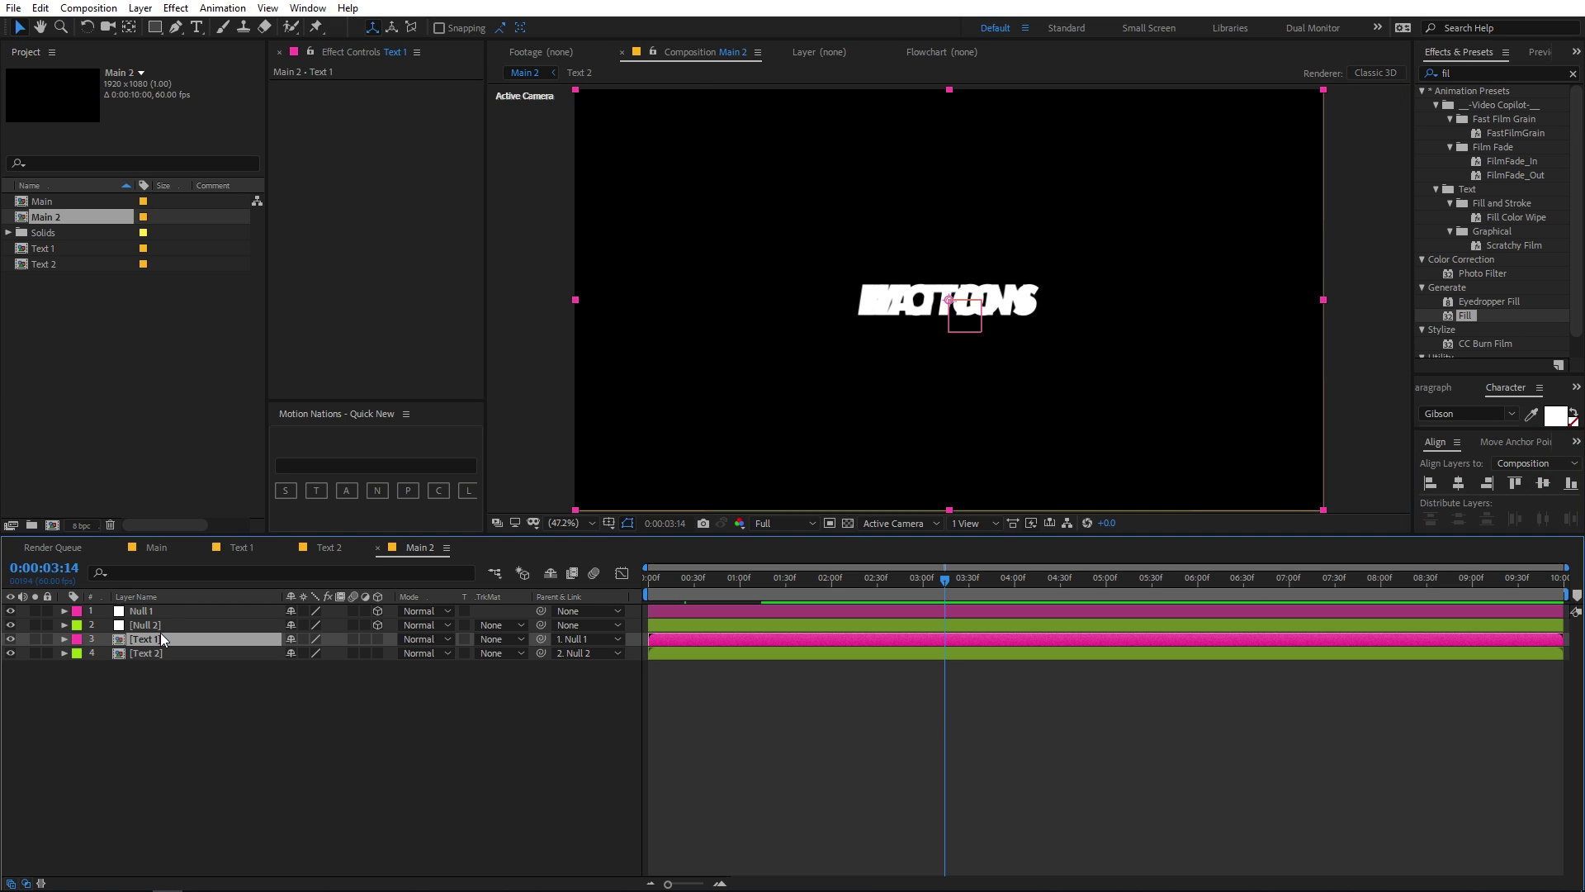
key(shift+Up)
key(shift+Up)
key(shift+Up)
key(shift+Up)
key(shift+Up)
key(shift+Up)
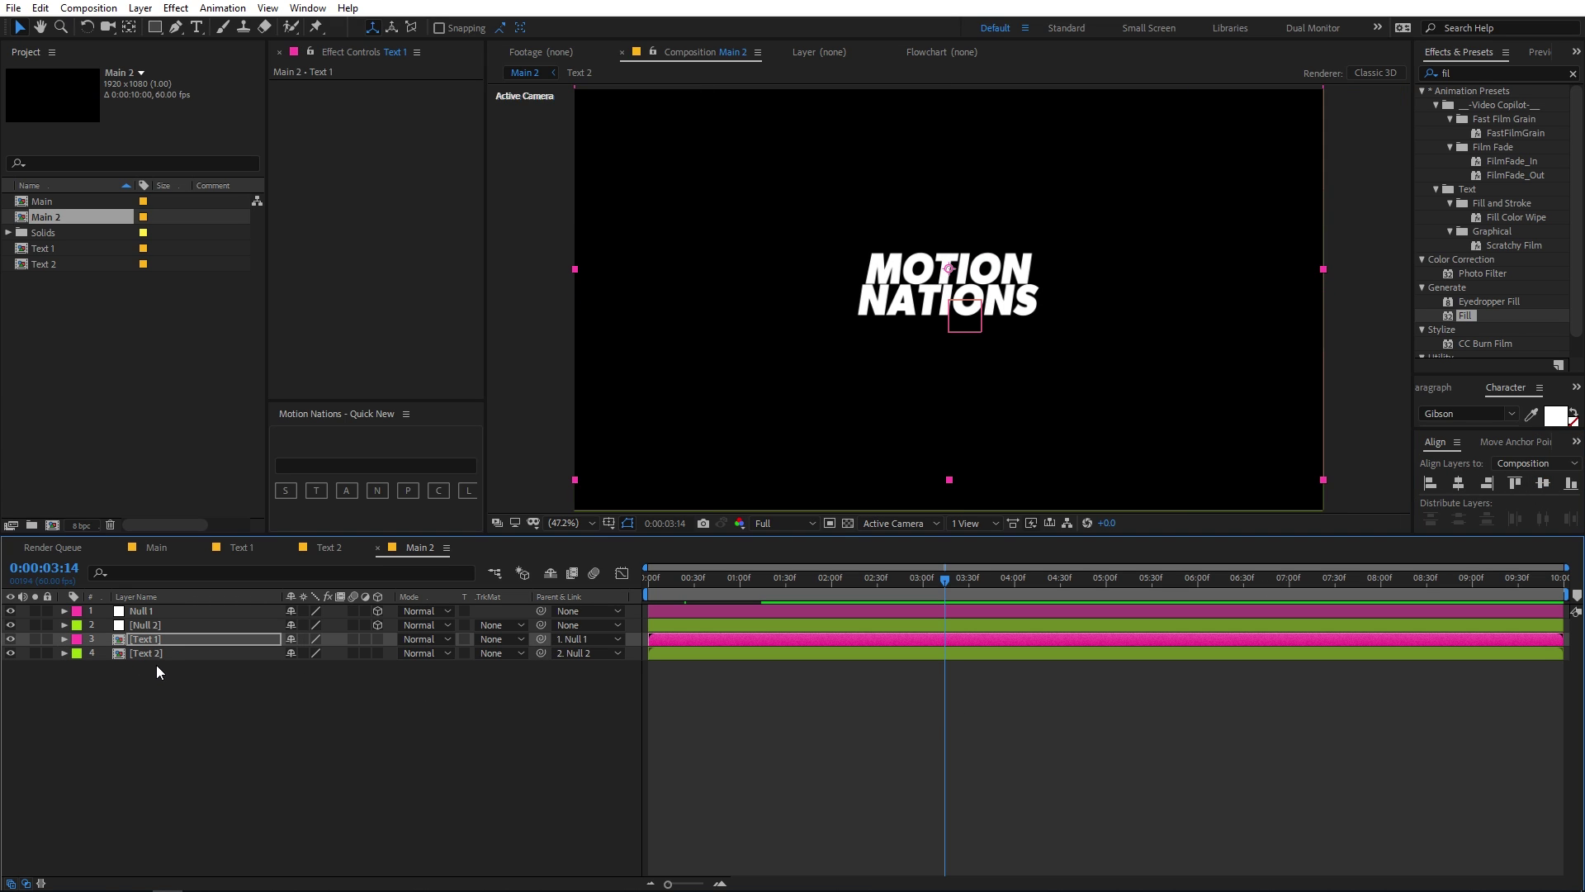
Move the Text 2 layer down about 40 px to open space between the two words.
click(166, 657)
key(shift+Down)
key(shift+Down)
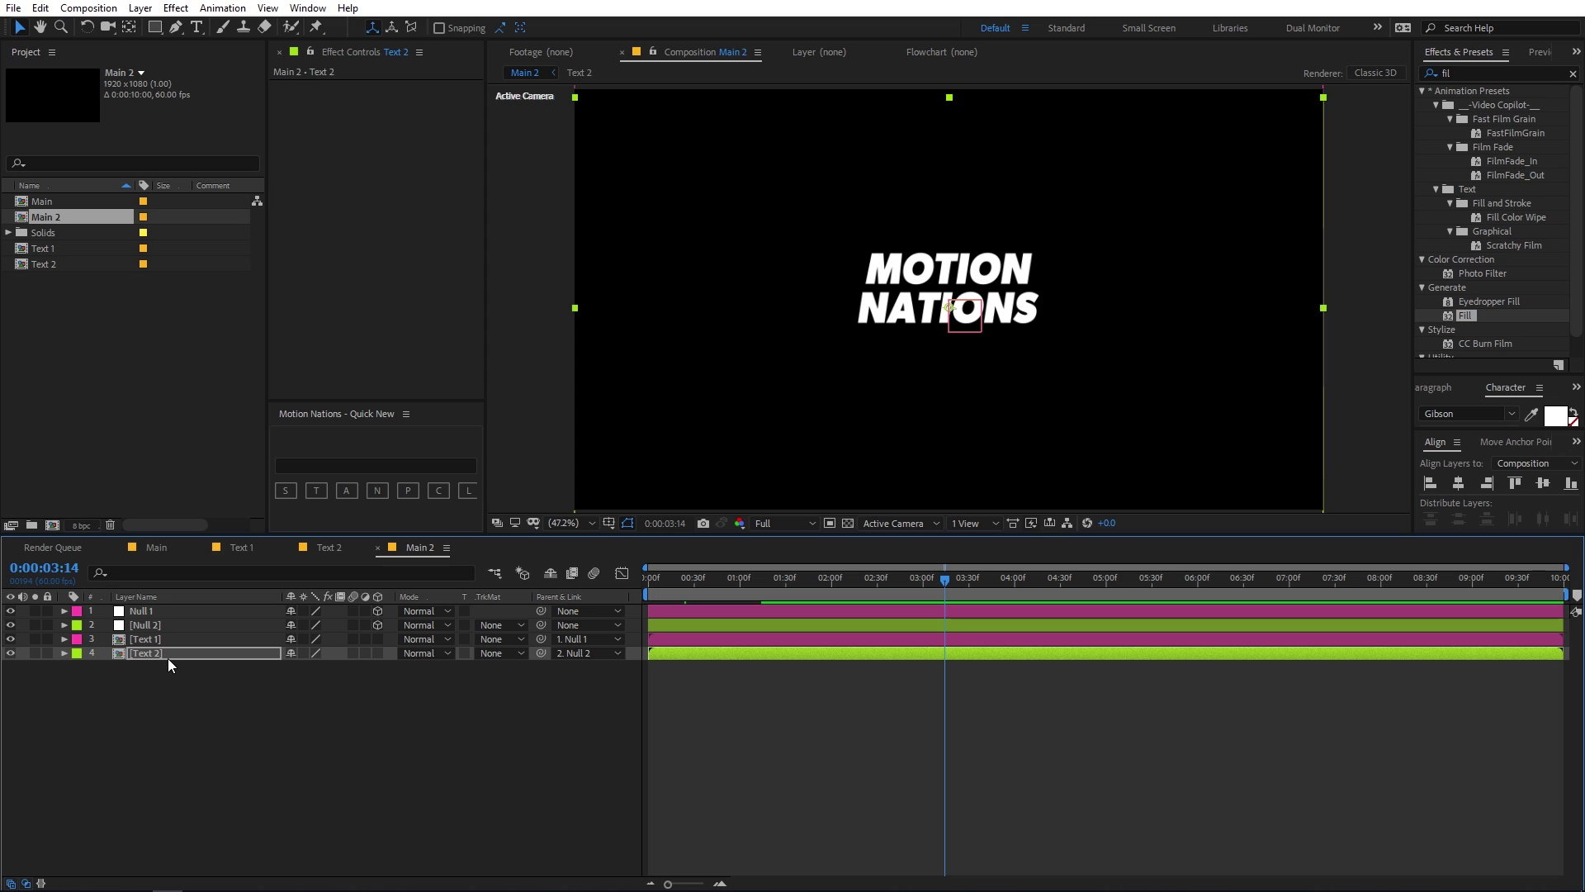
key(shift+Down)
key(shift+Down)
Tighten the line spacing by nudging Text 1 down 10 px and Text 2 up slightly.
click(175, 642)
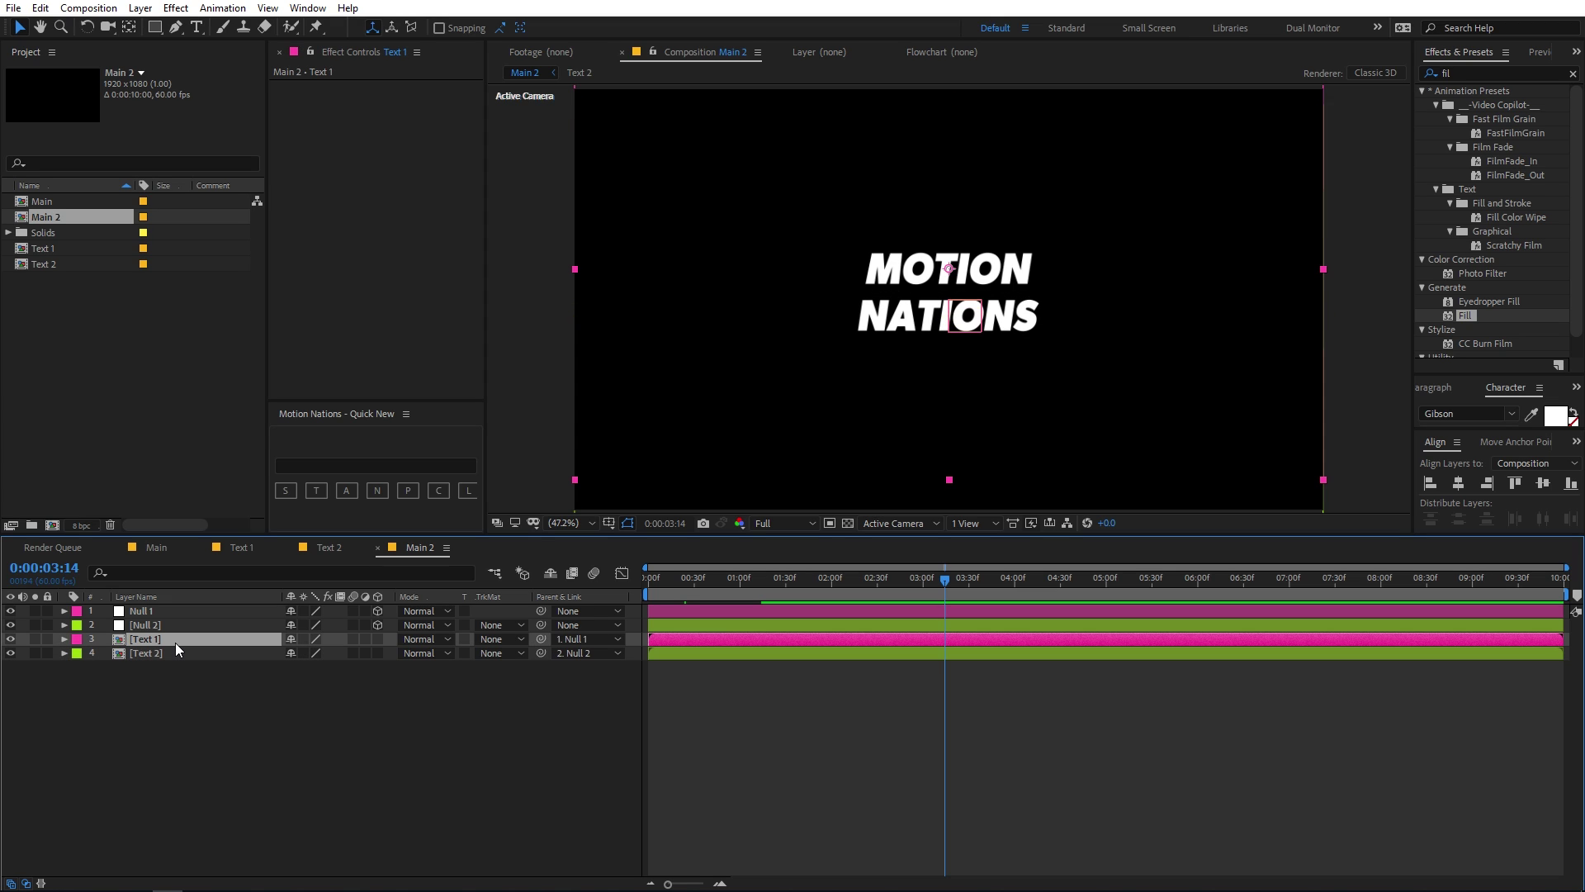
key(shift+Down)
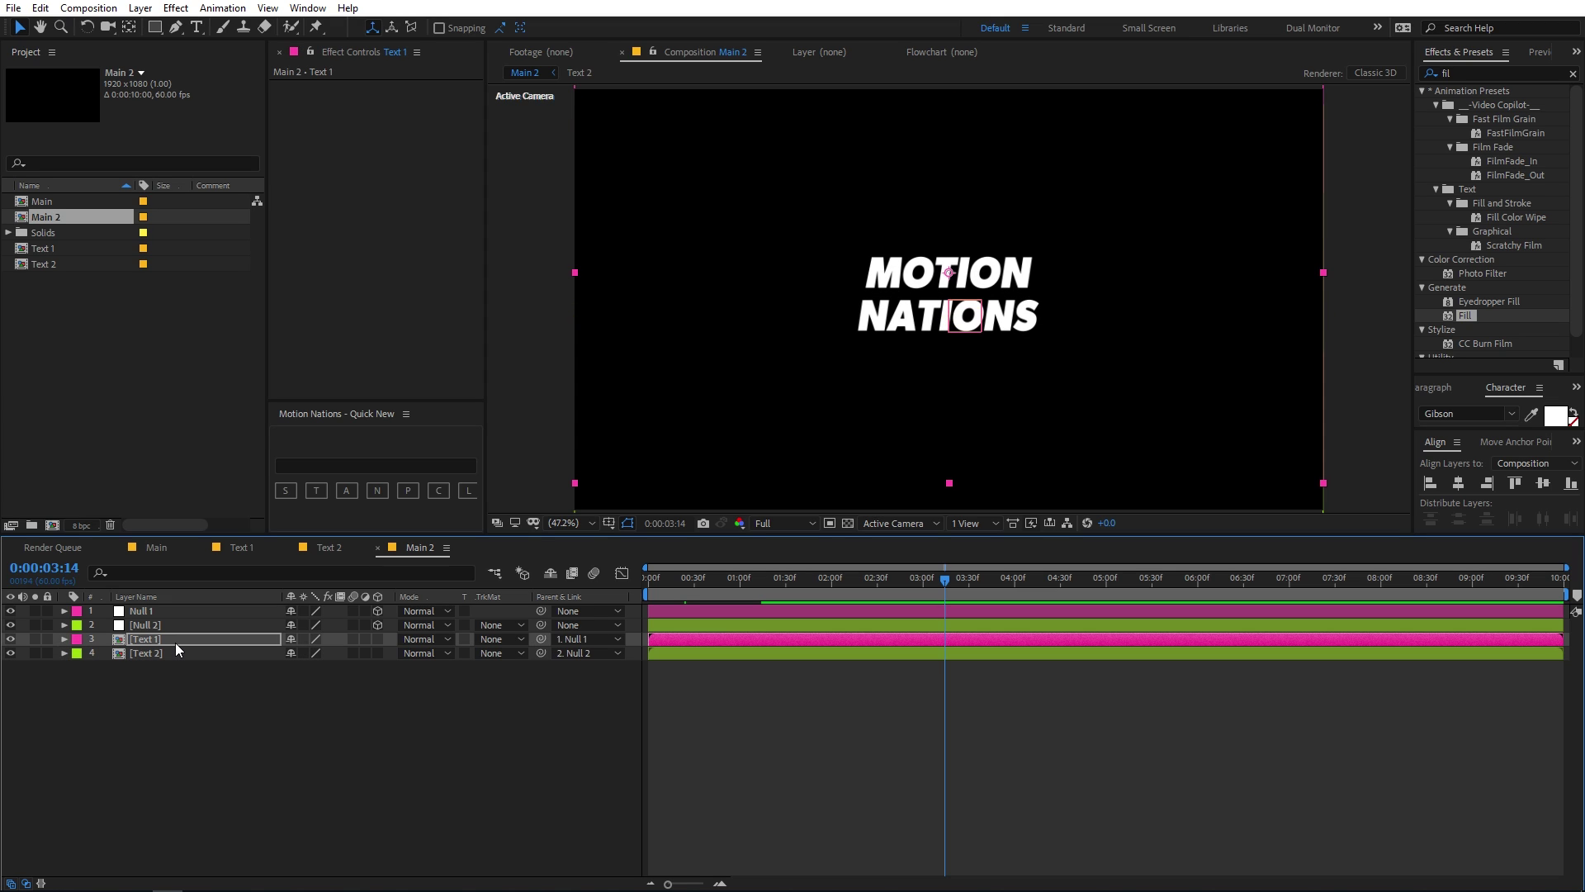
click(177, 658)
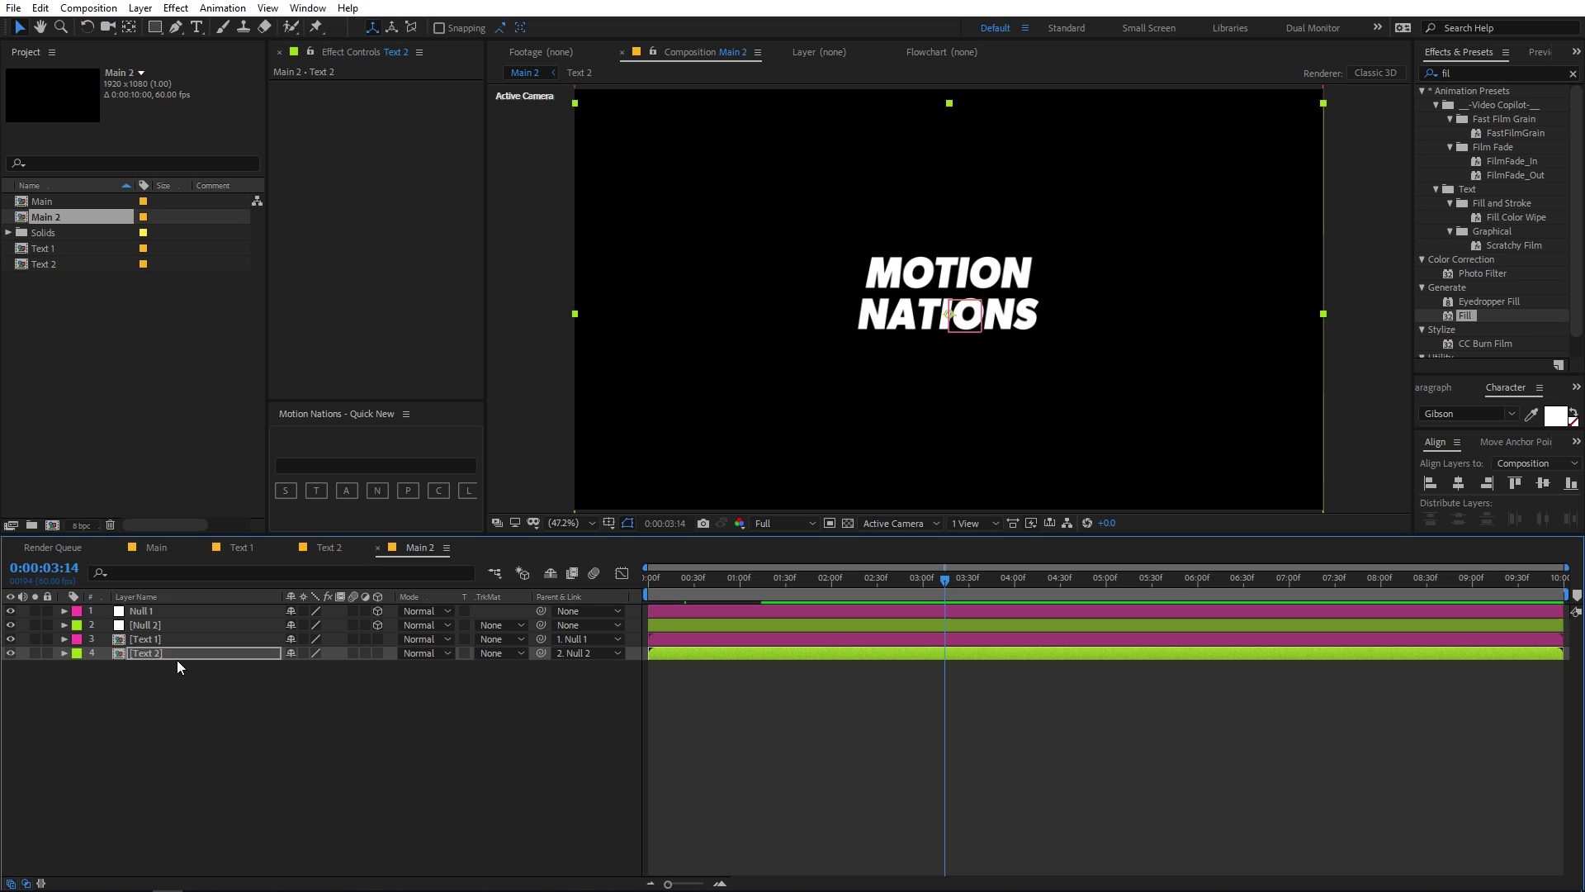
click(214, 687)
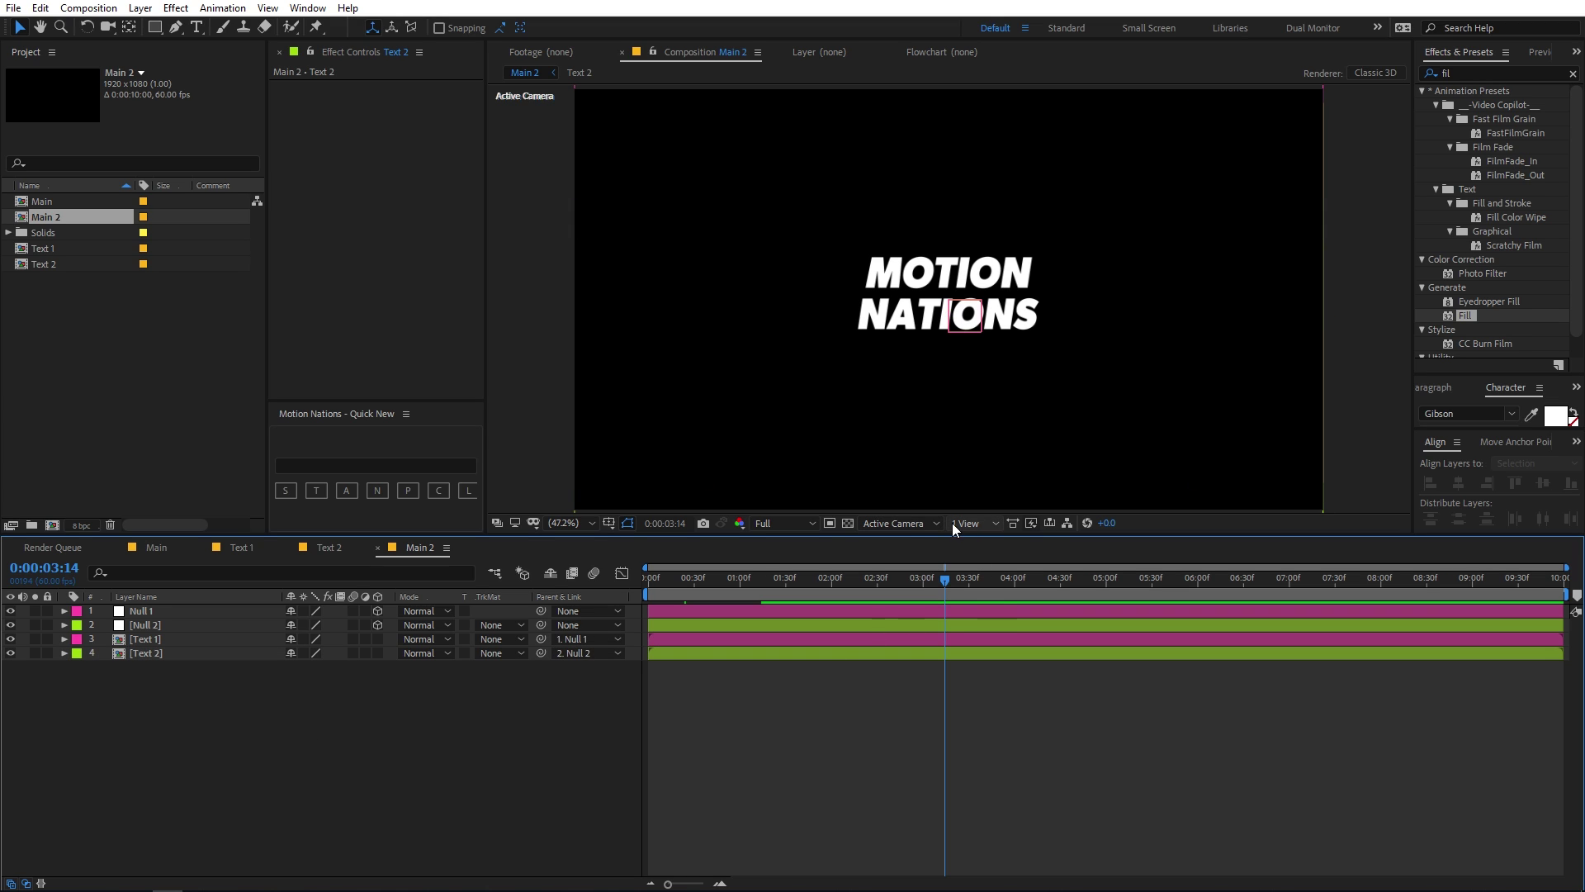
In the Top view, make Text 1 and Text 2 3D layers again and move both along Z toward the camera, away from the nulls.
click(907, 525)
click(890, 600)
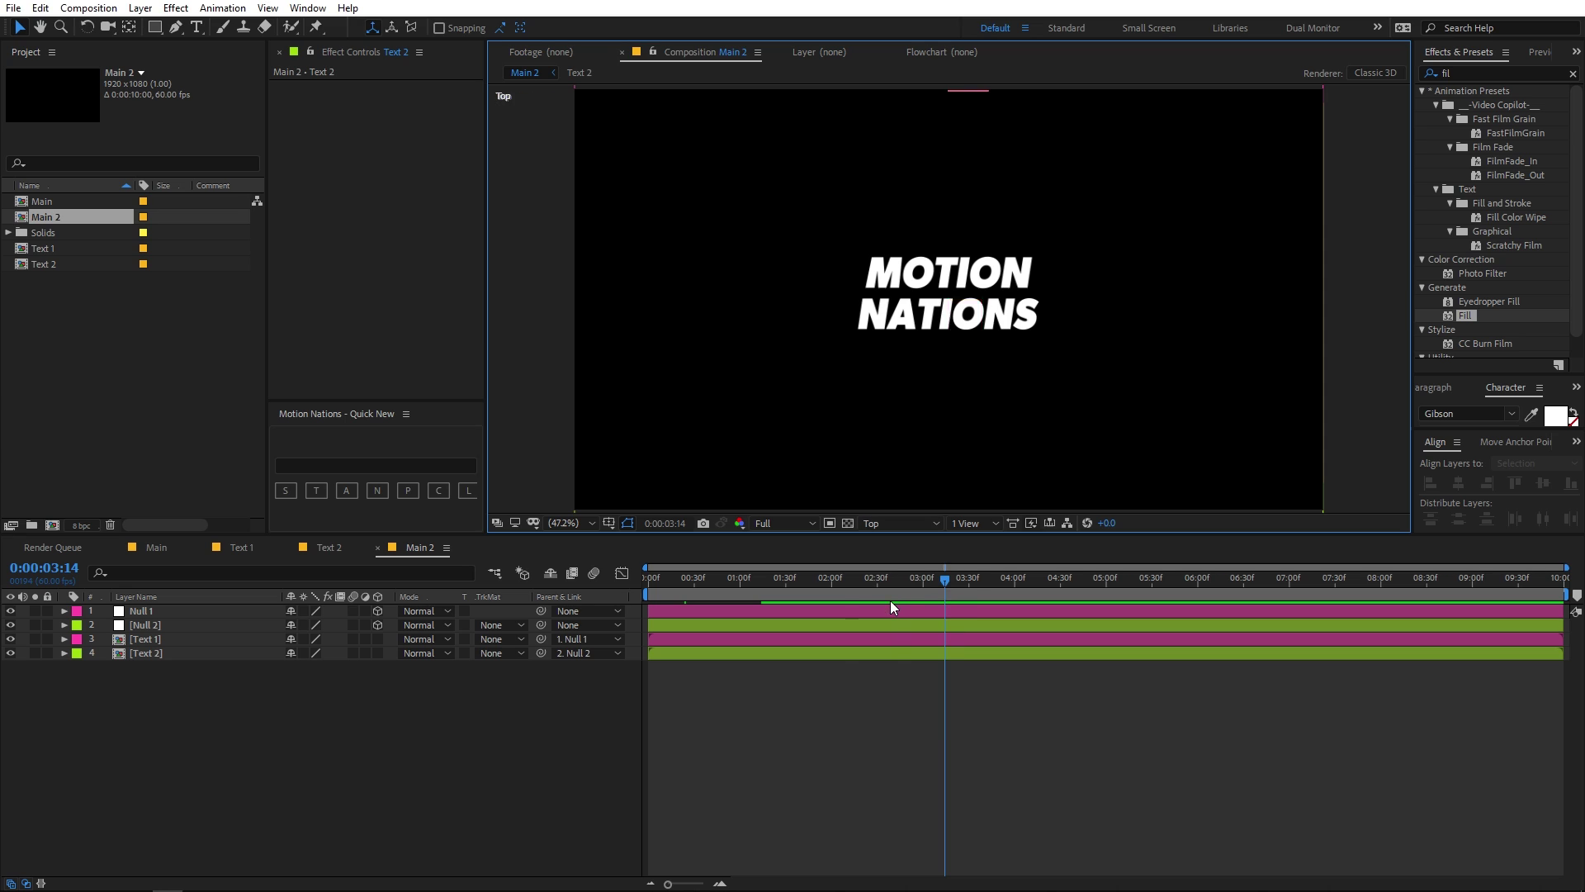
click(162, 642)
shift+click(164, 654)
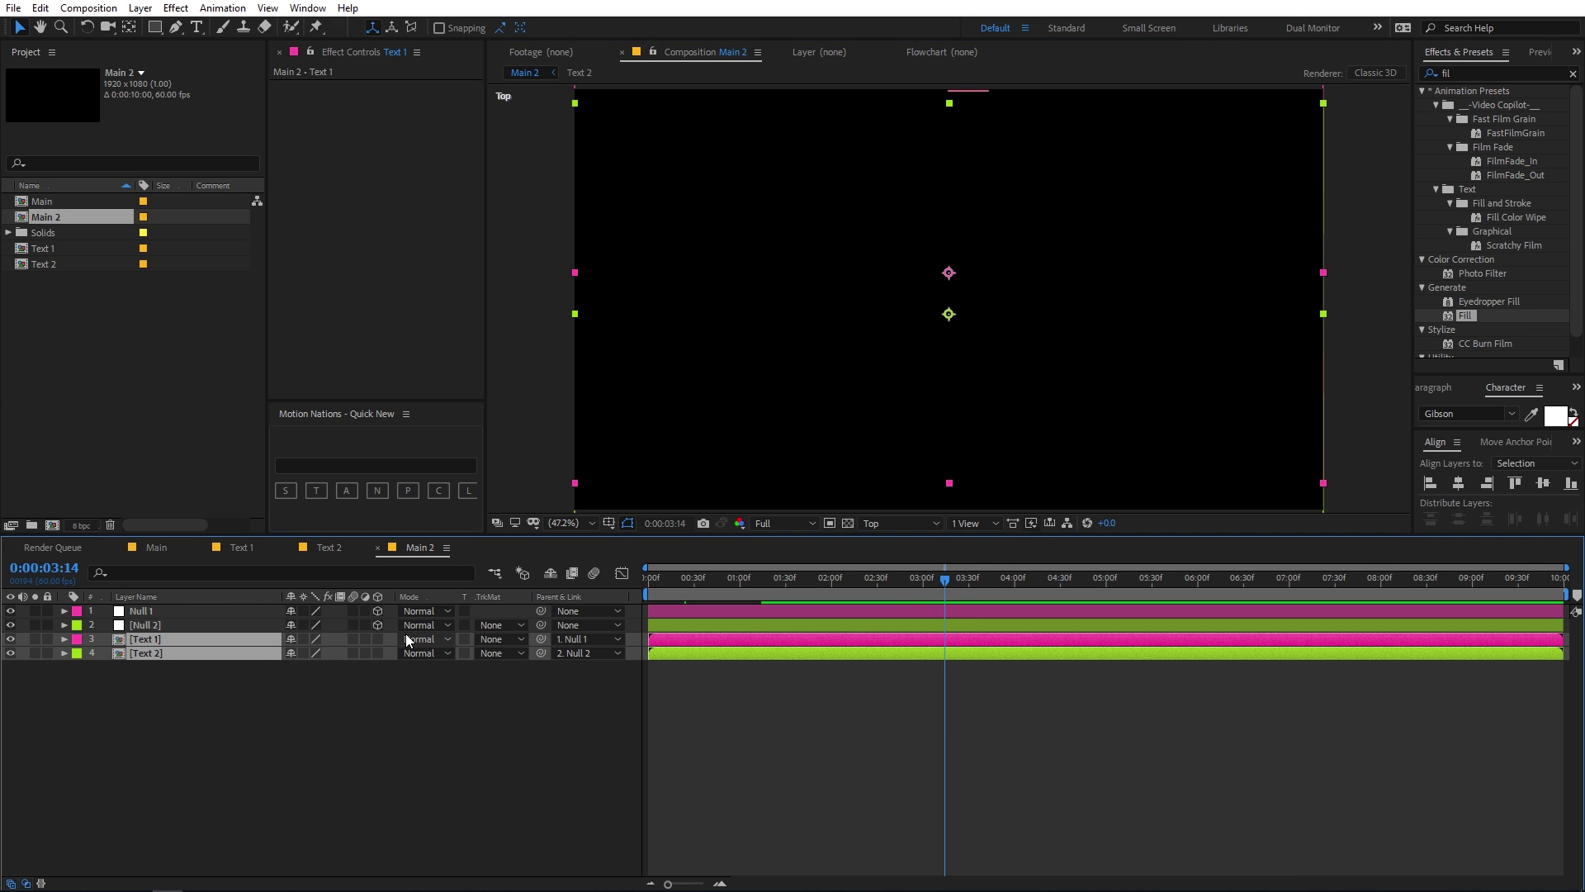
click(378, 639)
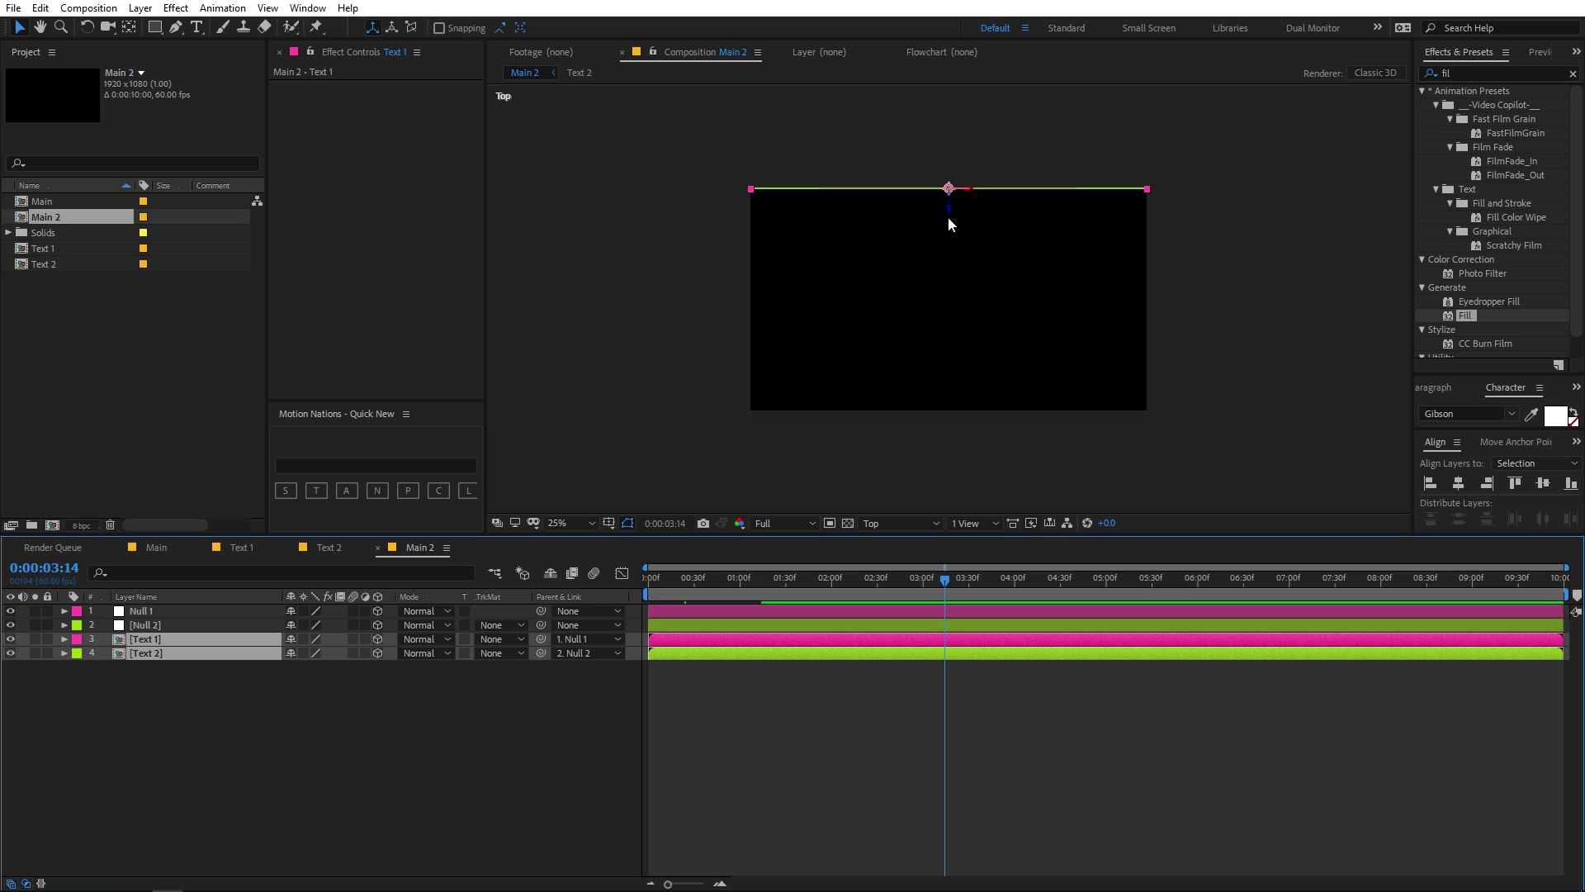
drag(950, 212, 950, 331)
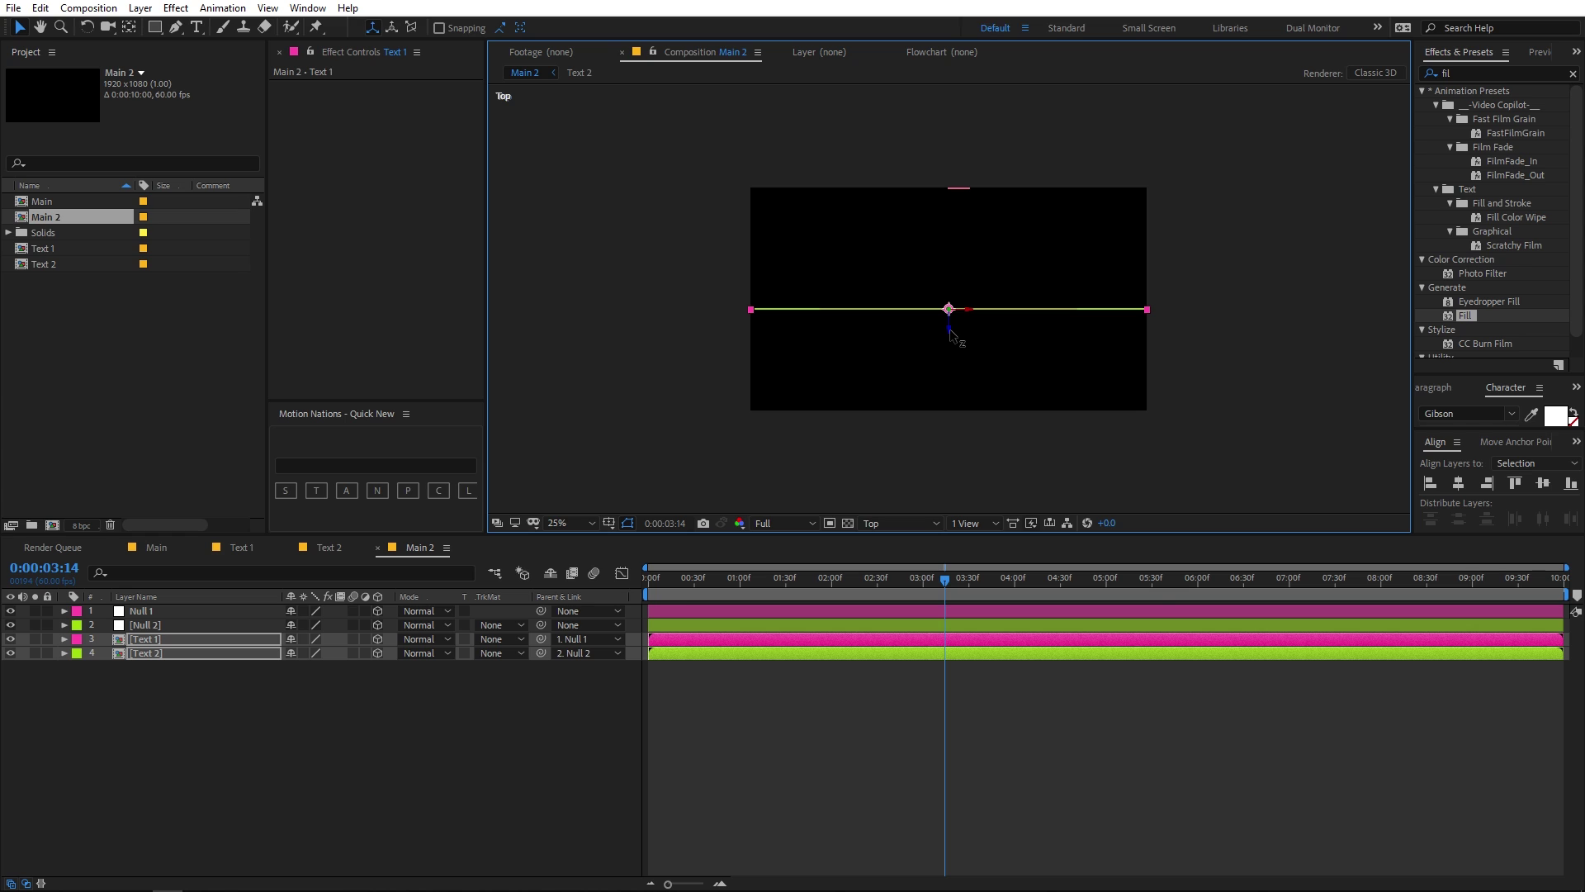
Reveal the Y Rotation keyframes of Null 1 and Null 2 and delete all of them.
click(864, 692)
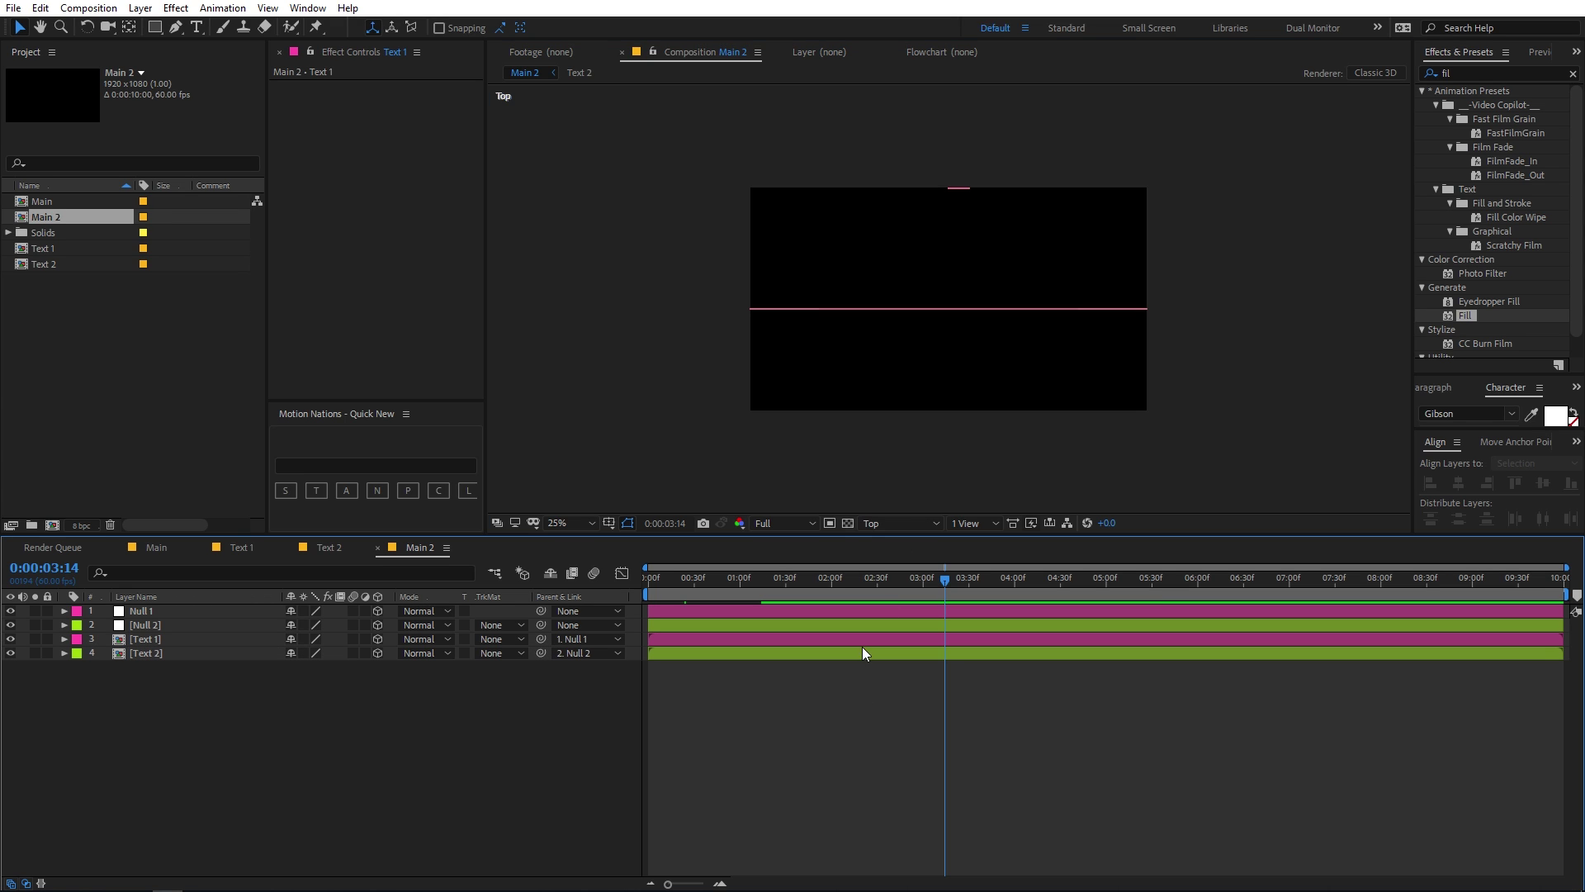
click(147, 611)
shift+click(163, 626)
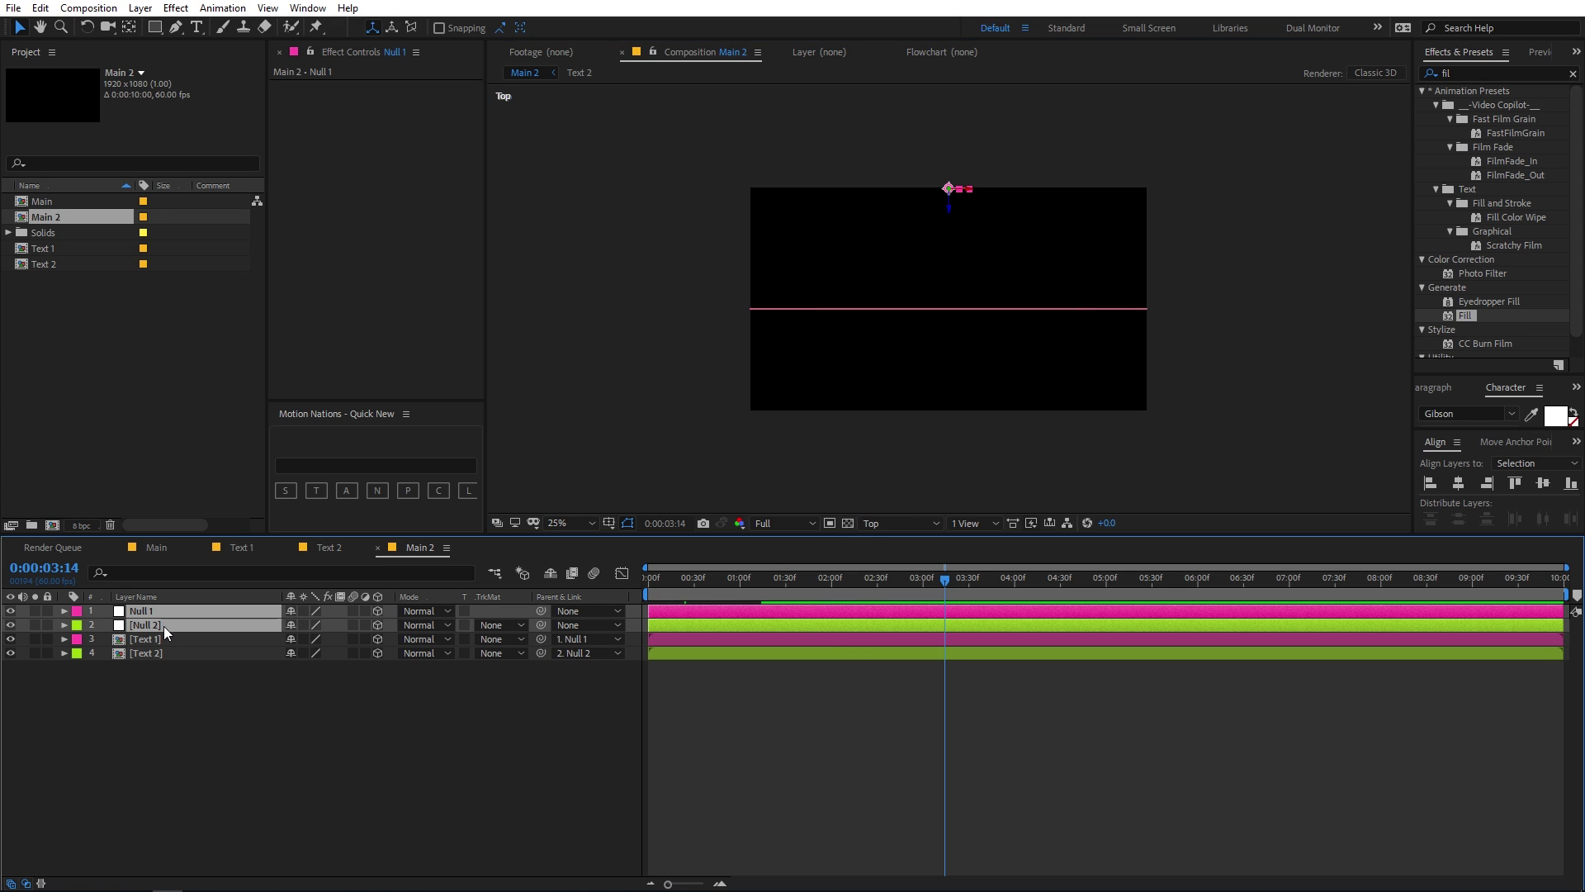
key(u)
click(473, 739)
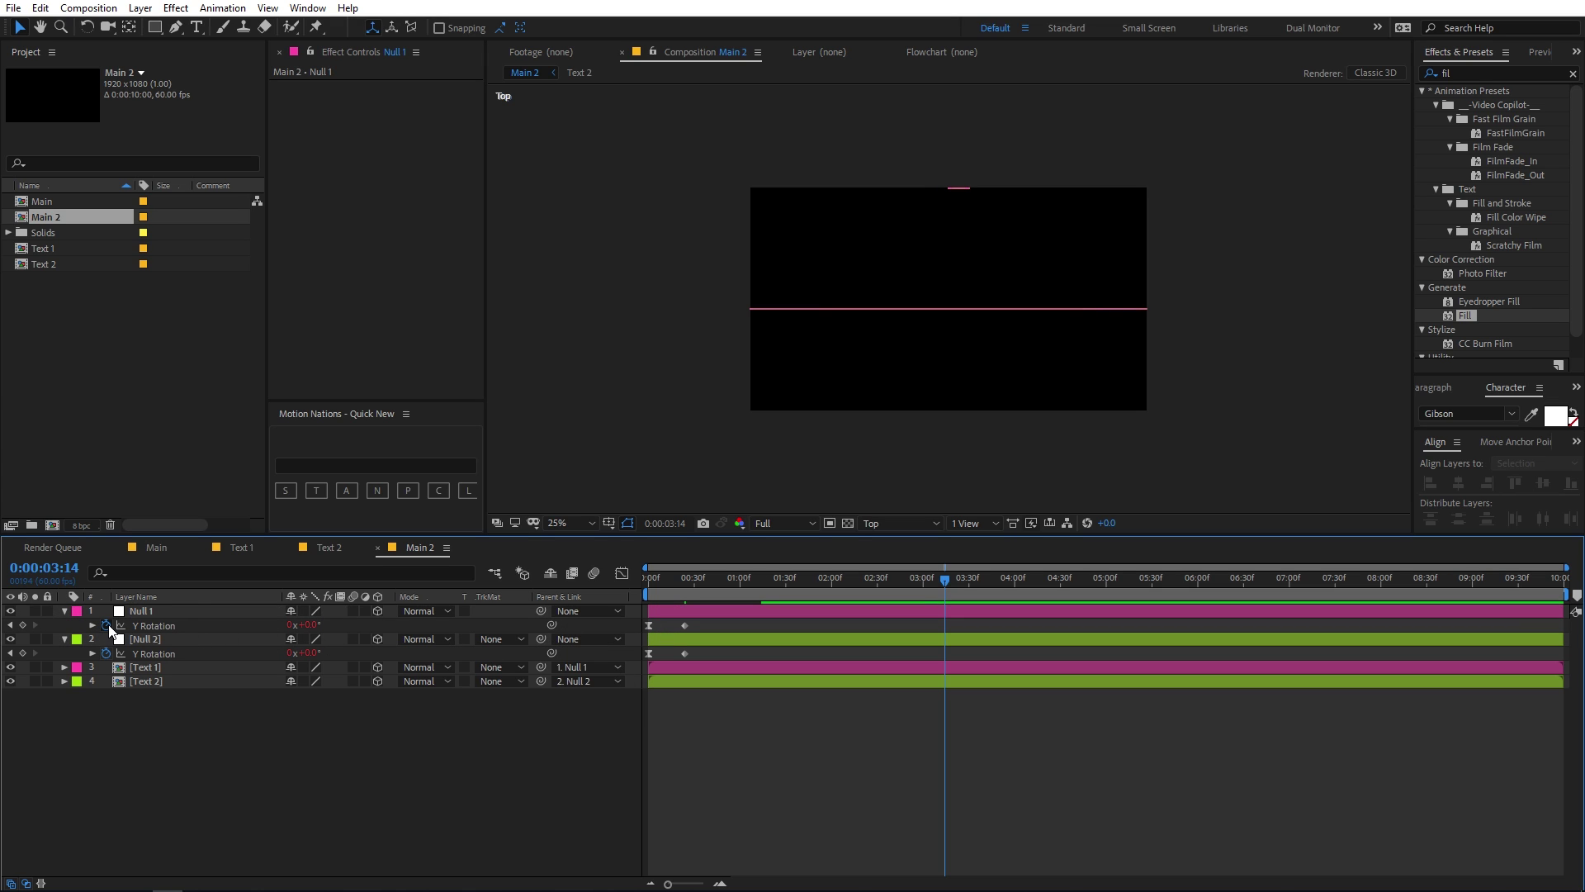
drag(710, 620, 614, 659)
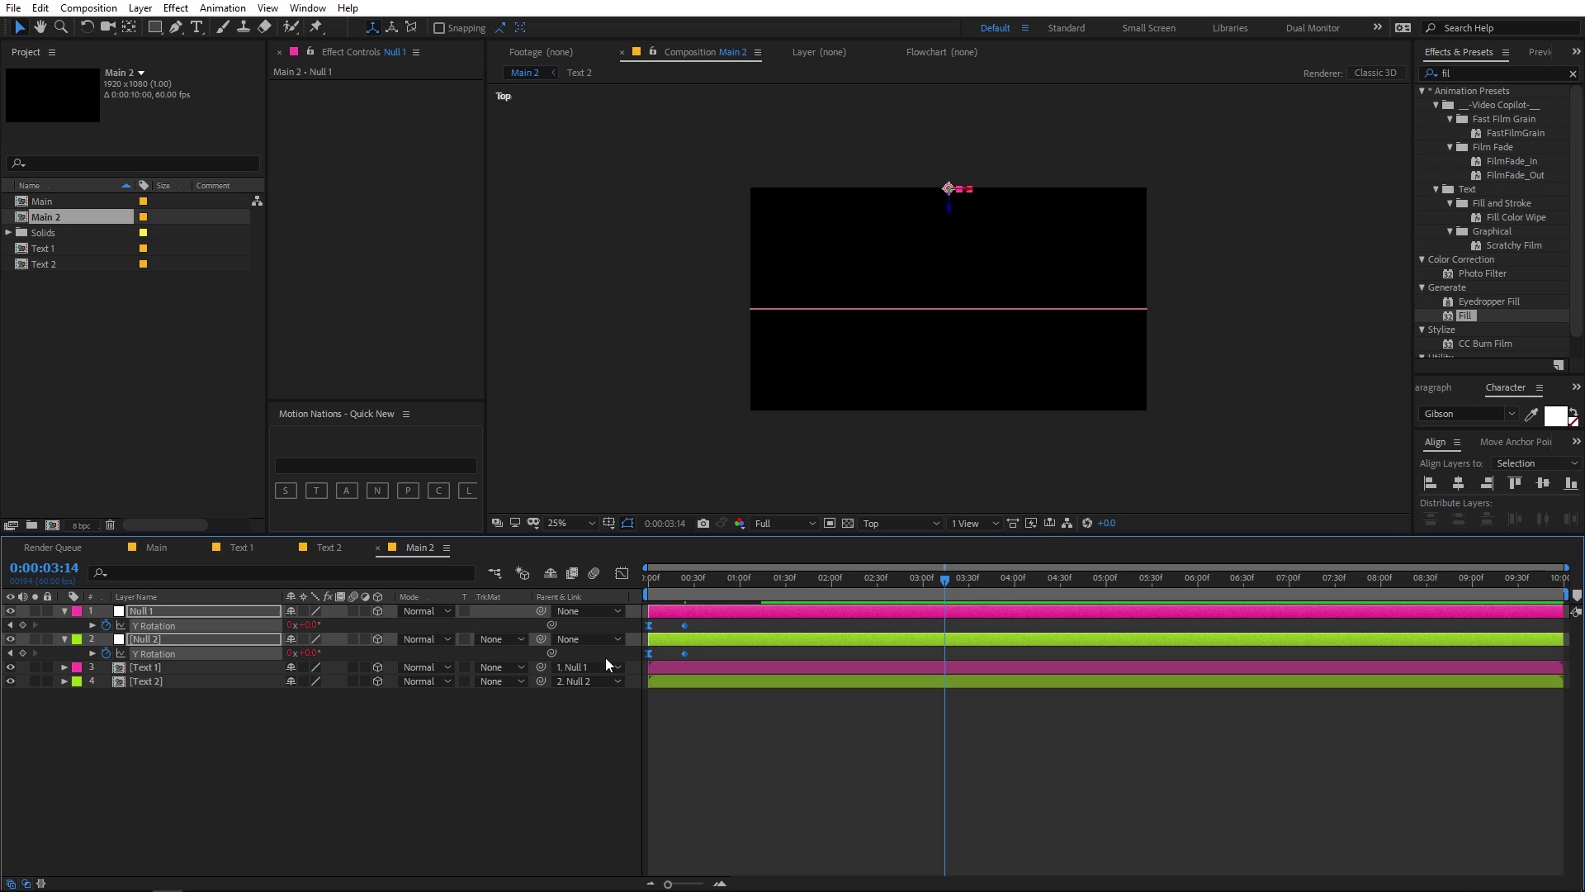
key(Delete)
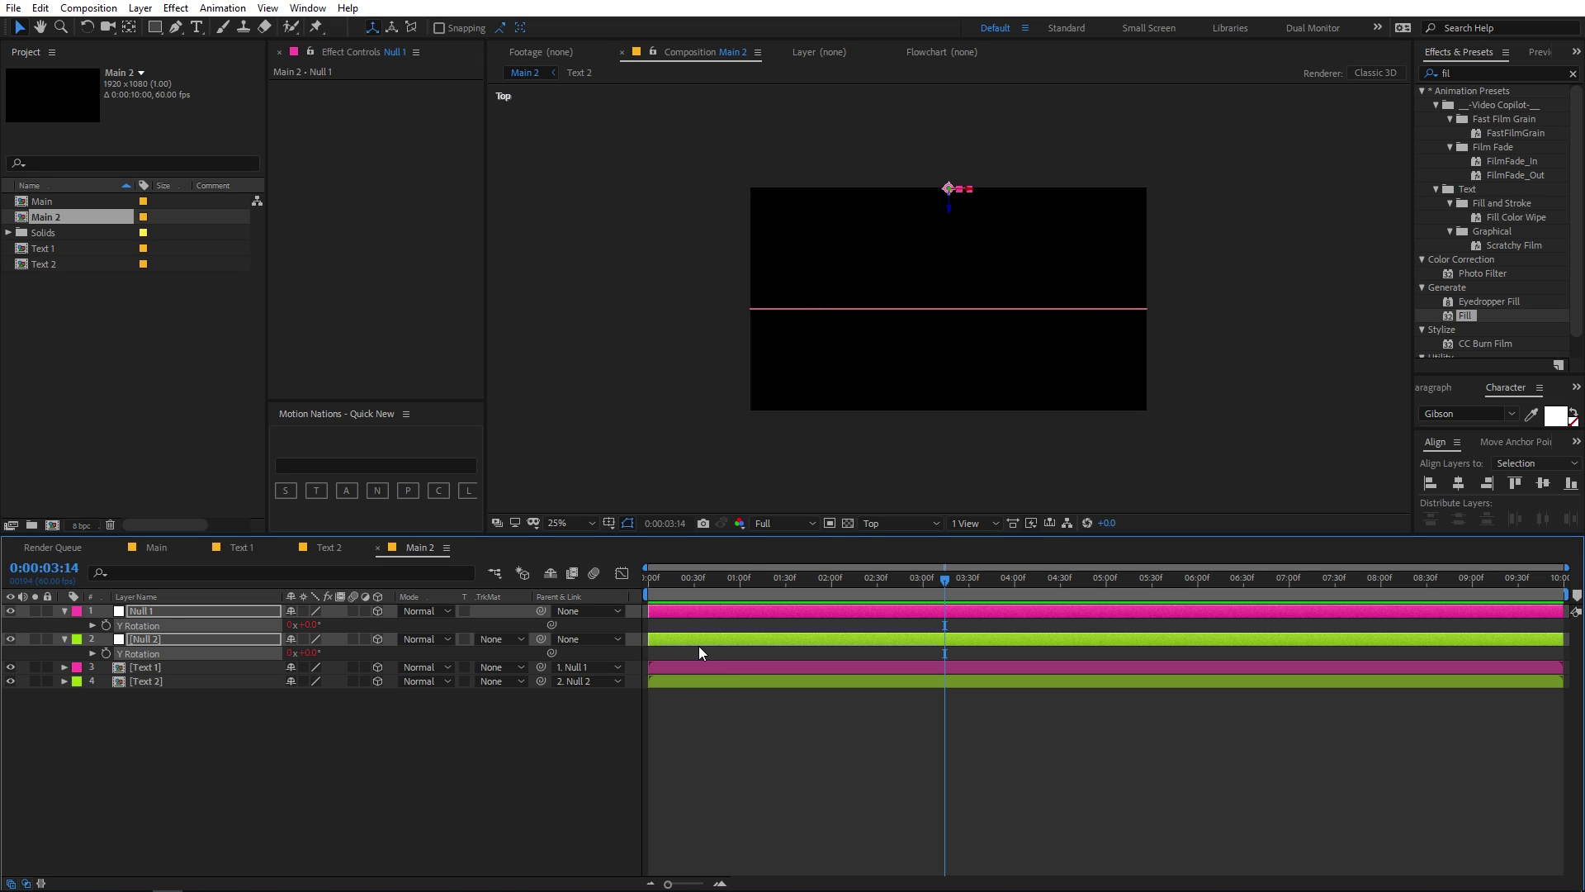
Start X Rotation keyframes on Null 1 and Null 2 and move both just before the 30-frame mark.
key(r)
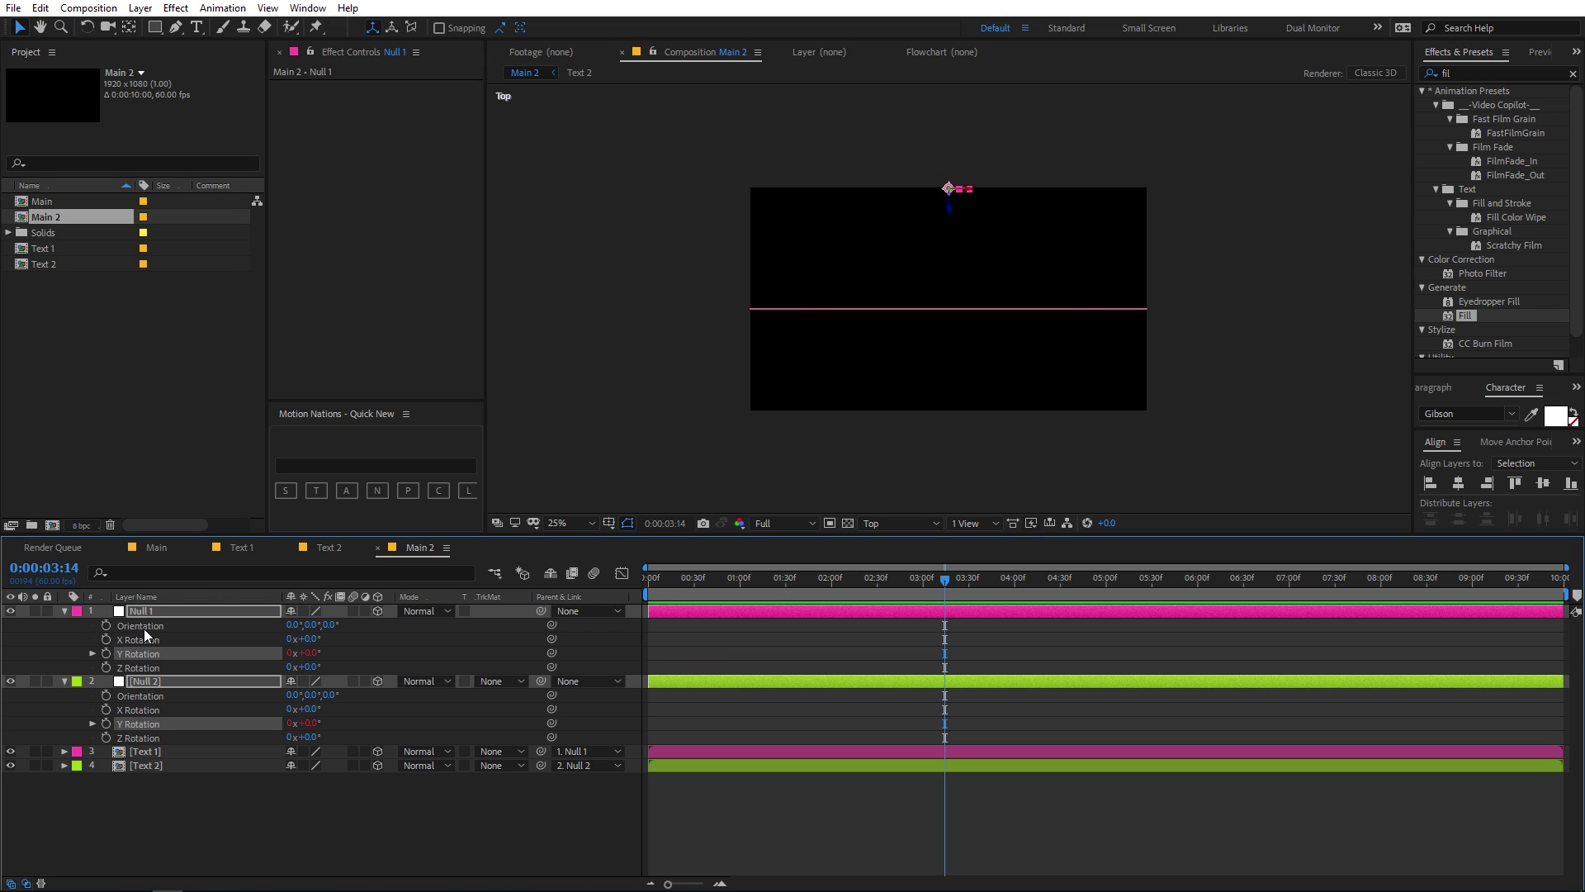
click(124, 637)
click(106, 639)
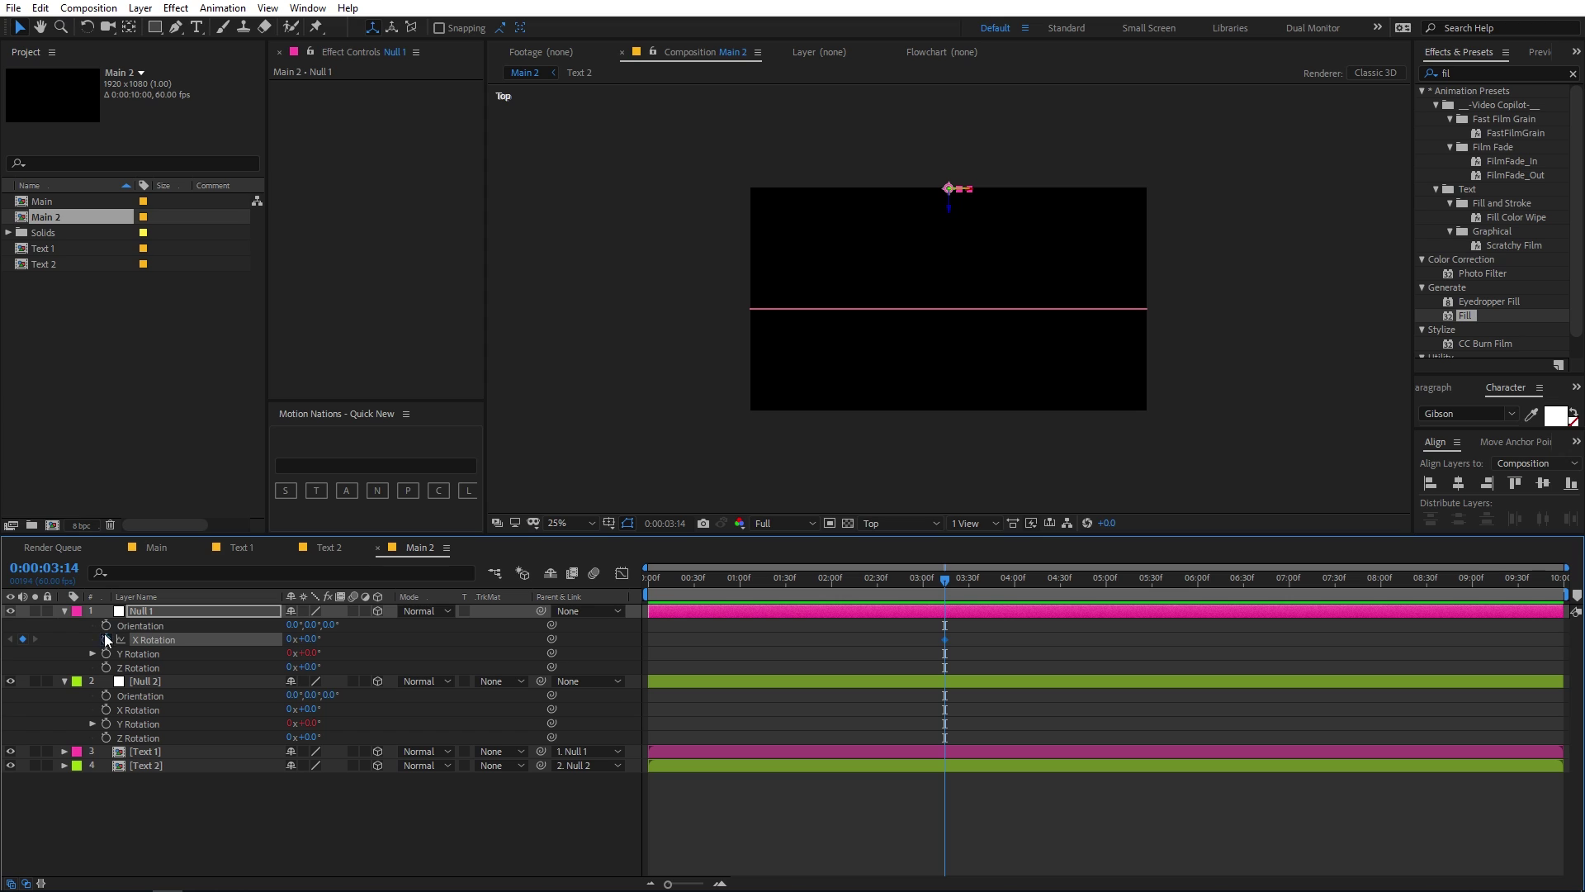
click(106, 709)
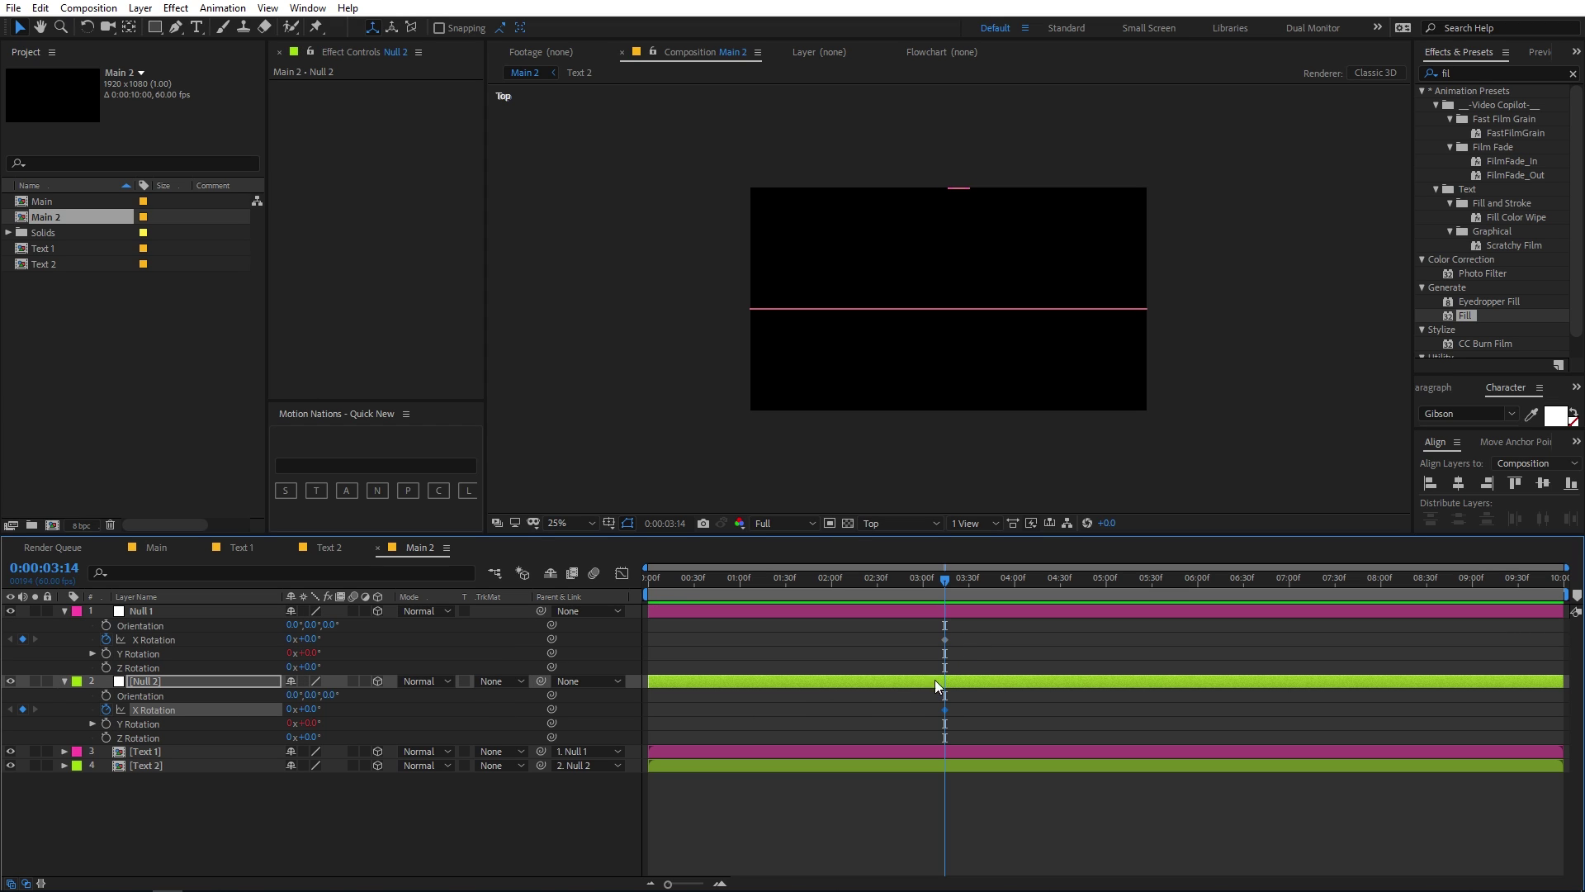
shift+click(945, 639)
drag(948, 638, 877, 645)
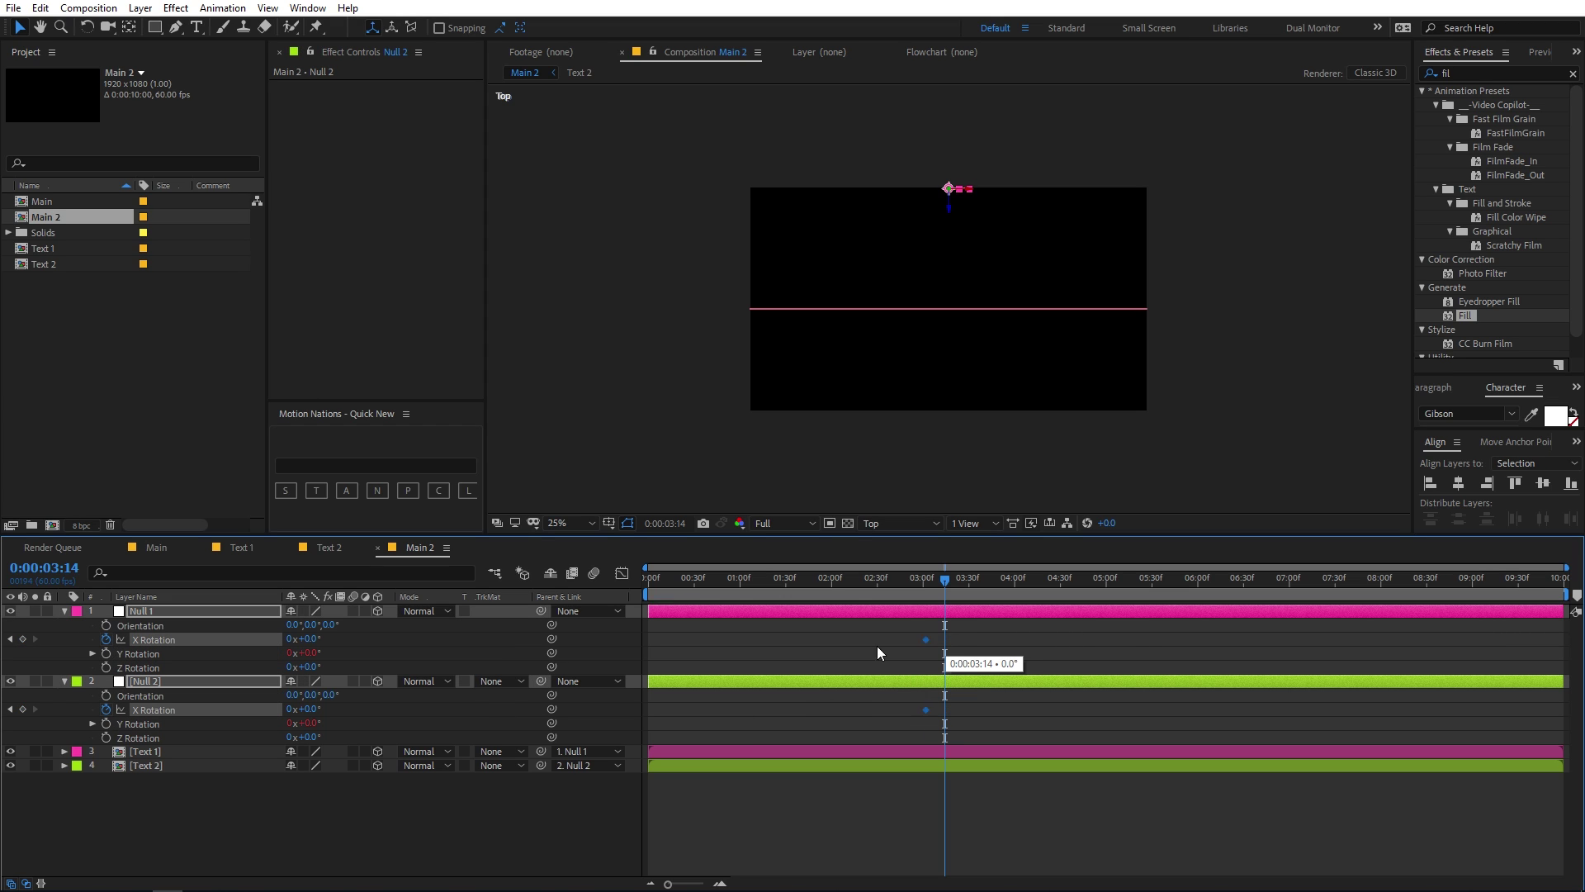
drag(691, 647, 696, 645)
Go to the first frame and show the composition through the Active Camera, fitted up to 100%.
key(Home)
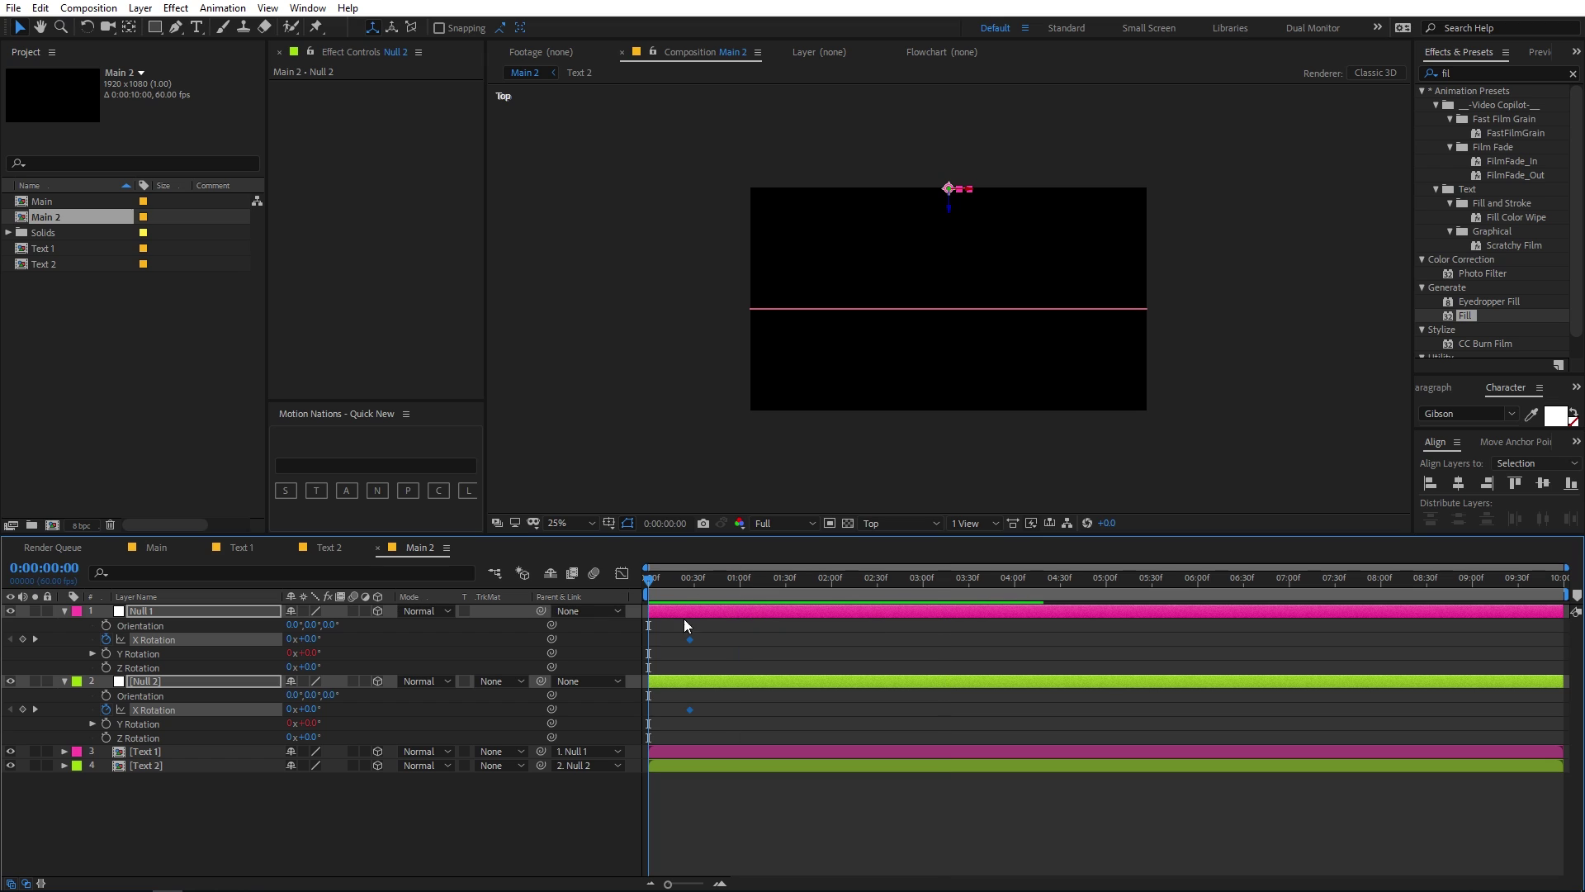
click(903, 522)
click(894, 551)
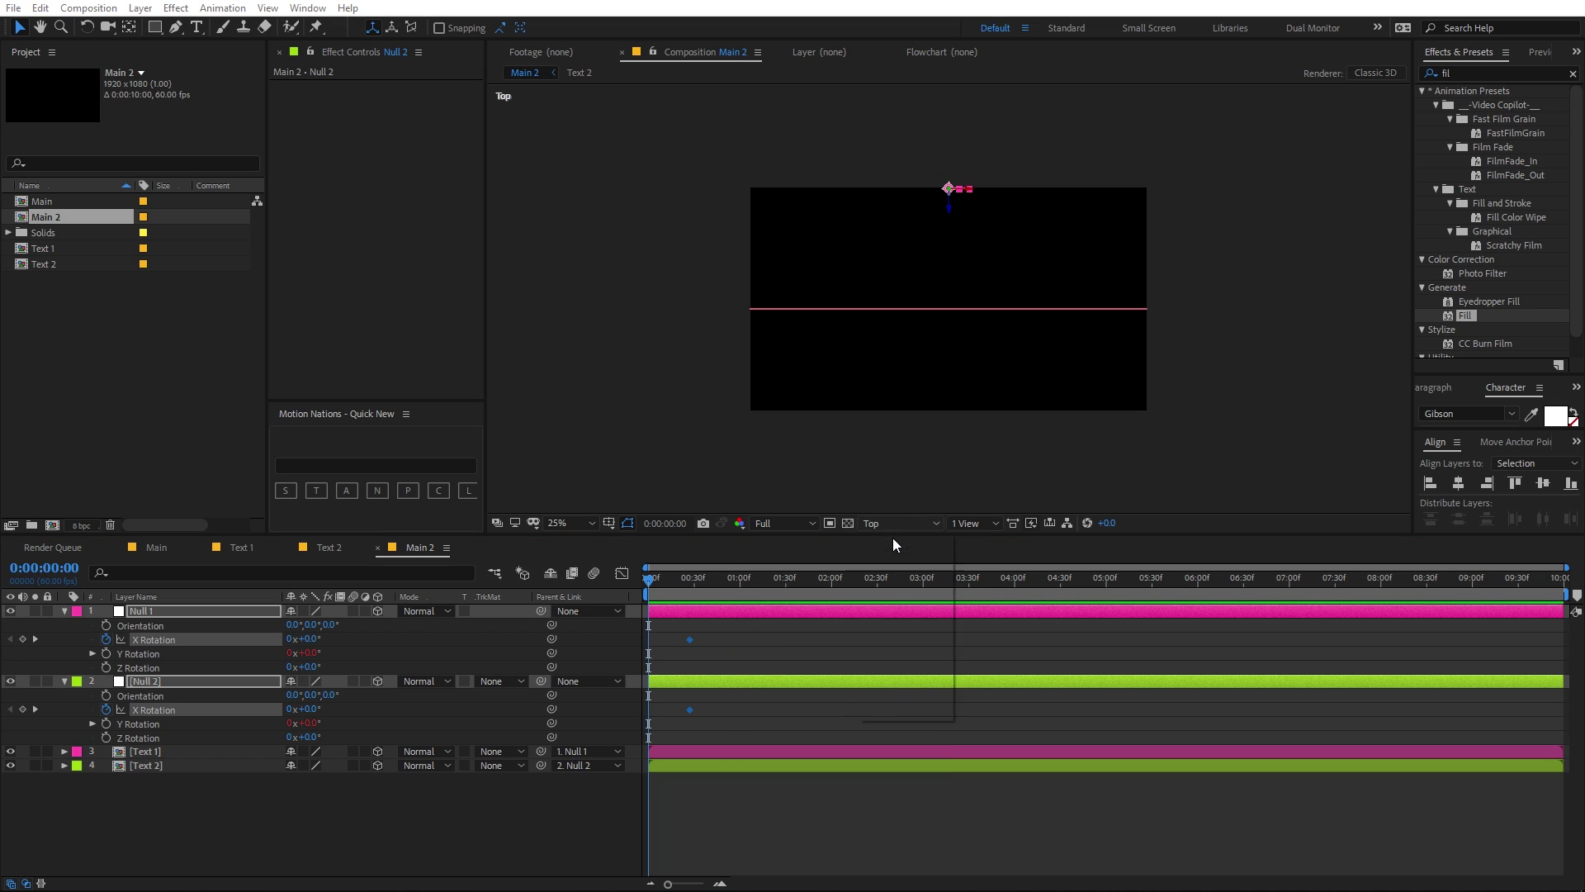
click(755, 766)
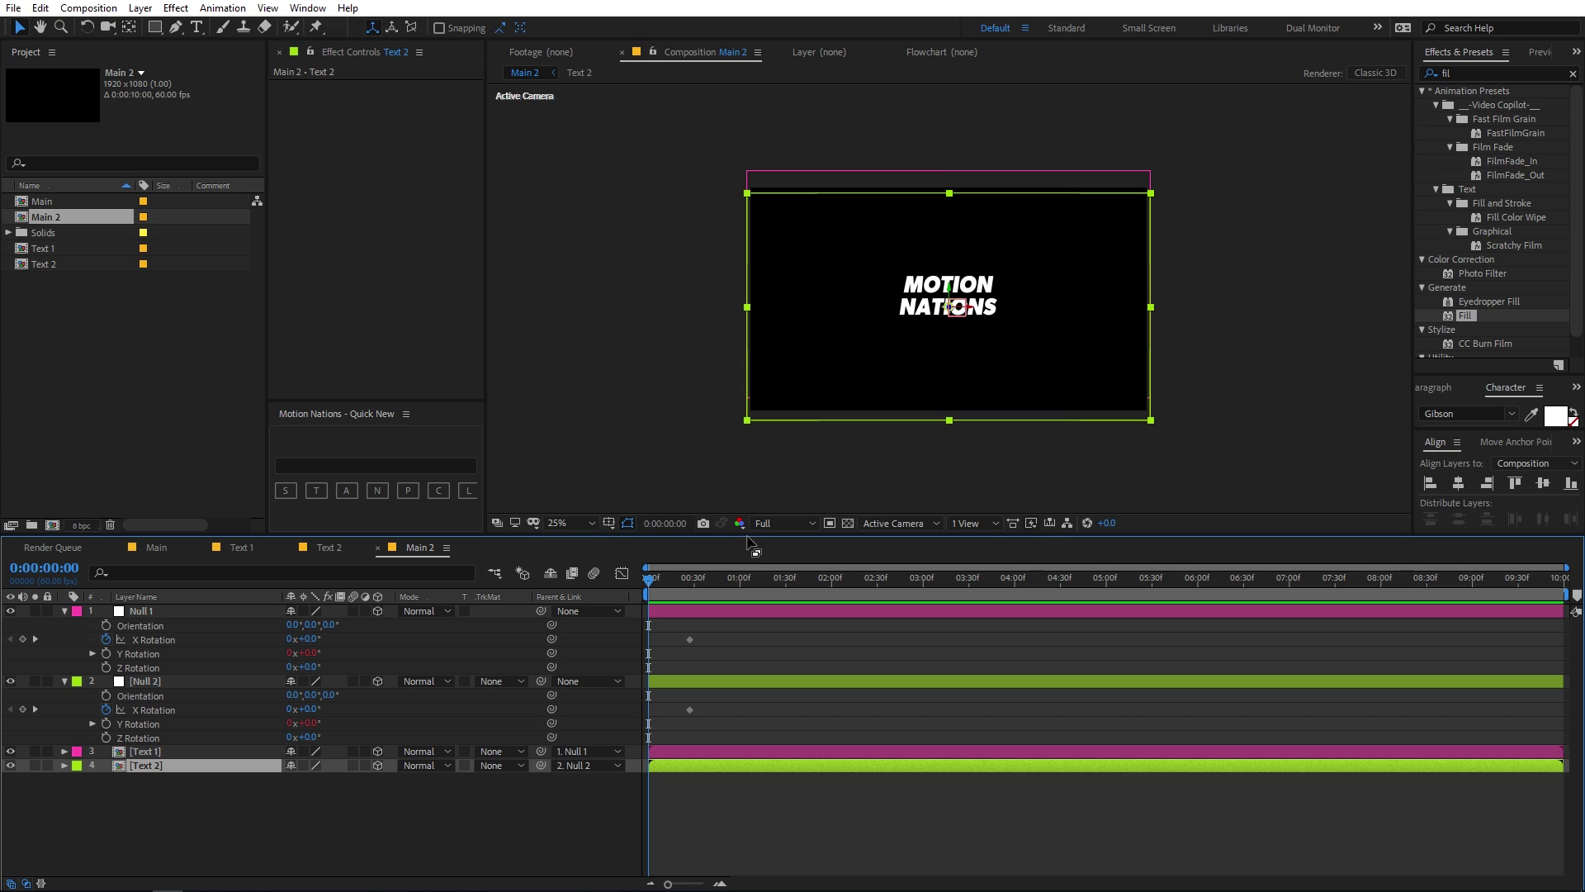
click(578, 522)
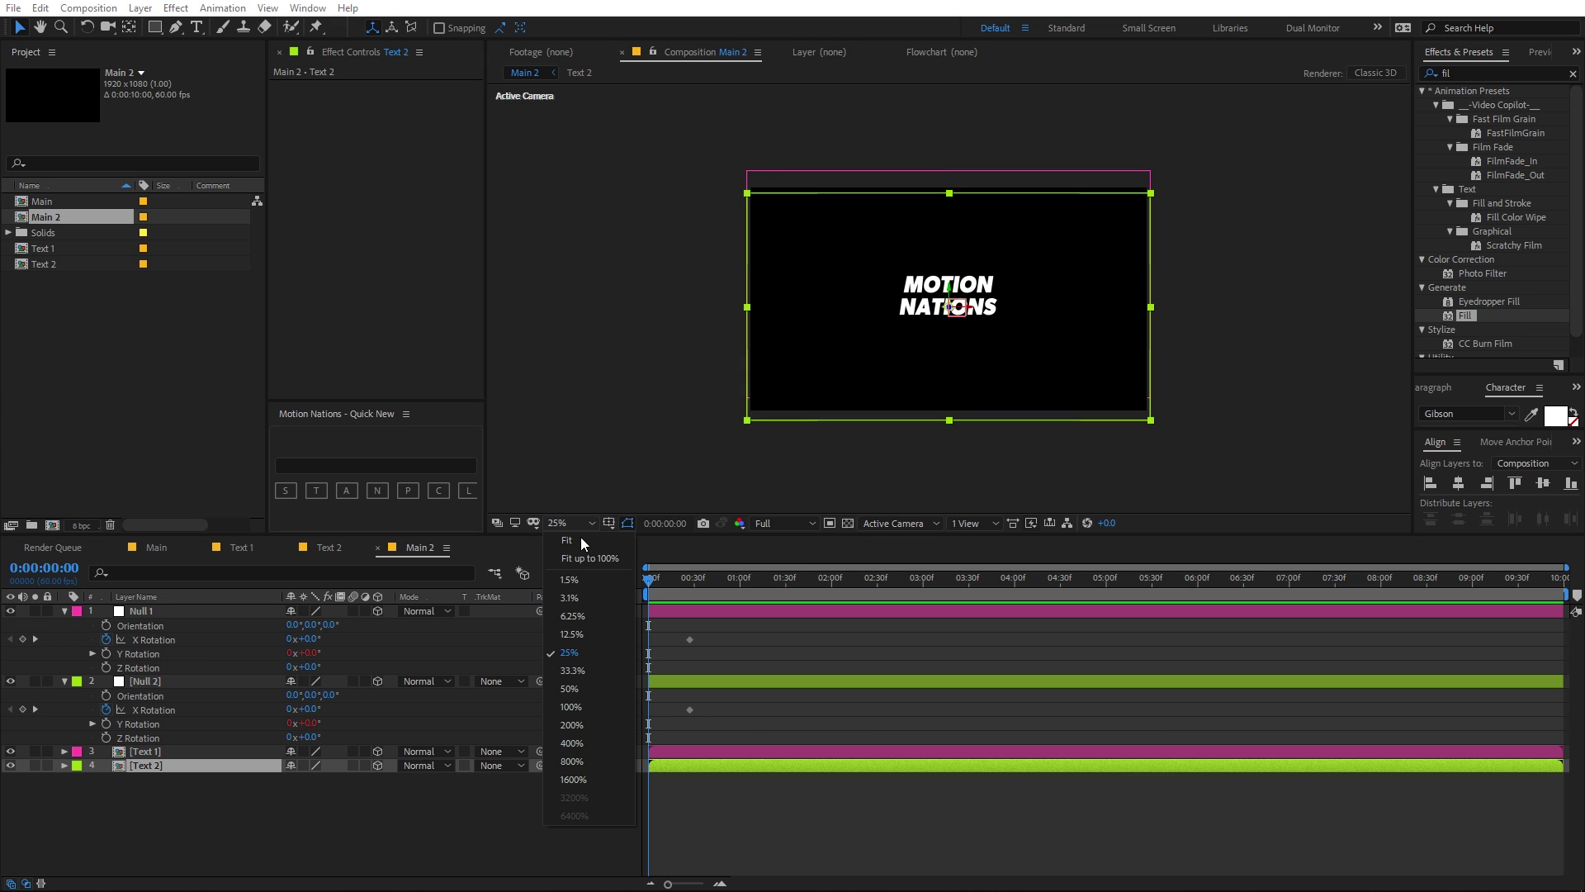
click(587, 558)
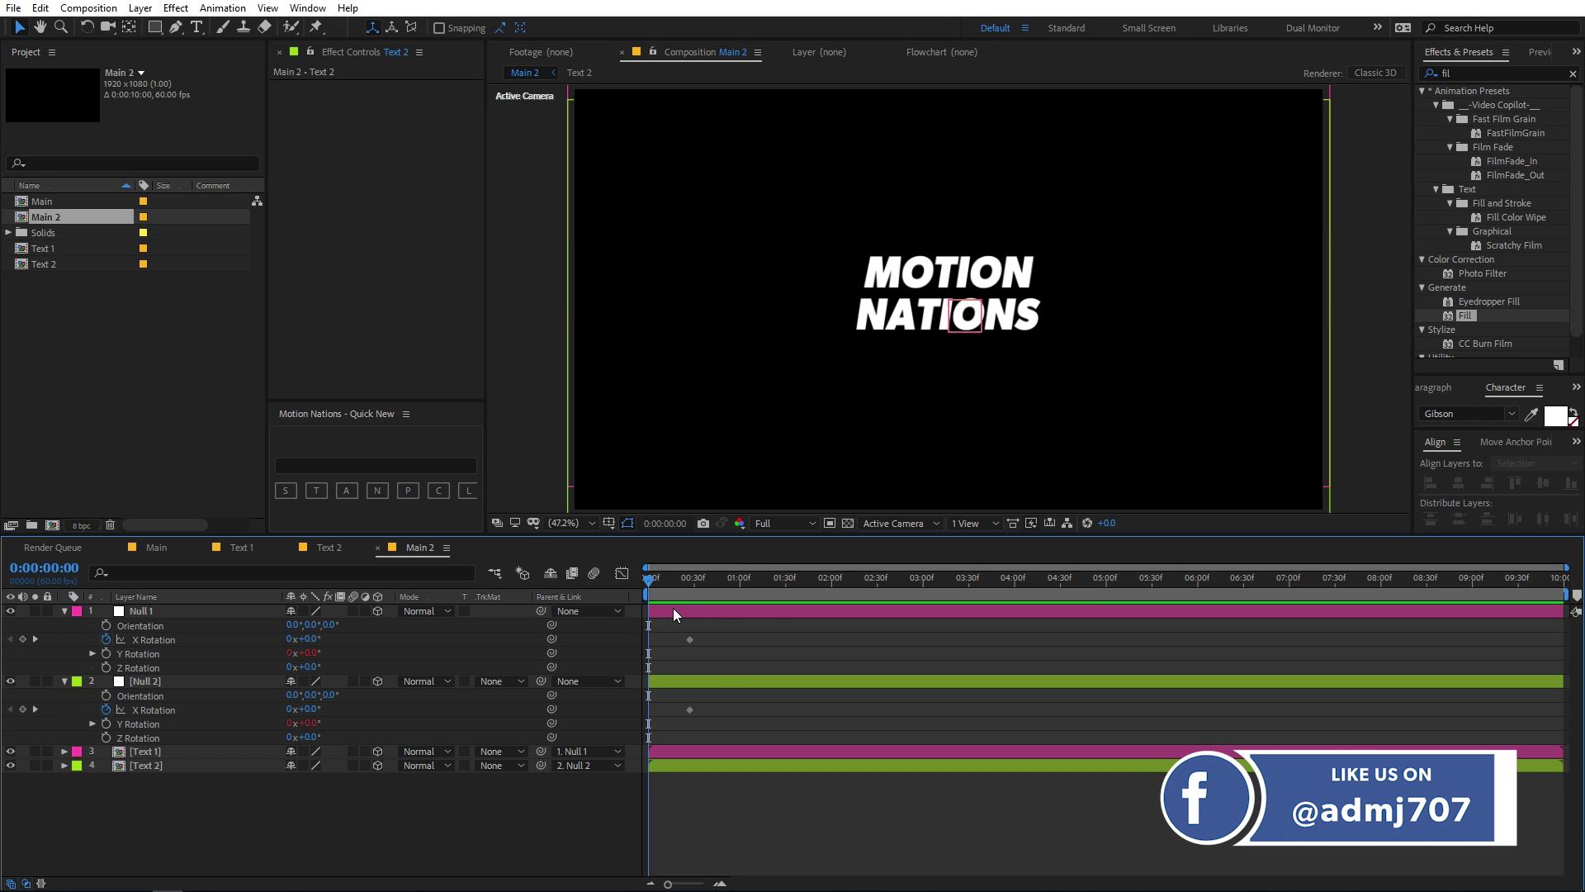
At the first frame, set X Rotation to -80° on Null 1 and 80° on Null 2.
click(672, 611)
drag(307, 638, 289, 648)
click(310, 638)
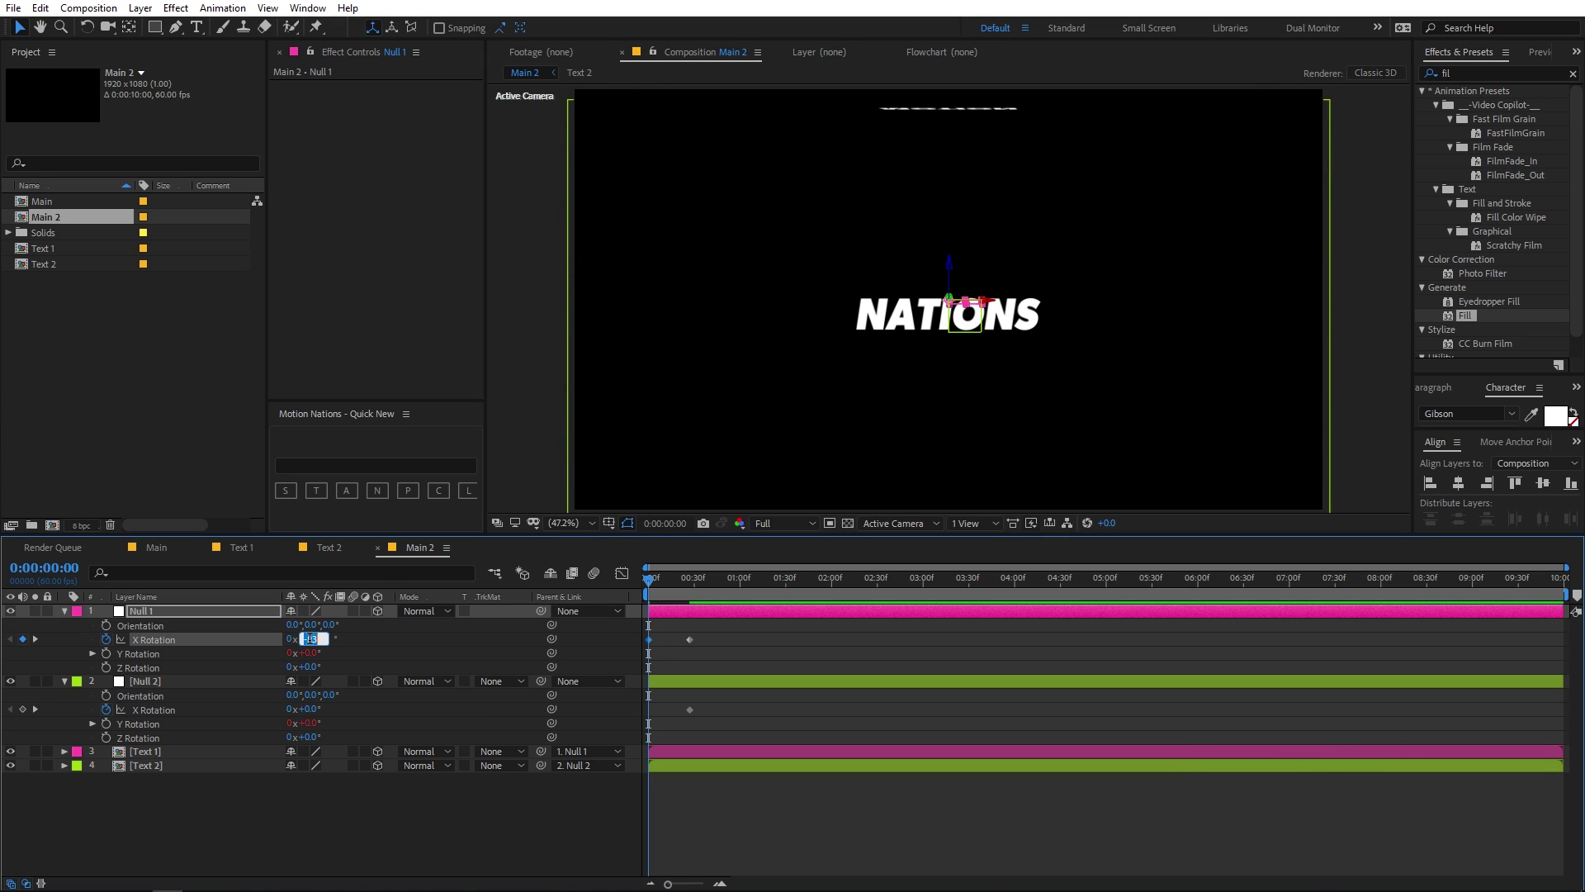
key(Return)
click(307, 709)
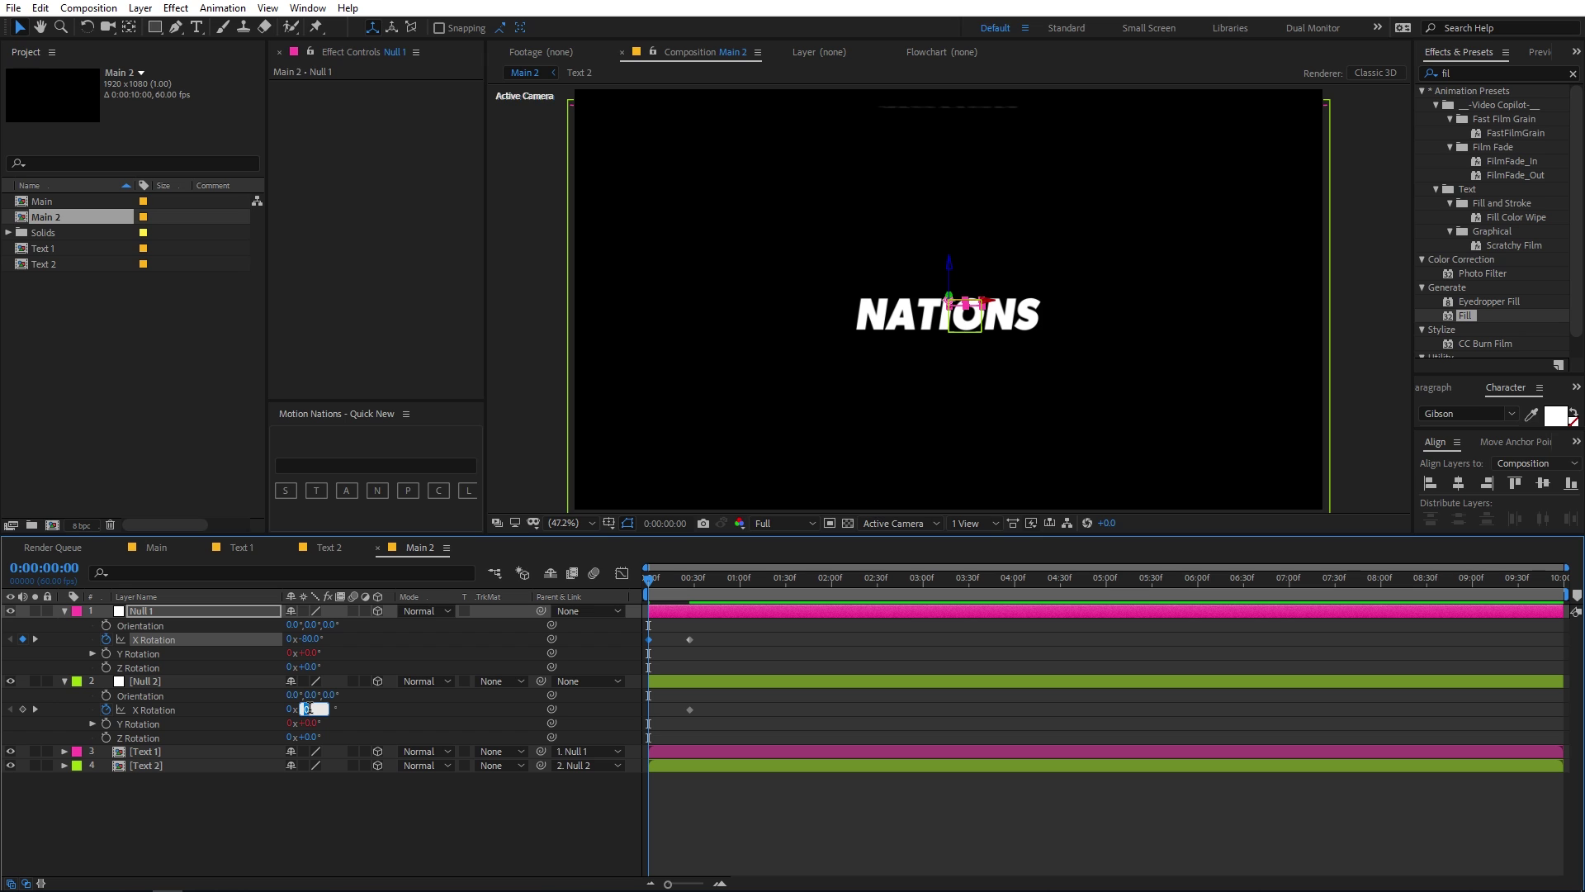
key(Return)
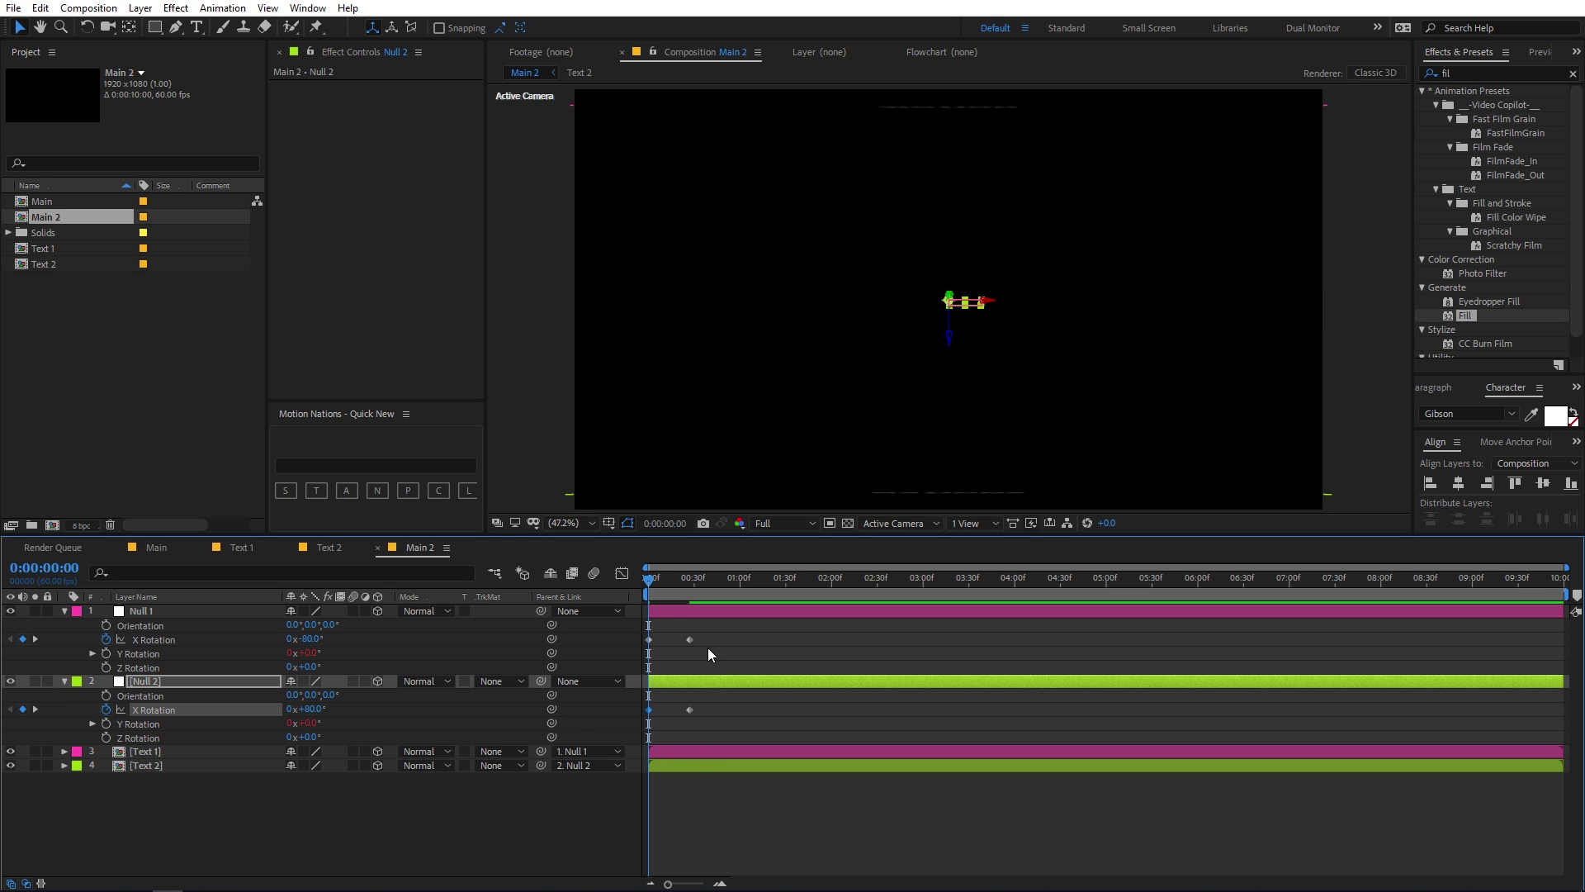
drag(657, 581, 621, 590)
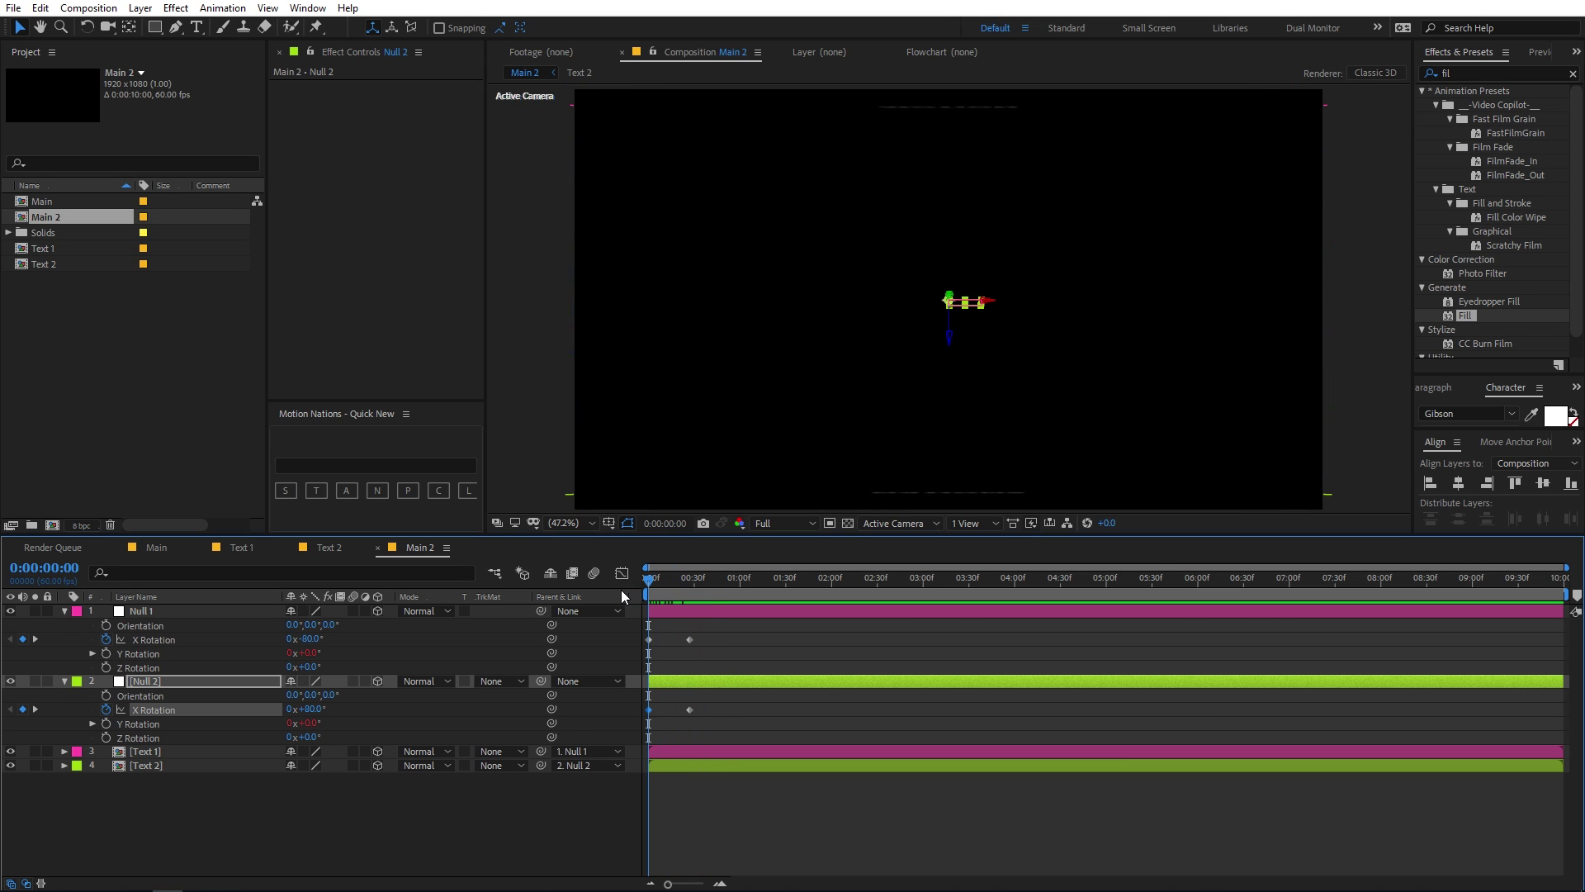
Copy the bounce expression from Null 1's Y Rotation into an expression on its X Rotation.
click(92, 653)
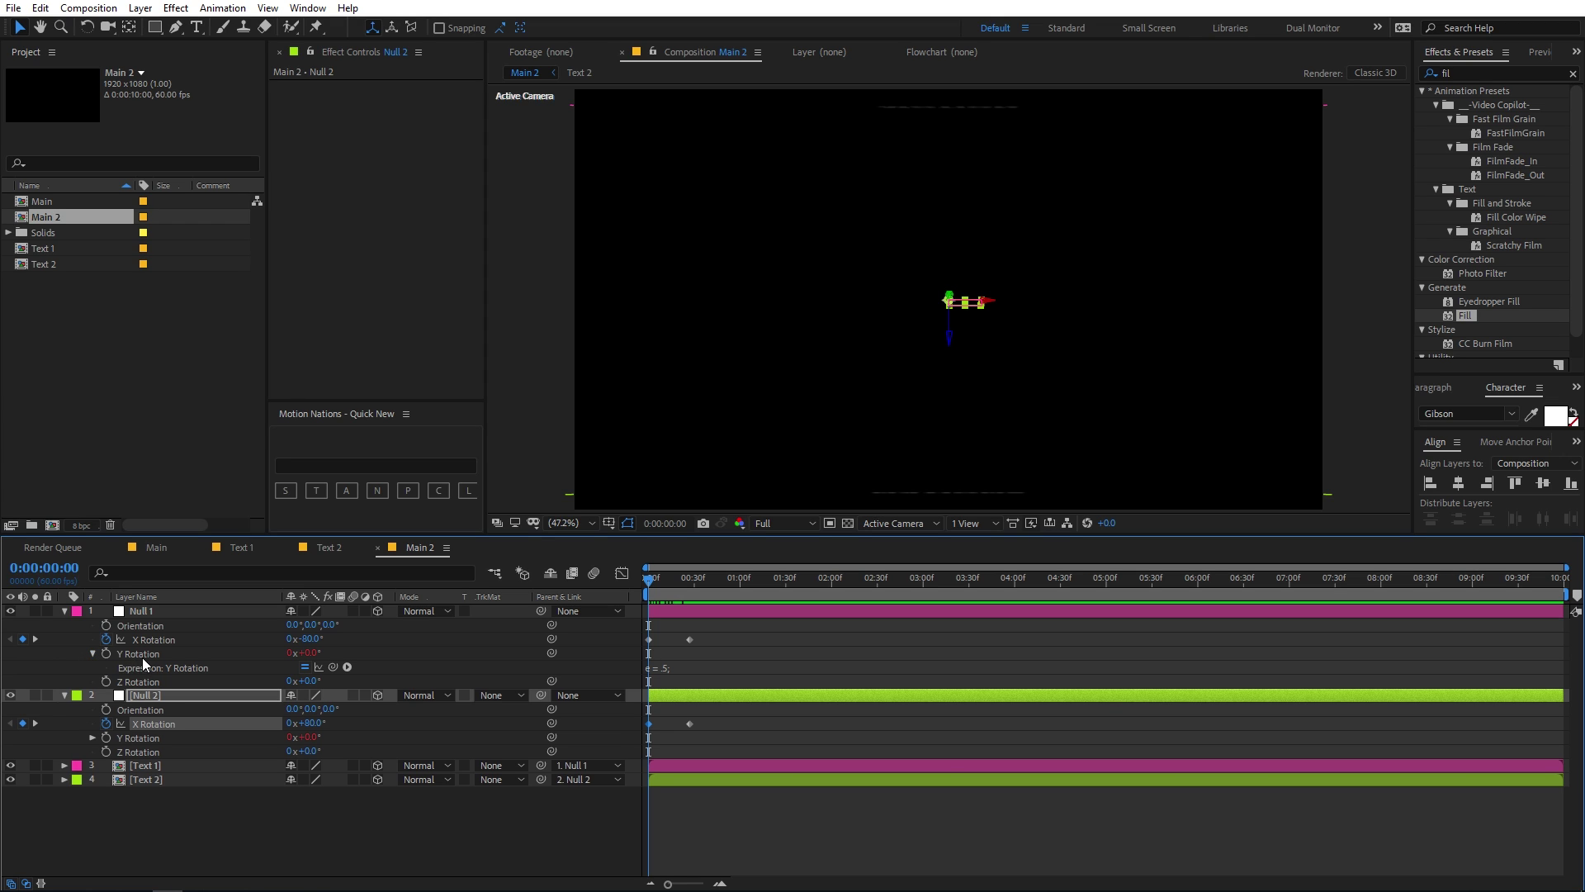
click(677, 665)
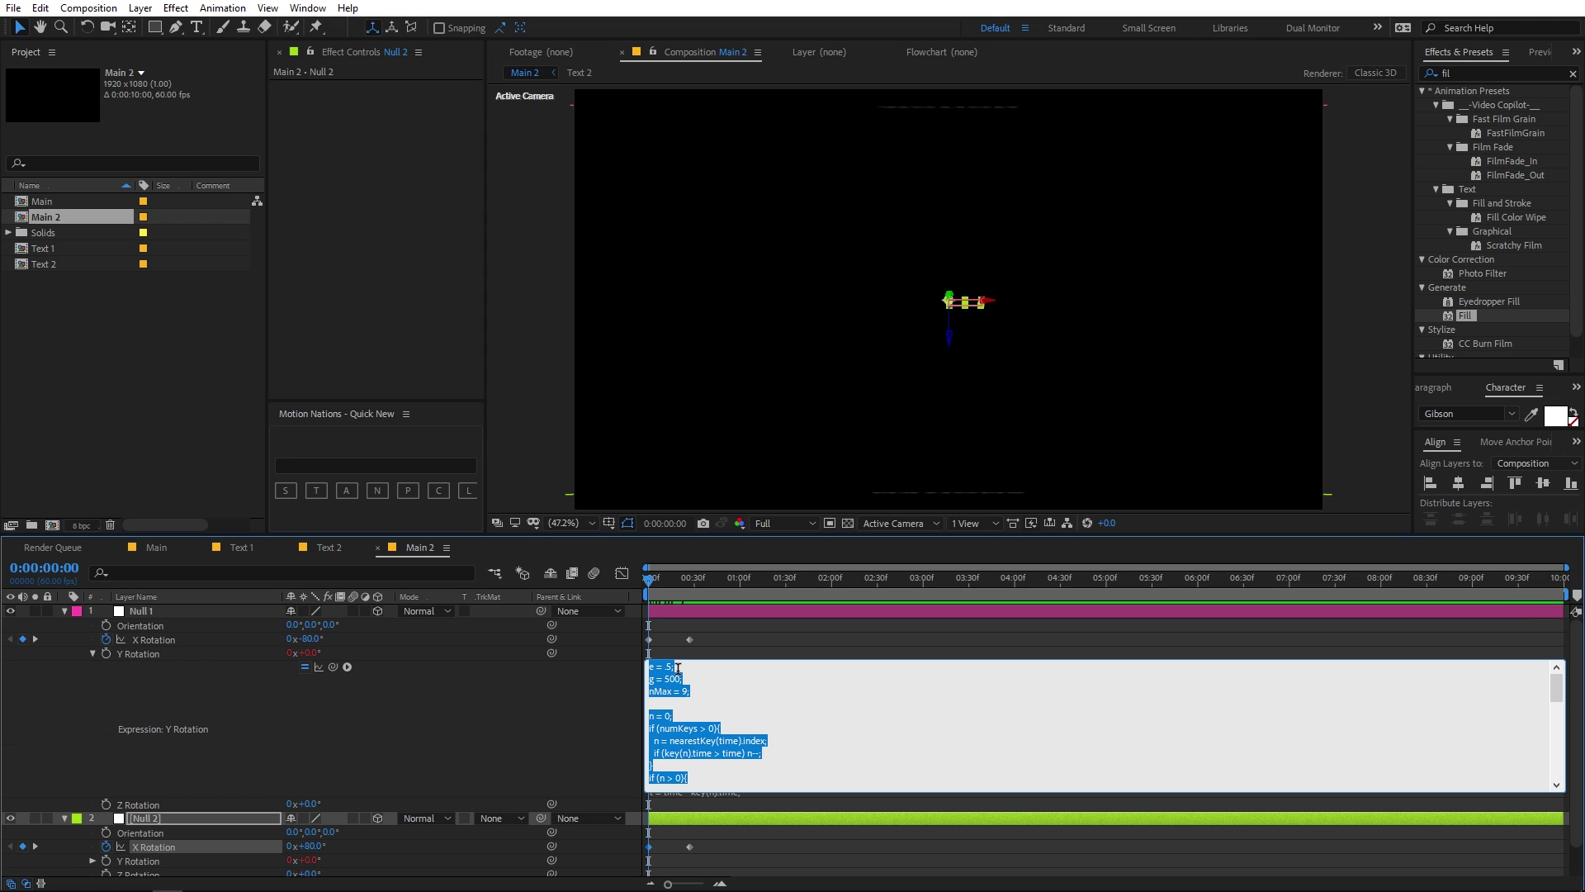
click(164, 641)
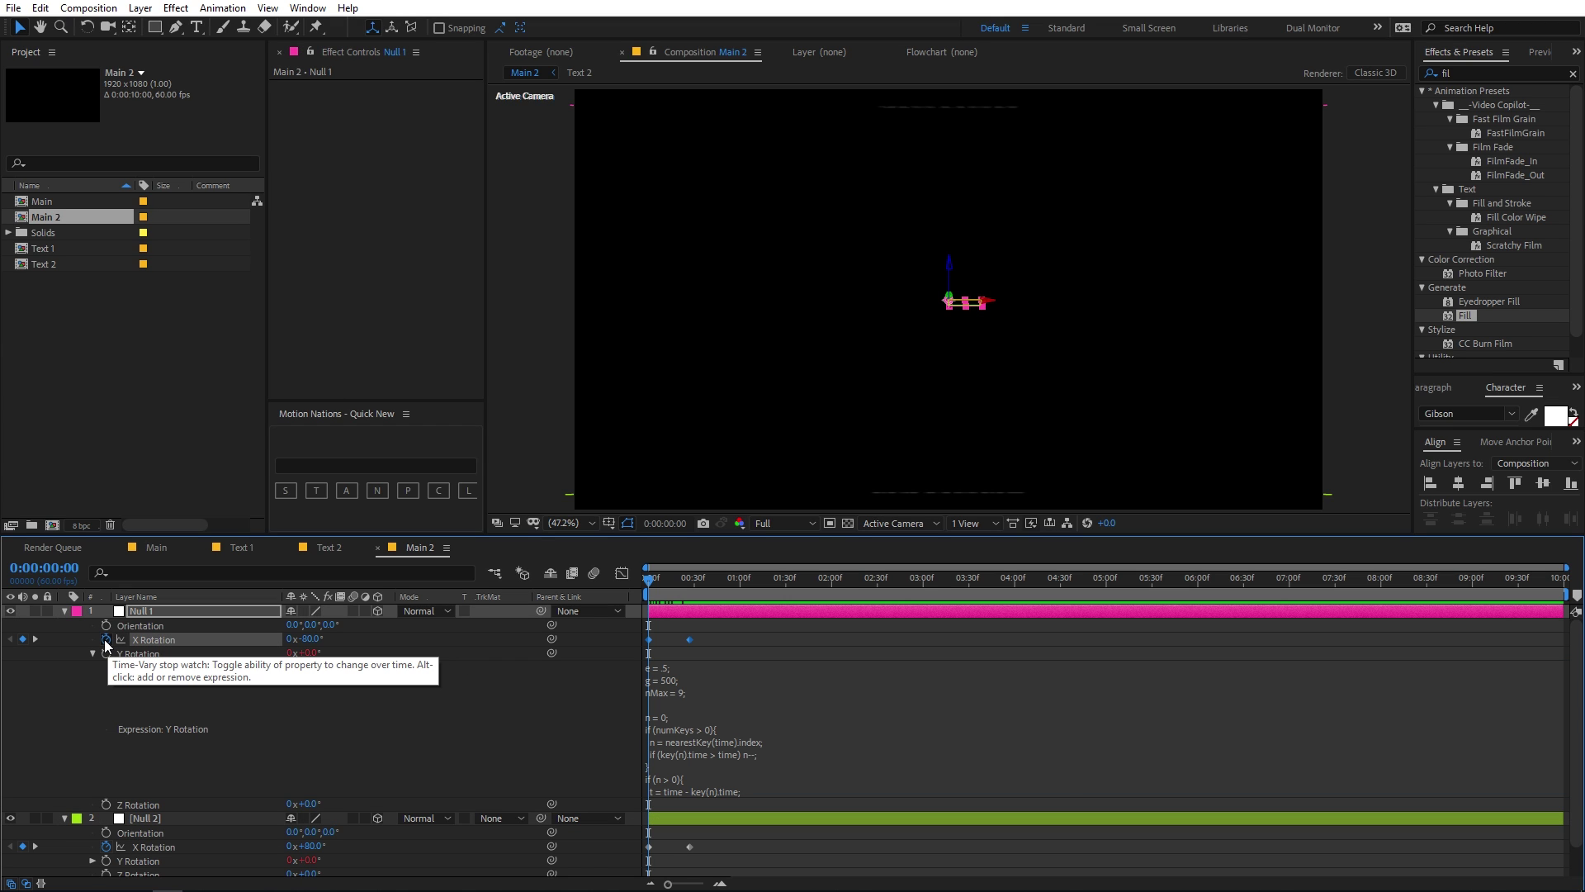
alt+click(105, 641)
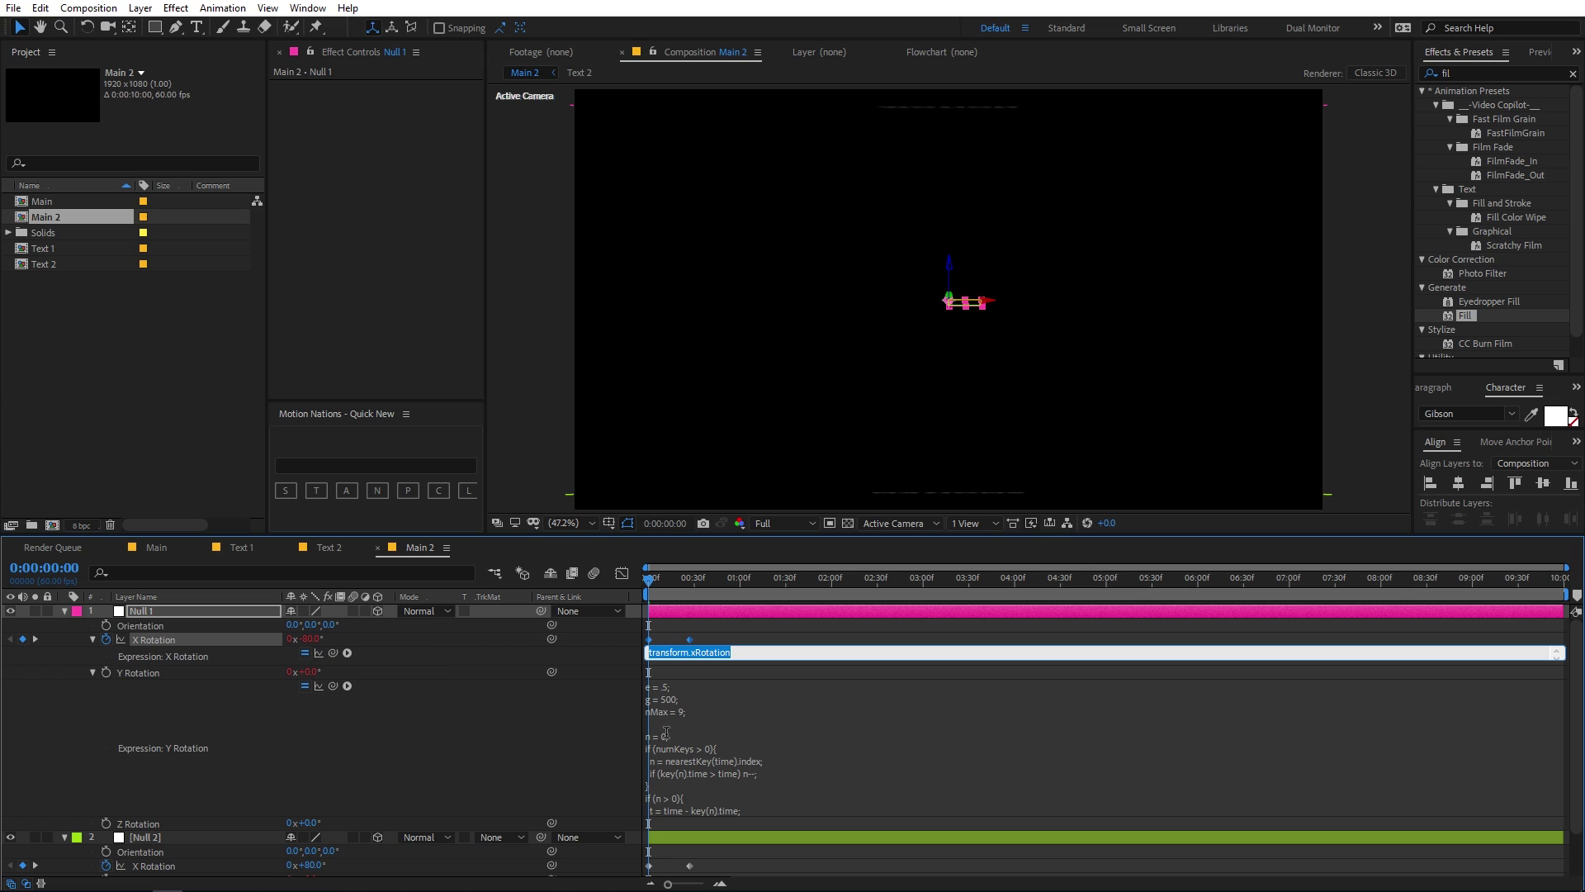
text(value)
key(ctrl+v)
click(822, 628)
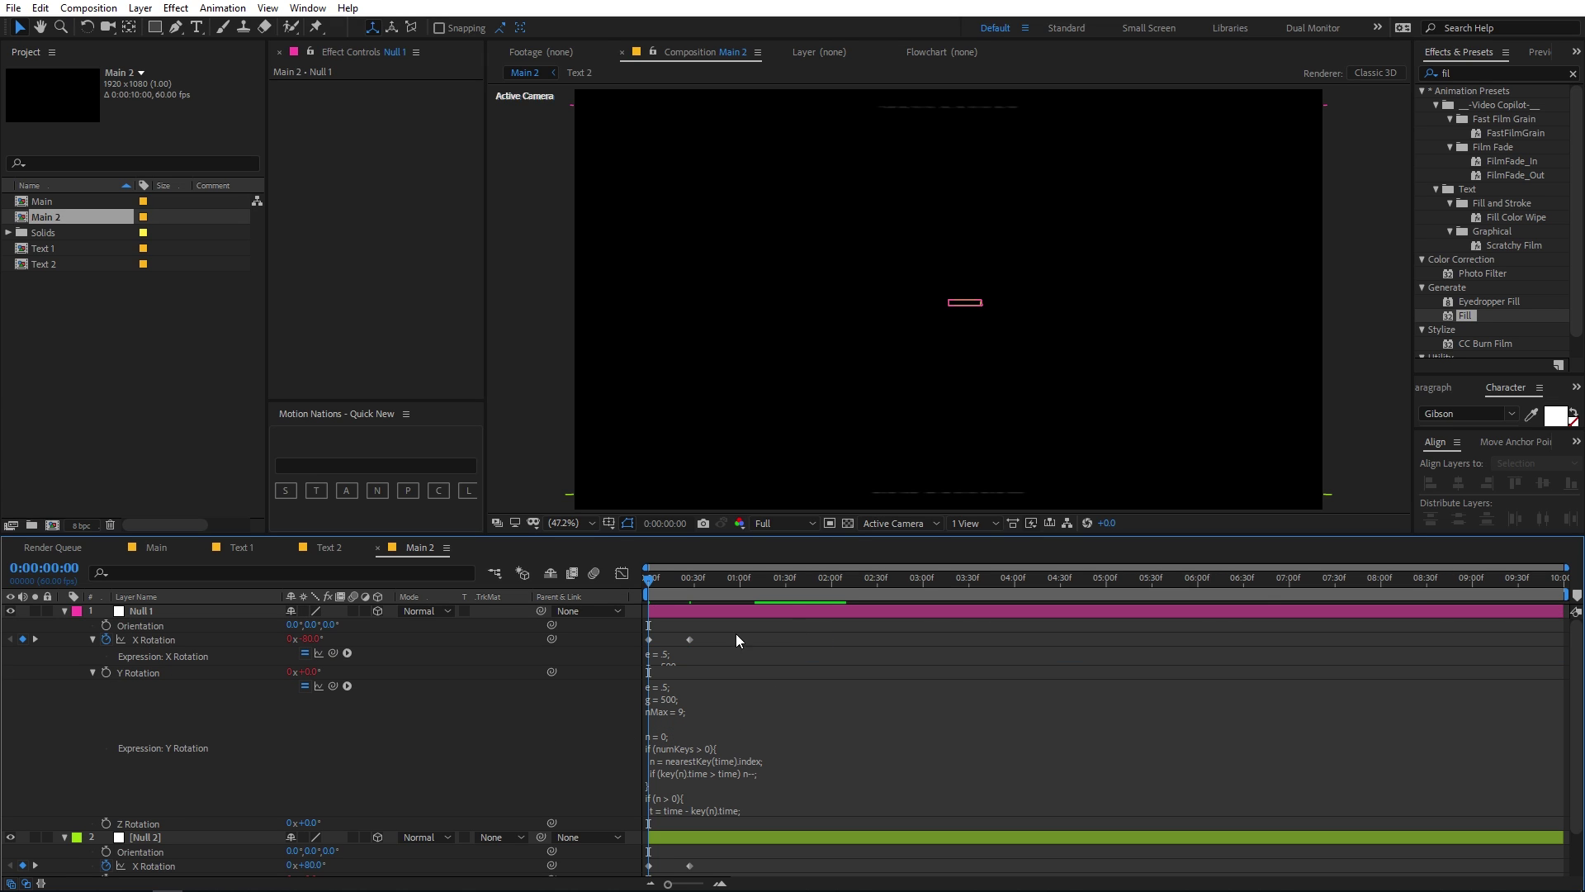
Paste the same bounce expression onto Null 2's X Rotation.
scroll(181, 759, down, 2)
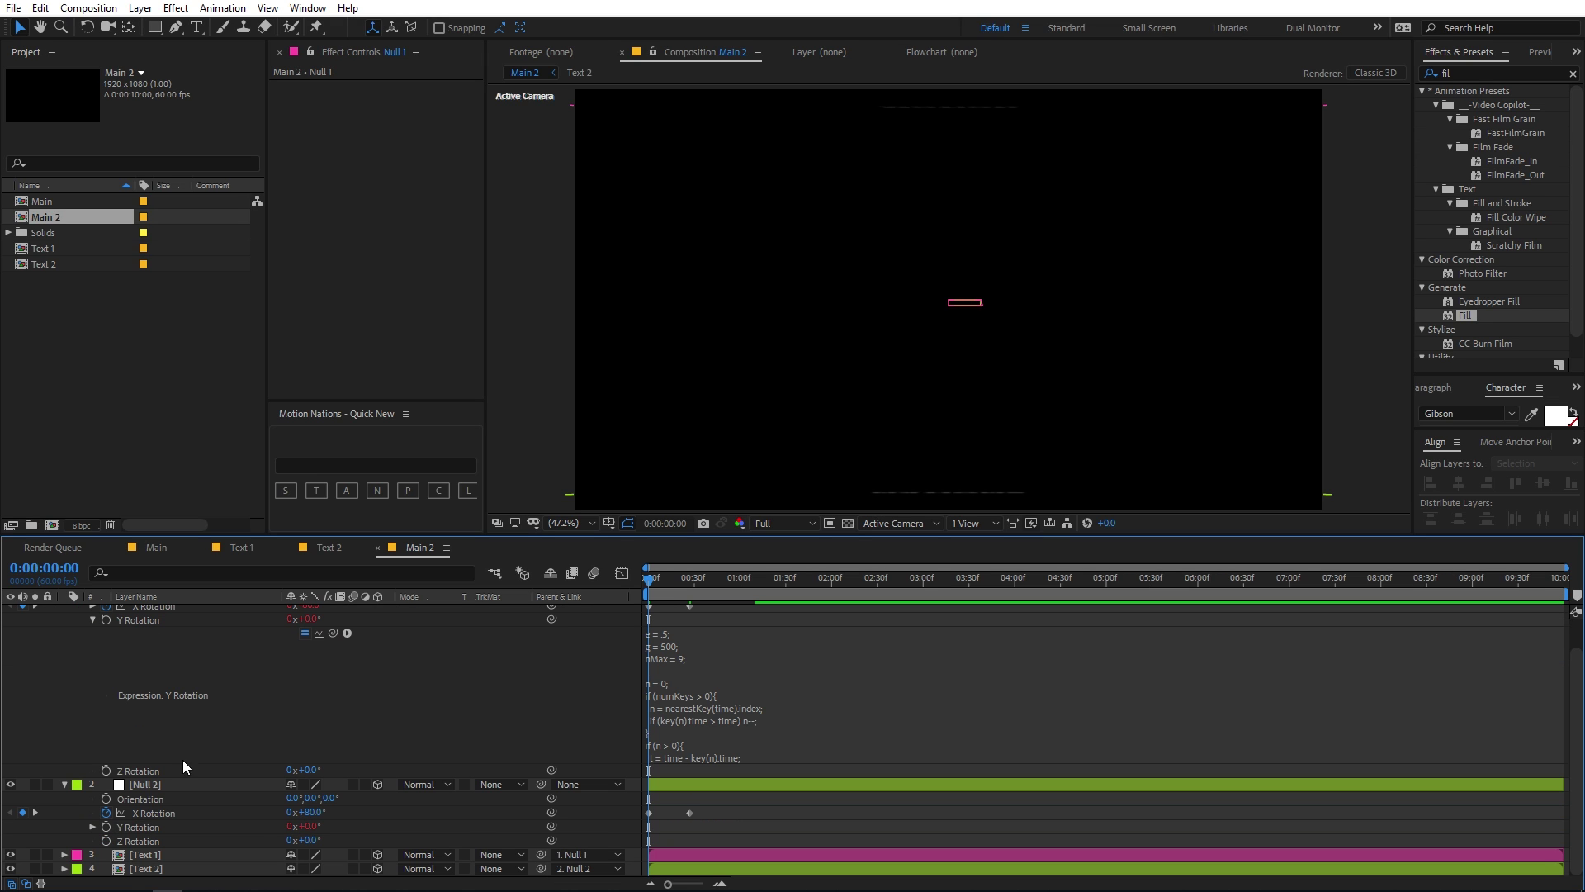
alt+click(106, 812)
text(value)
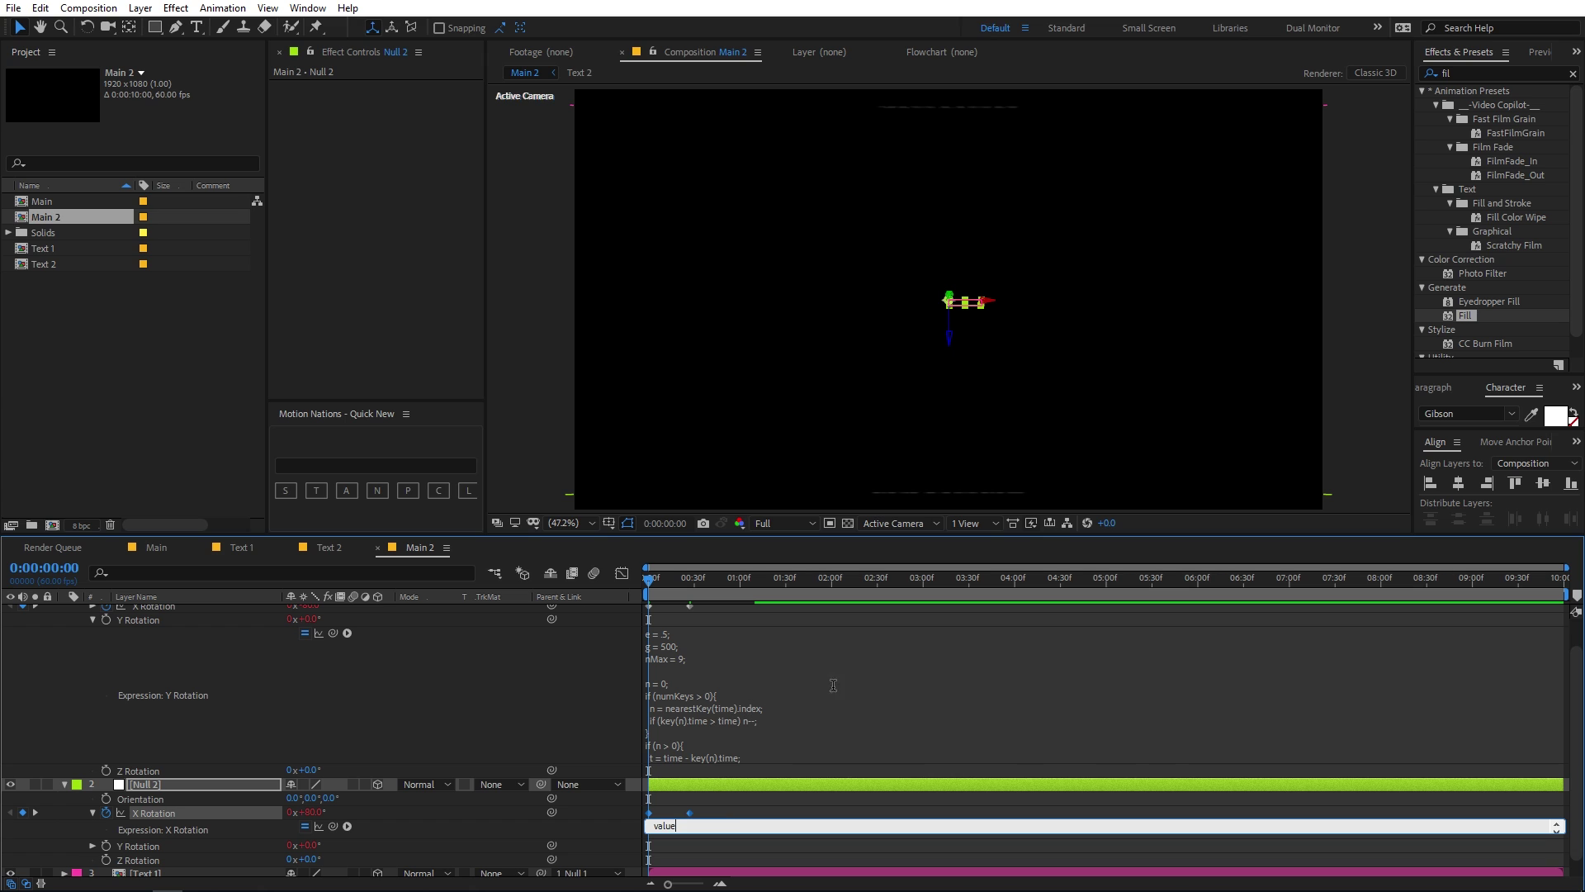
key(ctrl+a)
key(ctrl+v)
click(476, 687)
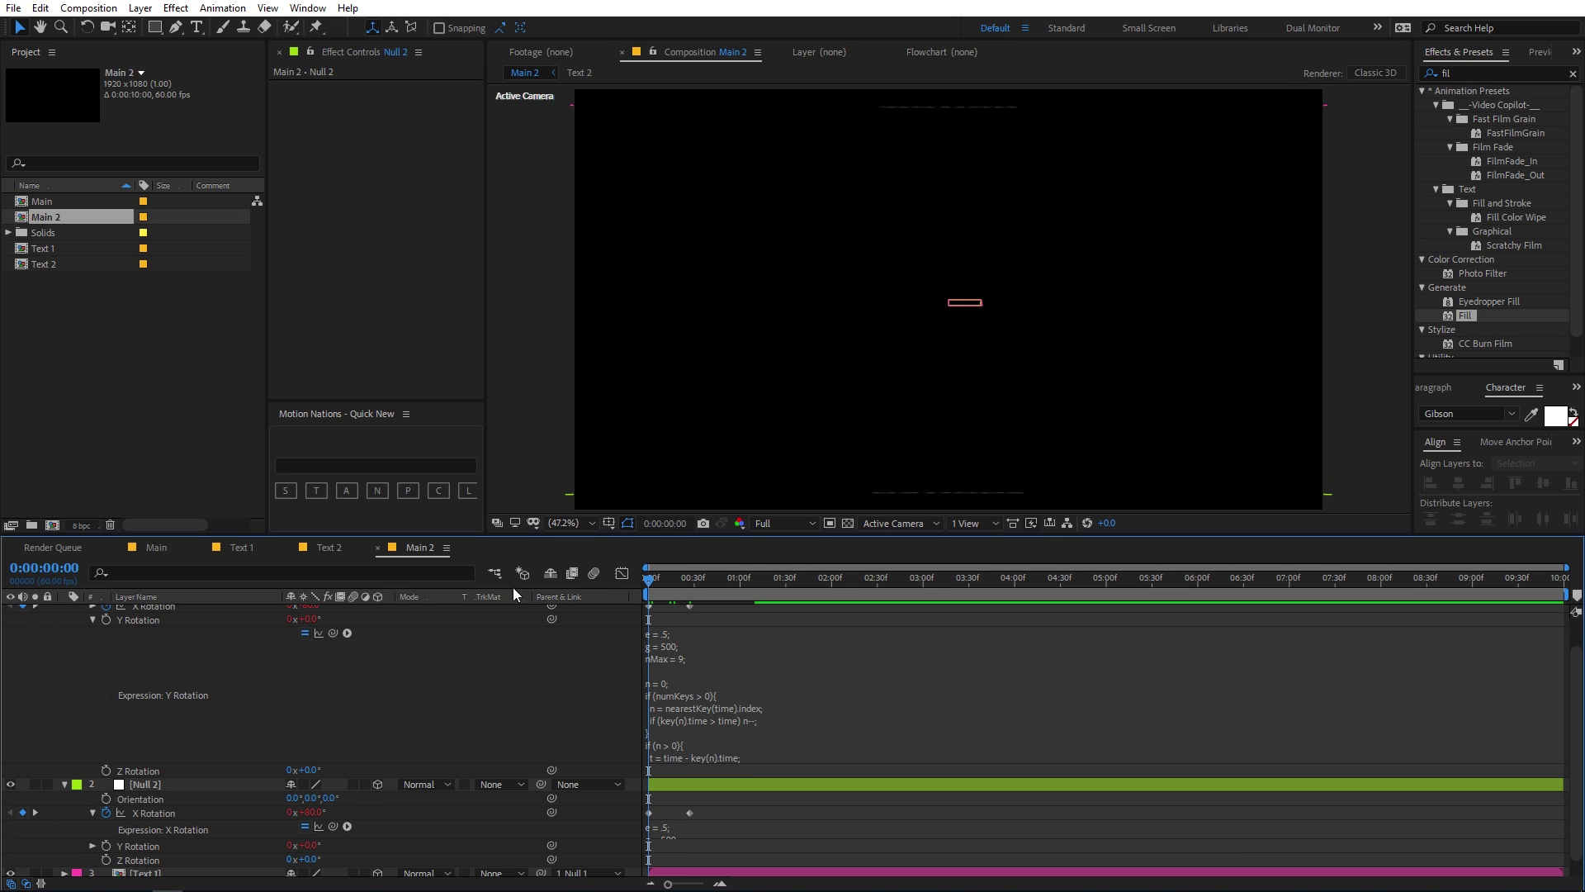
Collapse all layer properties and play back the swinging title animation.
key(ctrl+a)
key(u)
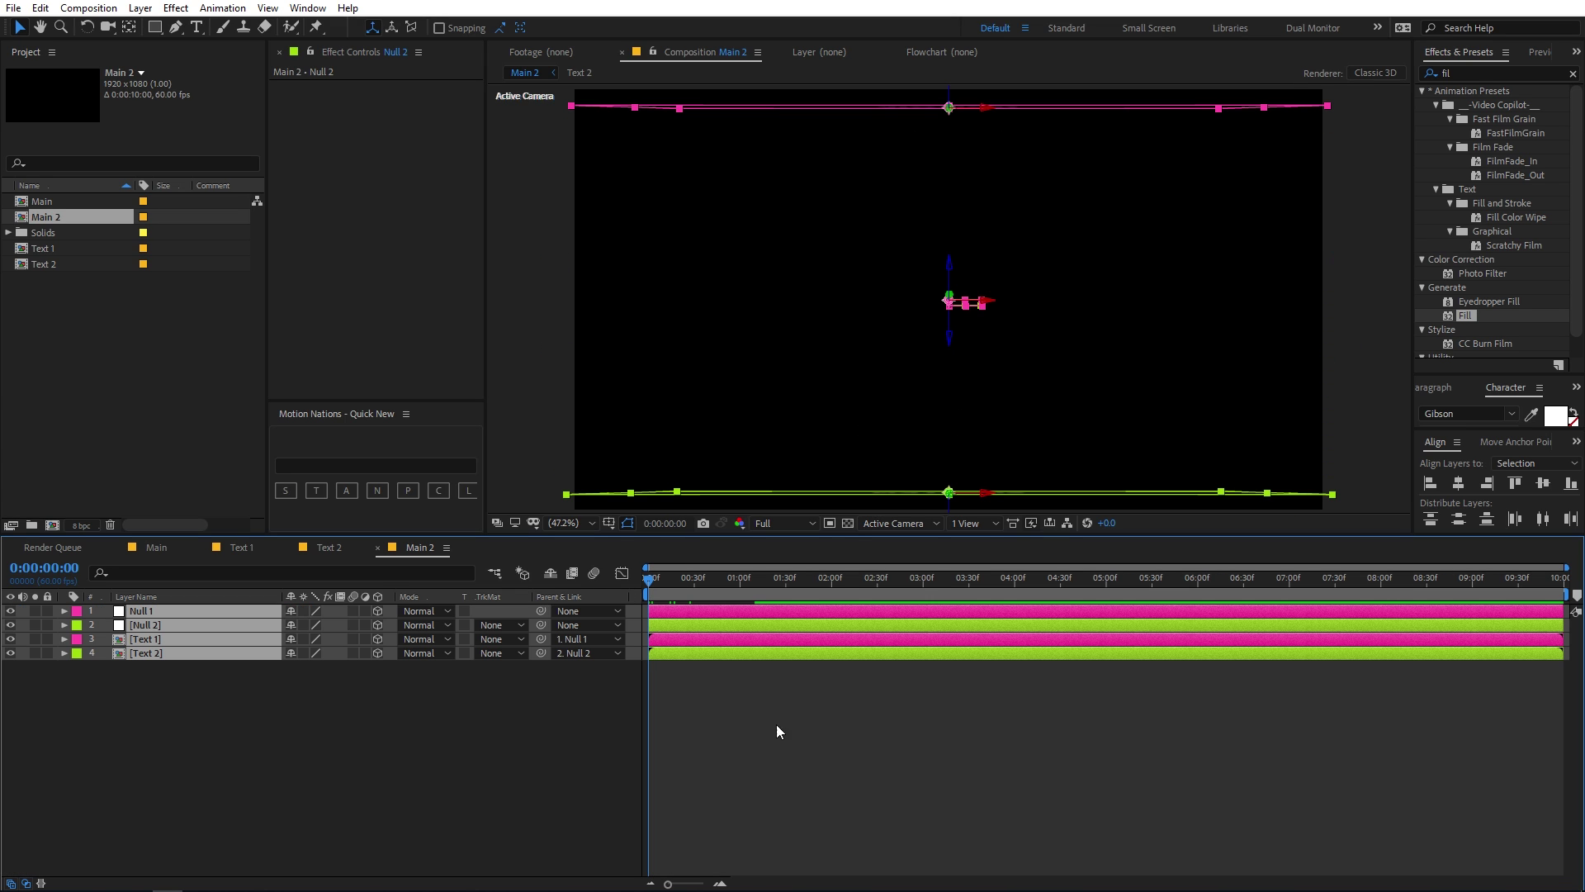
click(730, 722)
key(space)
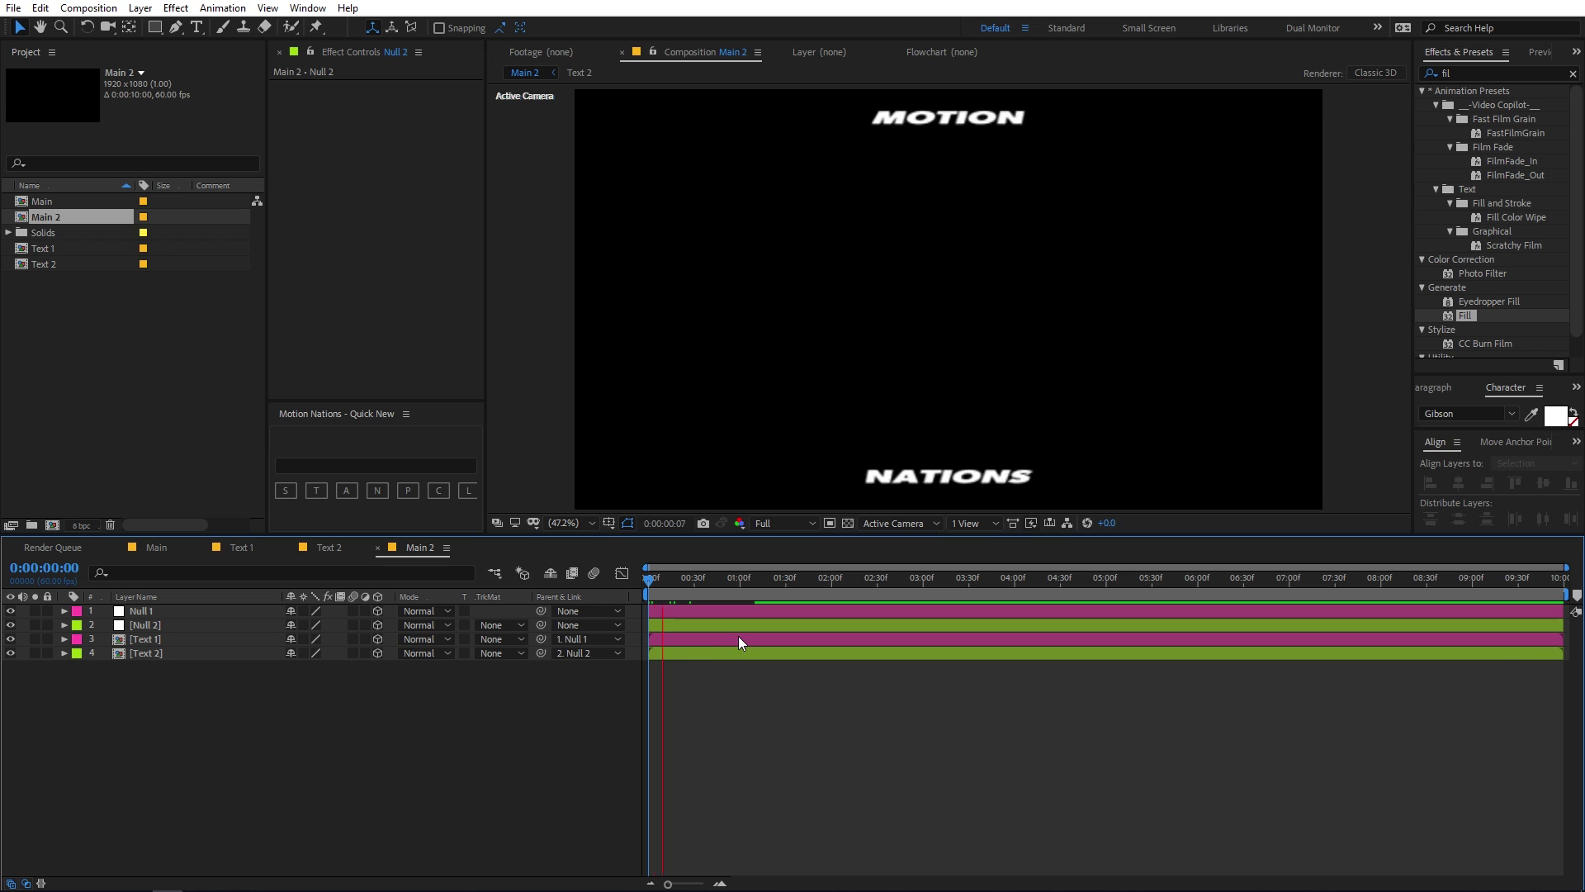
key(space)
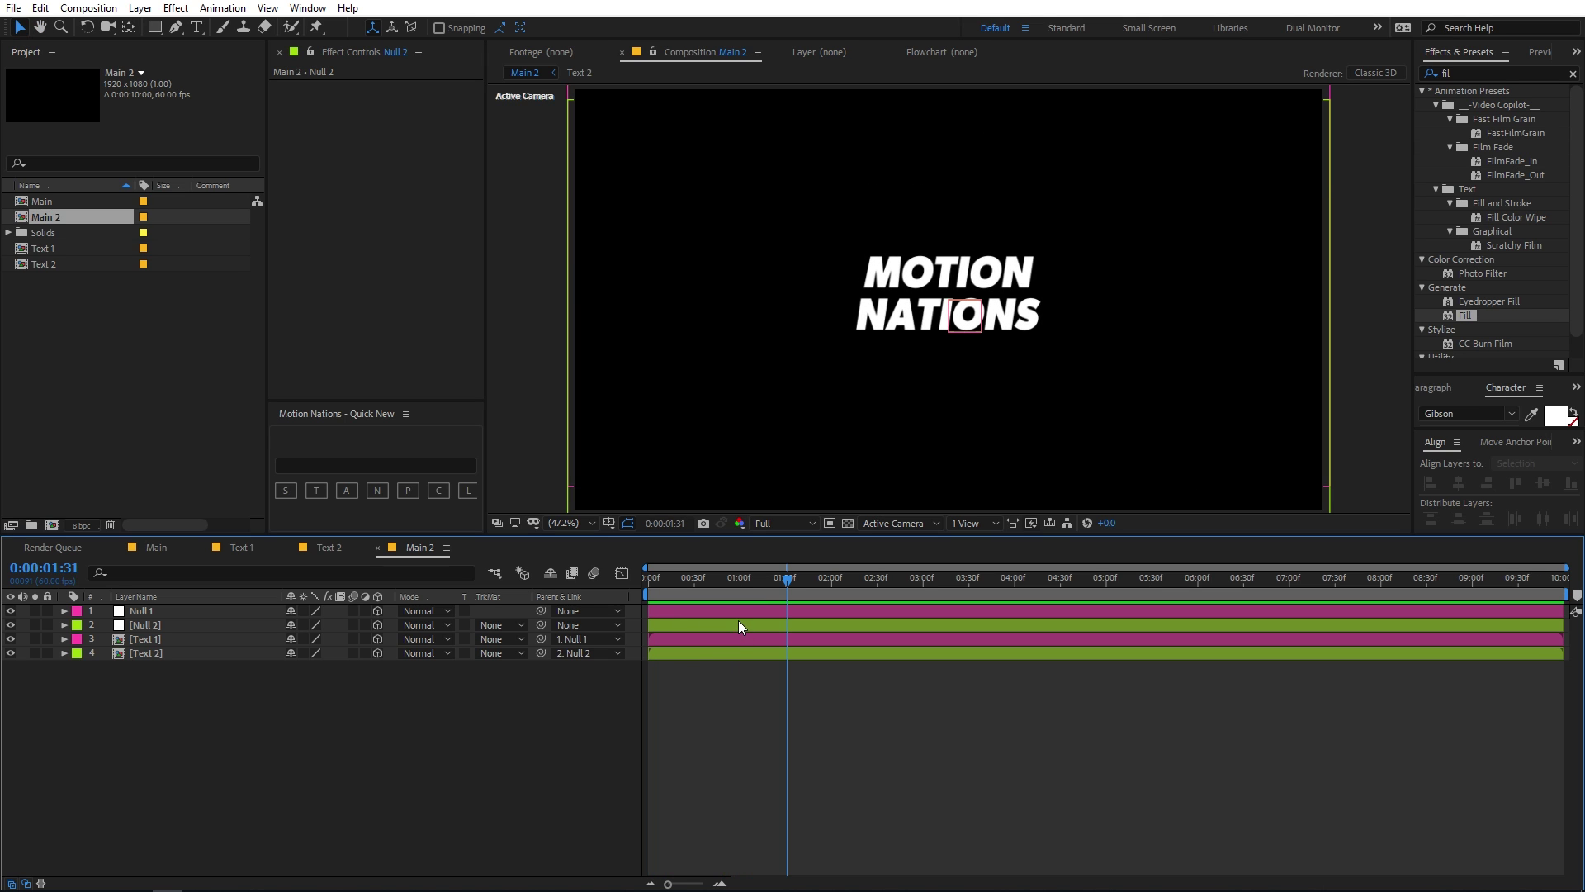
Shorten the swing by moving both nulls' ending X Rotation keyframes earlier to frame 21, and preview it.
click(738, 620)
ctrl+click(736, 611)
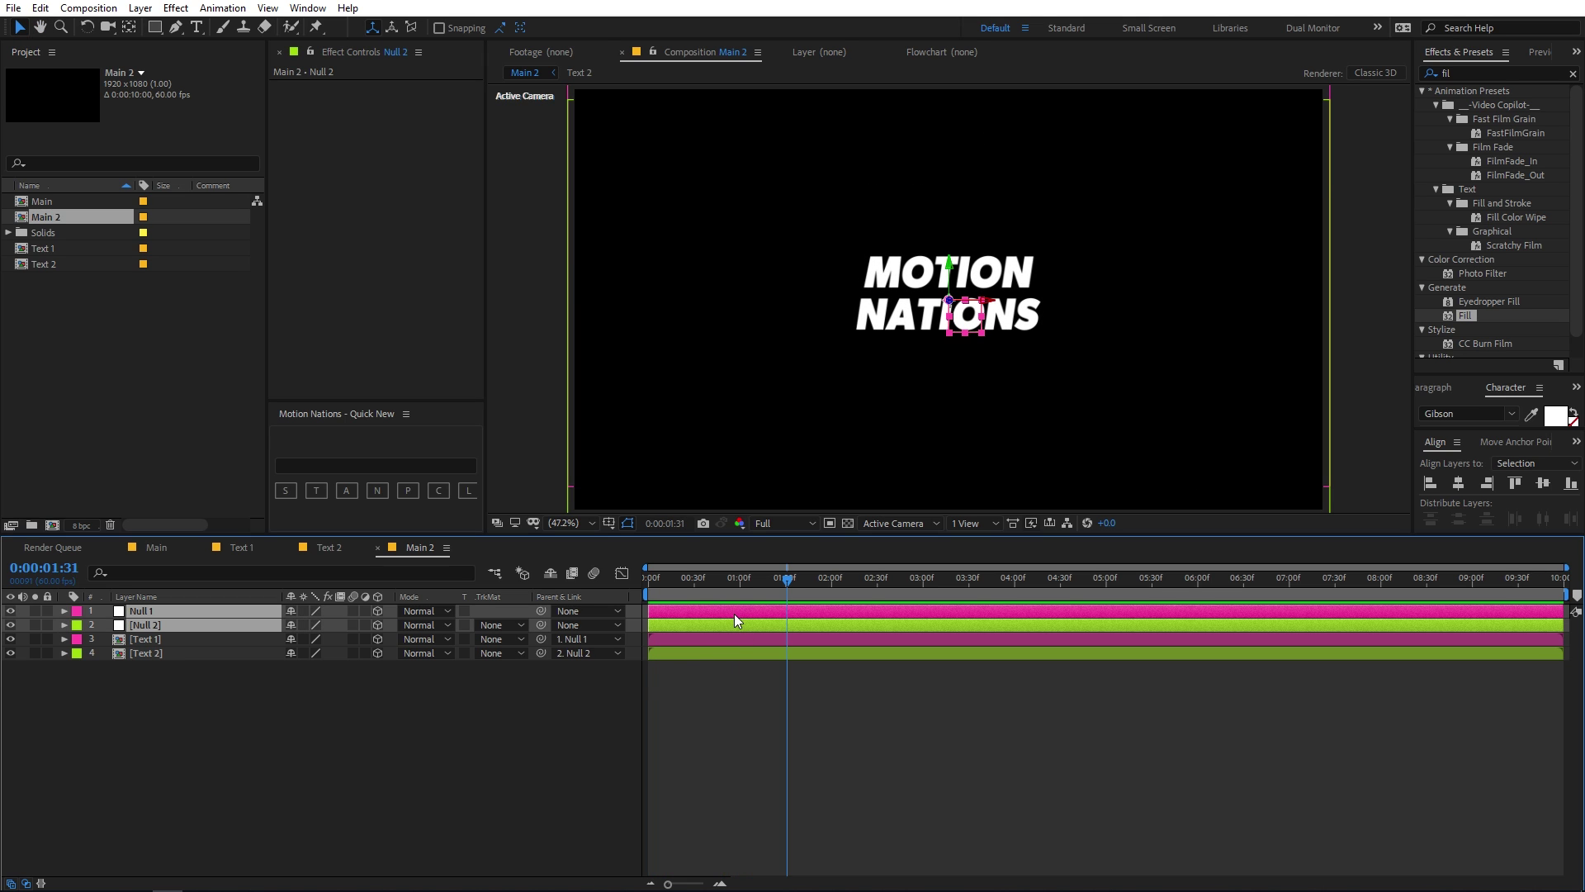
key(u)
key(j)
key(j)
mouse_move(651, 594)
mouse_down()
mouse_move(680, 593)
mouse_move(683, 648)
mouse_move(649, 597)
mouse_move(680, 588)
mouse_move(651, 594)
mouse_up()
key(space)
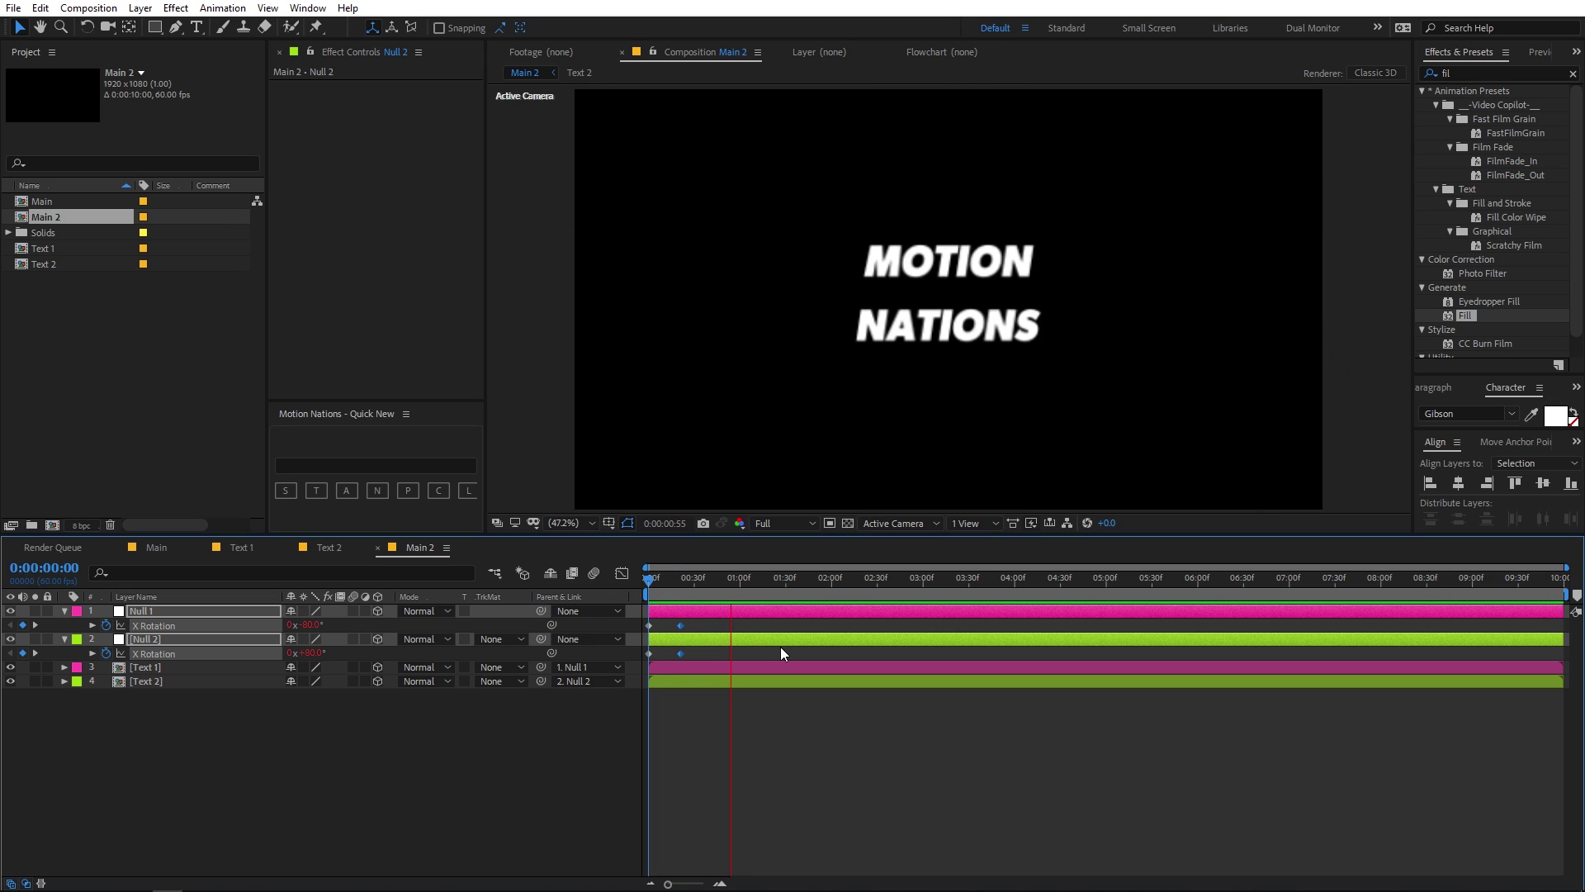
key(space)
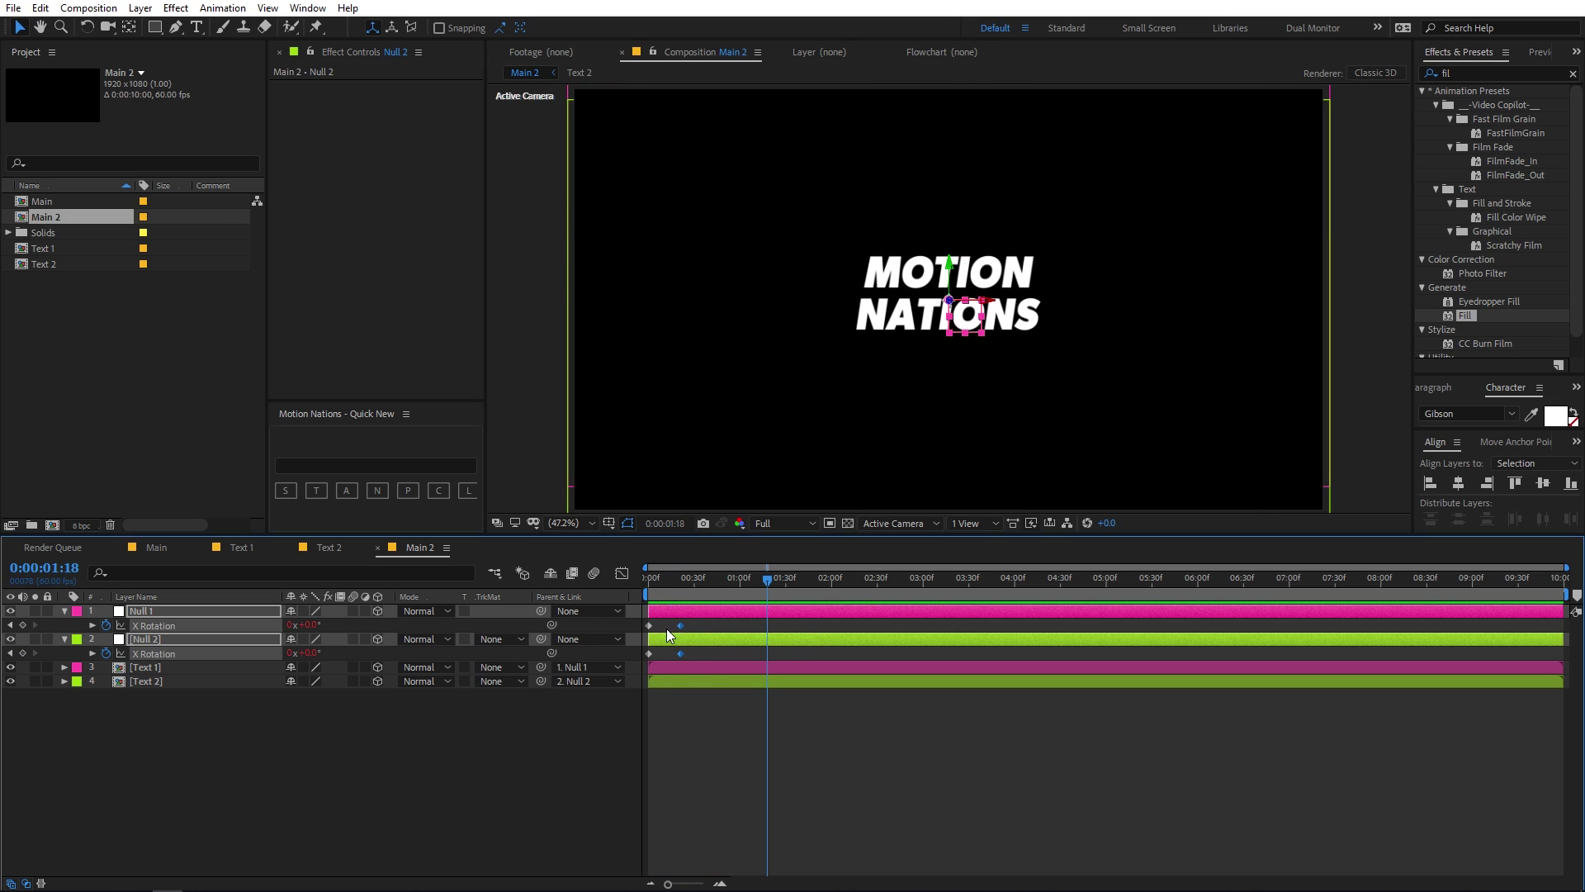
In the speed graph, lengthen the outgoing ease of both nulls' starting X Rotation keyframes to about frame 9.5.
drag(659, 624, 640, 657)
click(622, 573)
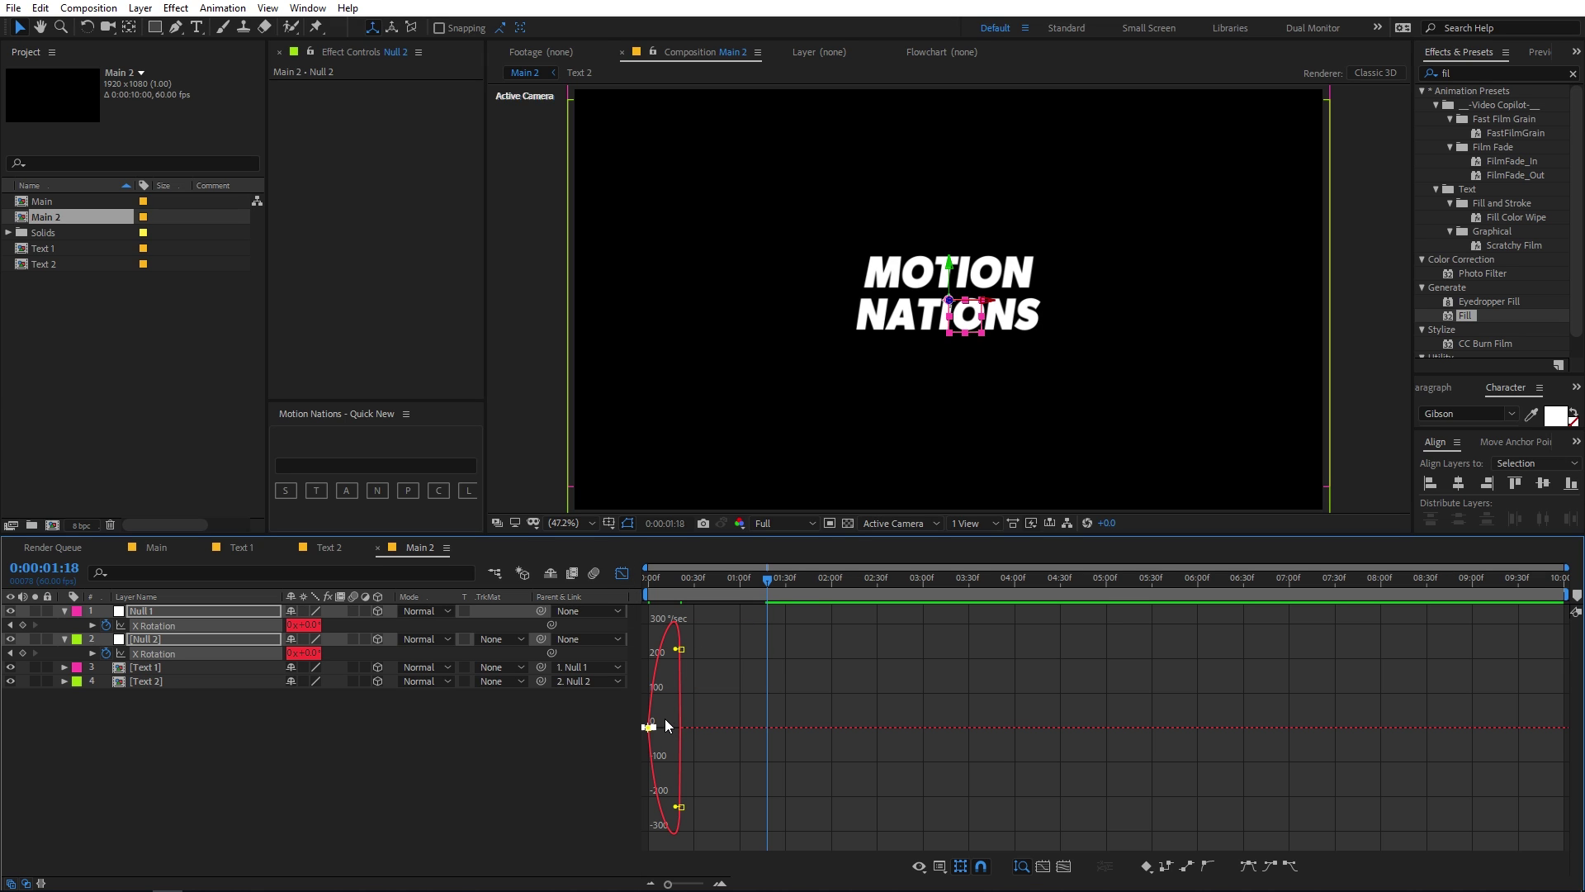
click(1064, 866)
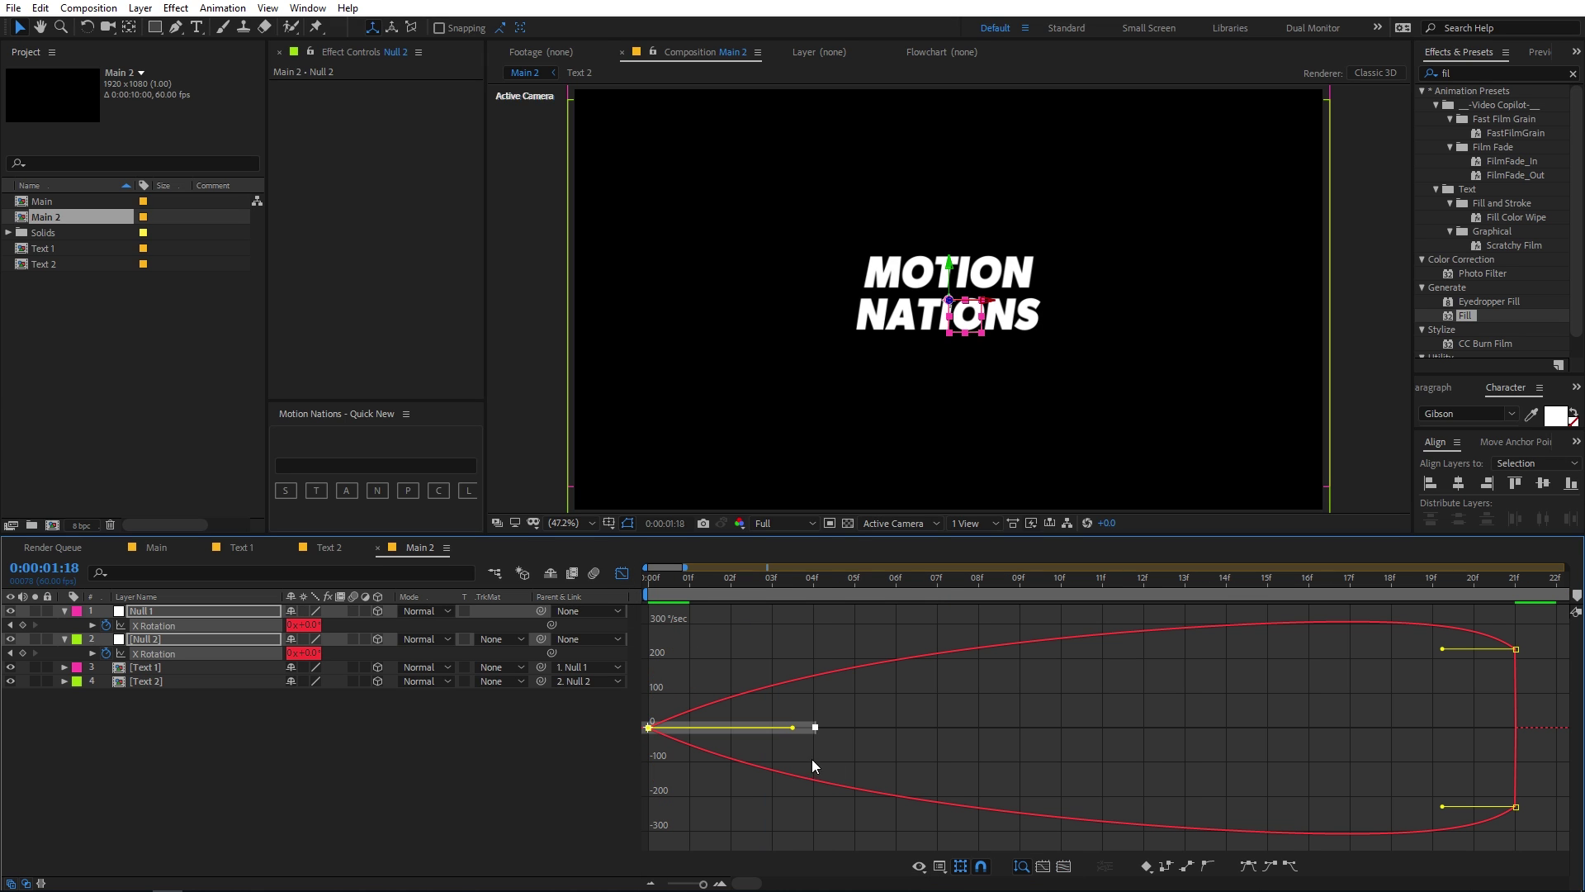
drag(793, 729, 1037, 716)
key(Home)
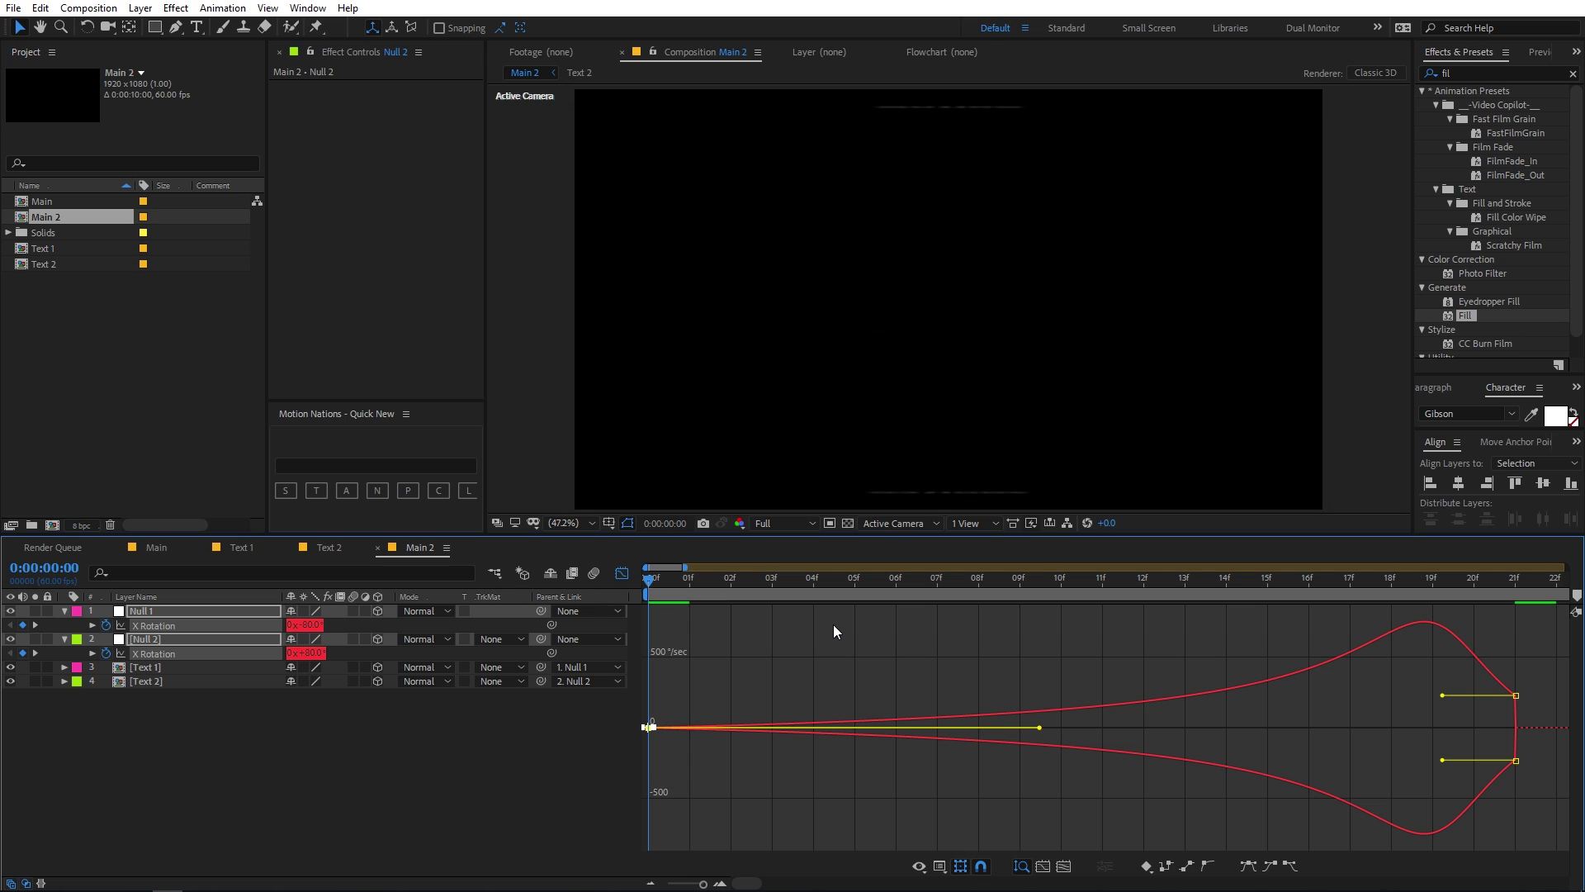
Leave the graph view and try moving both nulls' ending X Rotation keyframes out to about frame 43, previewing the slower swing.
key(space)
click(622, 573)
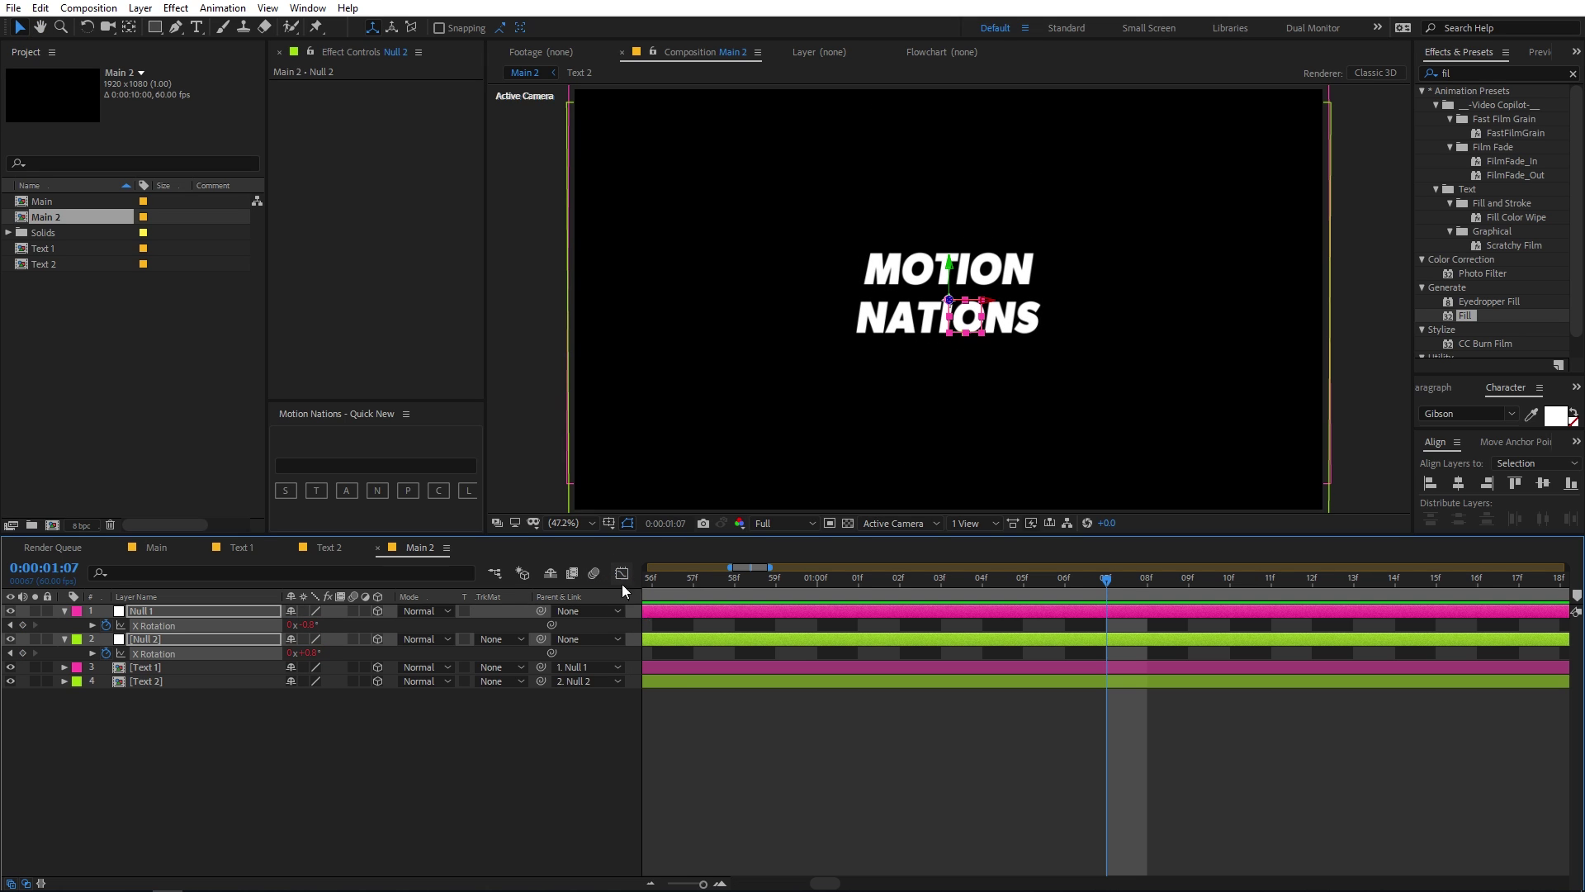
drag(702, 885, 669, 883)
drag(690, 627, 718, 651)
key(space)
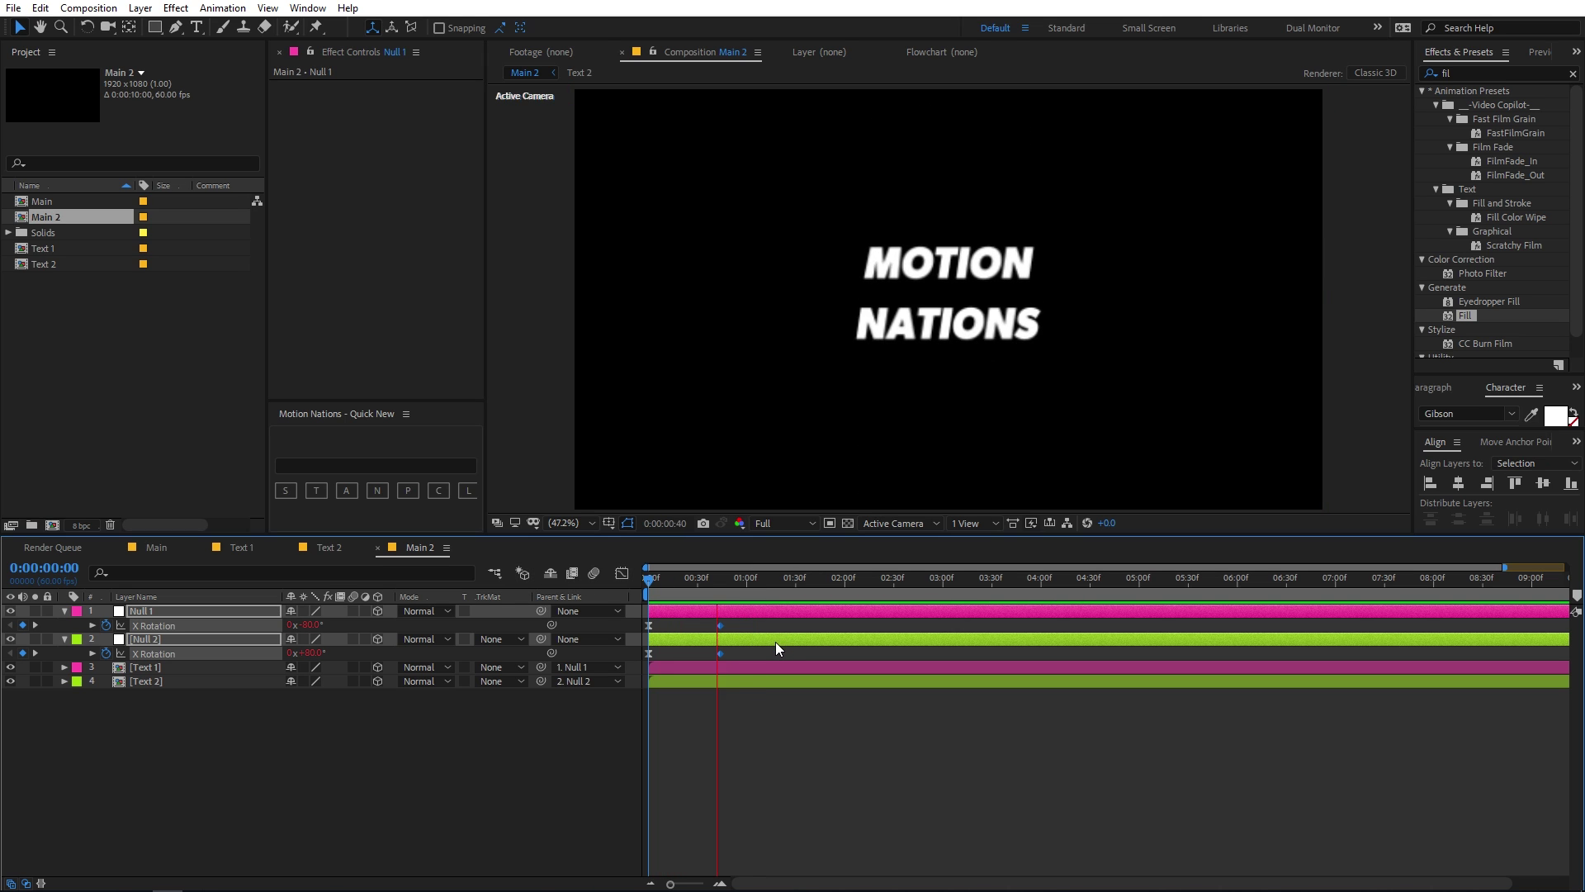
key(space)
Move both nulls' ending X Rotation keyframes to frame 25 and preview the swing.
click(690, 579)
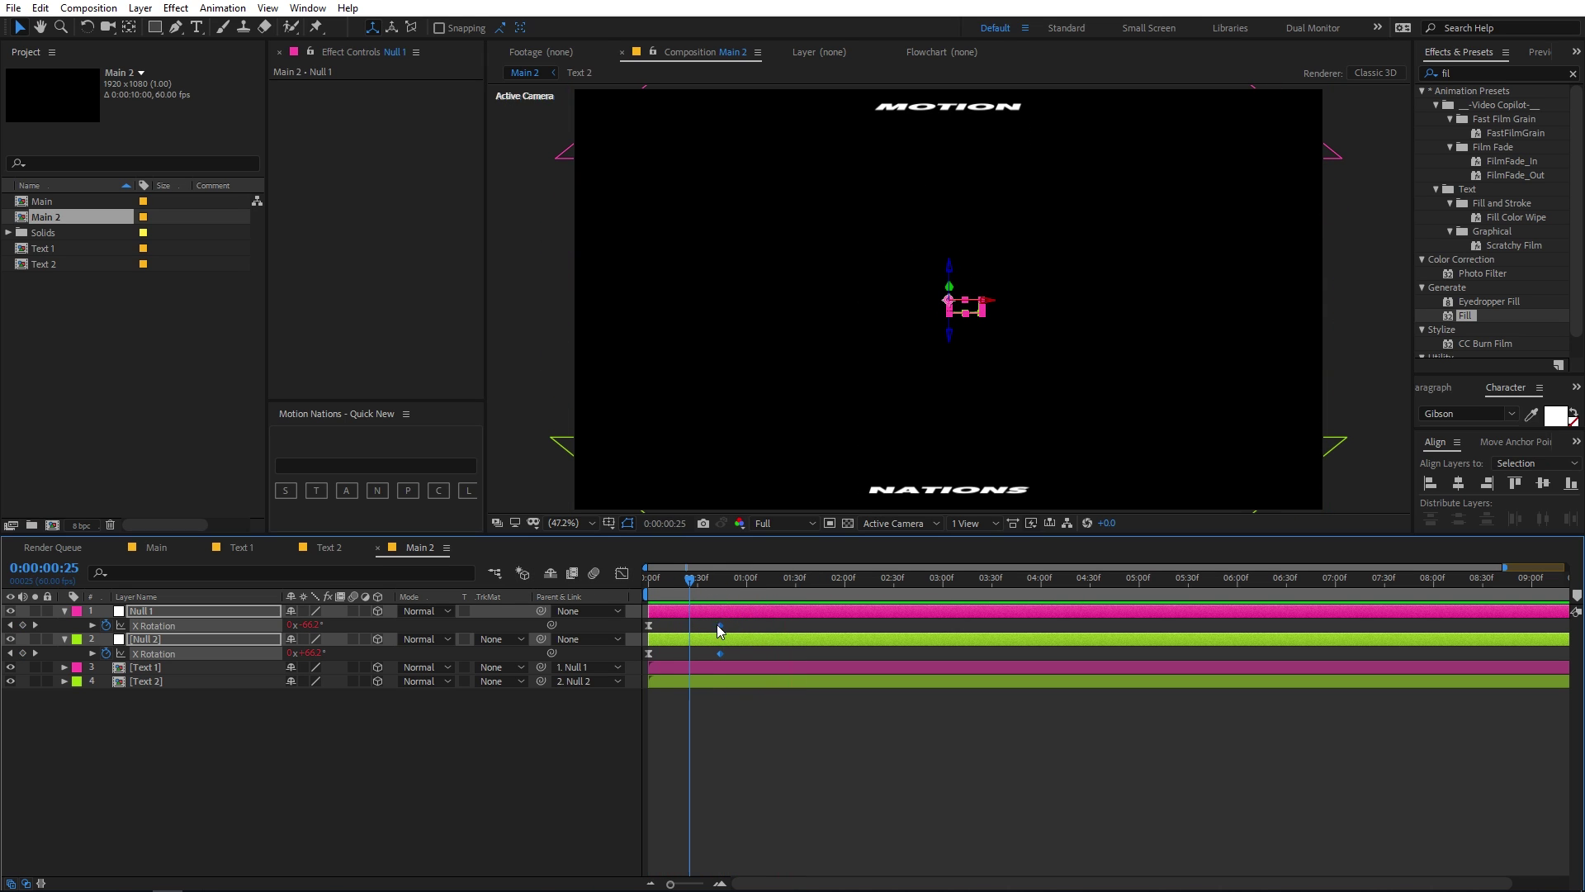
drag(718, 630, 689, 629)
key(space)
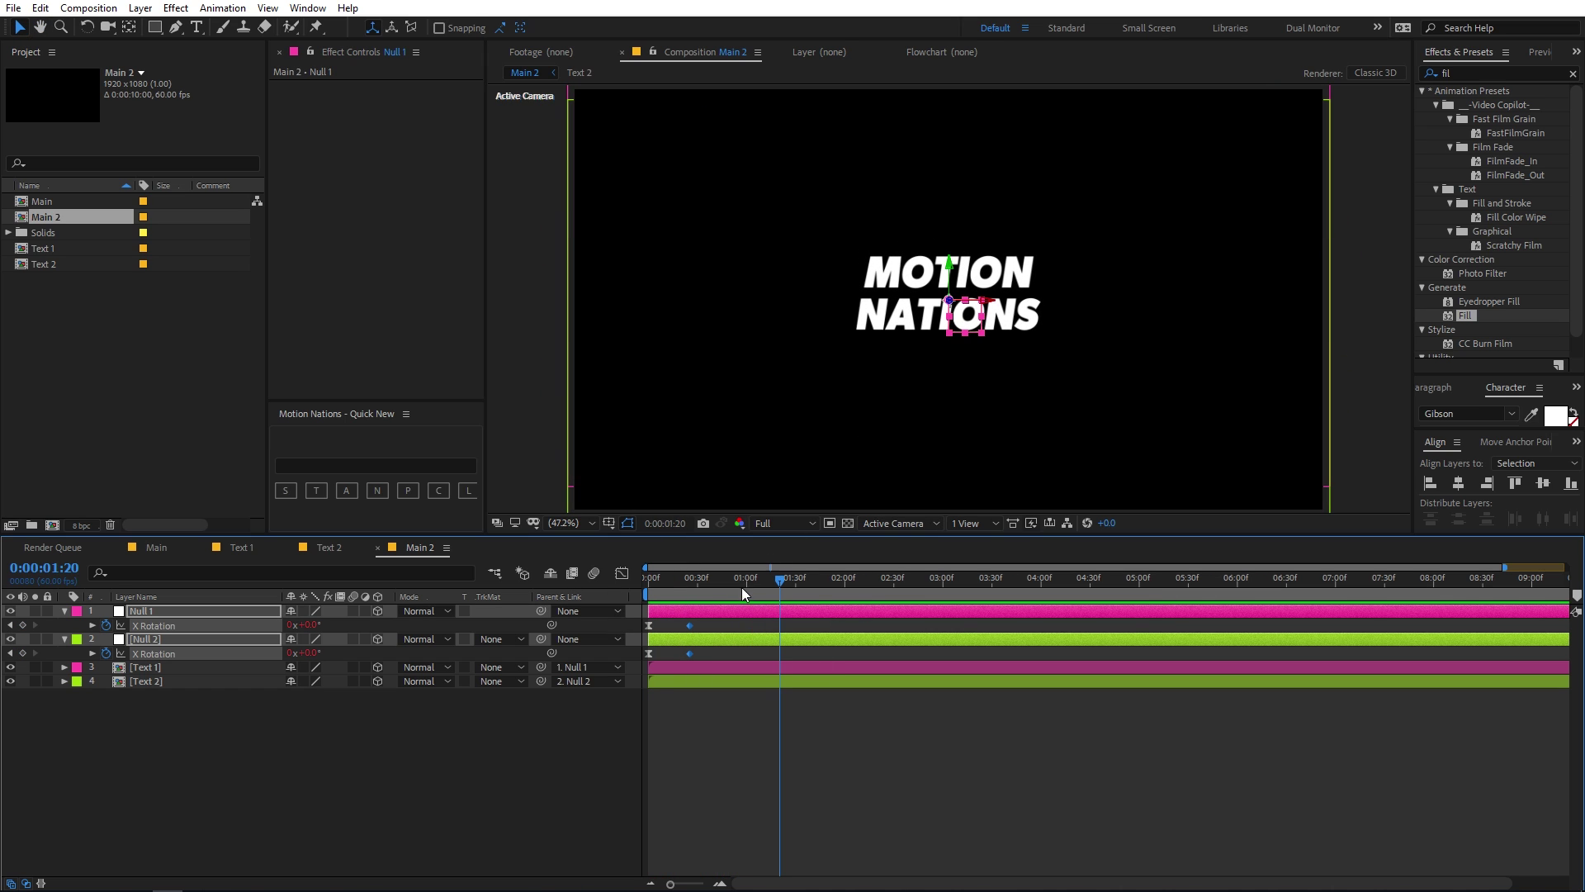
key(space)
key(space)
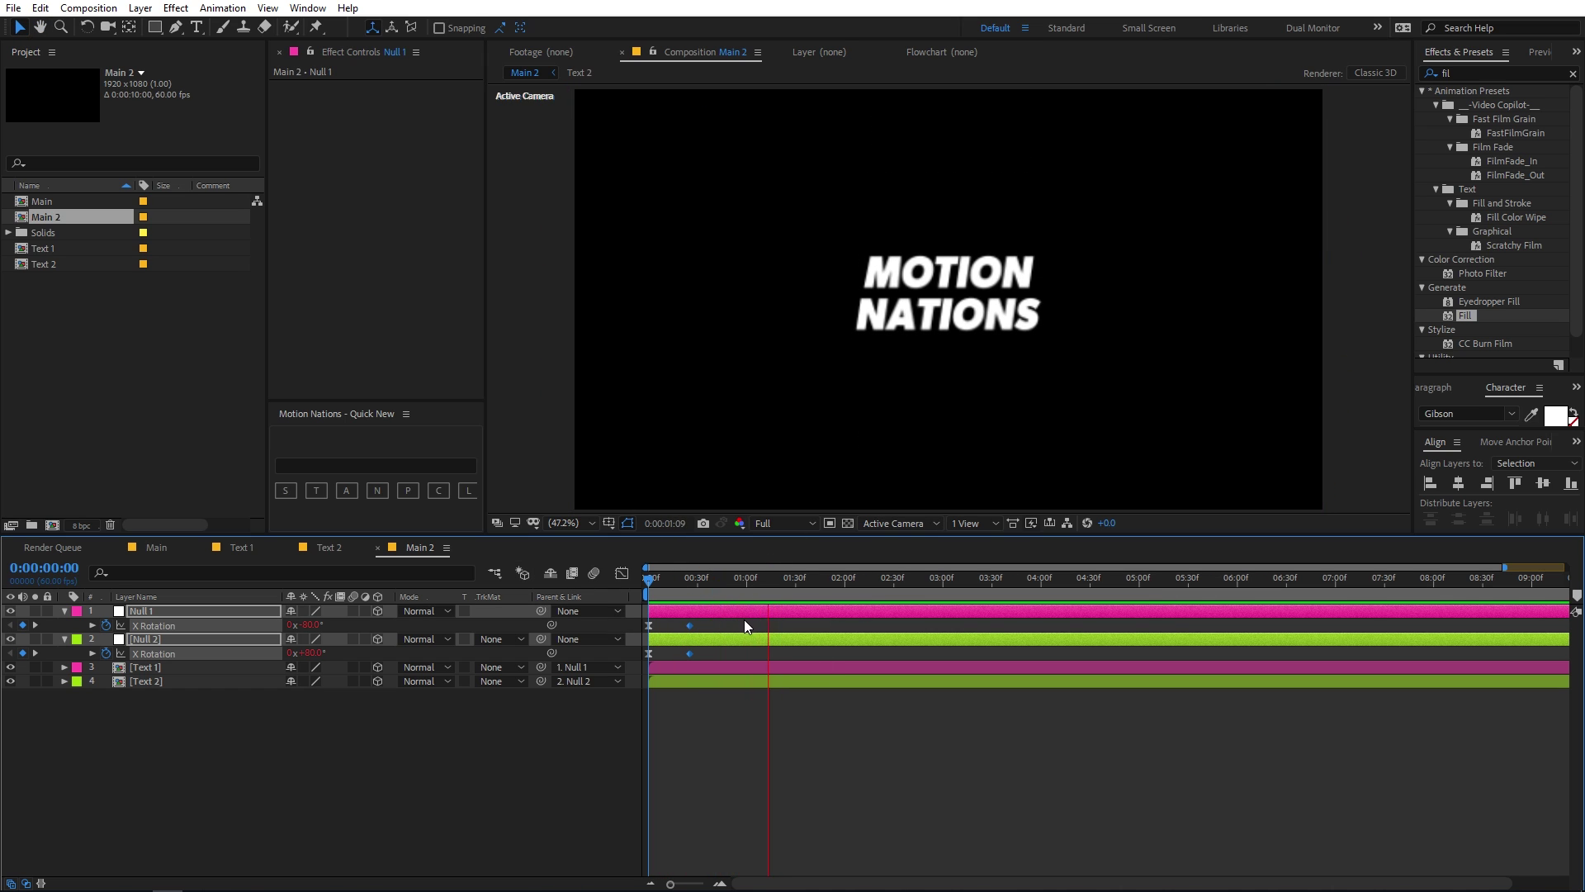
click(350, 686)
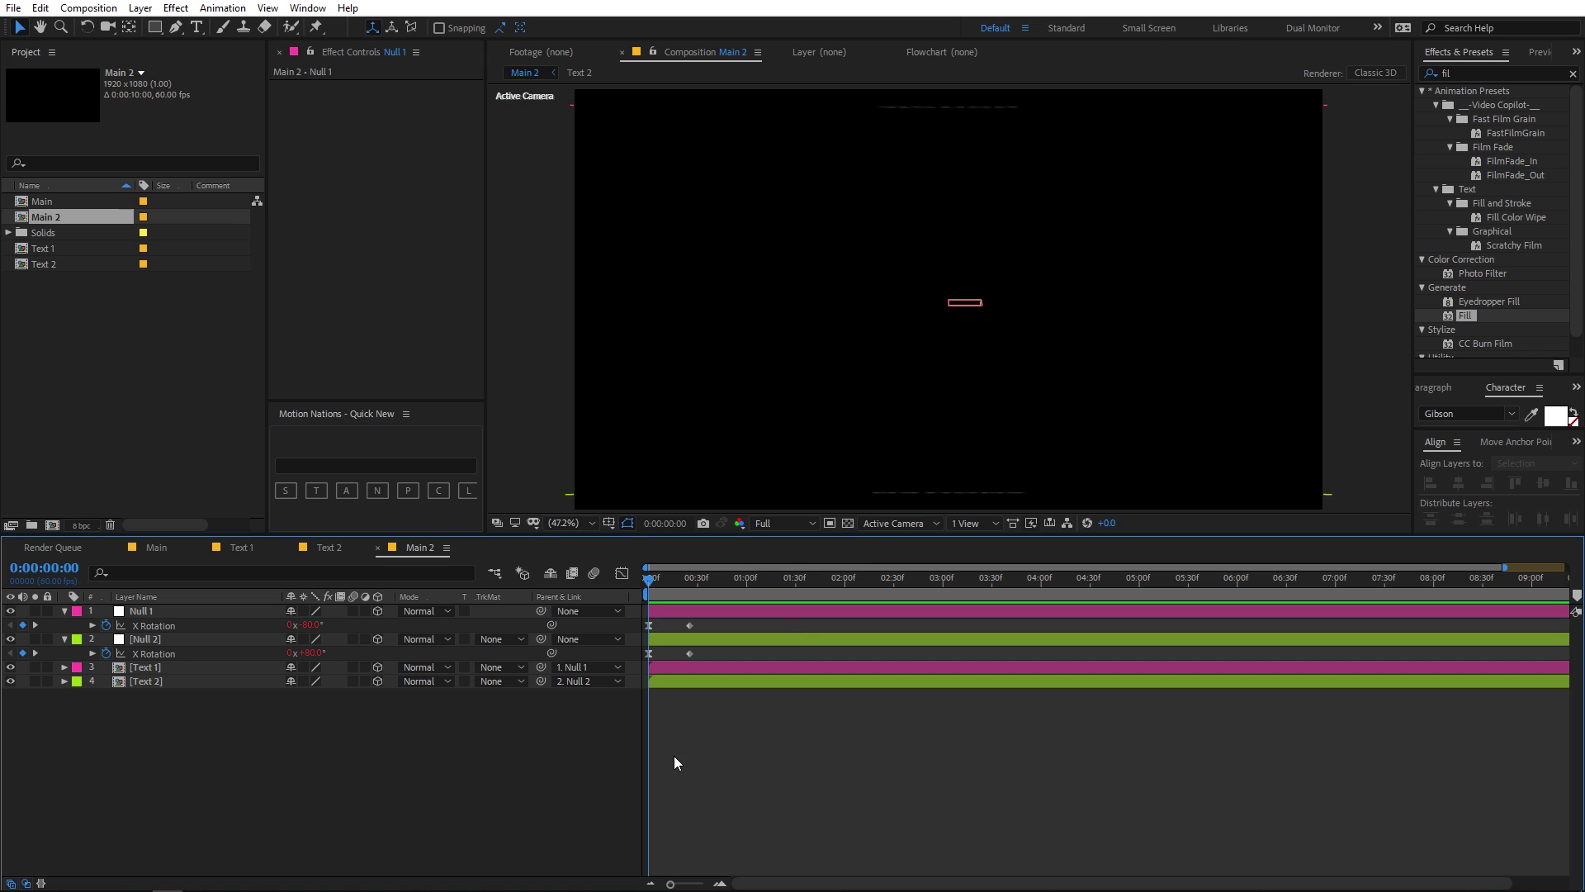
Import the car interior photo from the Image folder and place it as the bottom layer of Main 2.
key(alt+Tab)
key(Tab)
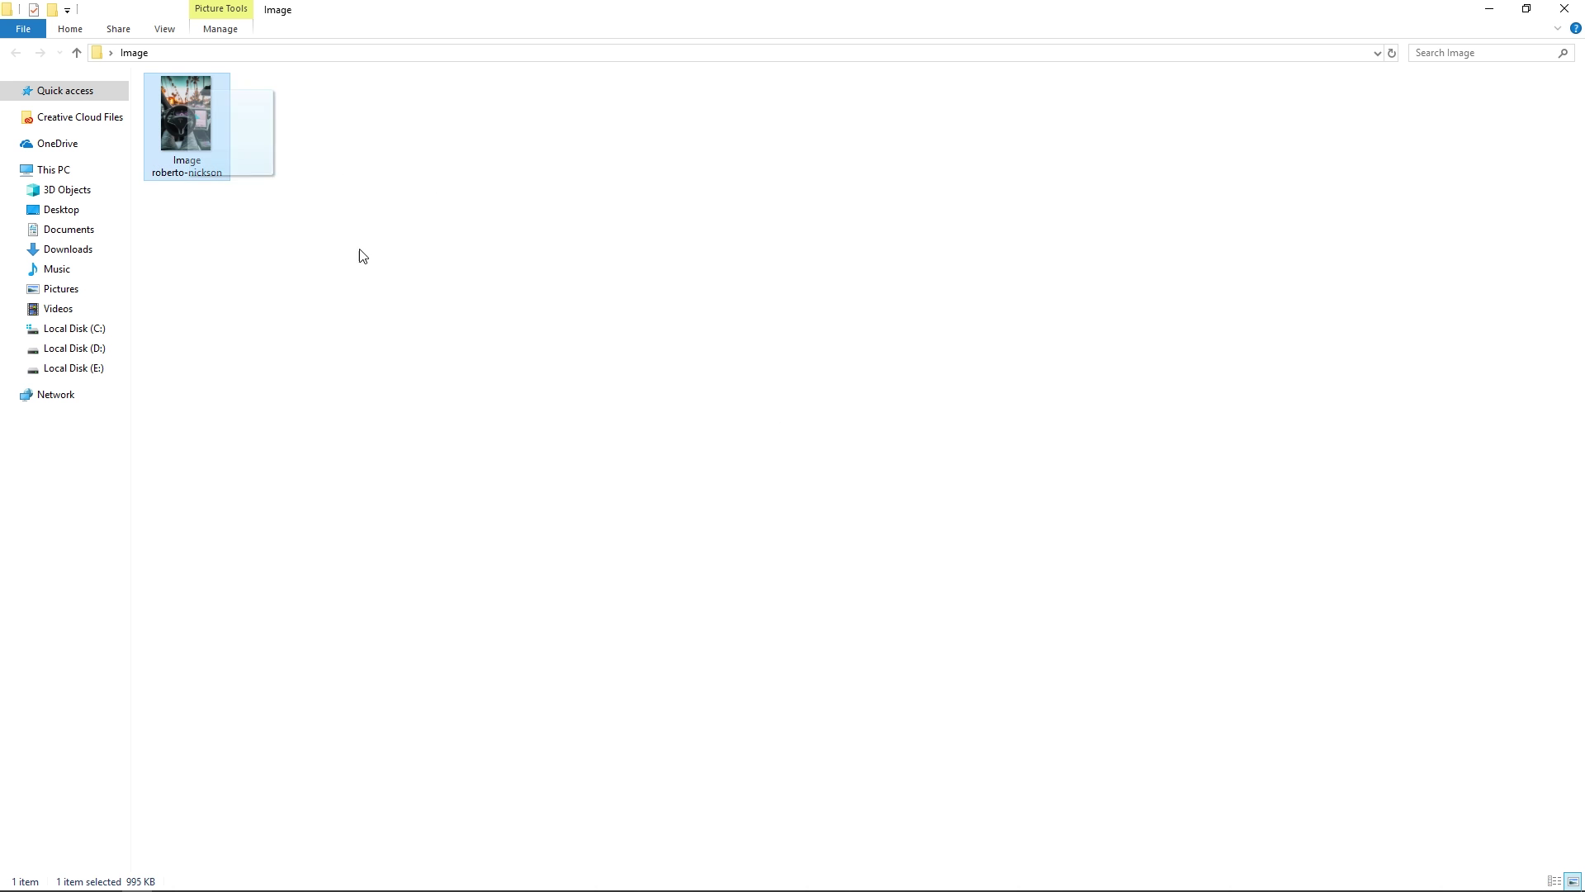
key(alt+Tab)
drag(363, 256, 137, 344)
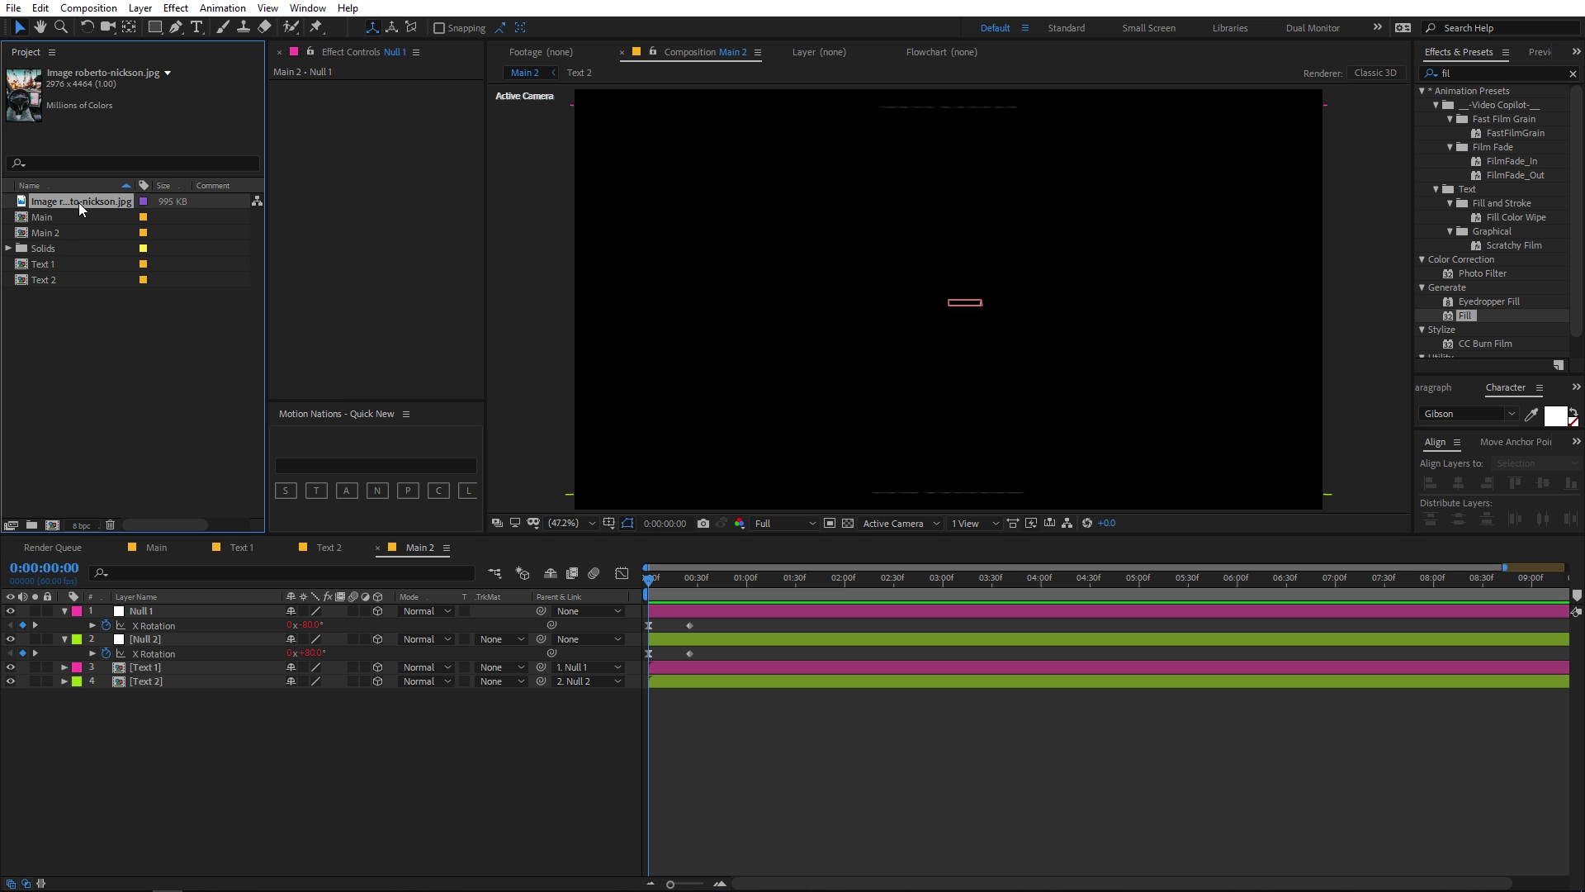
drag(77, 201, 114, 697)
Keyframe the photo's Scale from 68.1% at the start to 76.7% at 0:00:04:55 for a slow zoom in.
key(s)
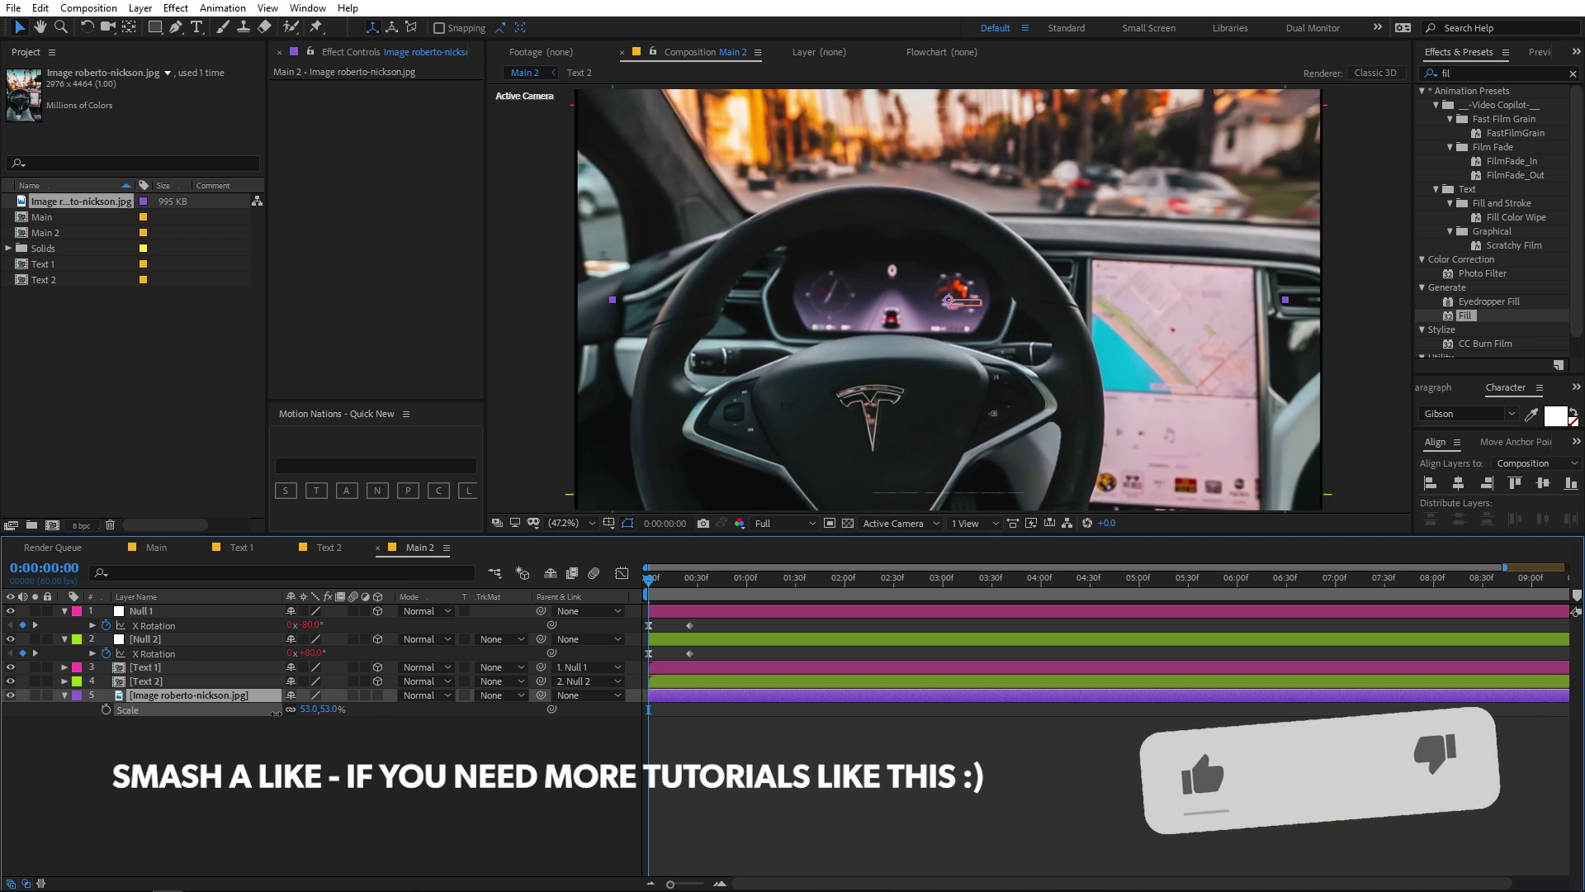
drag(276, 712, 301, 712)
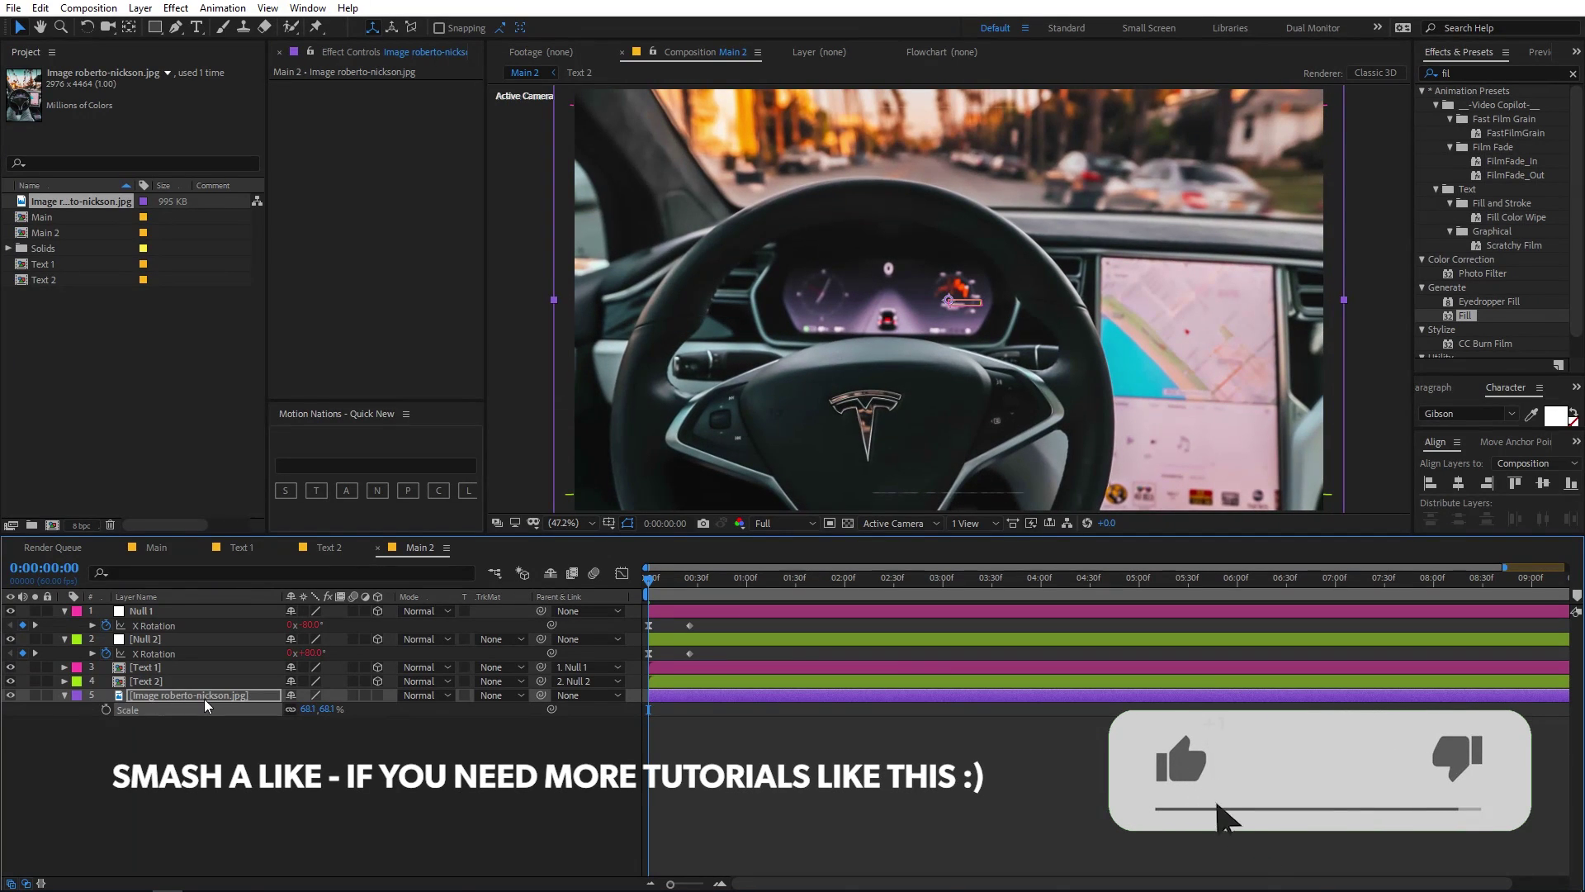
click(106, 710)
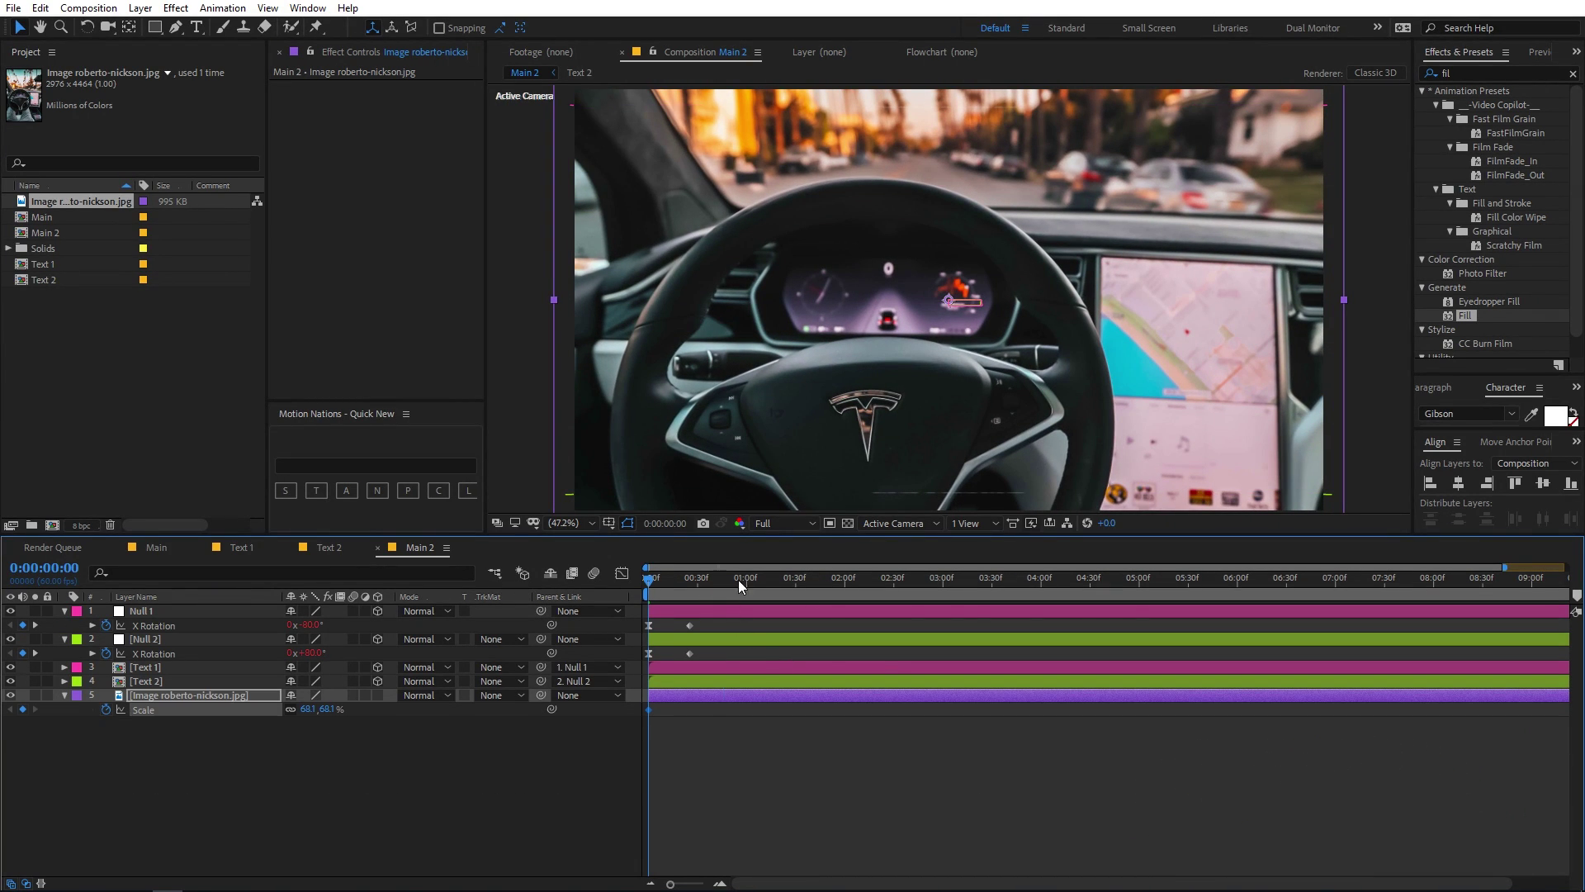
key(space)
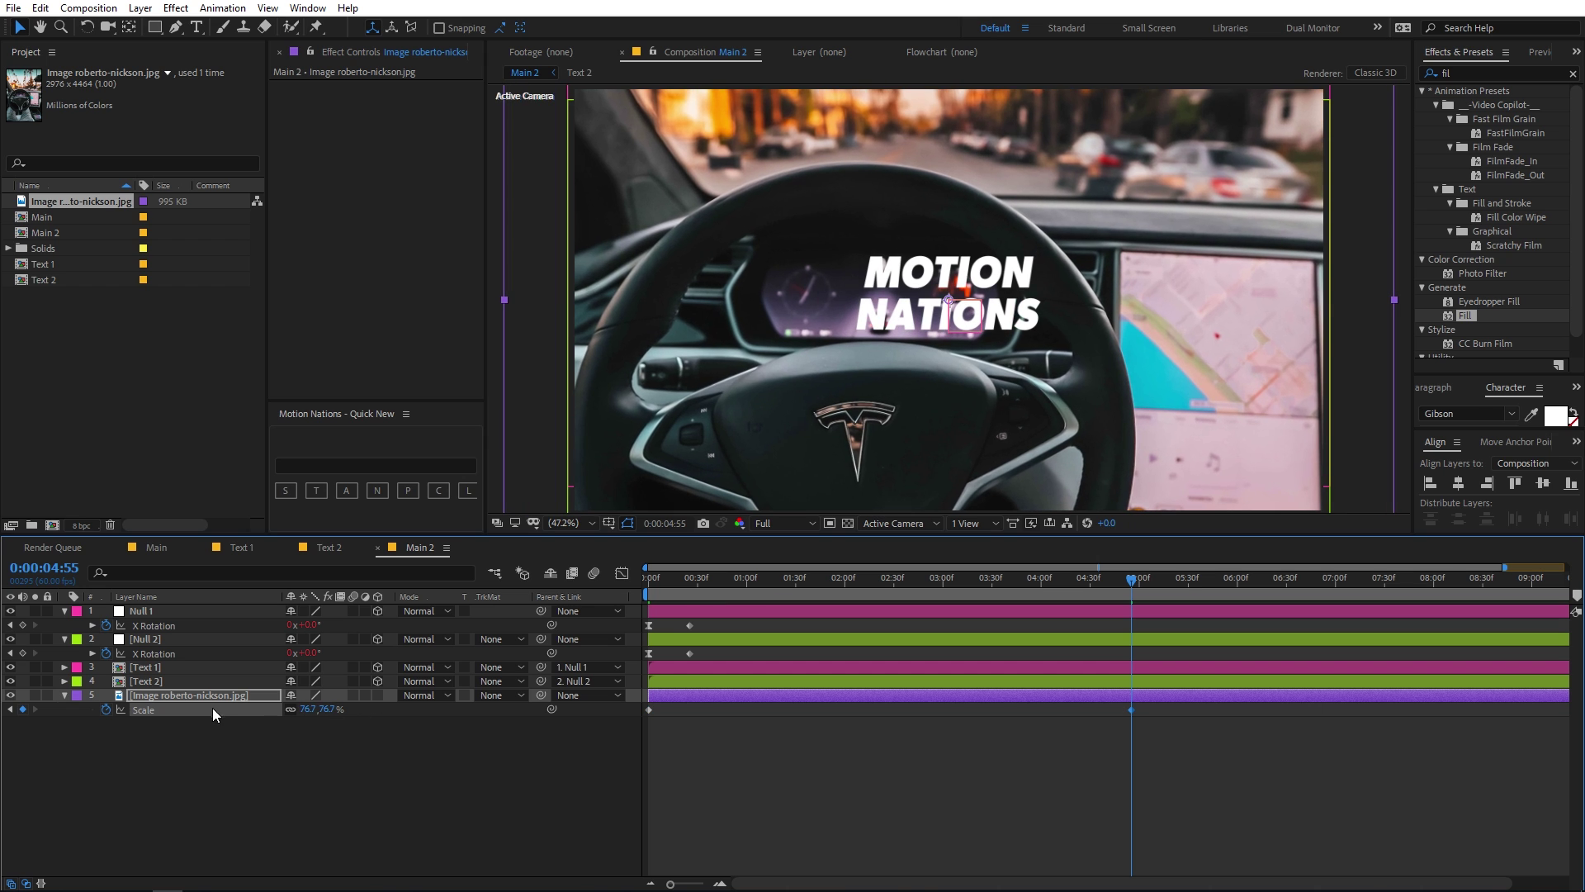
Darken the background photo by lowering its Opacity to about 48%, and preview from the start.
click(195, 691)
key(t)
drag(295, 711, 251, 707)
key(Home)
key(space)
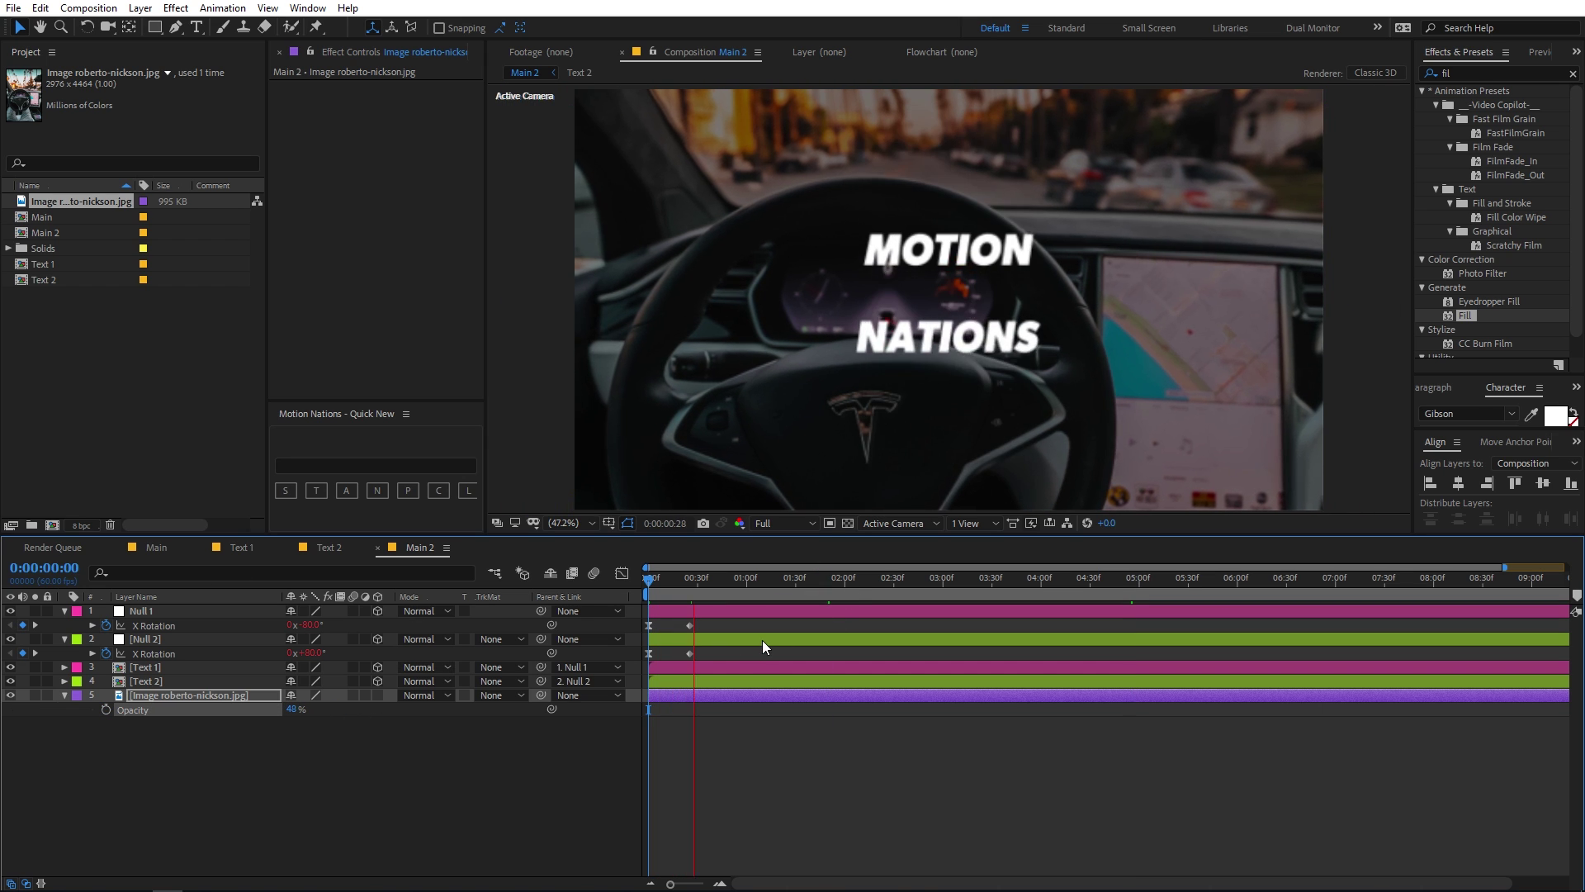
Apply a Fill effect to the Text 2 layer and set its color to mint green.
click(156, 678)
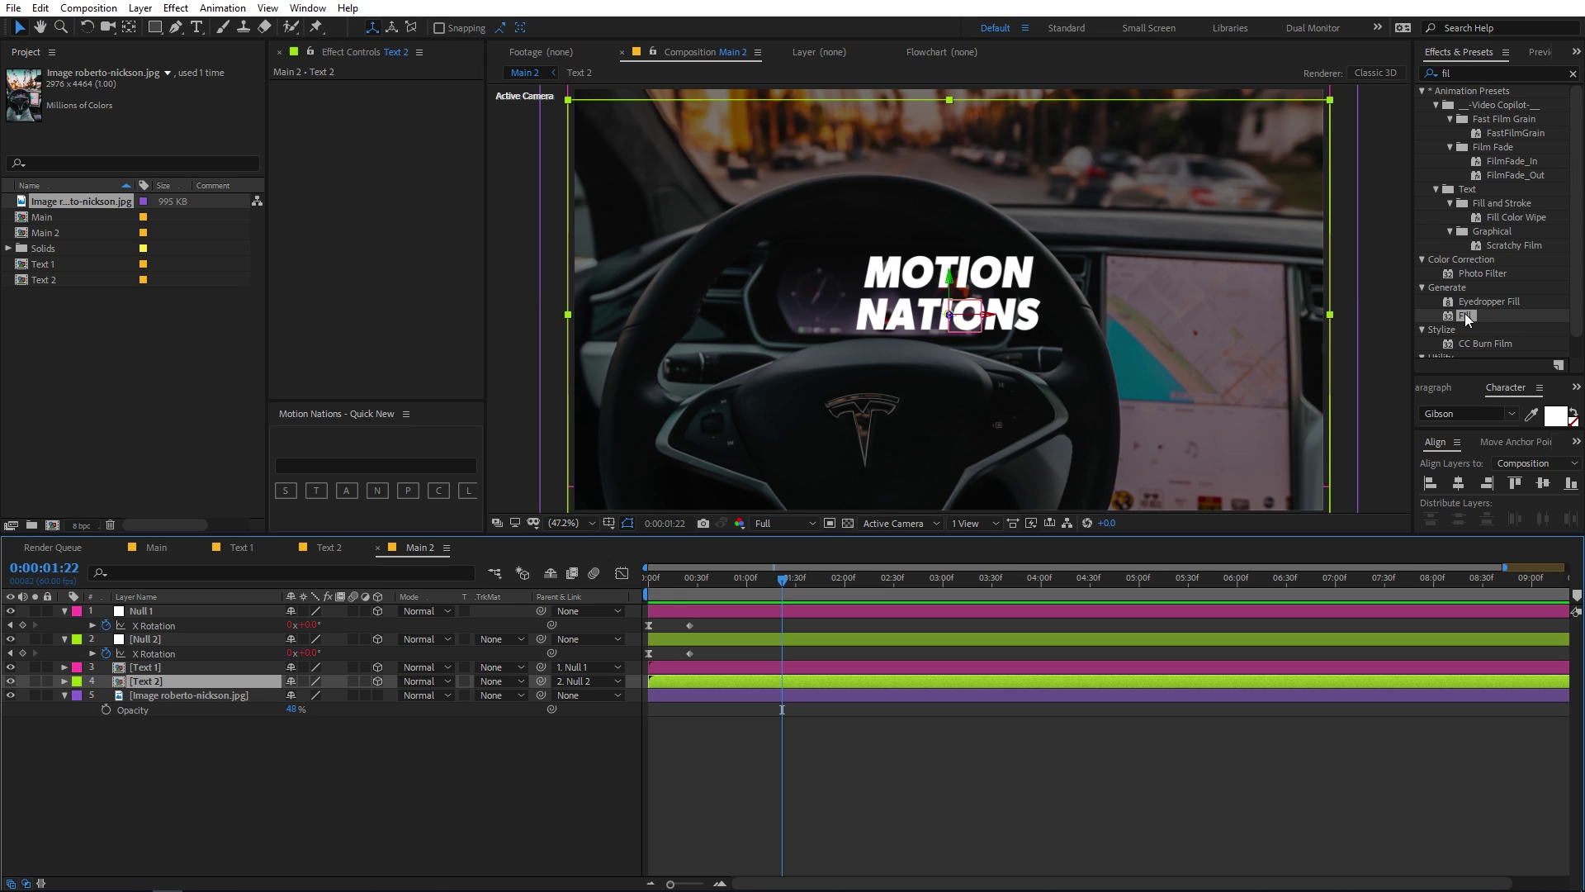
drag(1467, 319, 206, 681)
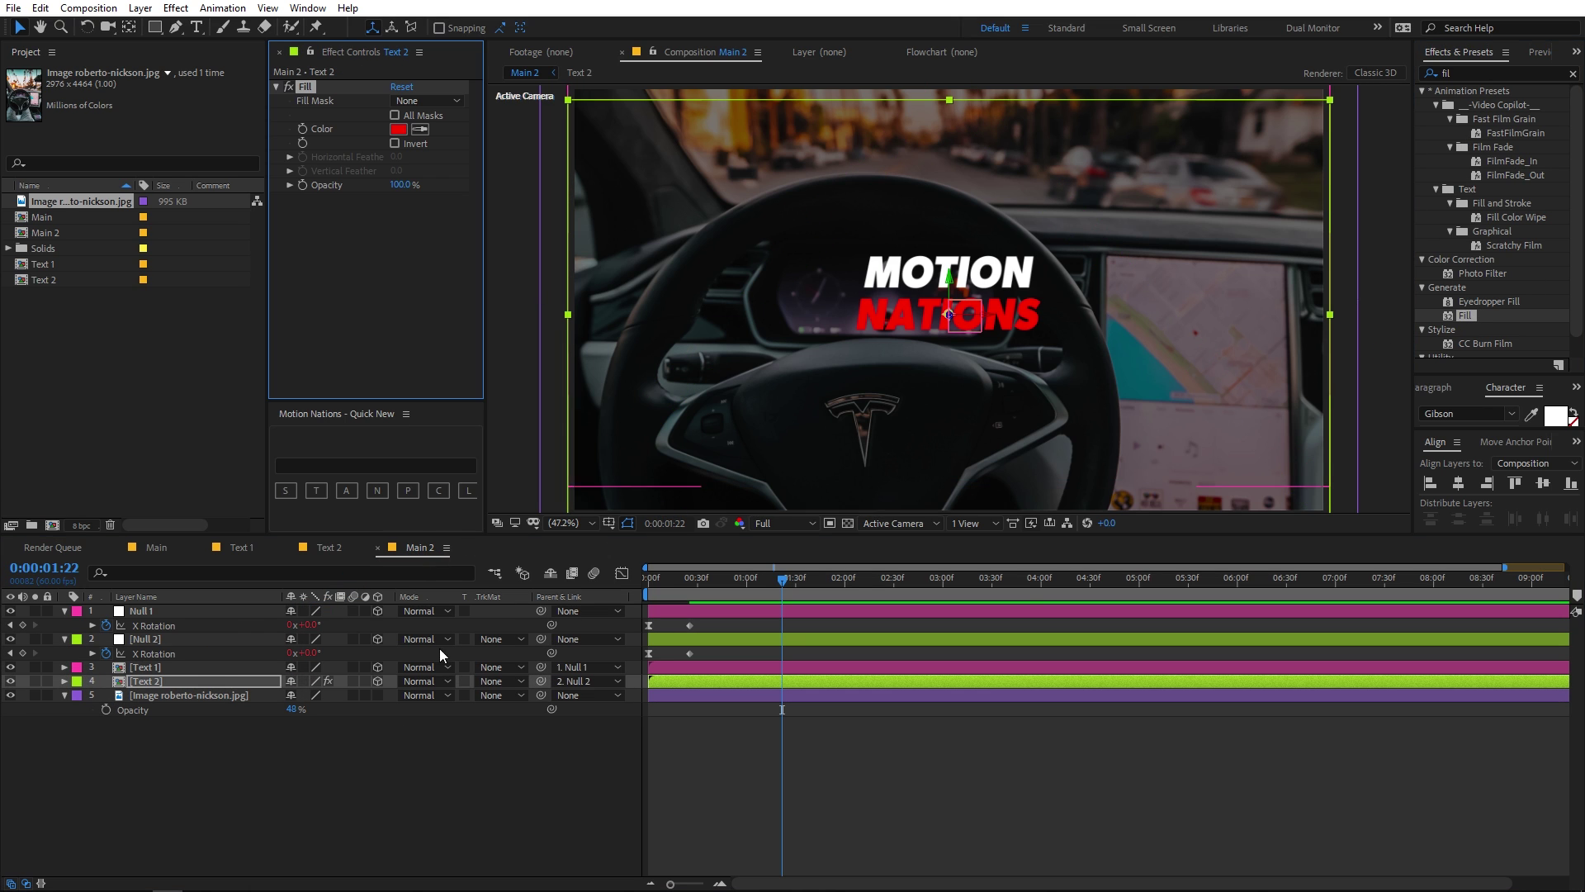
click(402, 129)
drag(303, 436, 307, 427)
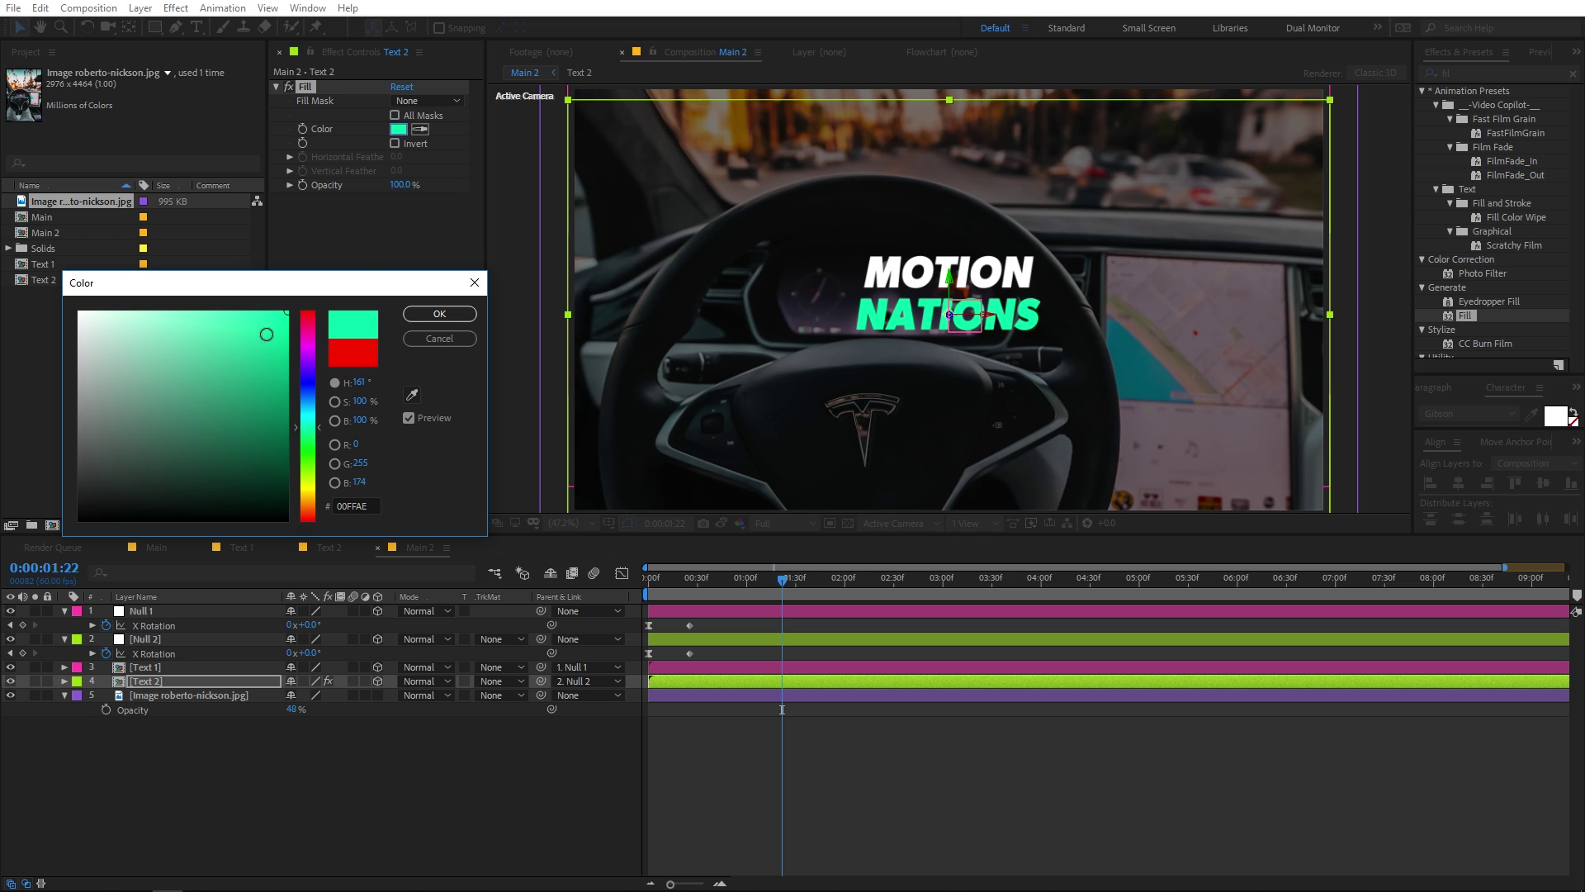
click(439, 314)
click(210, 755)
Collapse the photo layer's Opacity property and play back the title over the photo from the start.
click(85, 697)
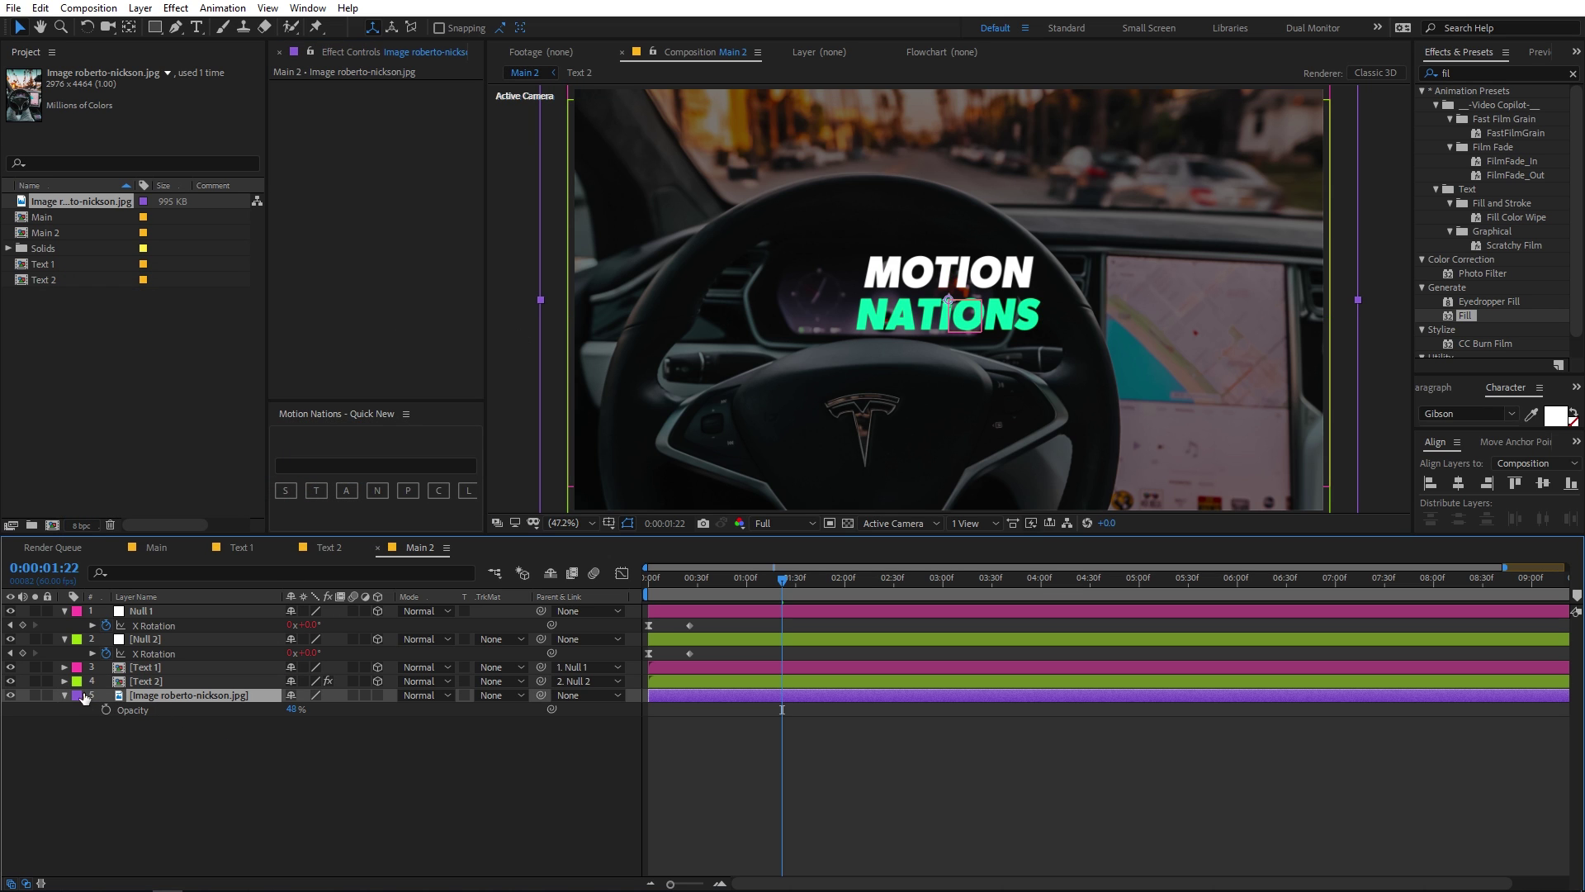
key(t)
key(Home)
key(space)
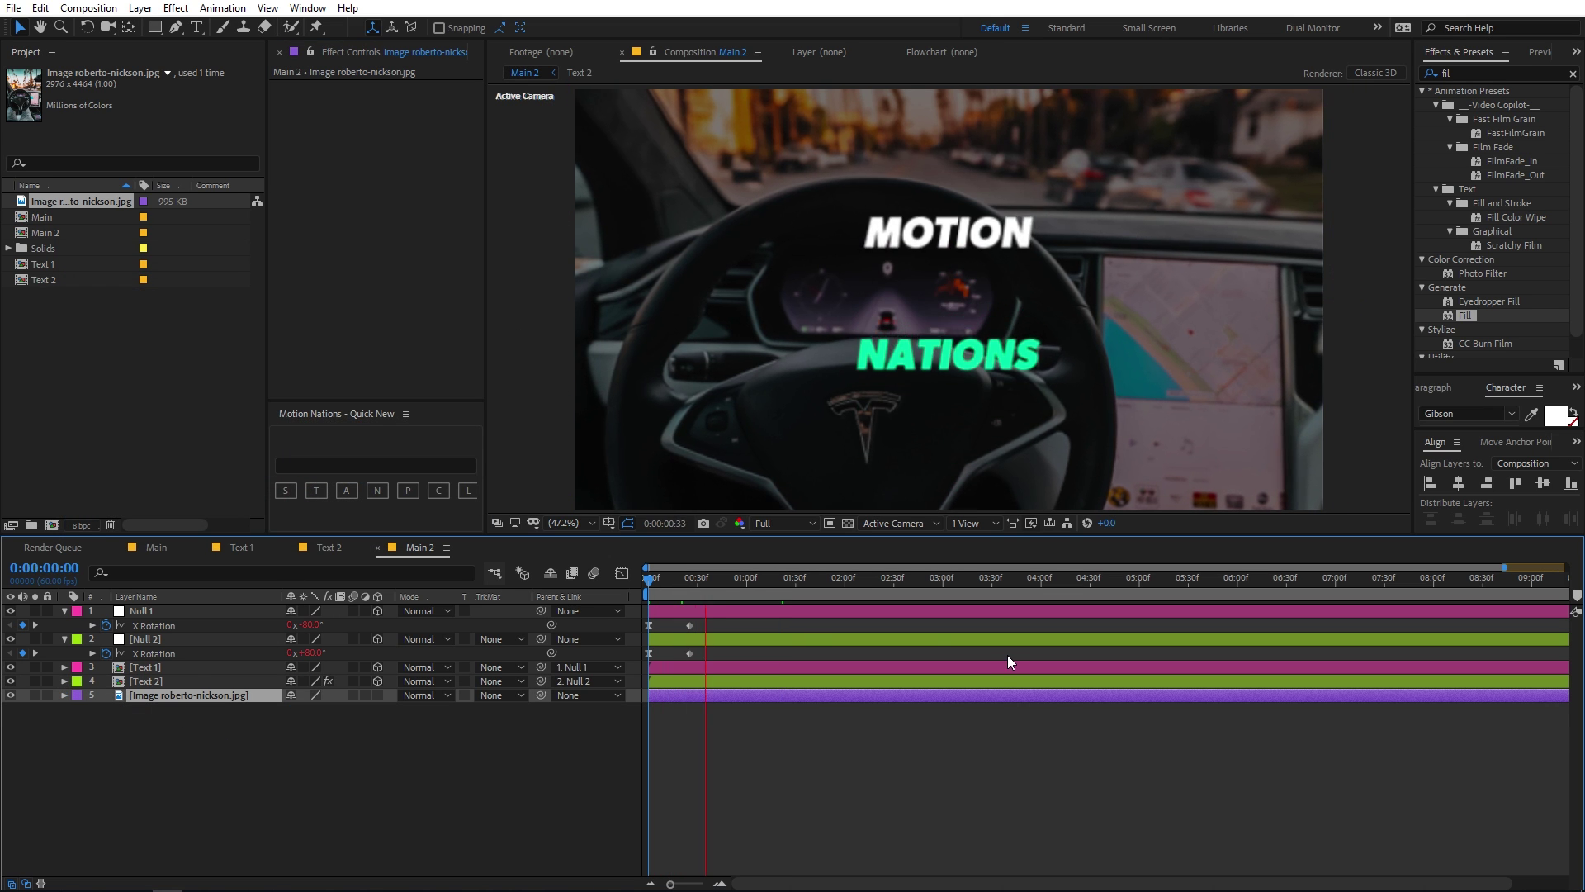
key(space)
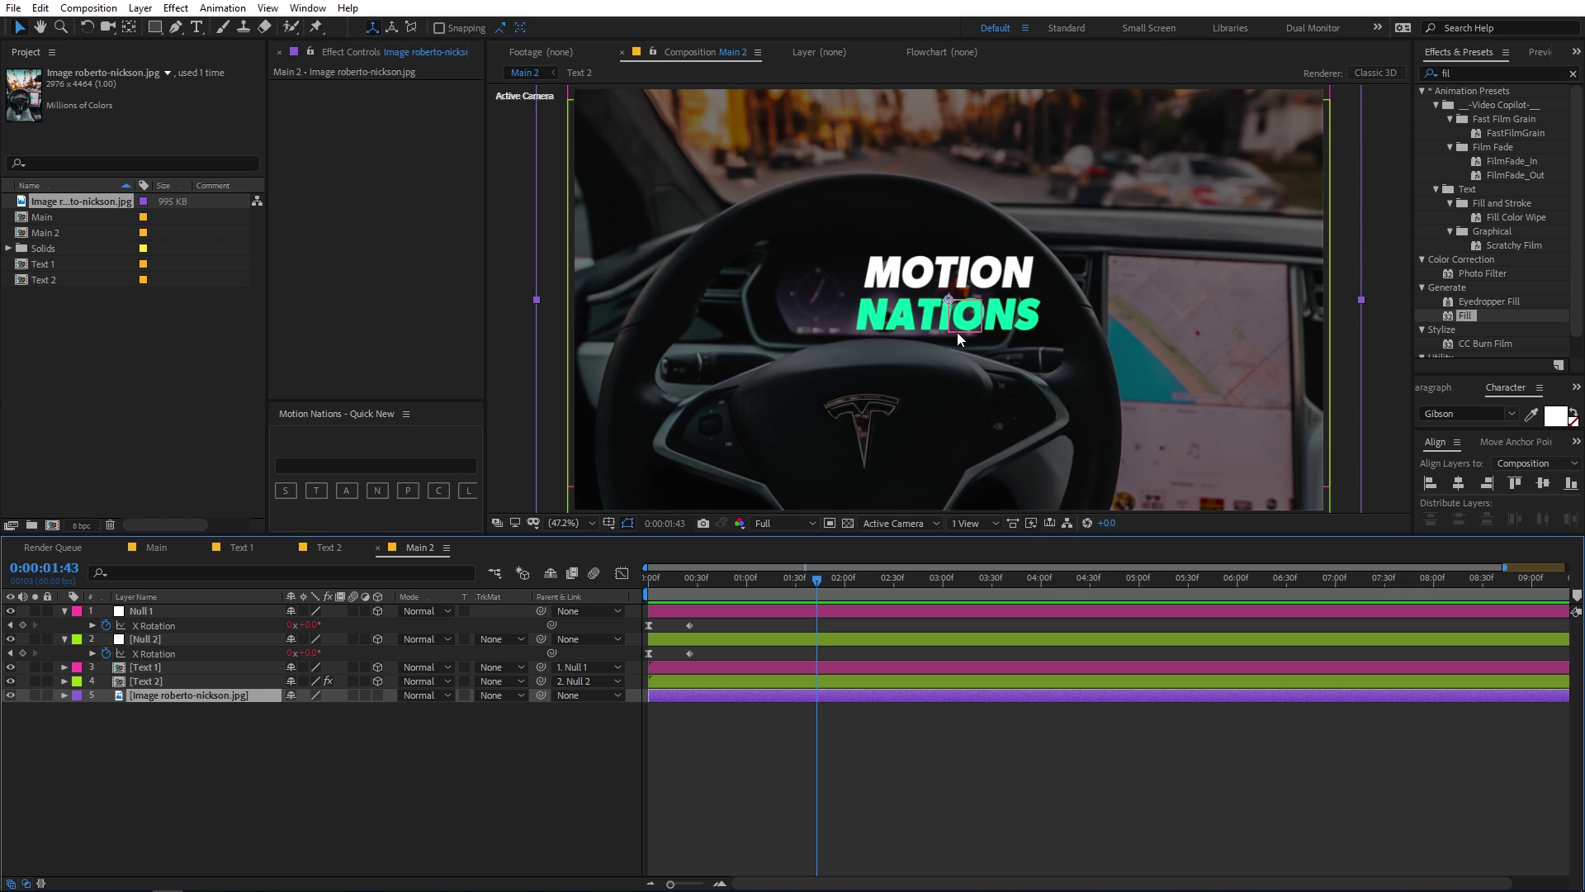
Replace the text in the Text 1 composition with ELON and in the Text 2 composition with MUSK.
click(241, 548)
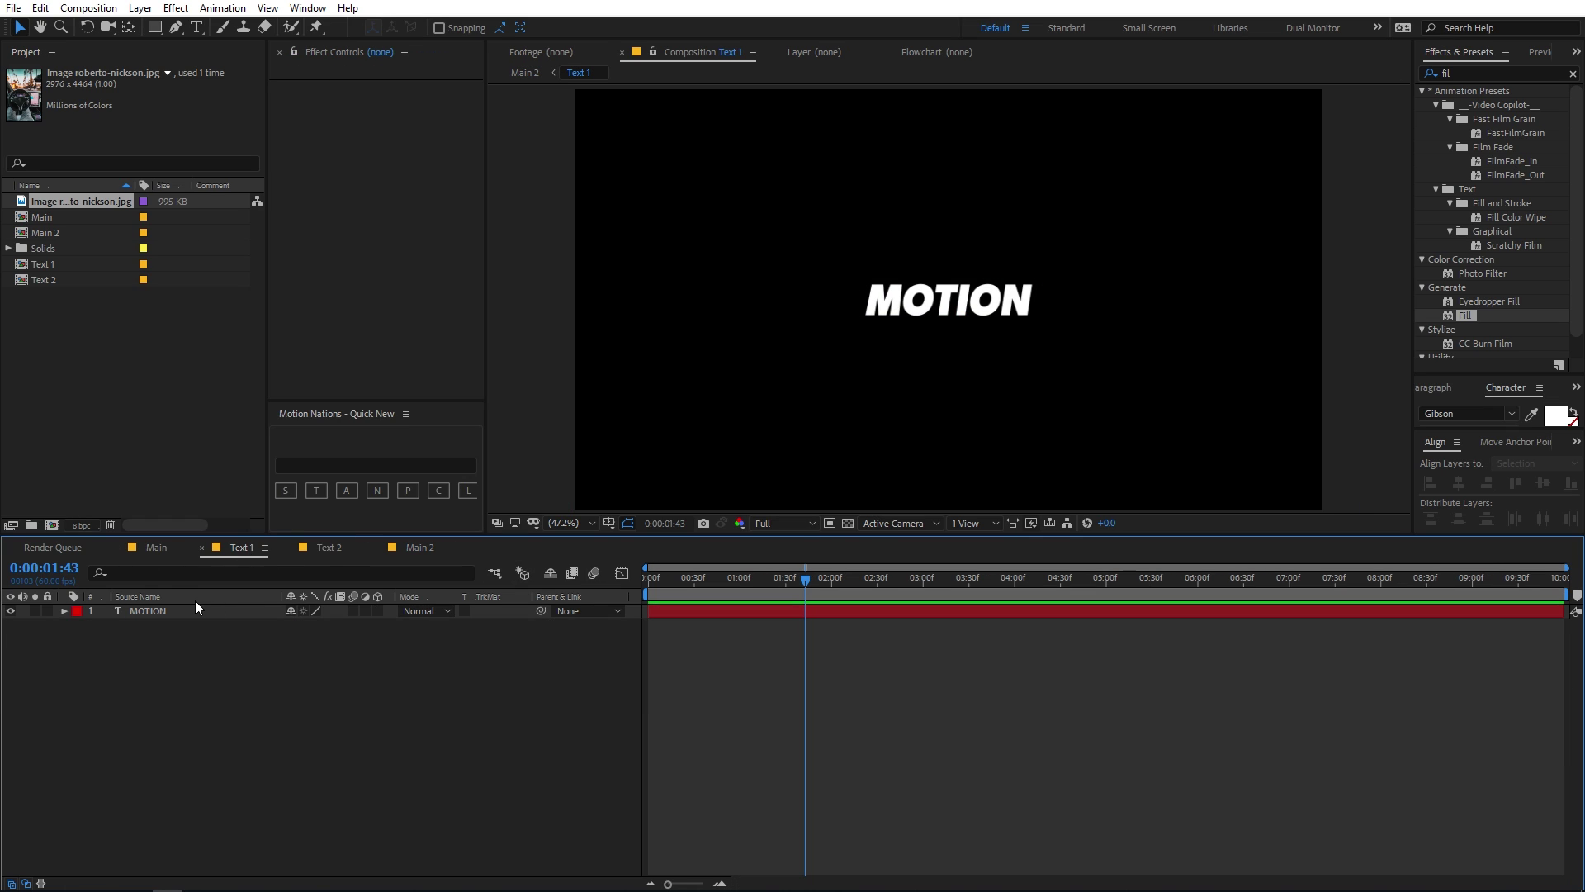
double_click(186, 609)
text(ELON)
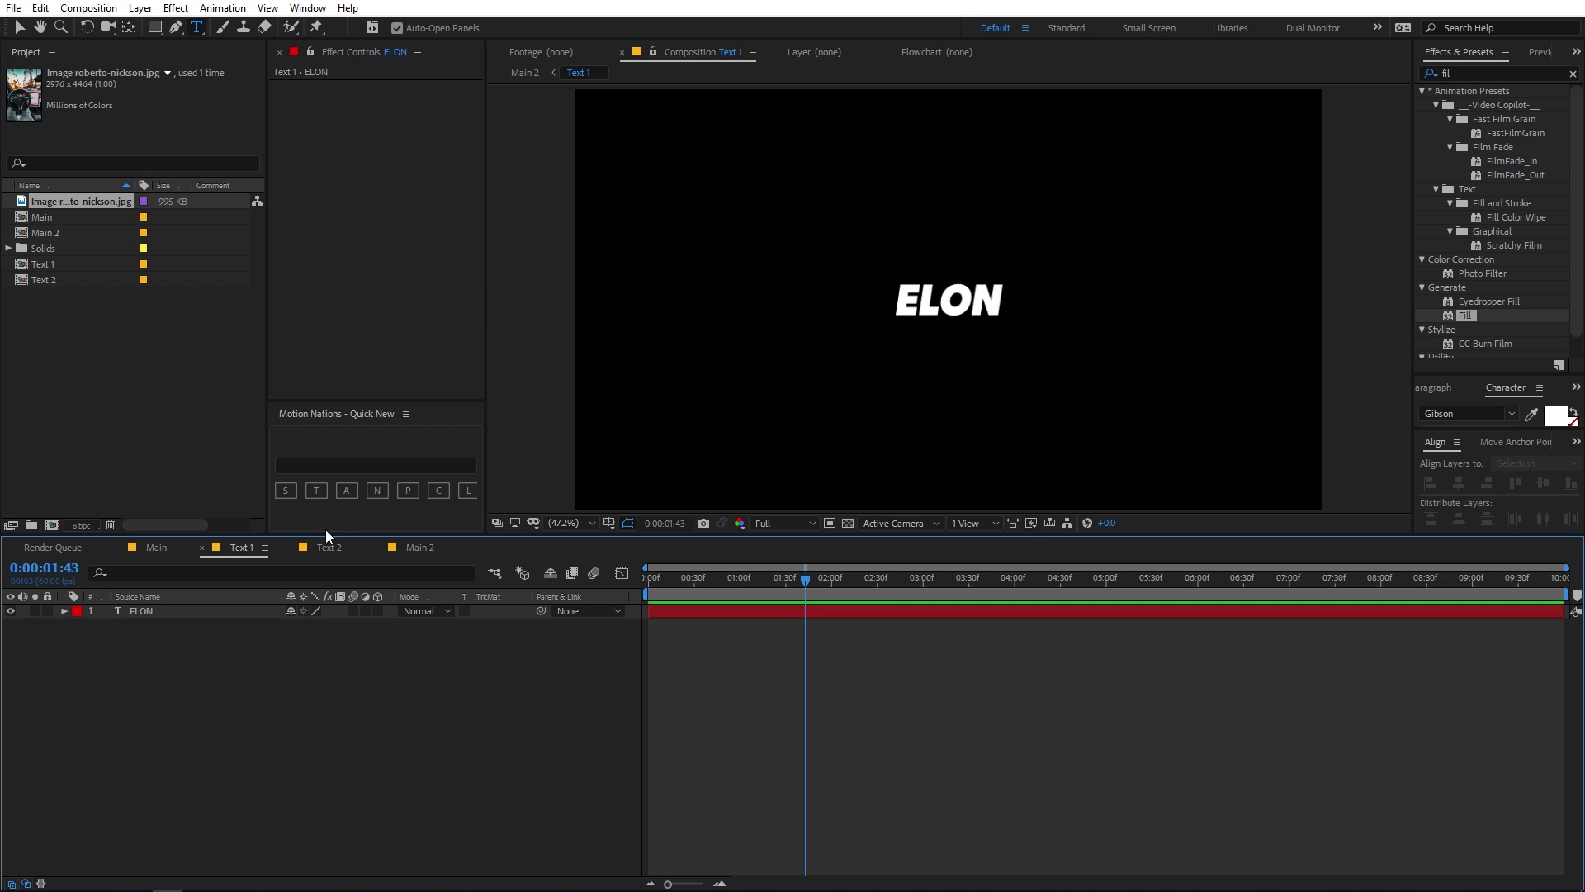
click(329, 548)
double_click(162, 613)
text(MUSK)
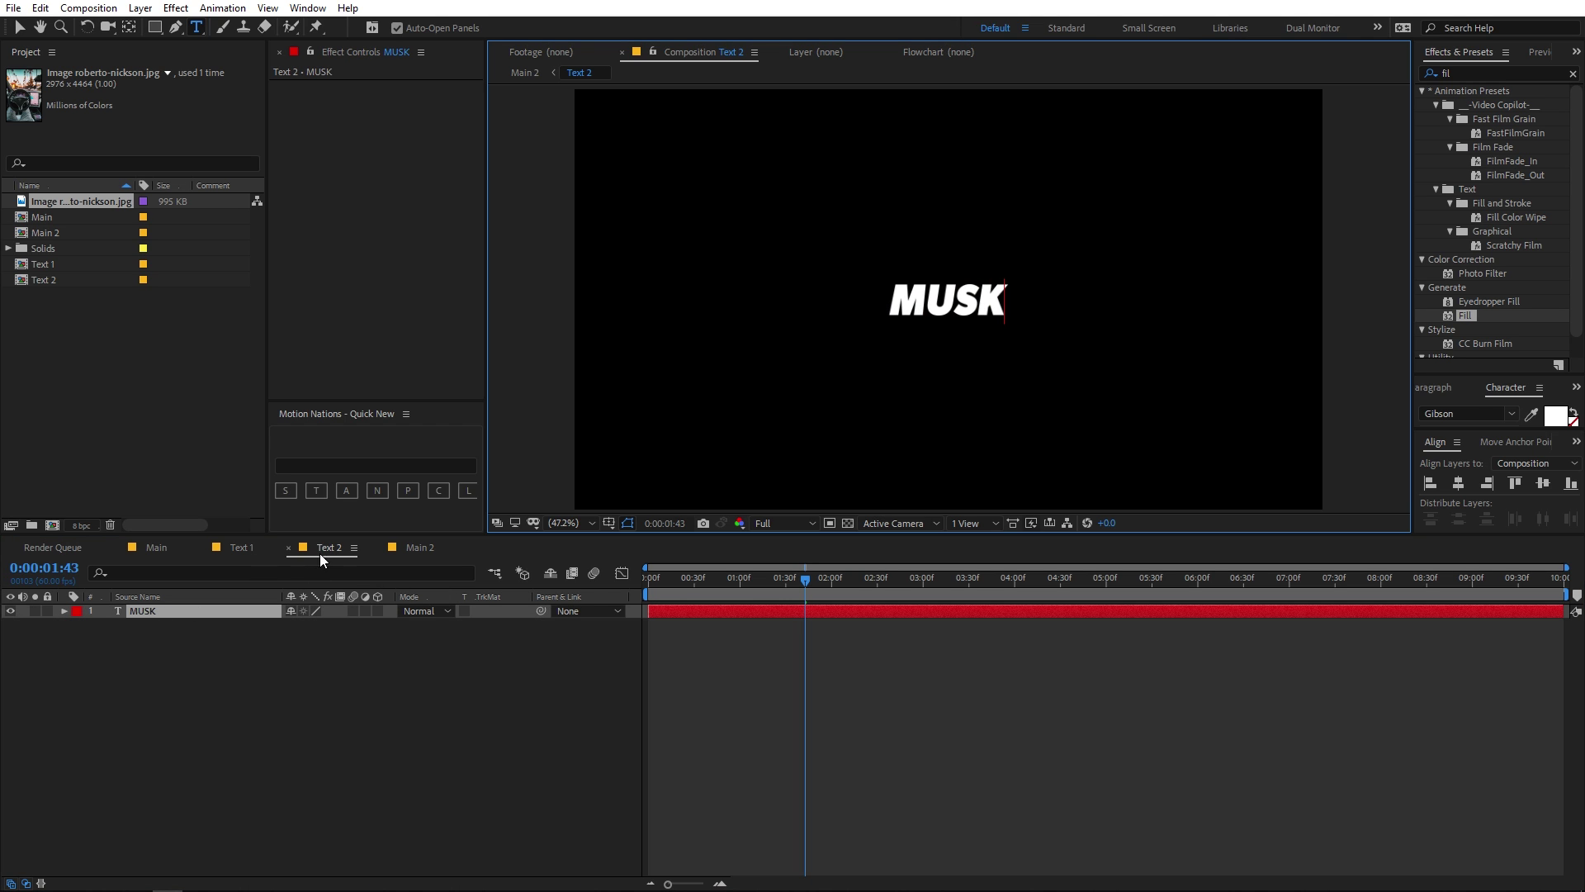
Return to the Main 2 composition and play back the finished two-line title animation from the start.
click(419, 546)
key(Home)
key(space)
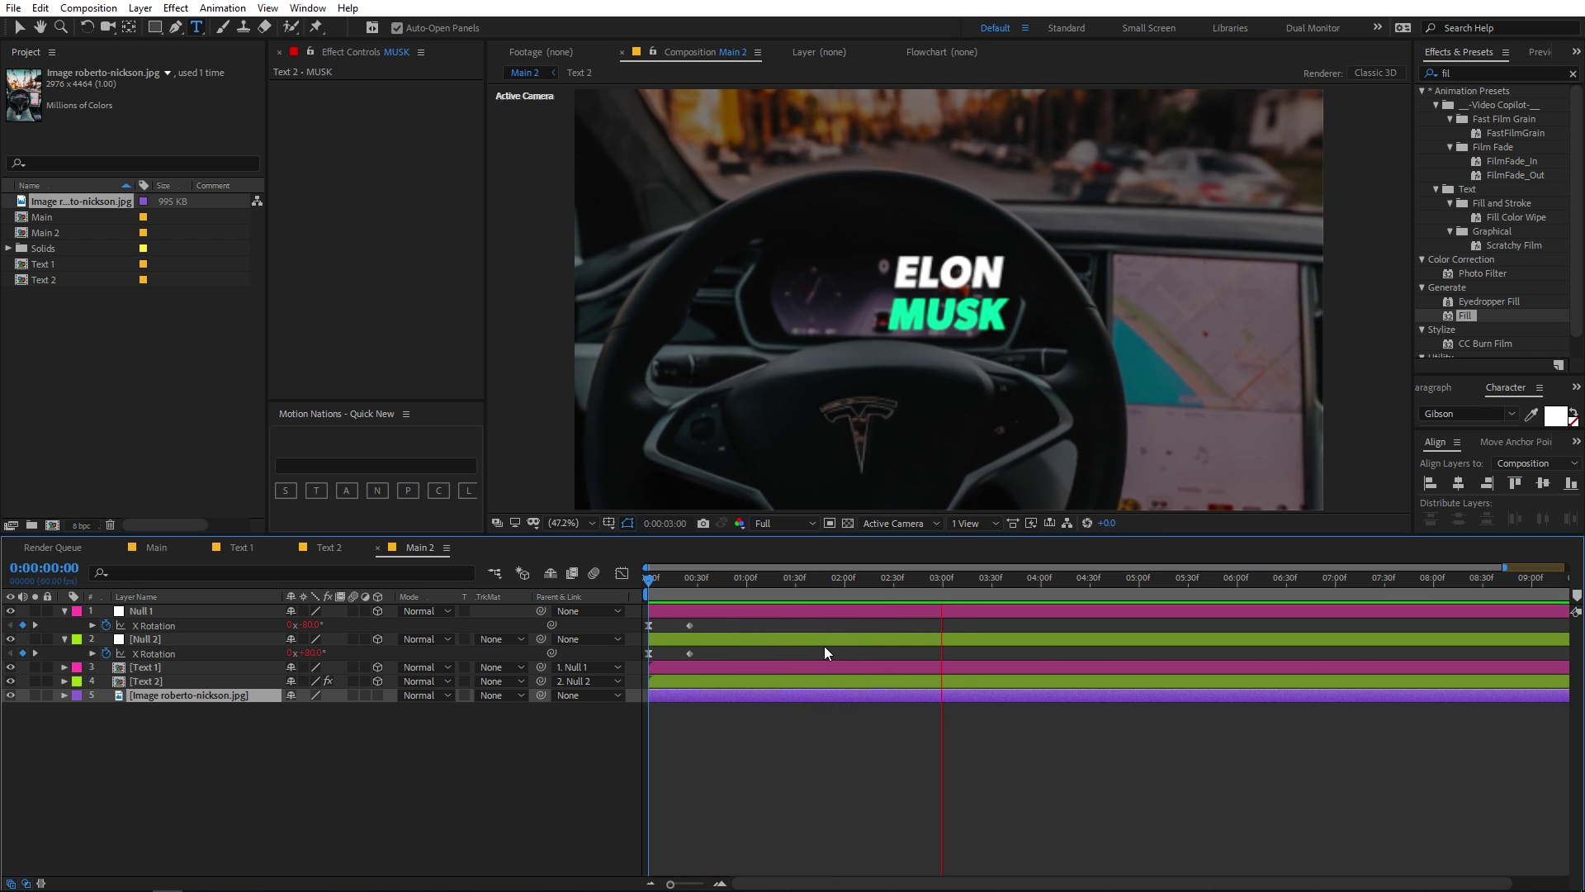
key(space)
key(space)
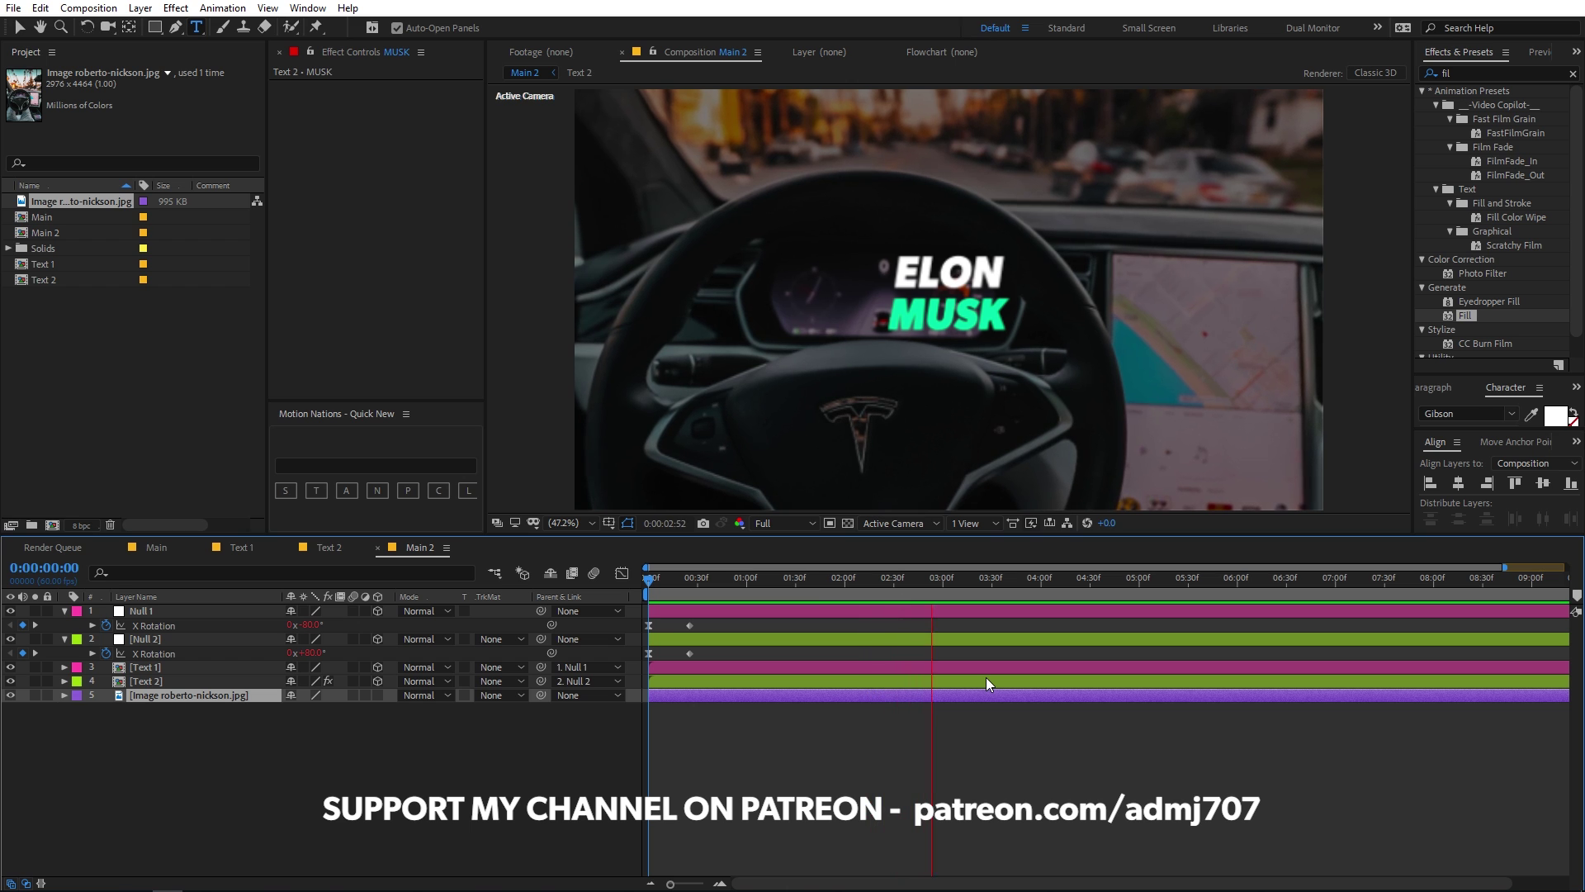
key(space)
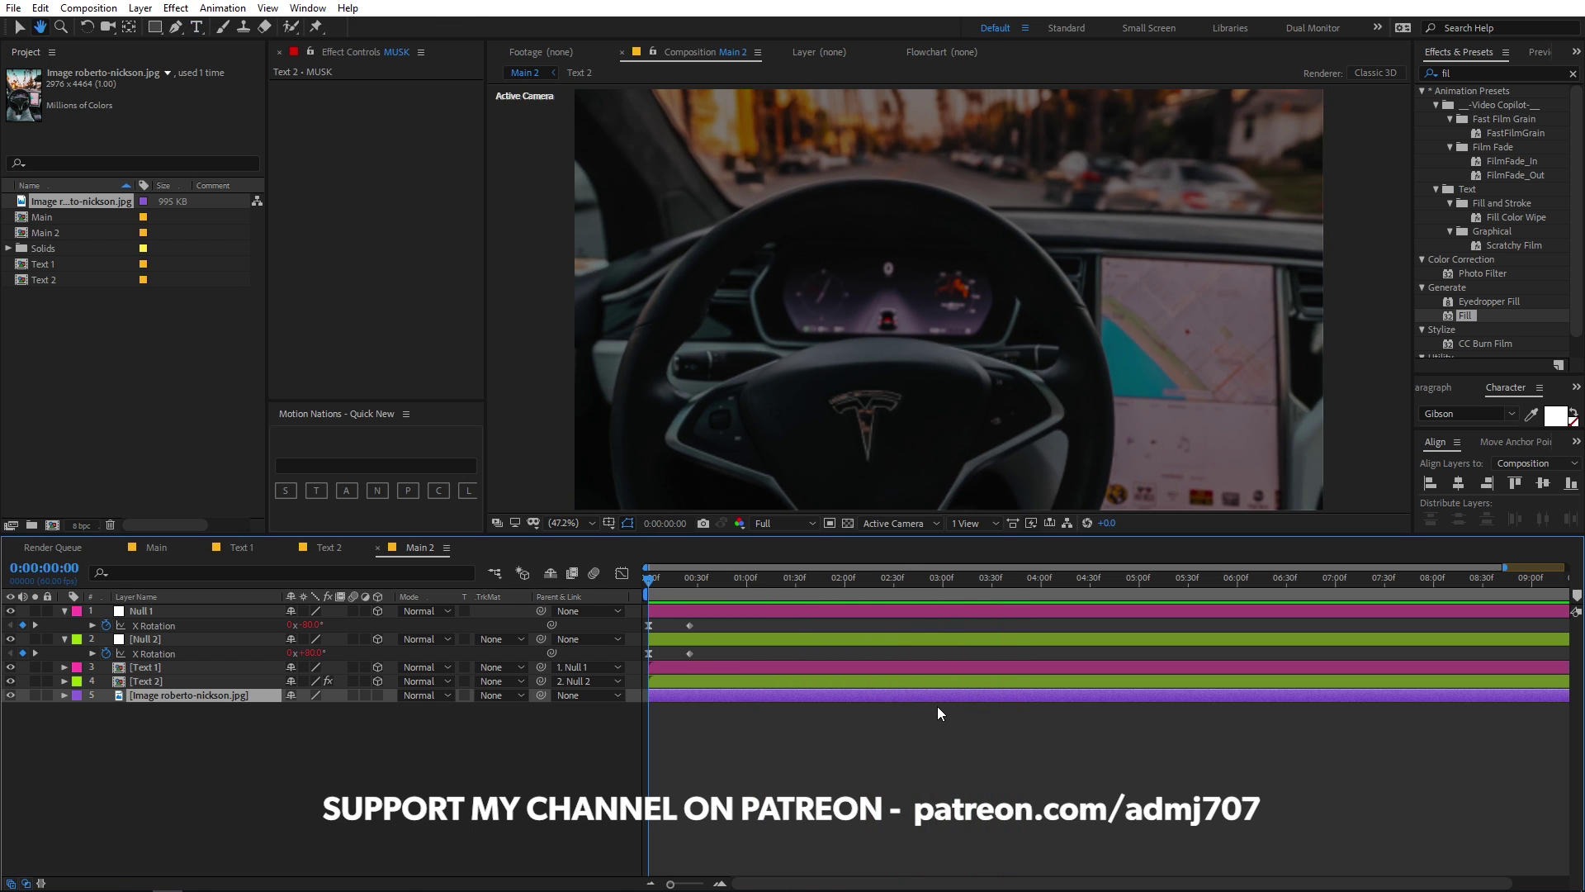
key(space)
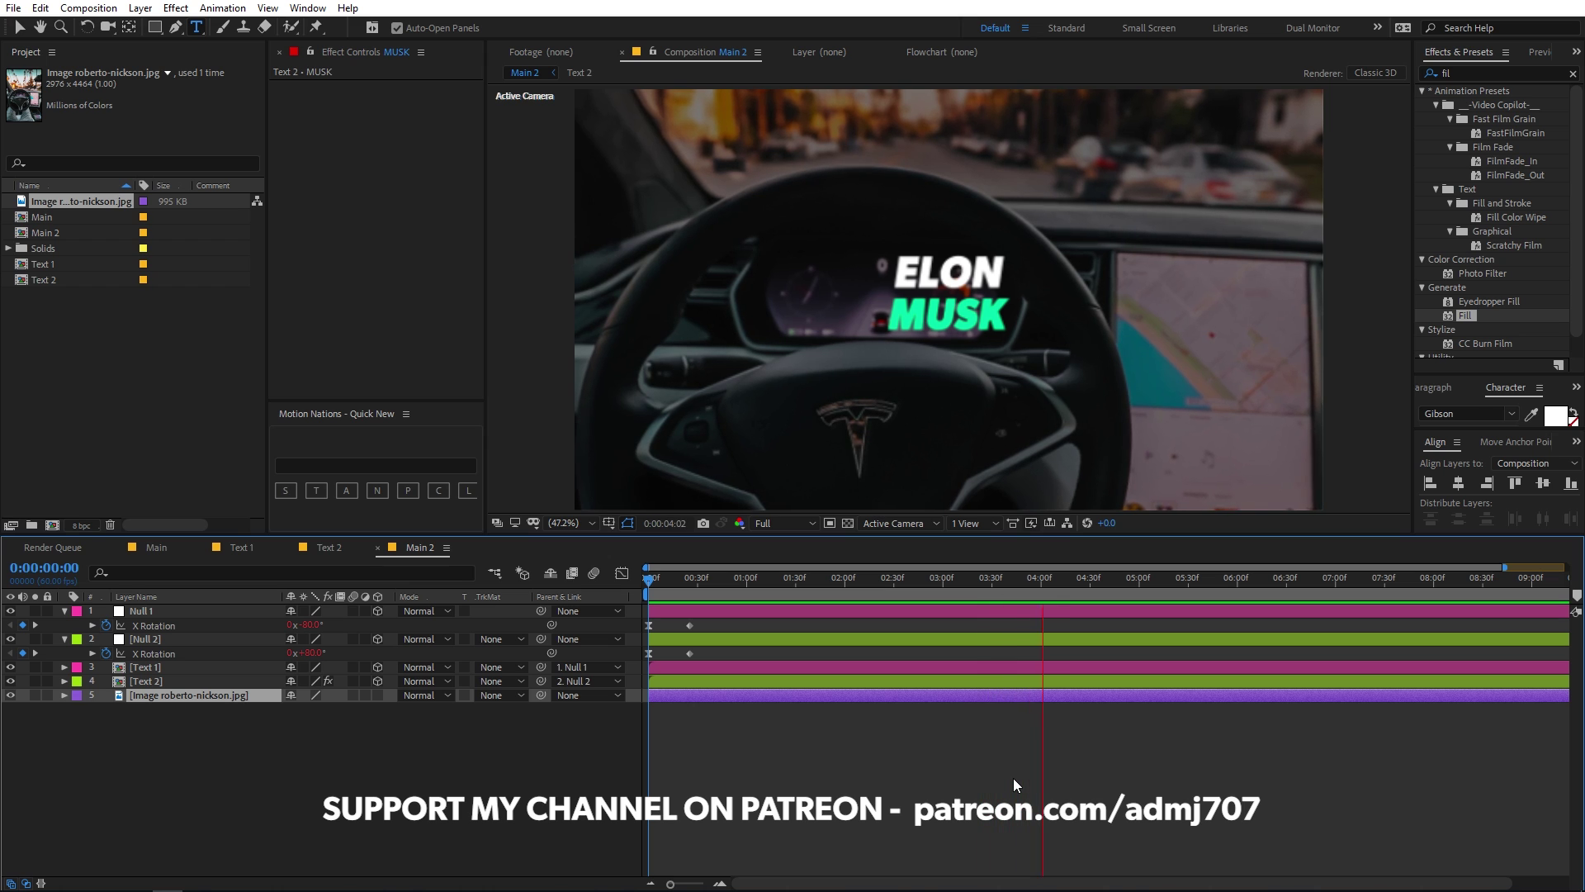
key(space)
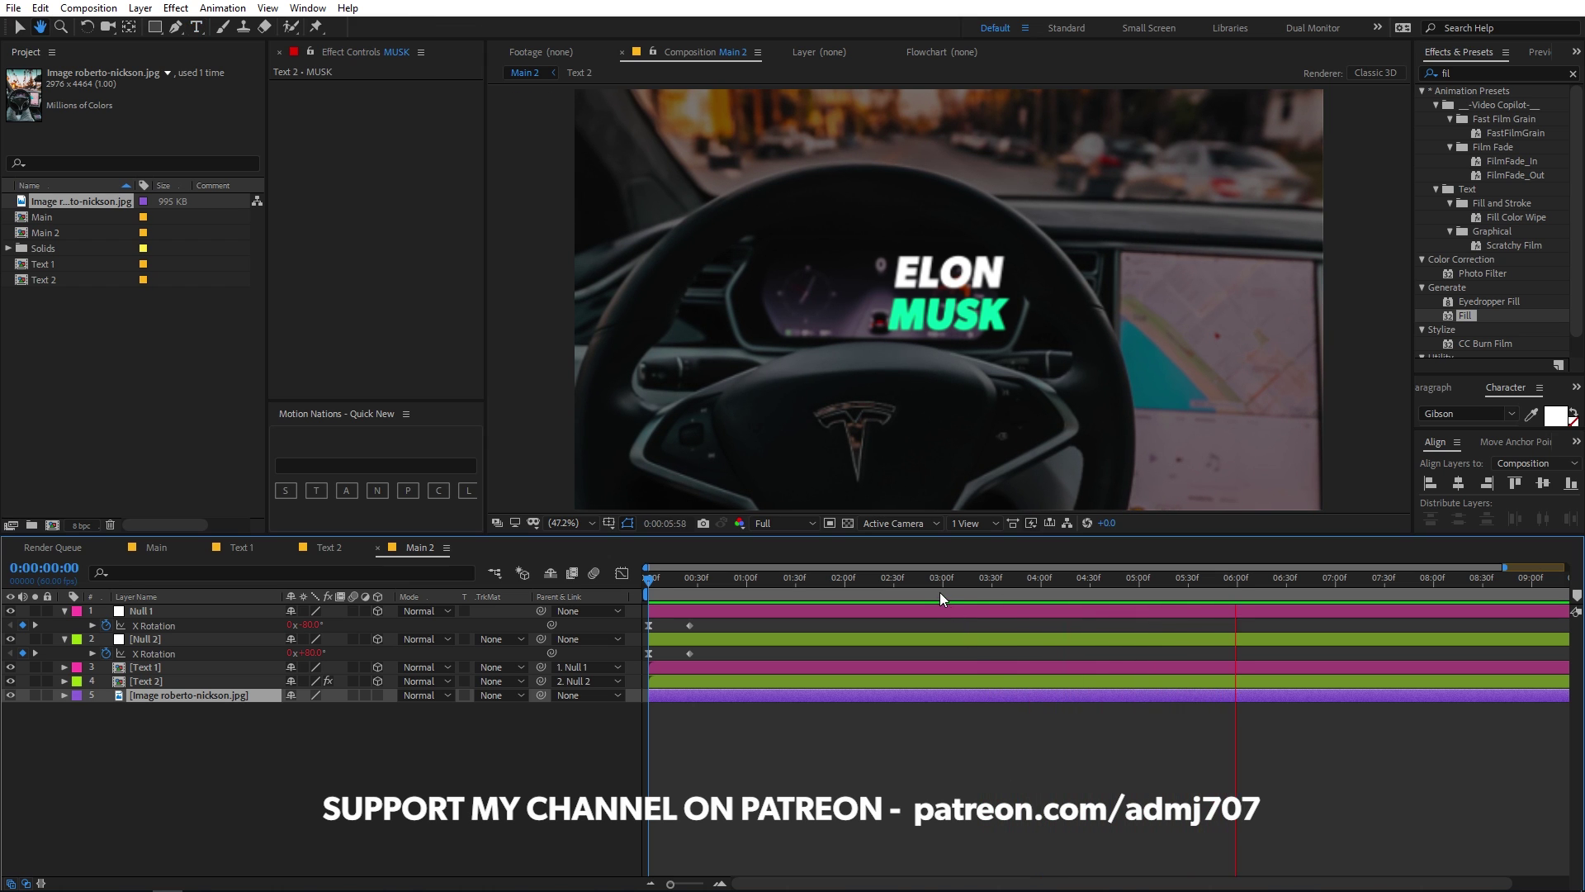
key(space)
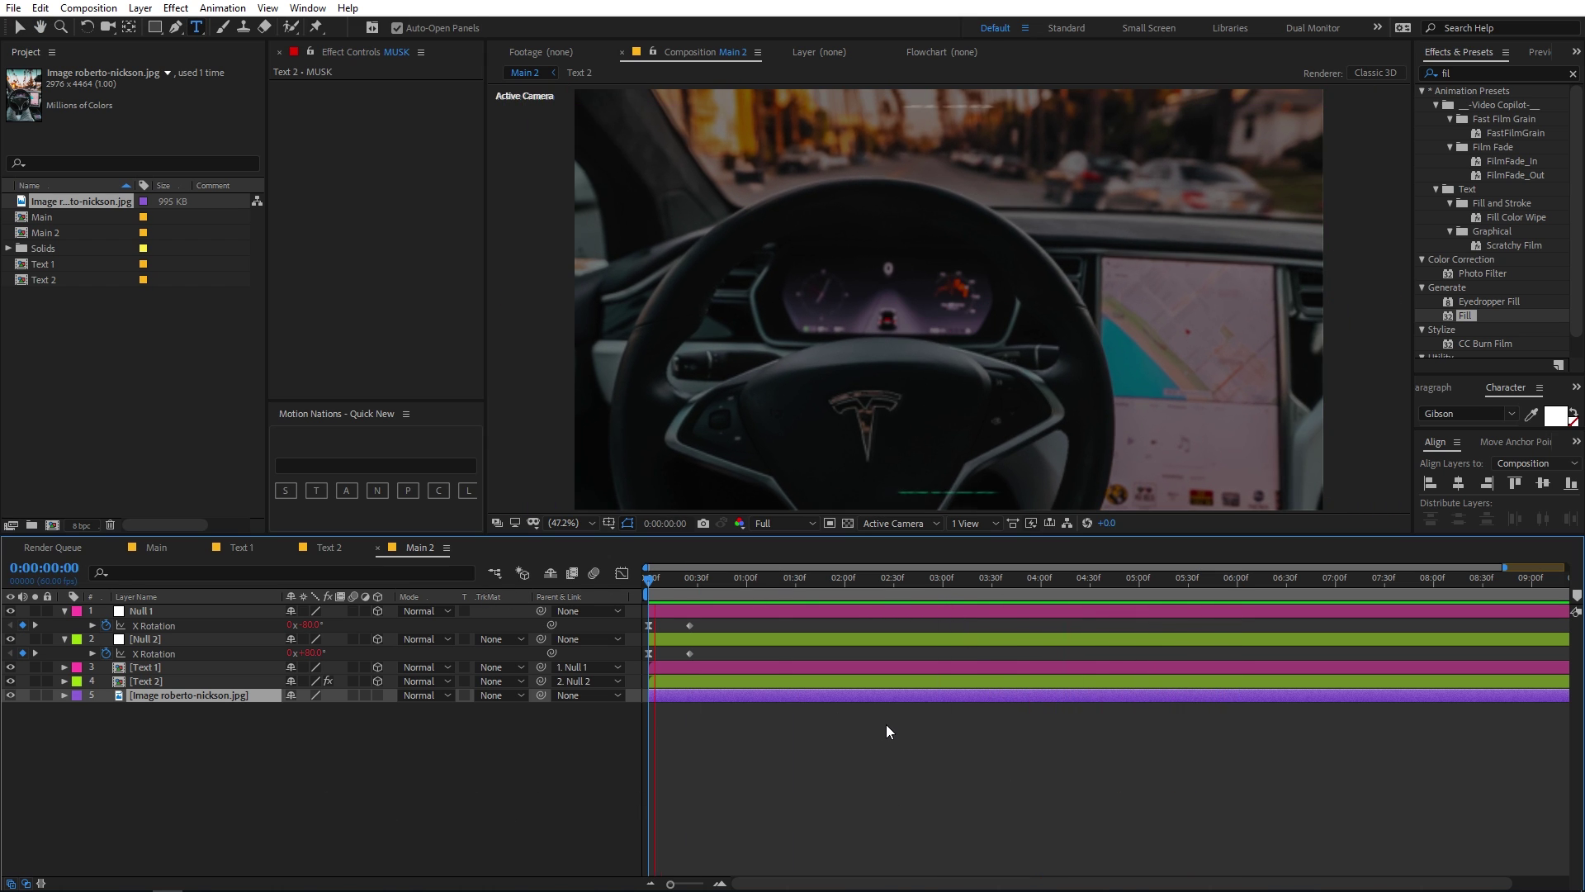